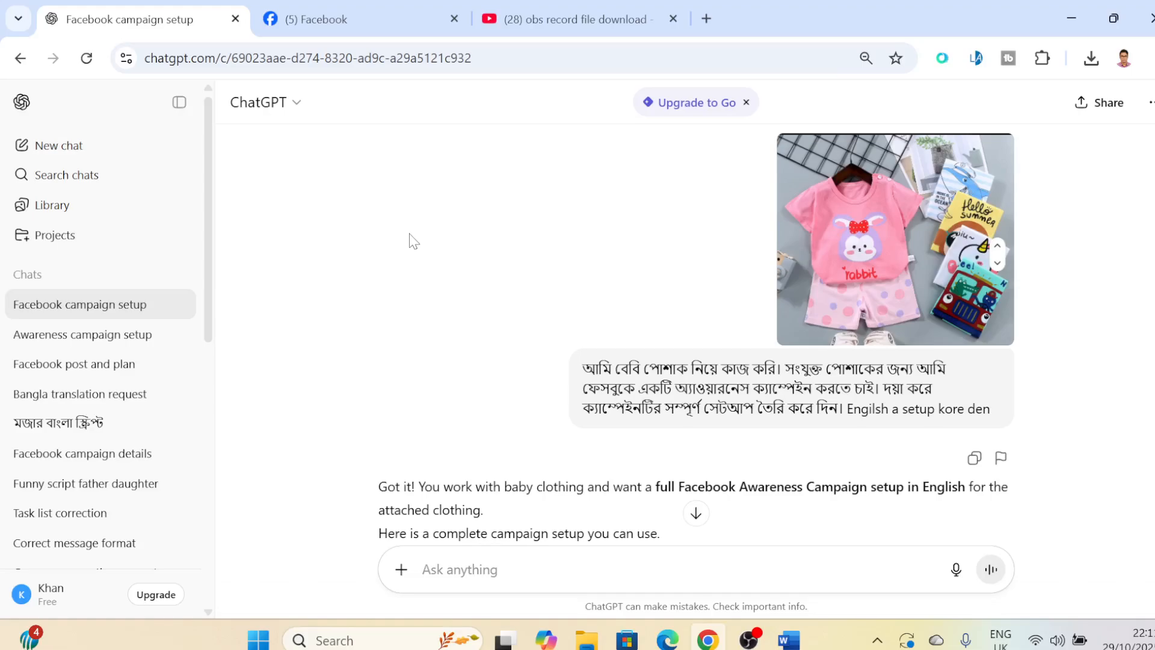
click(799, 645)
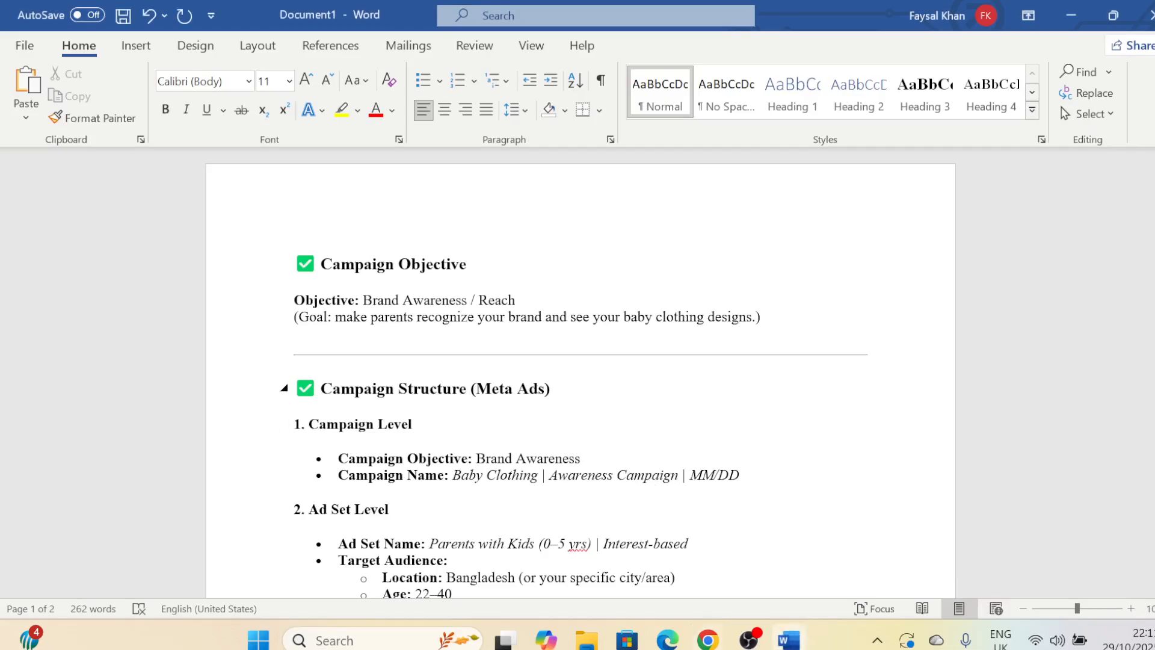
click(707, 639)
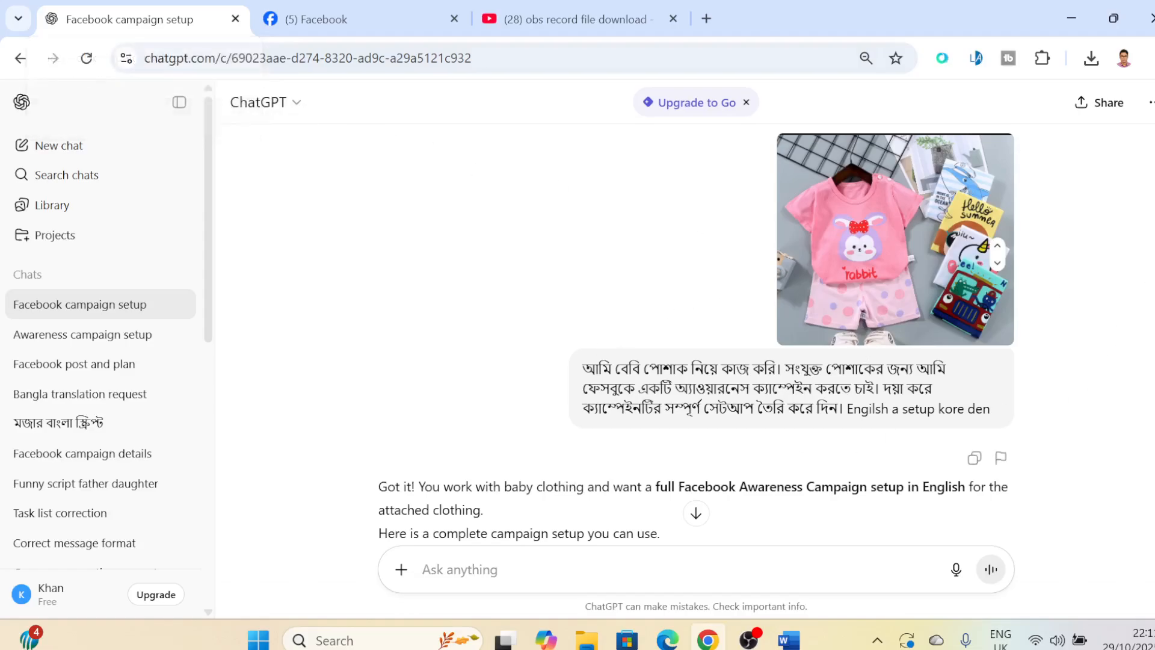
click(402, 570)
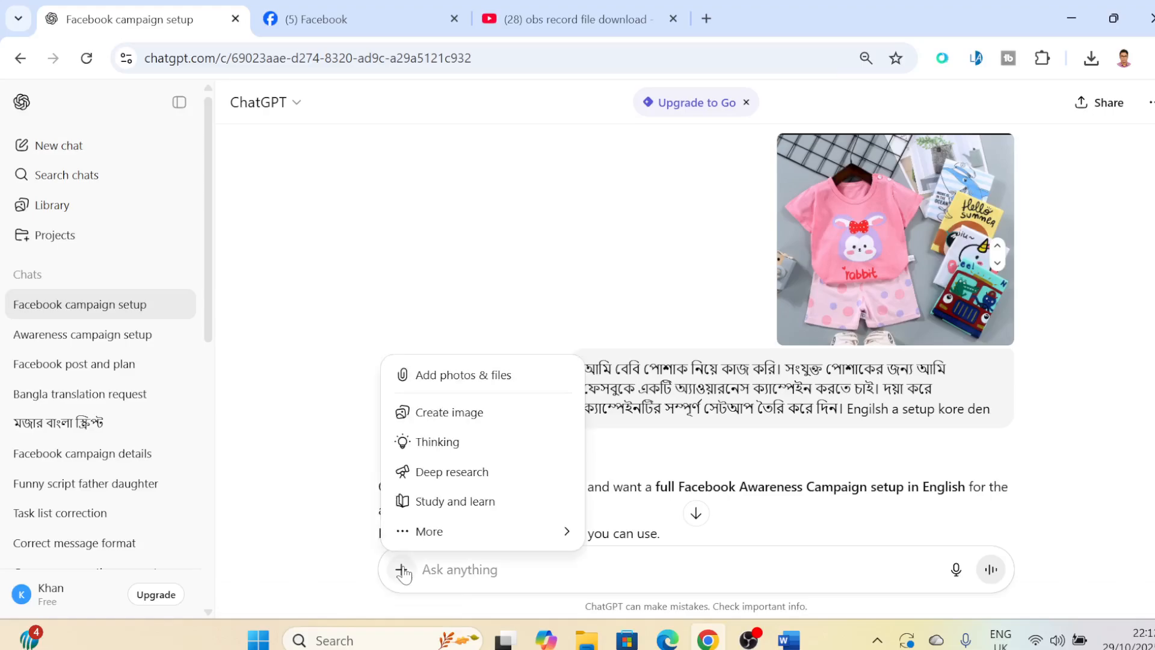
click(473, 376)
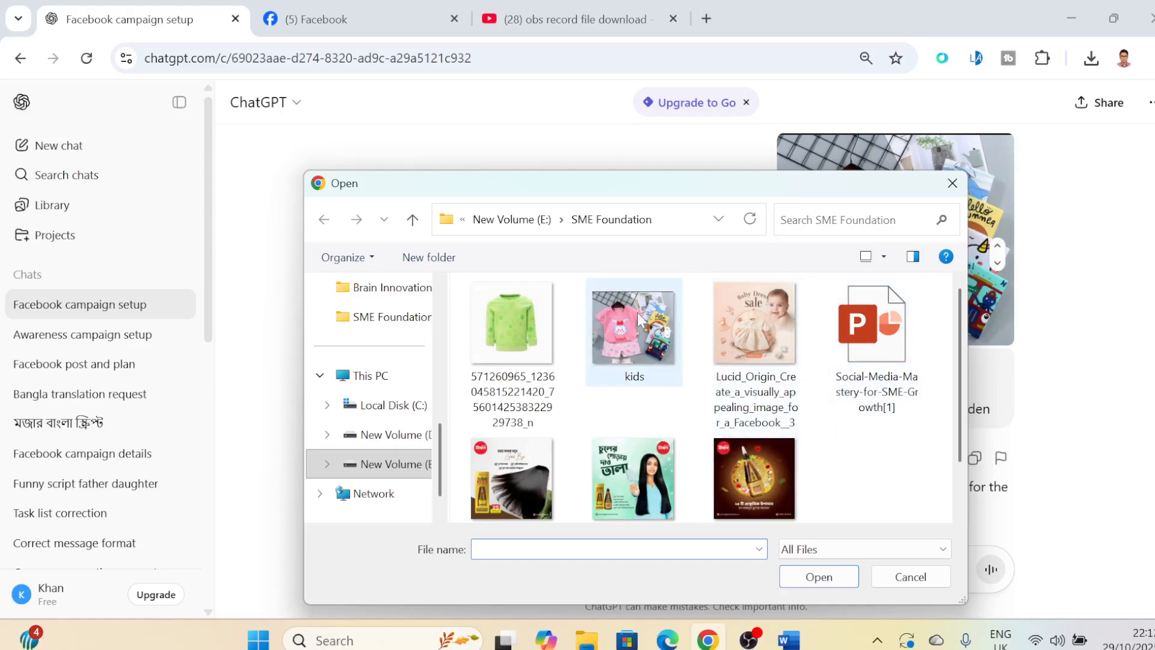
click(907, 578)
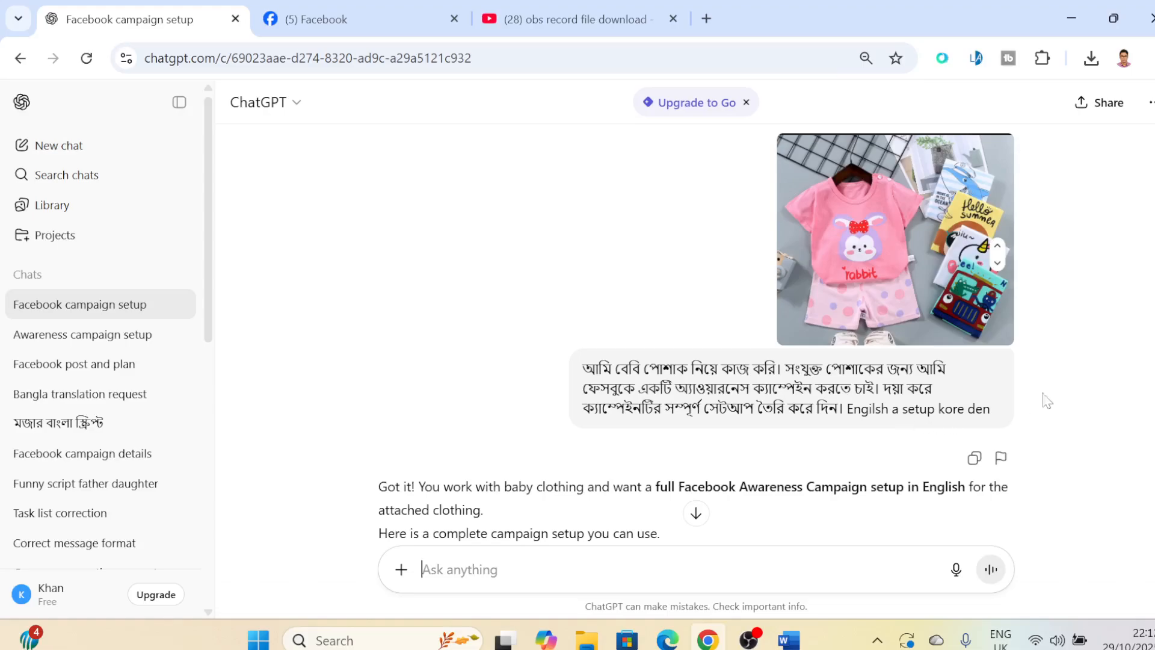
- Review ChatGPT's baby clothing campaign setup from the campaign objective through the suggested hashtags
scroll(1047, 400, down, 4)
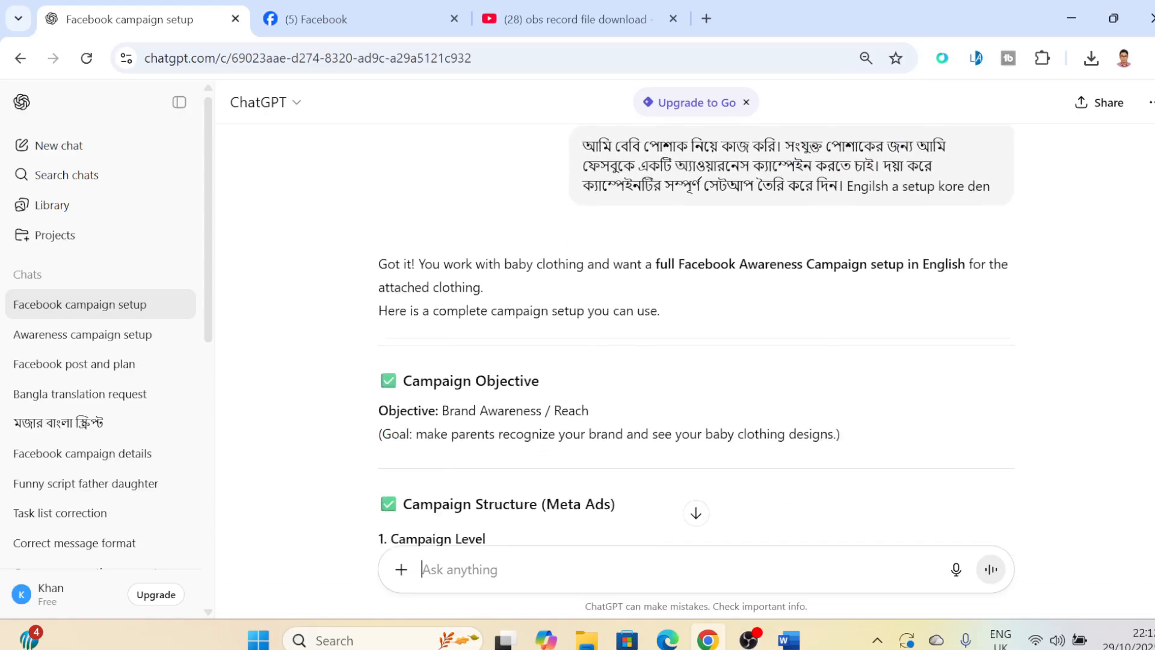
scroll(1046, 400, down, 1)
scroll(1047, 400, down, 2)
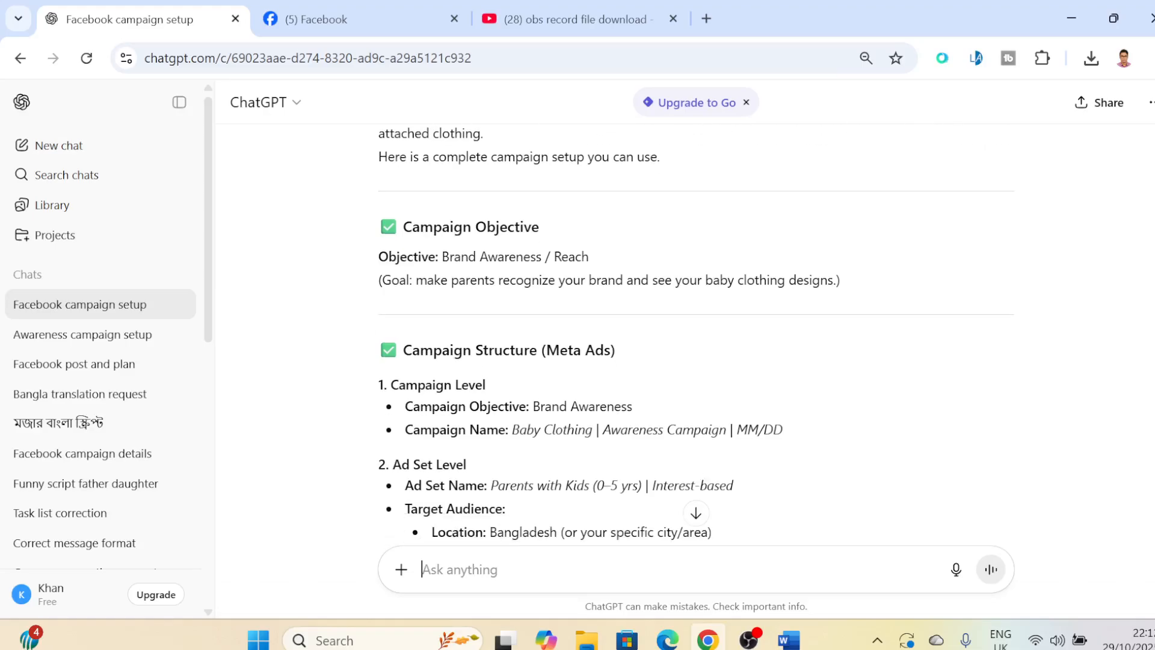
scroll(1047, 400, up, 4)
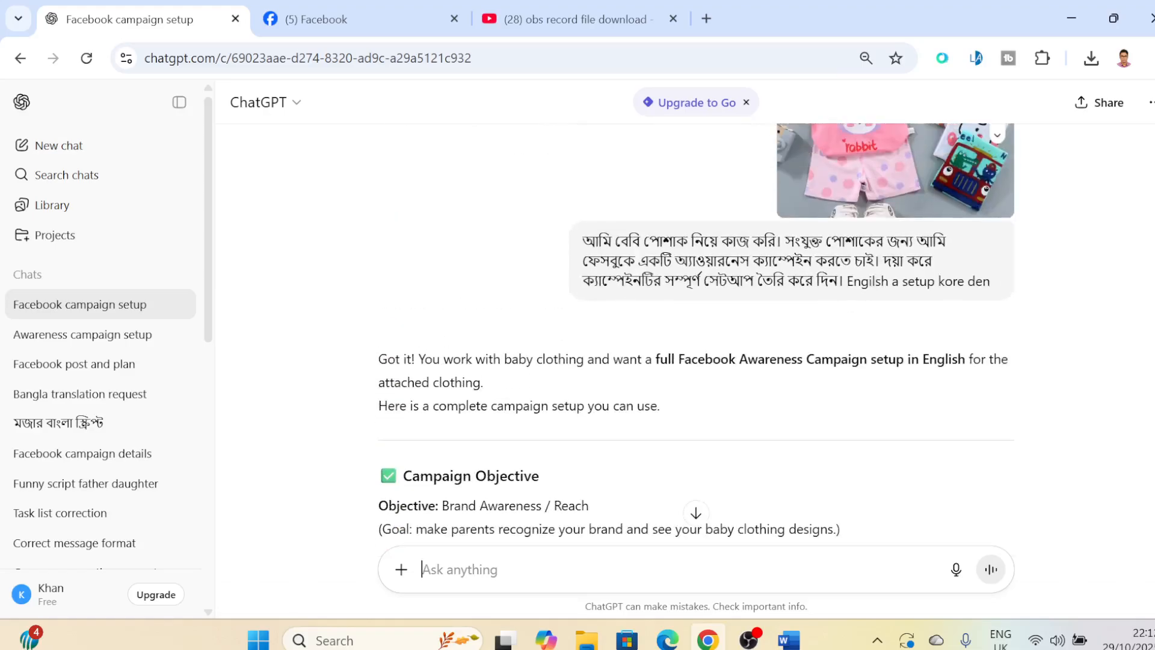
scroll(1047, 400, down, 2)
scroll(696, 334, down, 5)
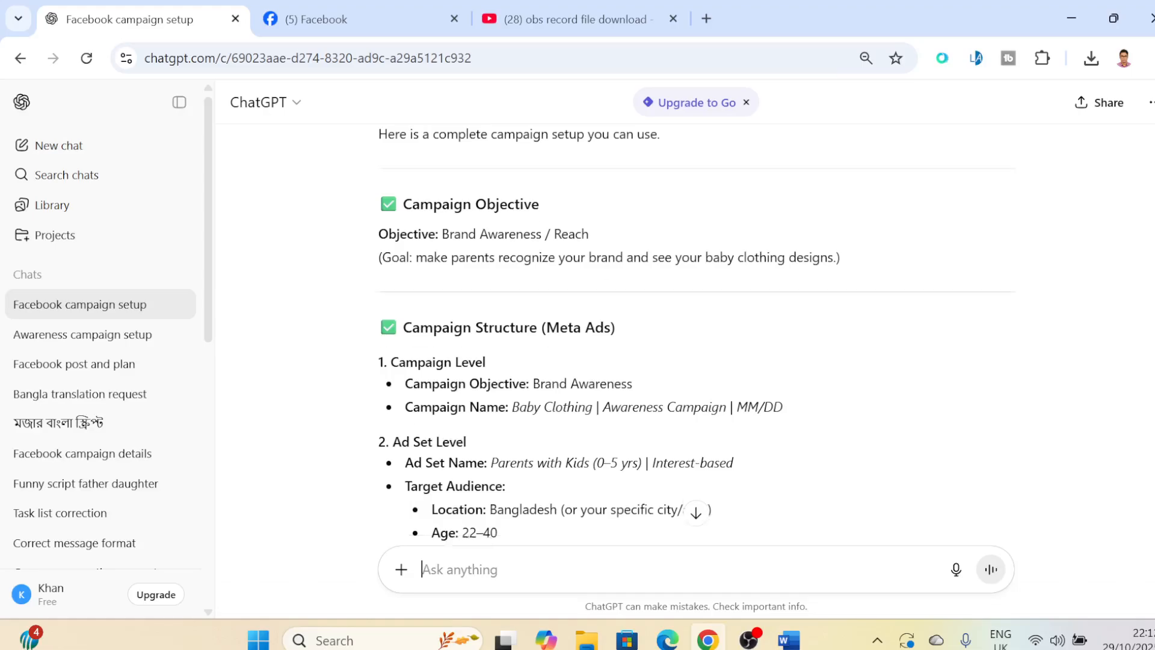
scroll(696, 334, down, 20)
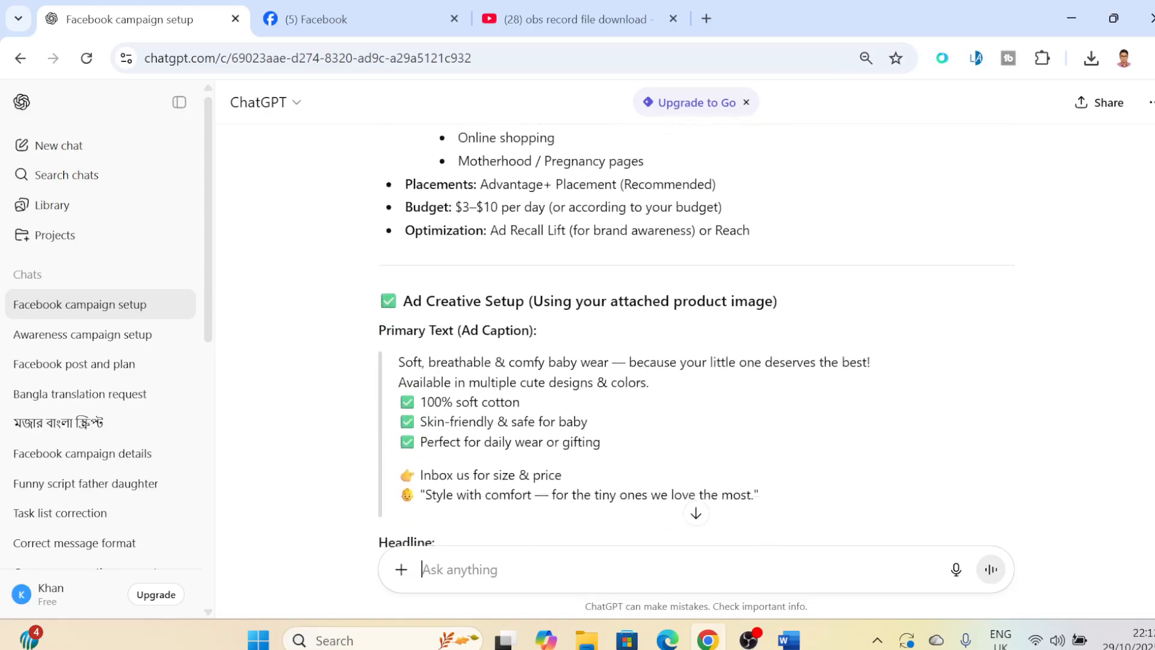
scroll(695, 334, down, 1)
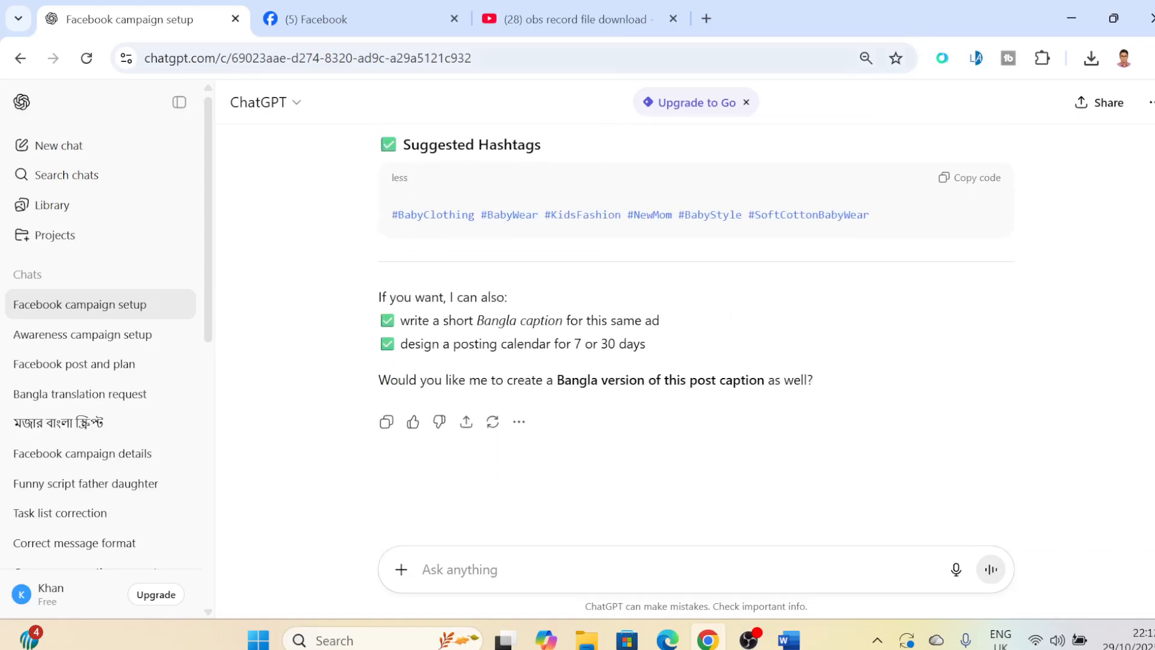
- Switch to the Word document and review its campaign objective, ad set and ad creative sections
click(788, 639)
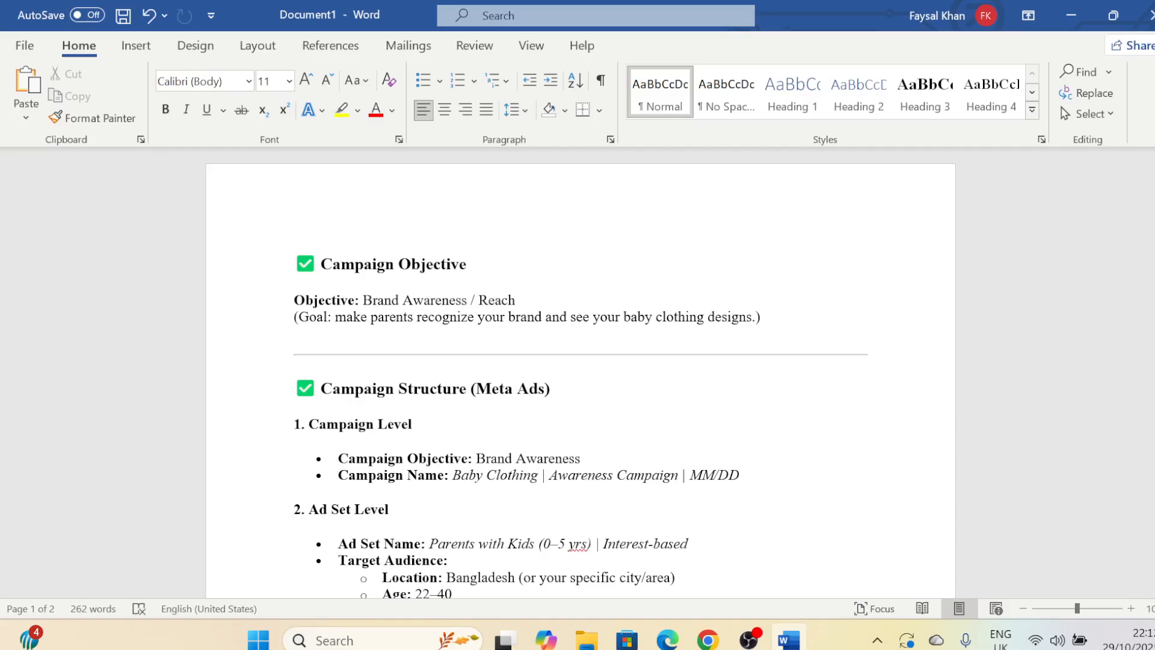
scroll(578, 373, down, 3)
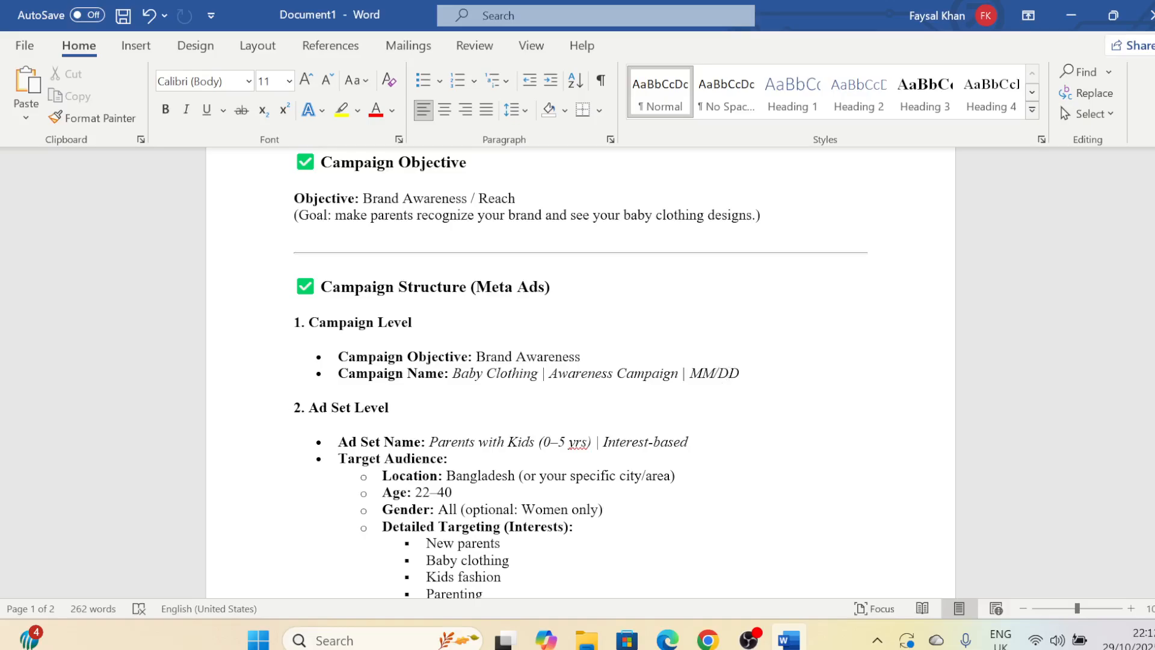
scroll(579, 373, down, 3)
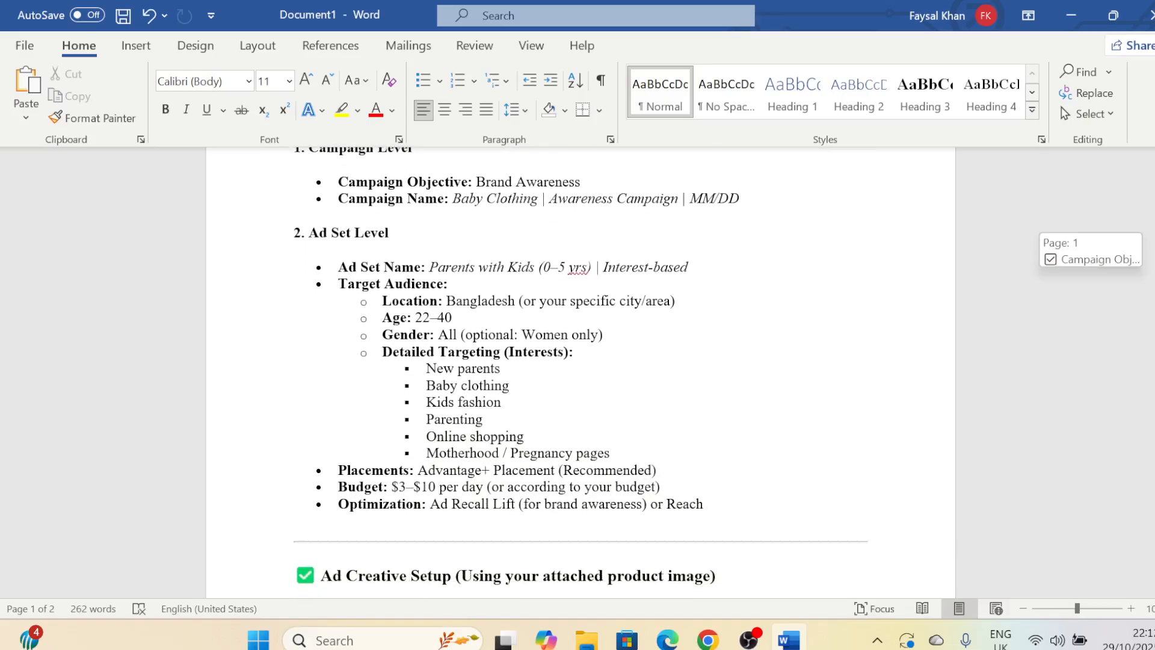
scroll(580, 373, down, 3)
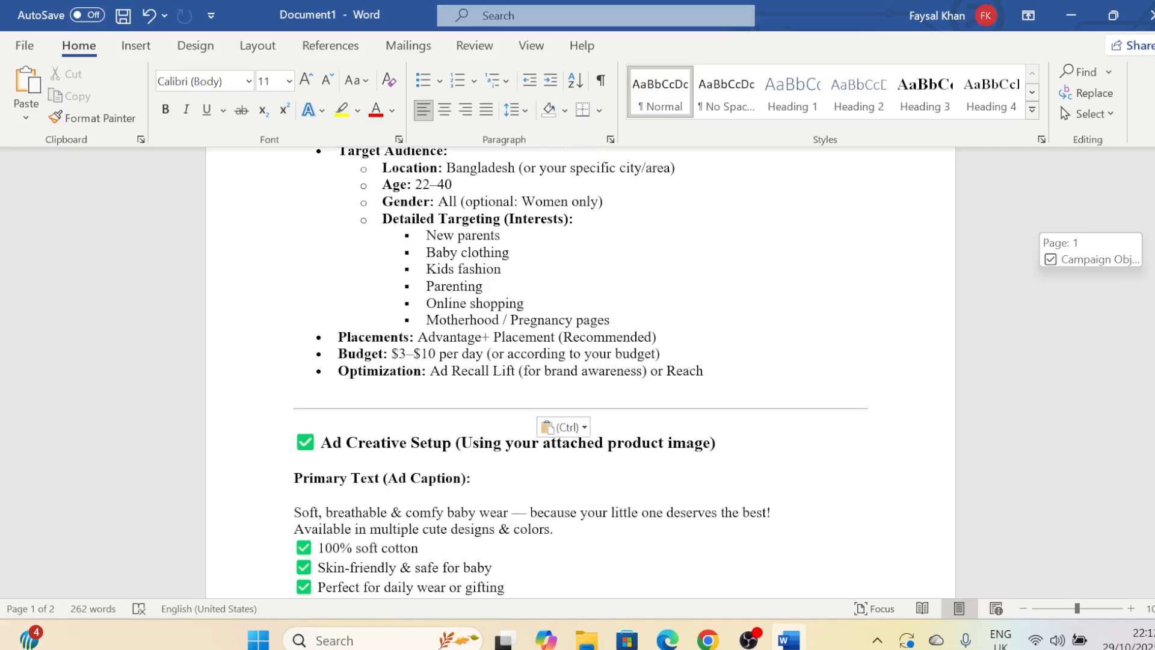
scroll(580, 373, down, 2)
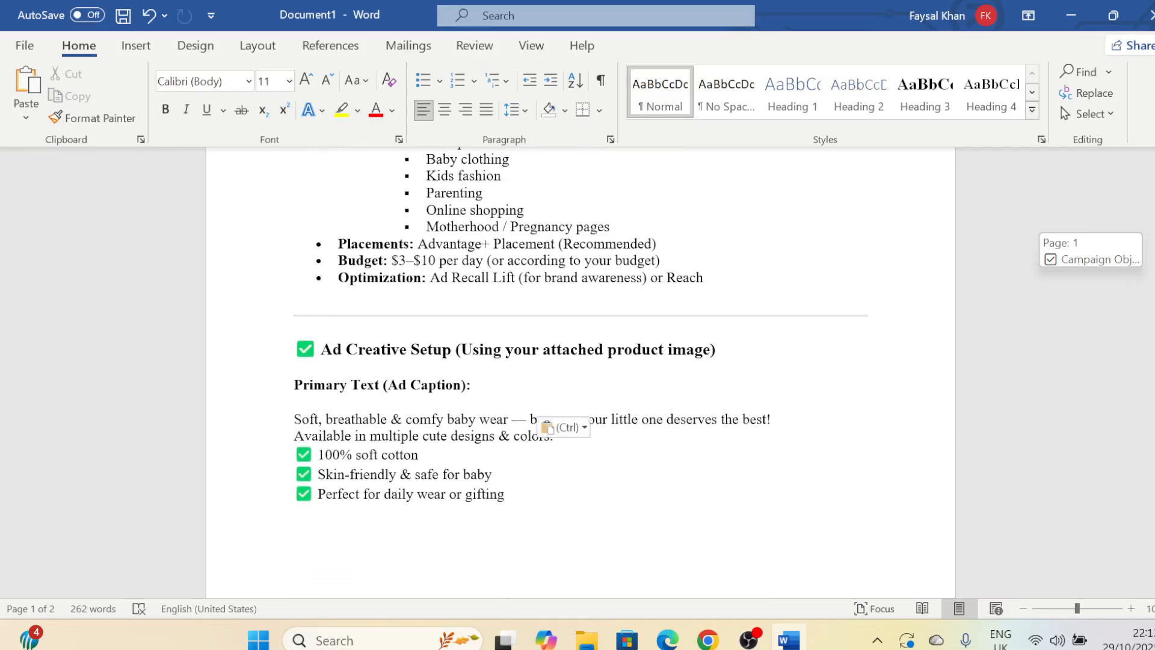
scroll(580, 373, down, 1)
scroll(580, 373, up, 10)
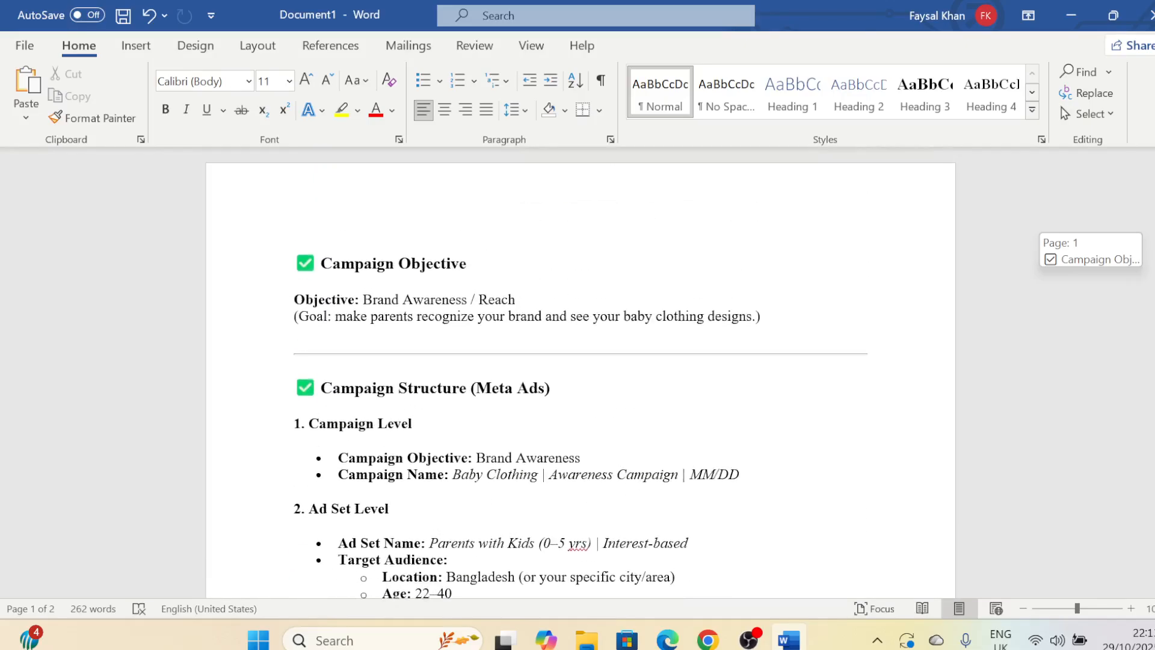
- Return to Chrome, close the YouTube page and bring up the Facebook home page
click(707, 639)
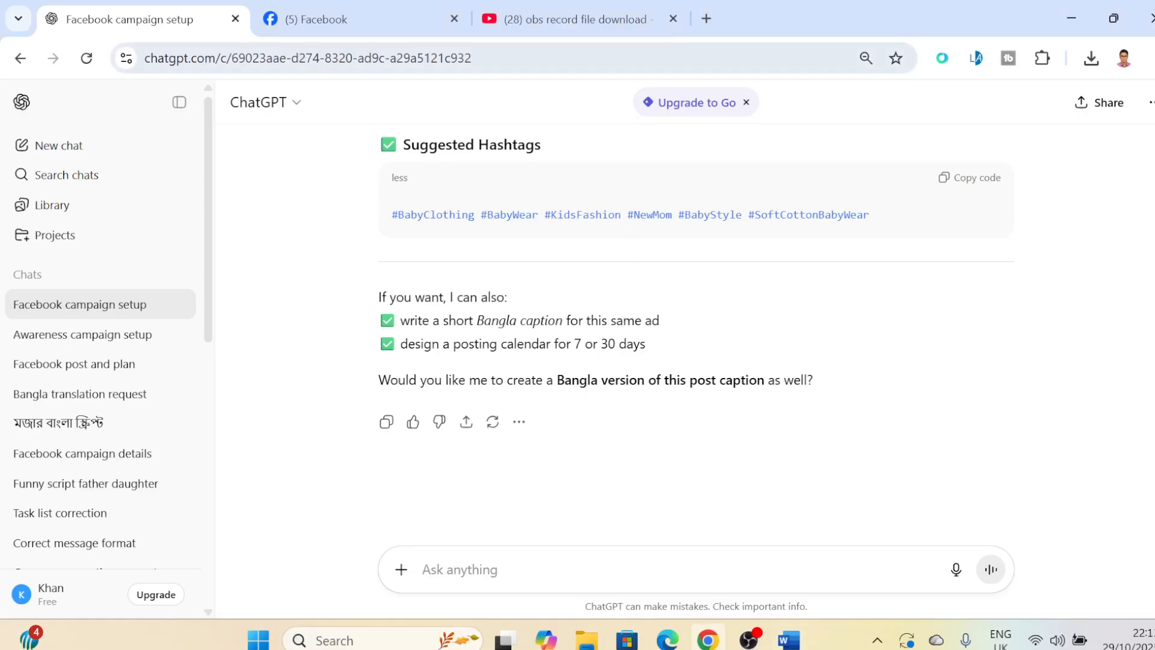
click(673, 19)
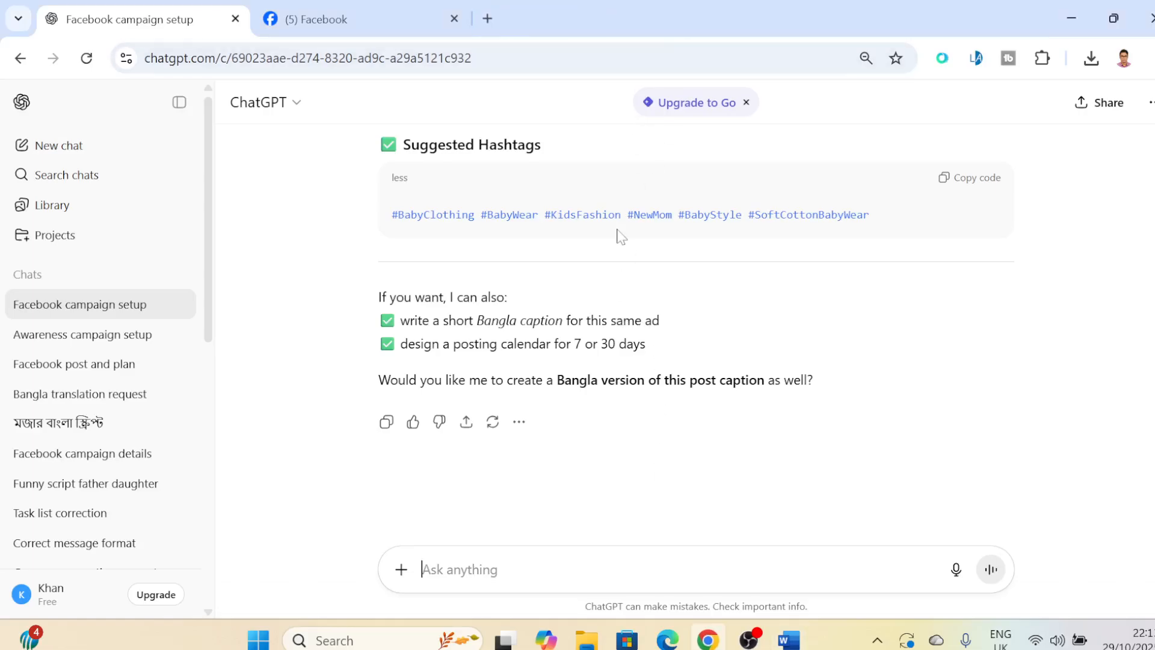
click(348, 19)
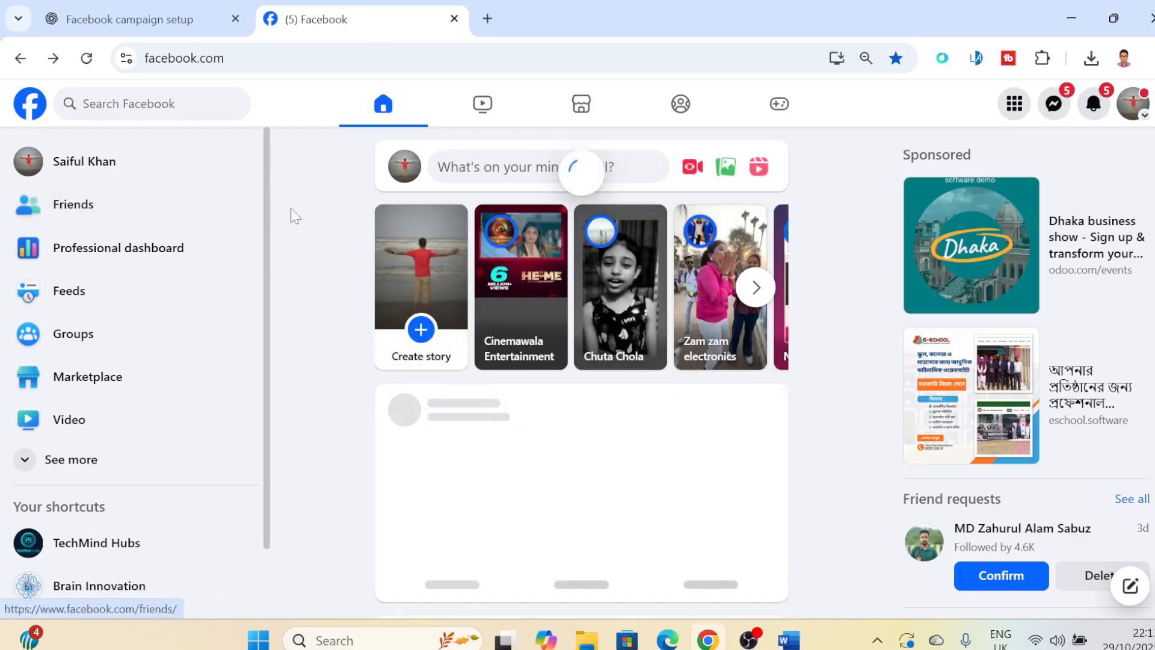
- Search Google for "meta add manager" in a new browser tab
click(487, 14)
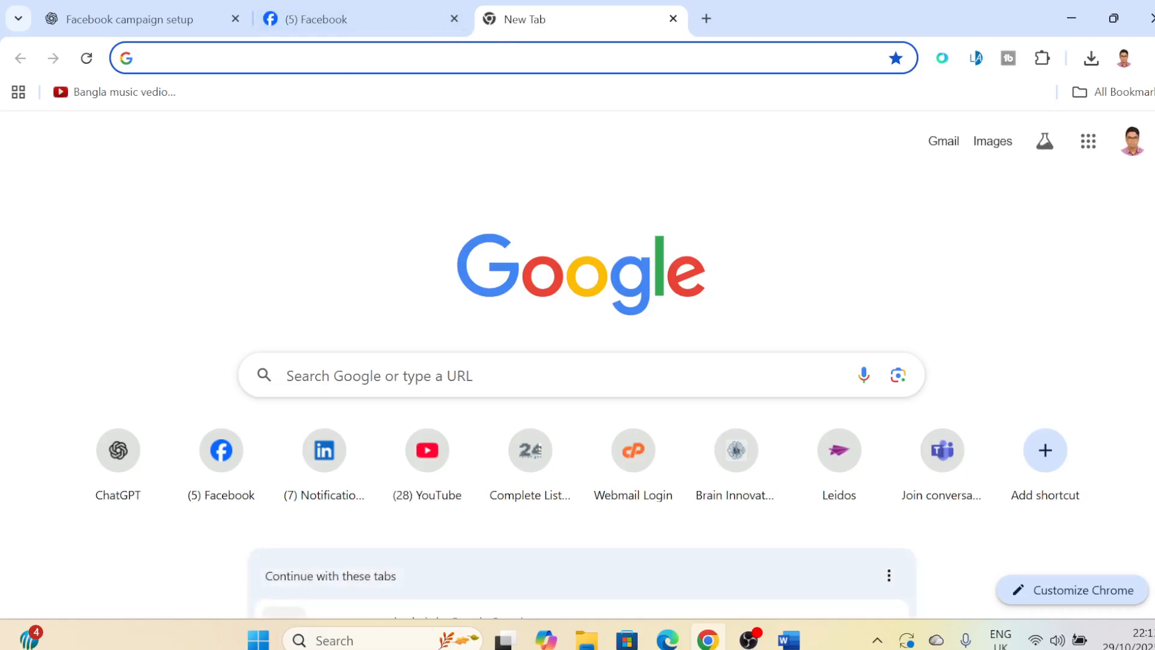
text(meta)
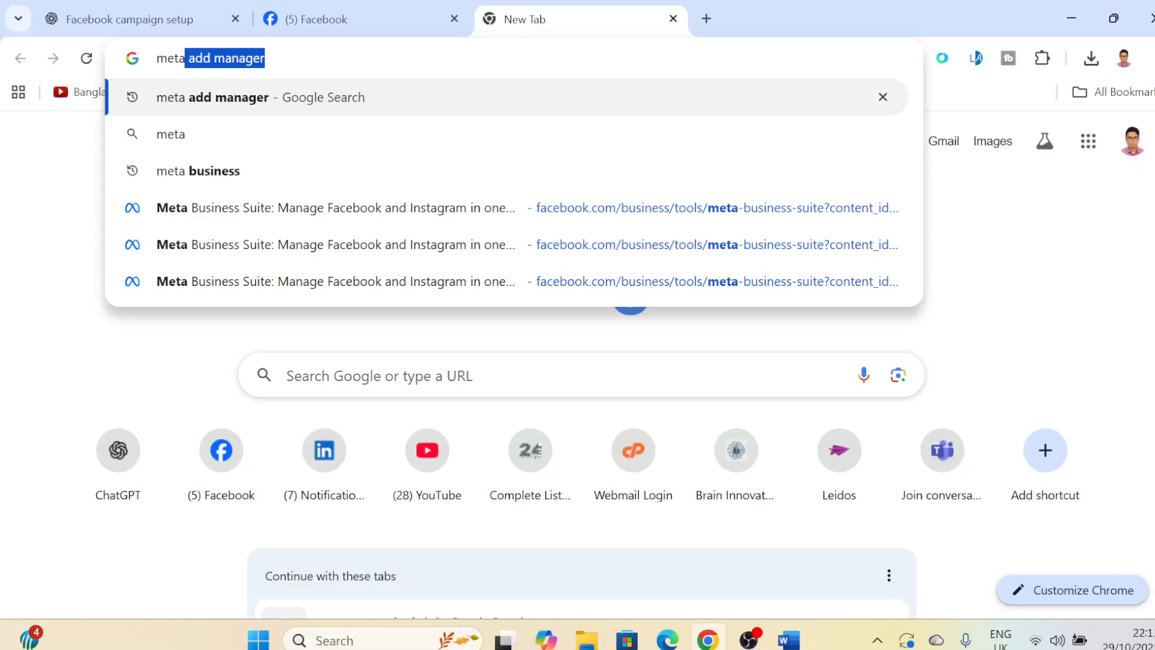
text(a)
key(BackSpace)
key(BackSpace)
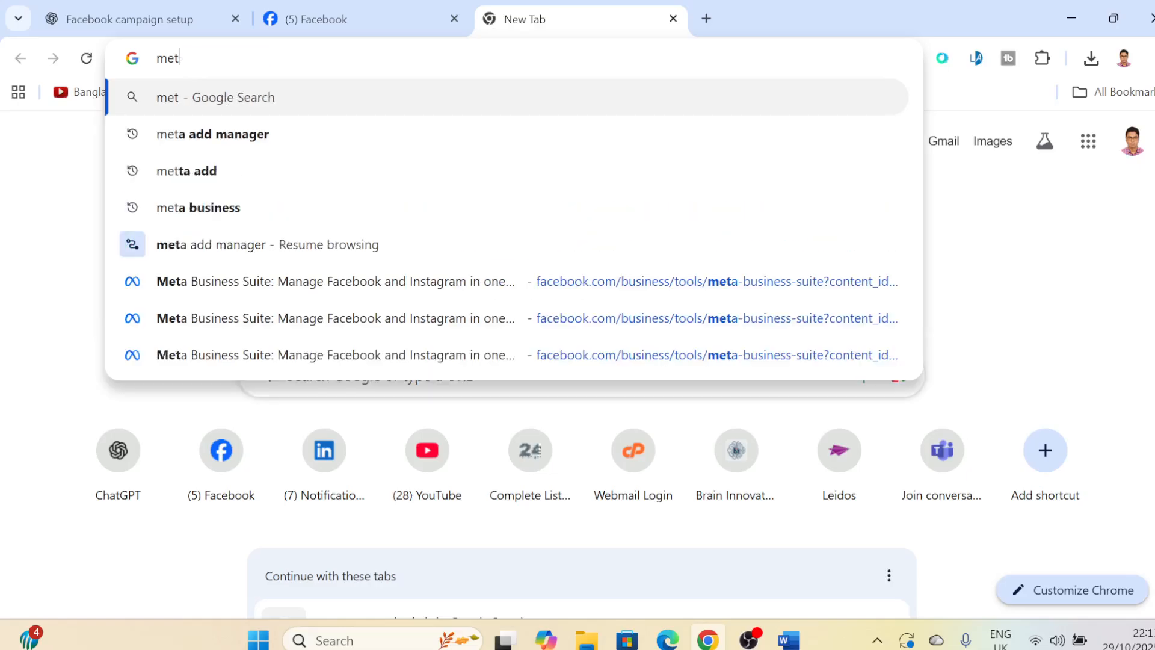
text(a add)
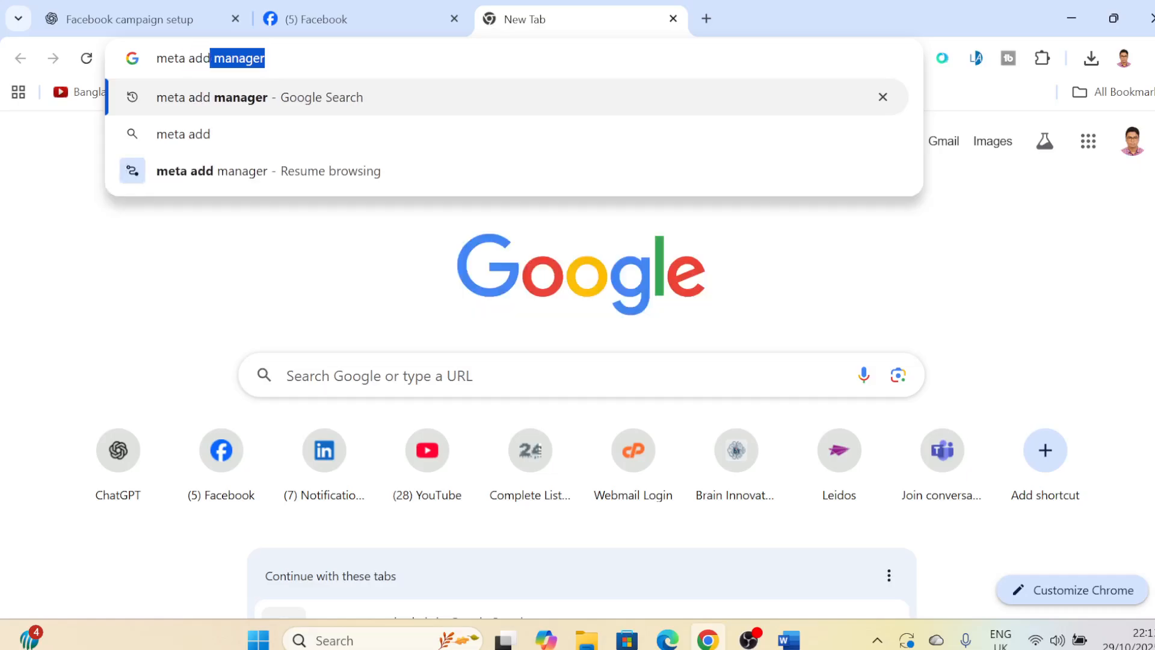
key(Return)
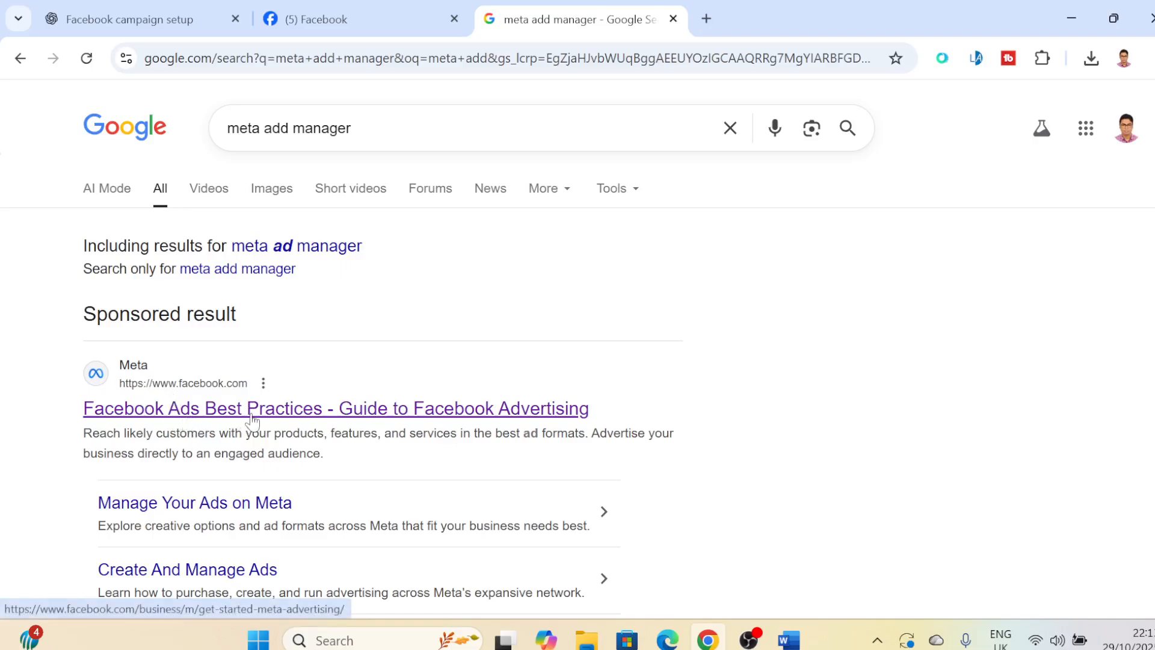
- Open the sponsored Facebook Ads Best Practices result, skim the Meta advertising page and return to the search results
click(332, 424)
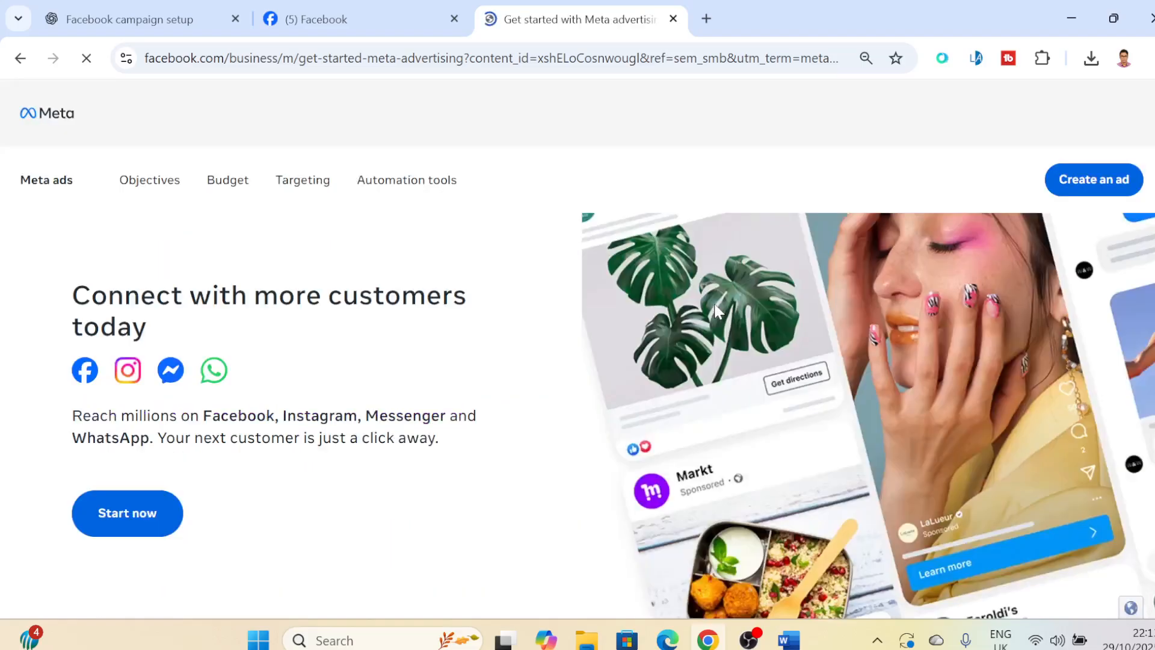
scroll(867, 215, down, 3)
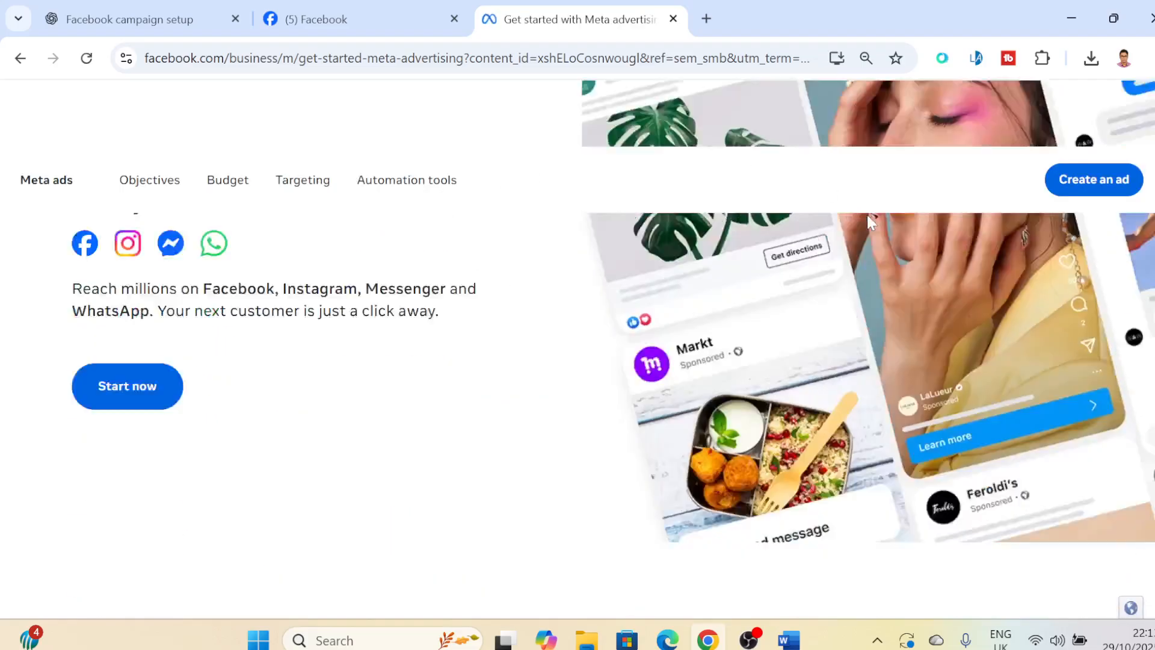
scroll(866, 212, up, 2)
scroll(1012, 191, down, 3)
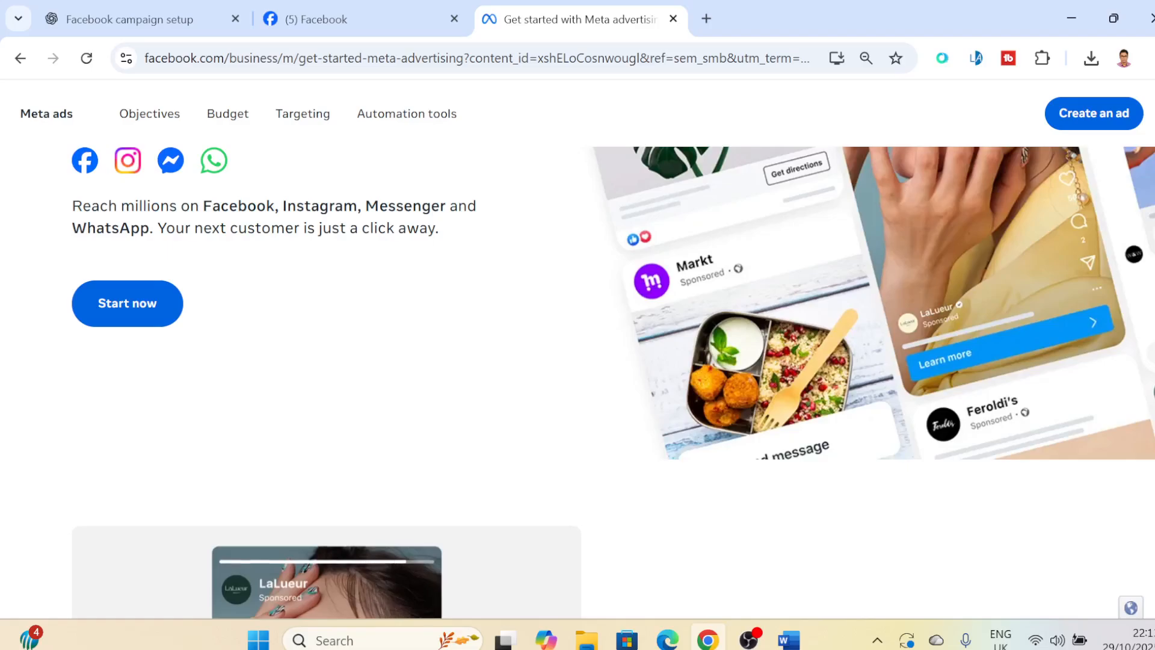
scroll(215, 87, up, 5)
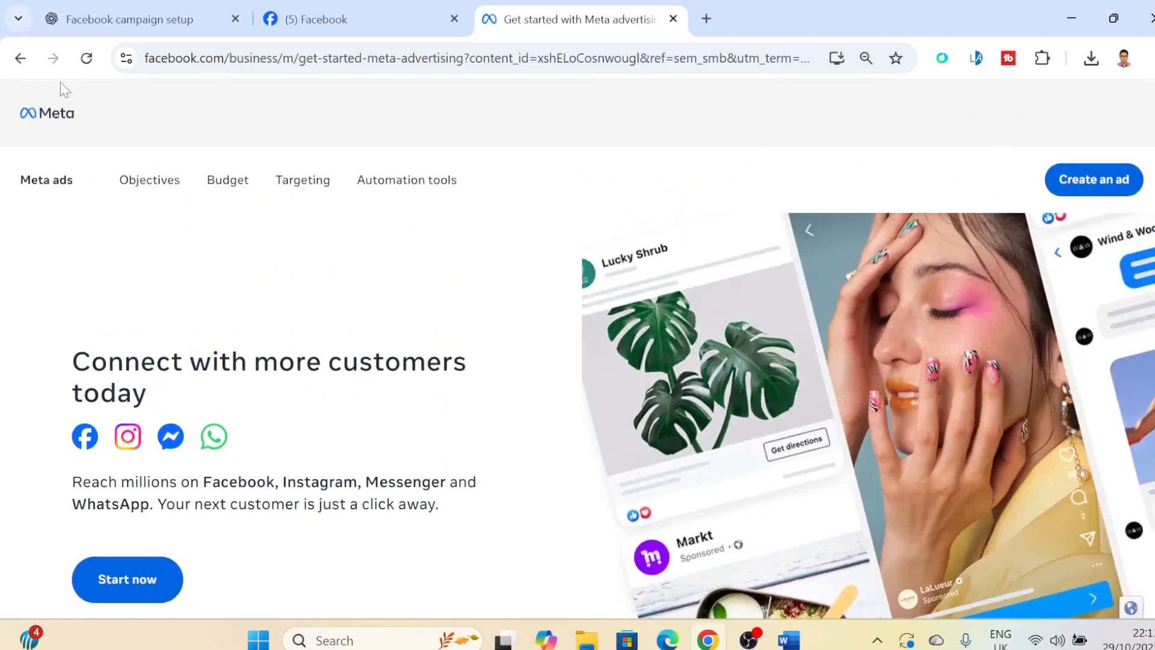
click(22, 61)
- Replace the Google query with "meta add maager" and run the search again
drag(357, 128, 98, 107)
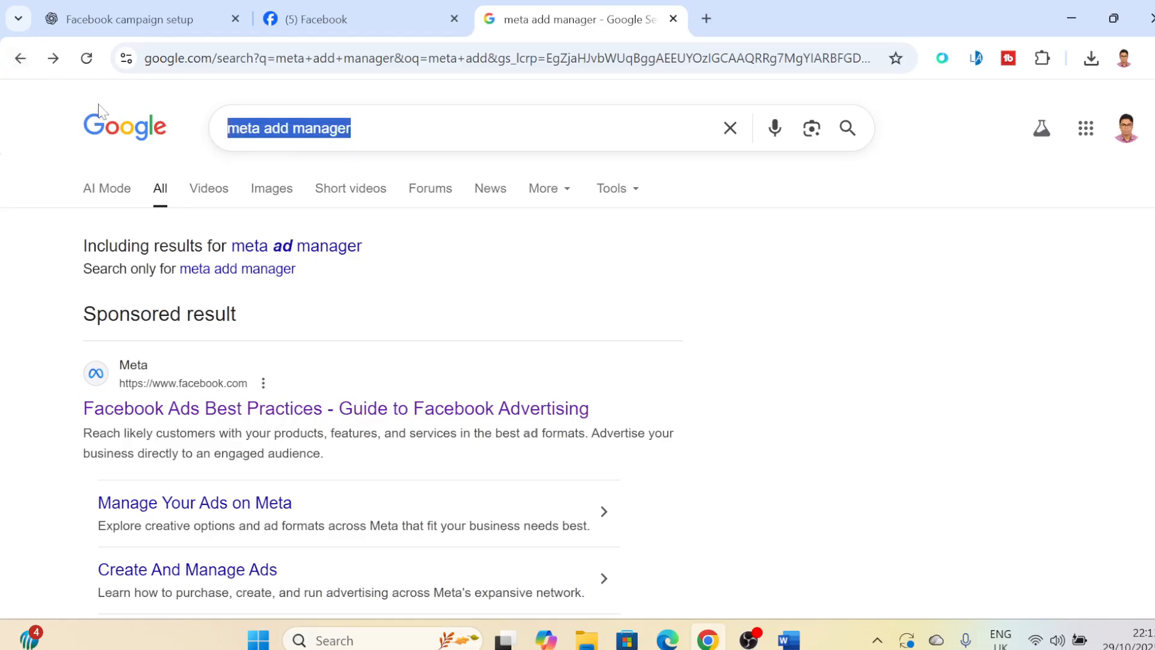
text(meta add ma)
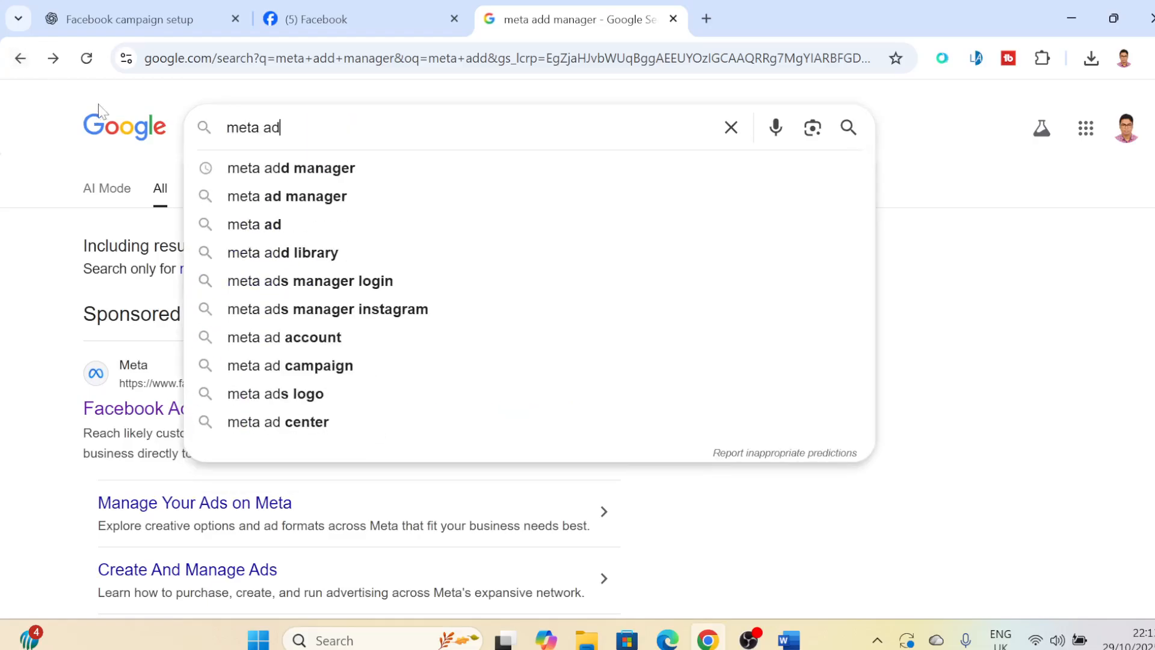
text(r)
key(Return)
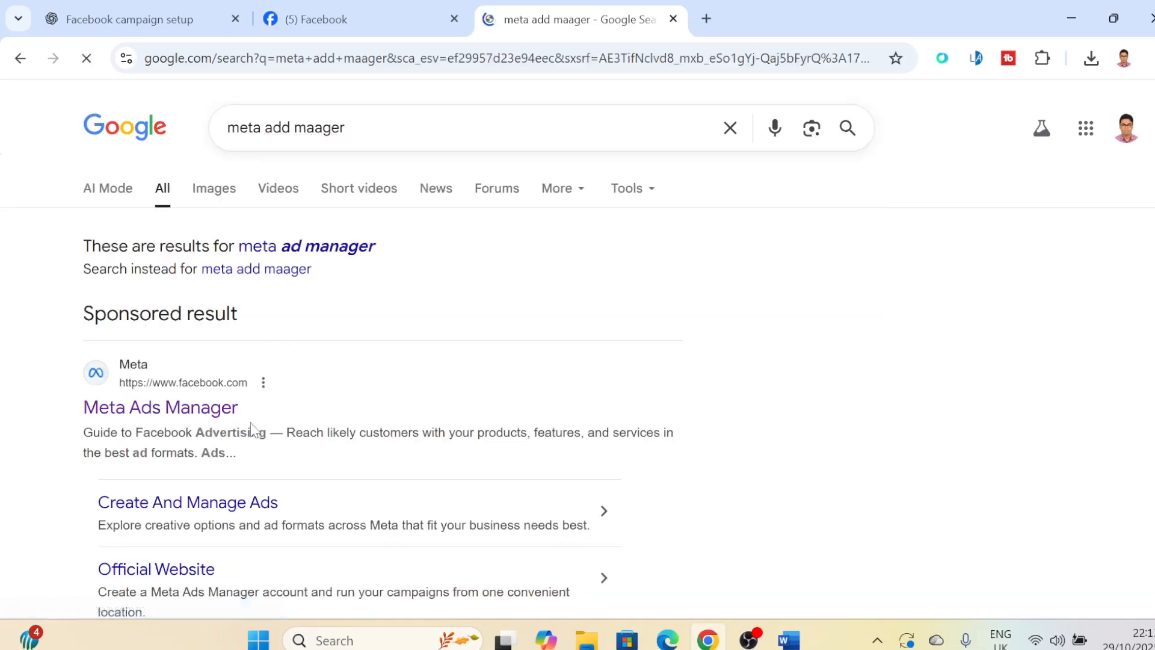
- Open the Meta Ads Manager search result and start Ads Manager to reach the ad account's overview
click(169, 410)
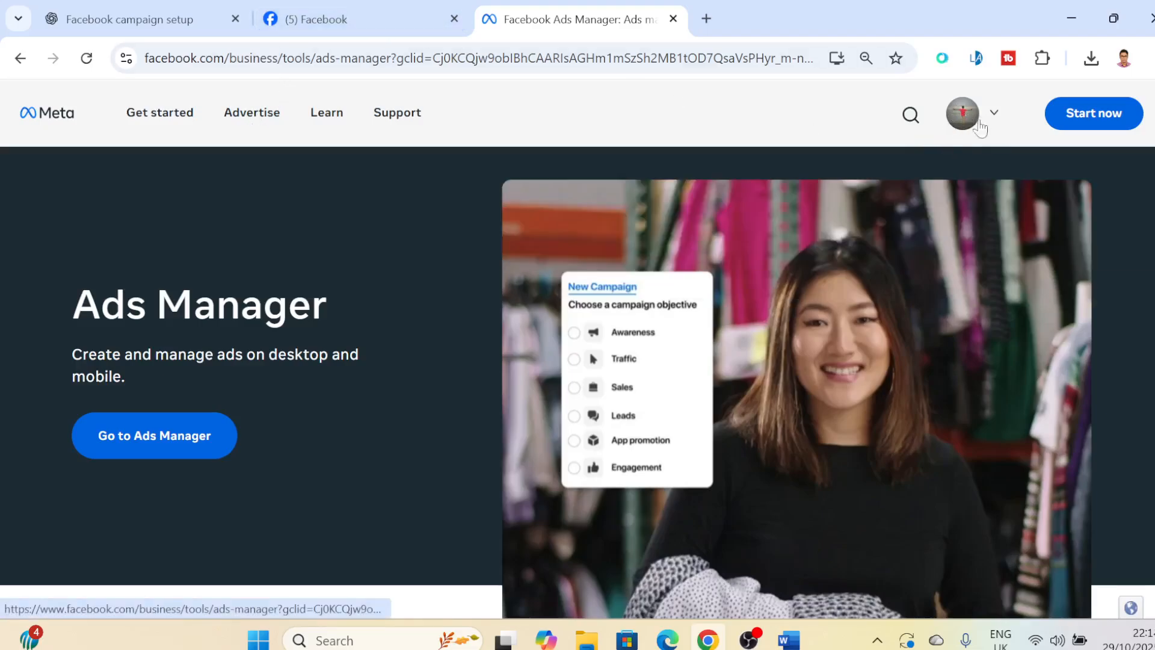
click(1083, 114)
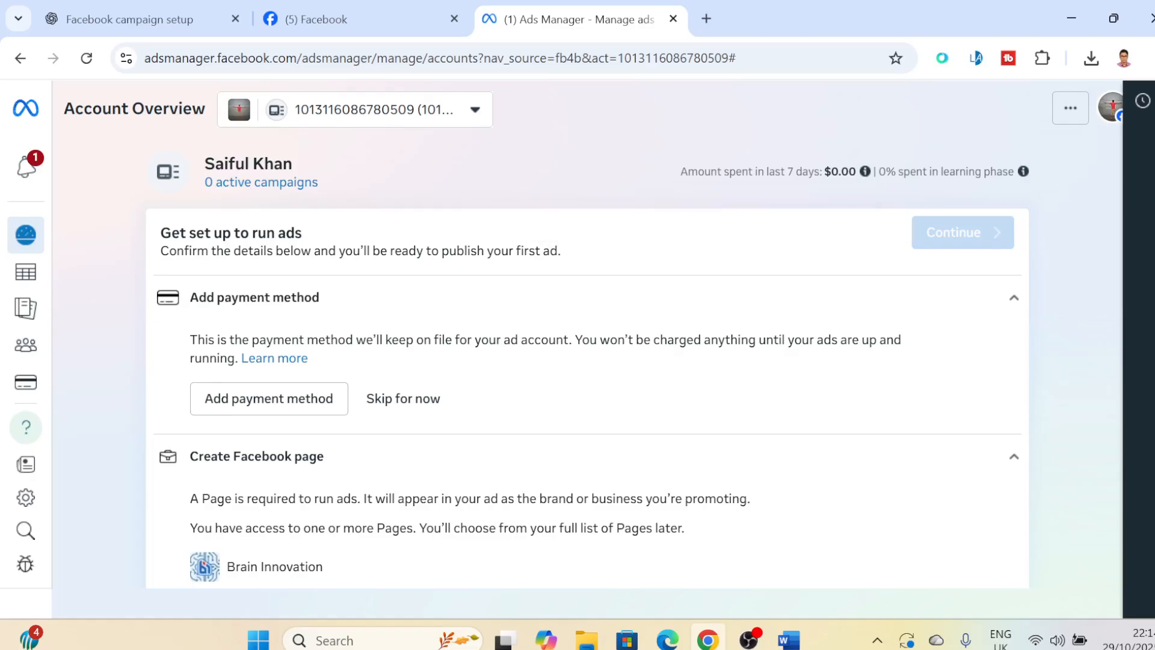
scroll(577, 349, down, 1)
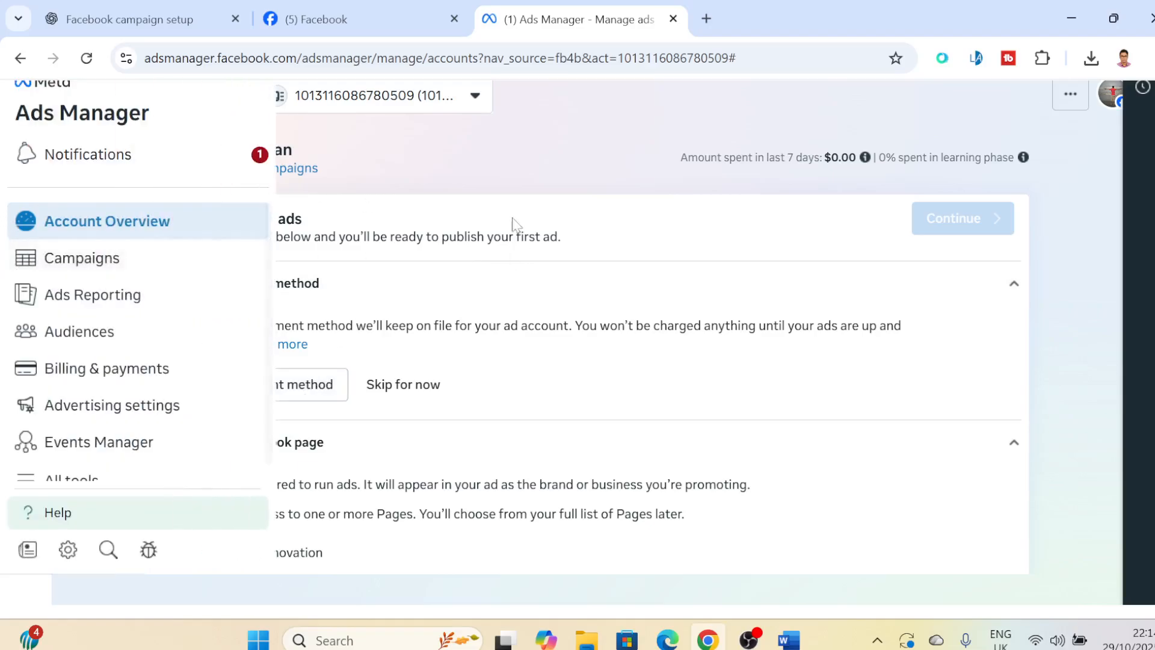
- Open the ad account's Campaigns page and dismiss the notice about adding a payment method
mouse_move(42, 227)
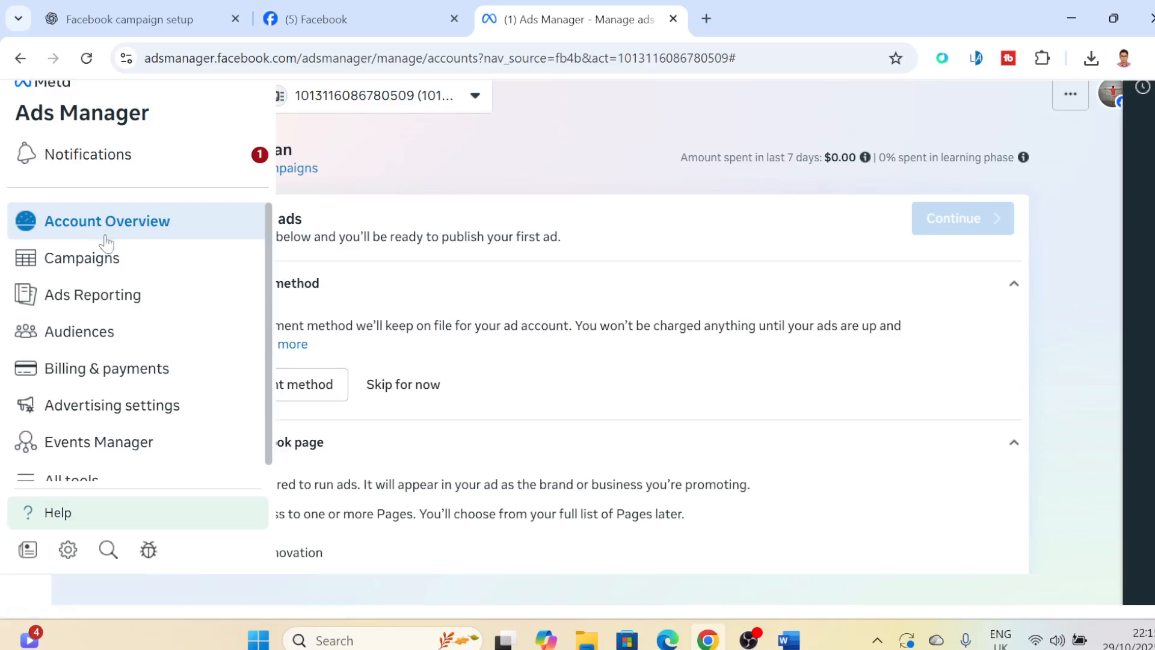
click(91, 270)
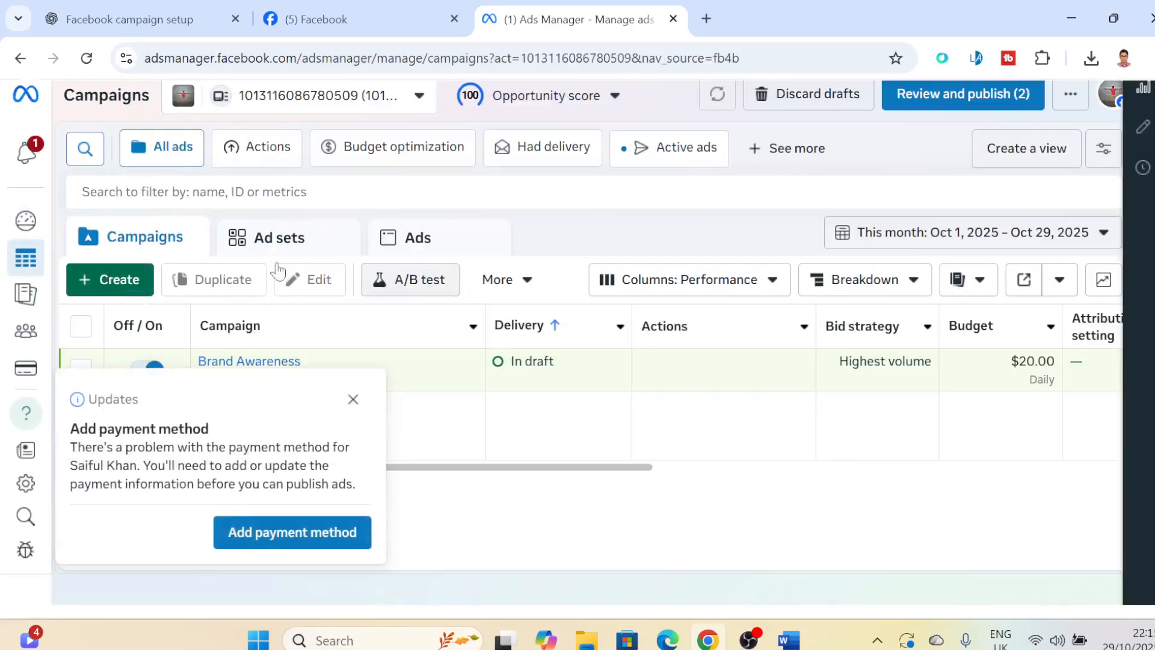
click(353, 399)
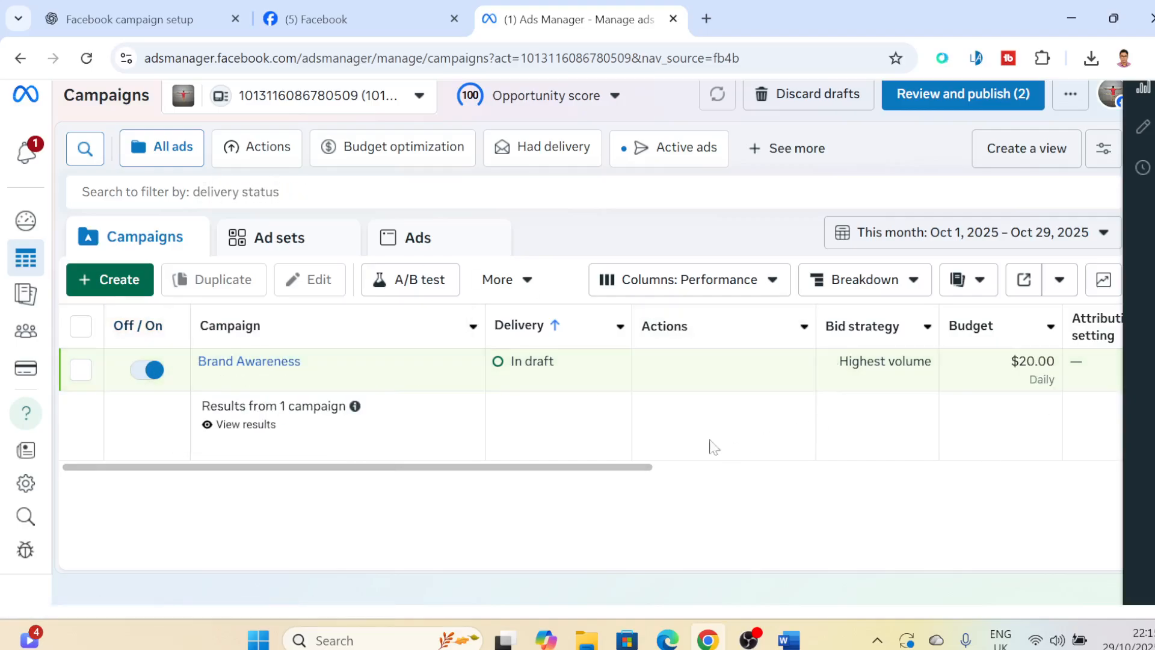
- Select the Brand Awareness draft campaign, switch it off and back on, and clear its selection
mouse_move(143, 327)
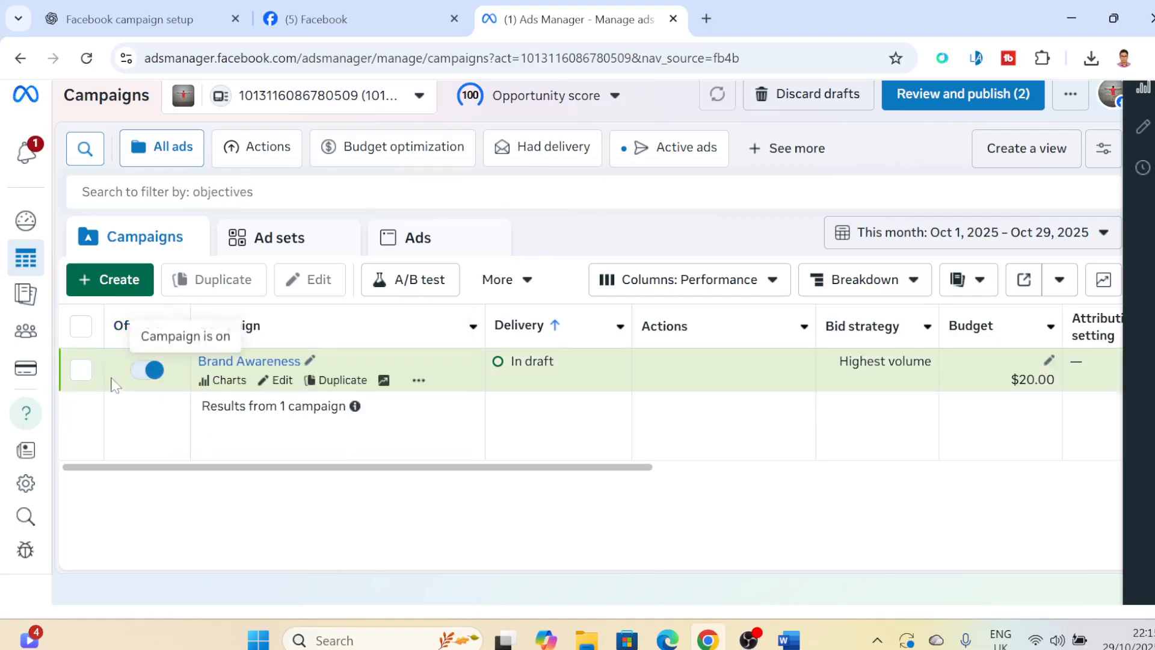
click(74, 374)
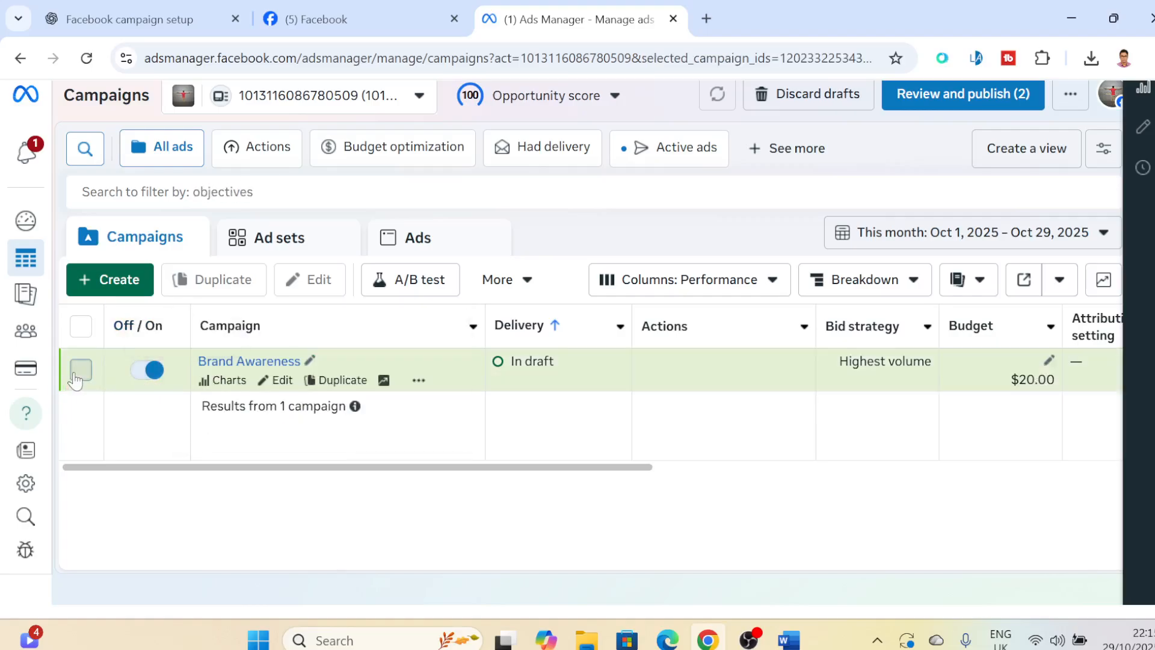
click(151, 369)
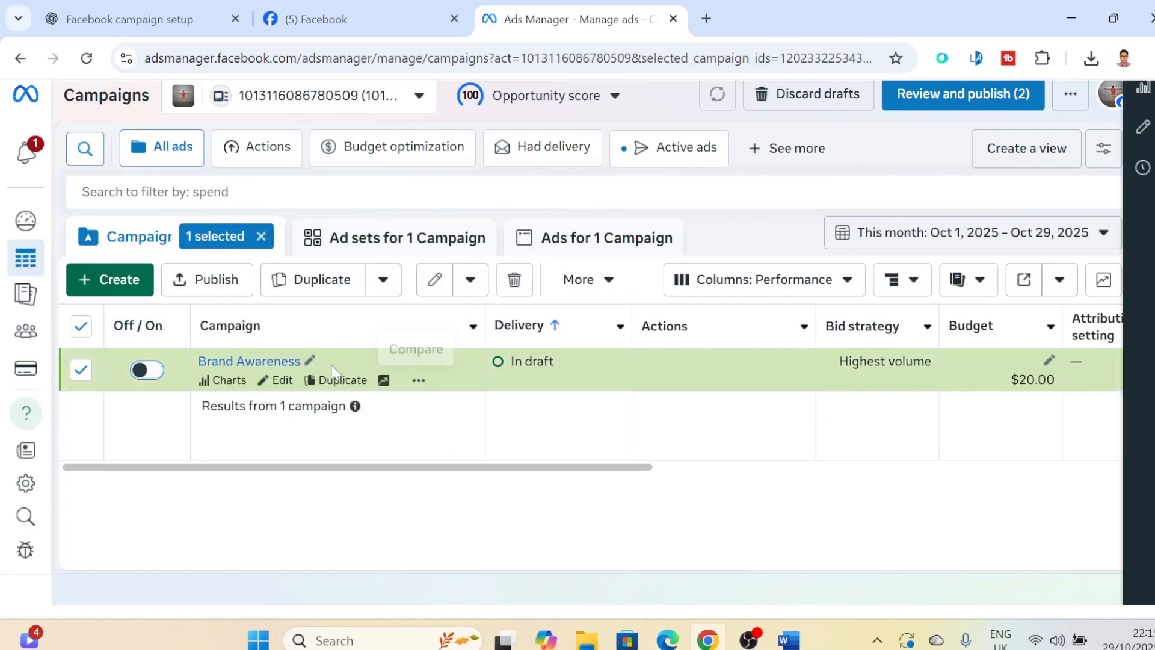
click(147, 369)
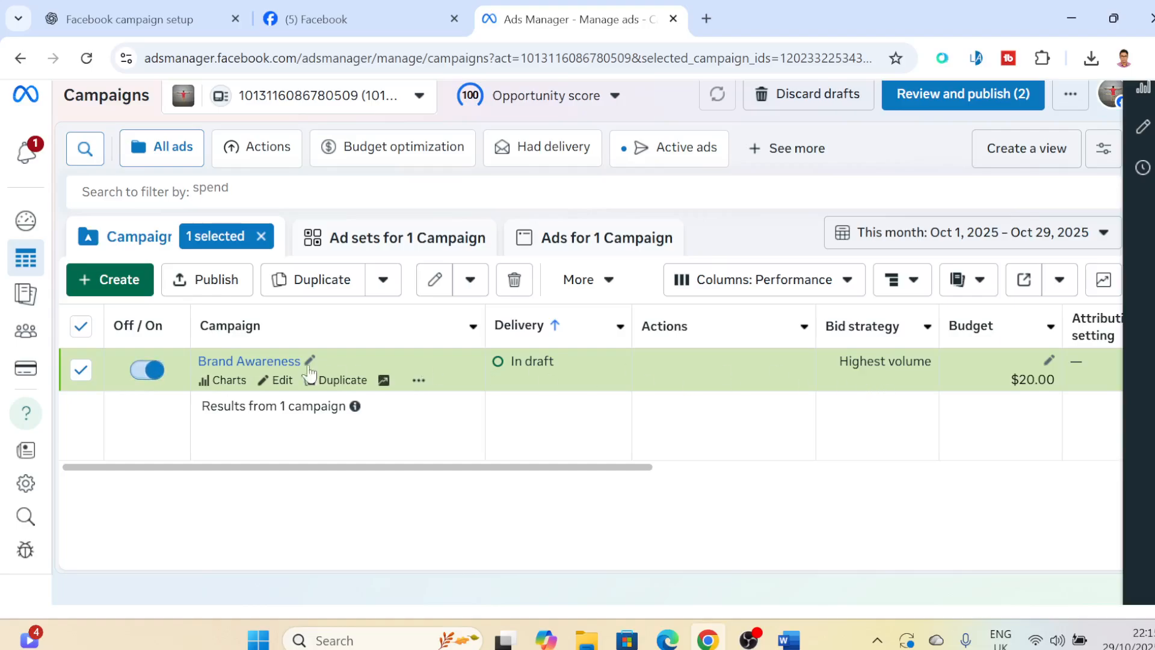
click(82, 372)
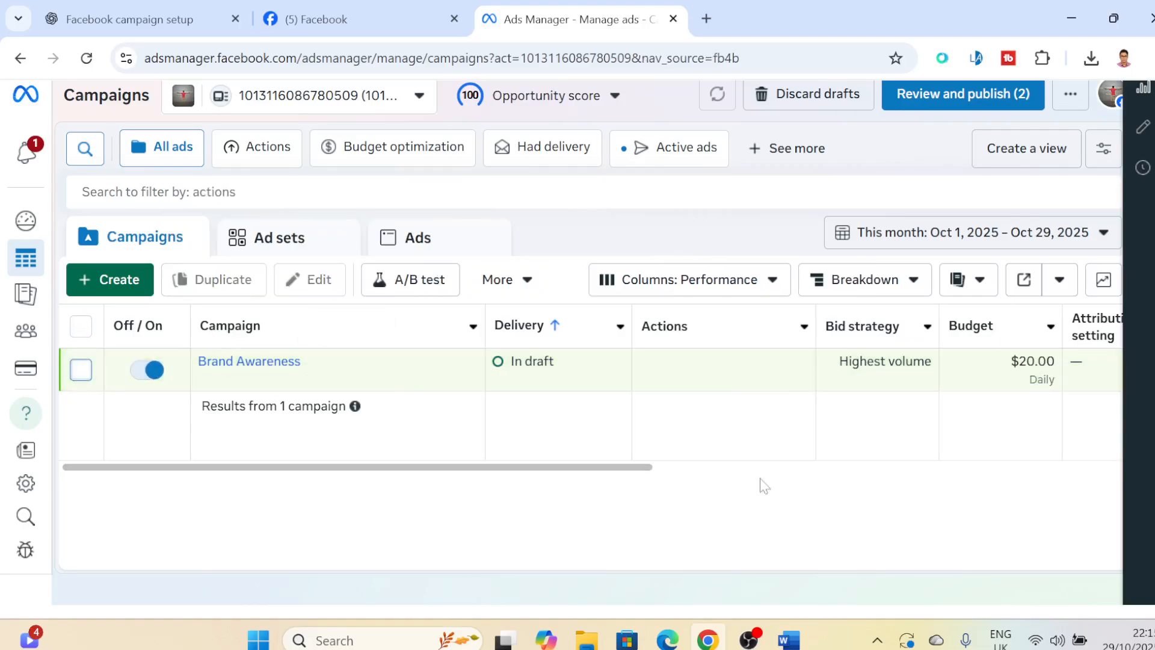
click(76, 376)
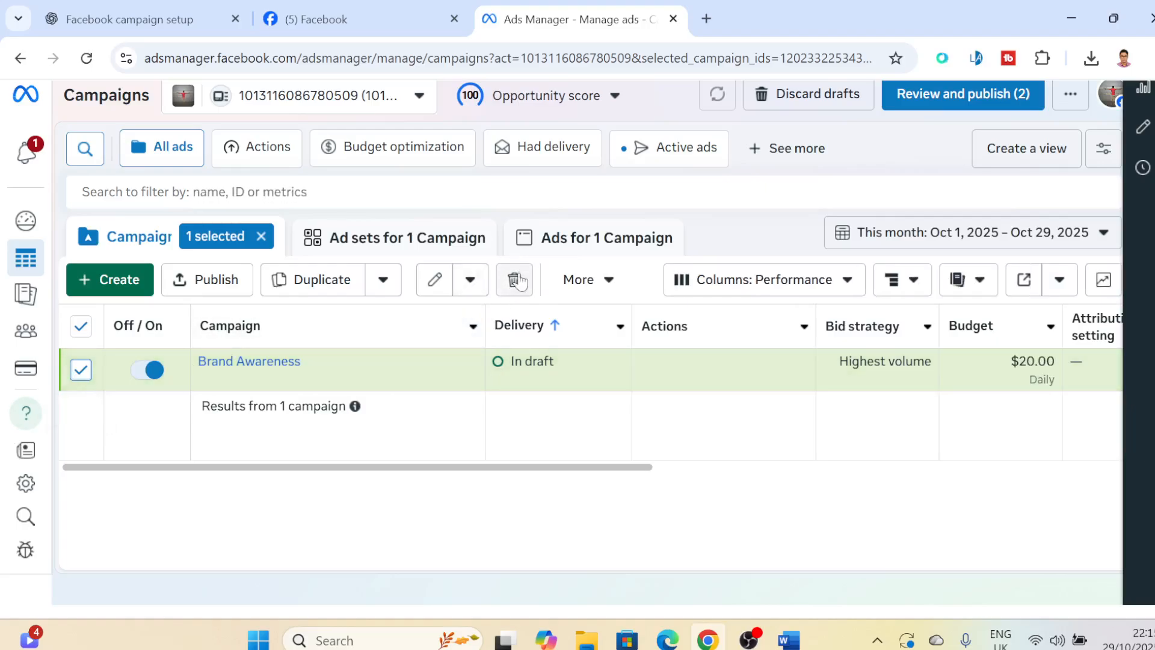
click(80, 372)
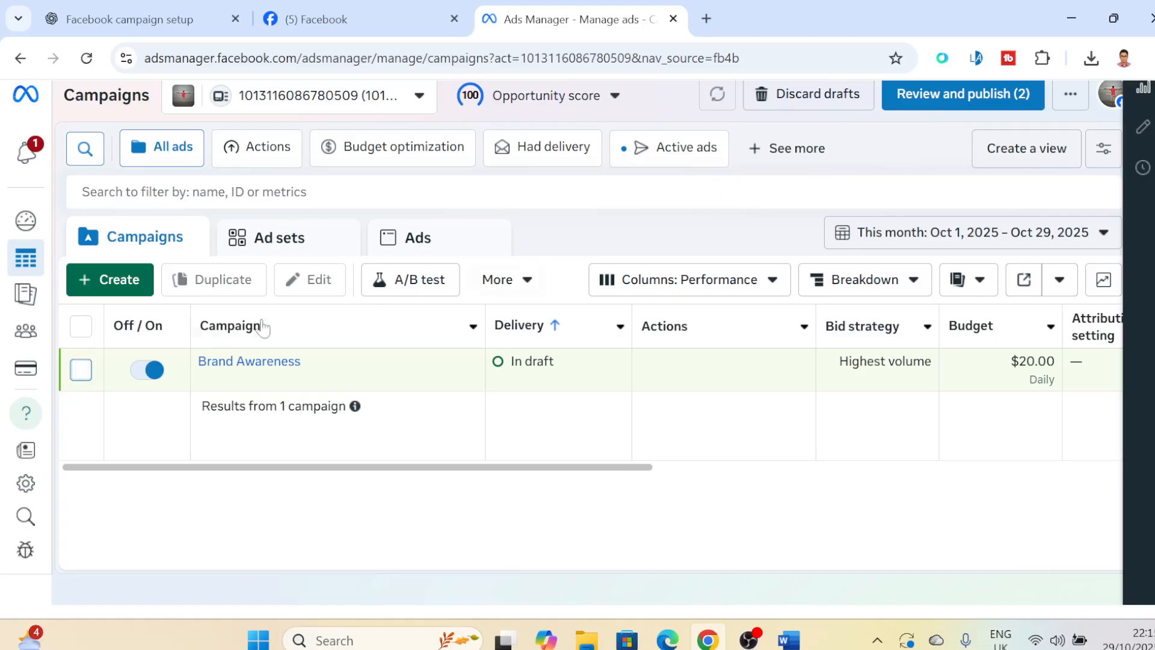
- Create a new campaign with the Auction buying type and the Awareness objective
click(120, 284)
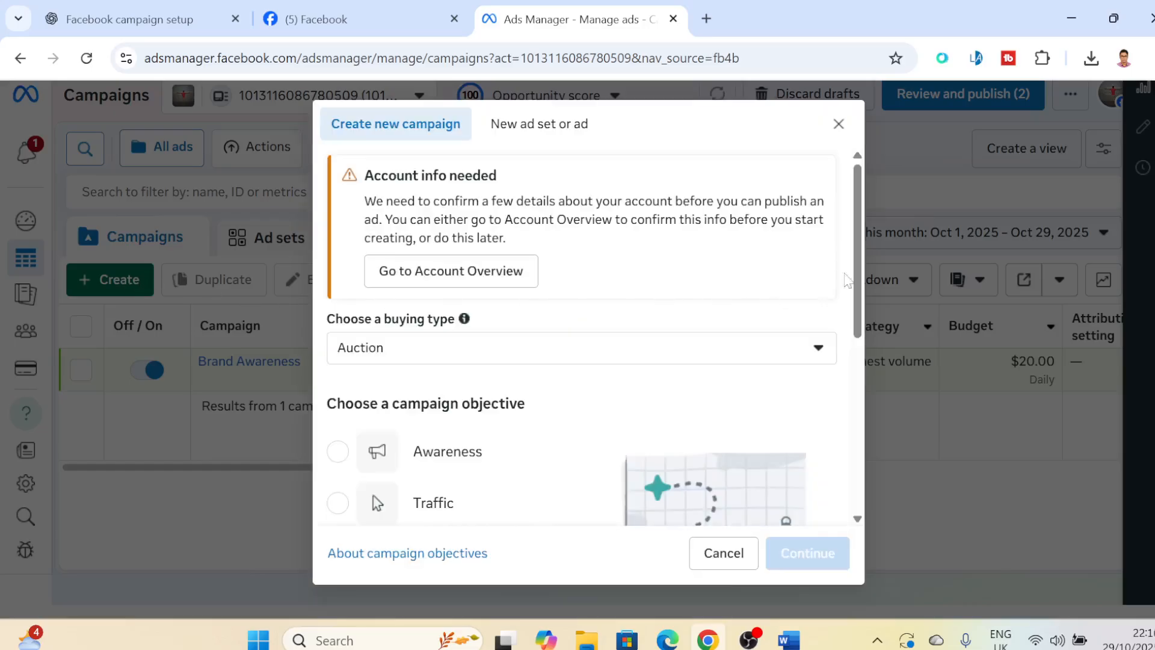
drag(874, 228, 869, 284)
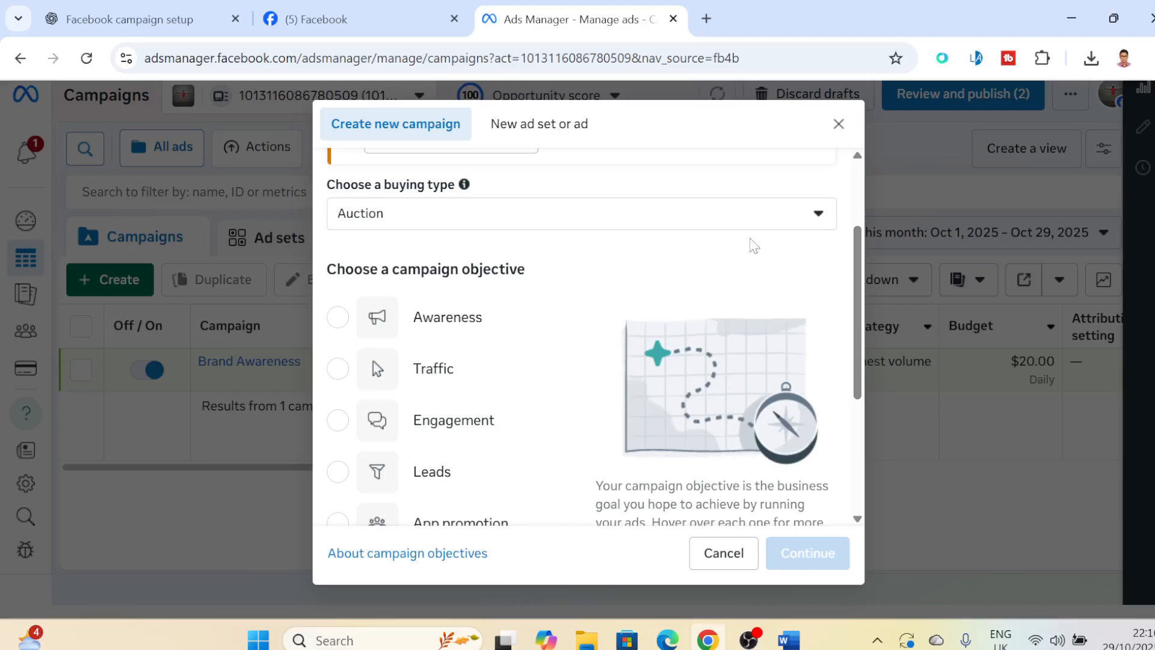
click(743, 224)
click(743, 223)
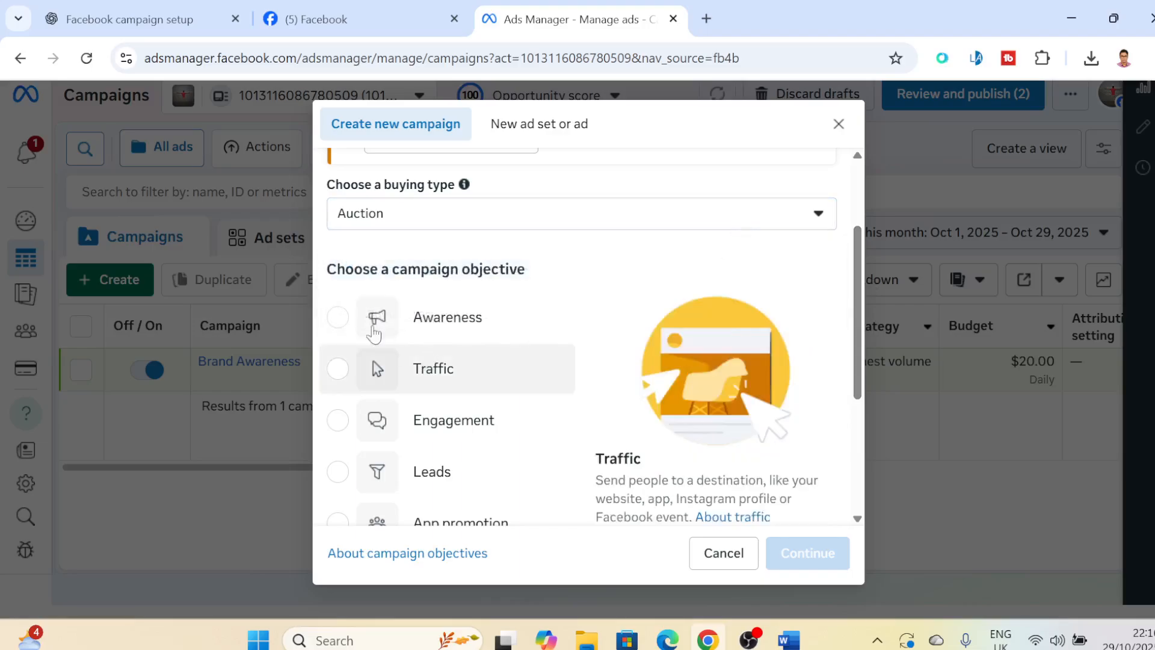
drag(864, 276, 864, 328)
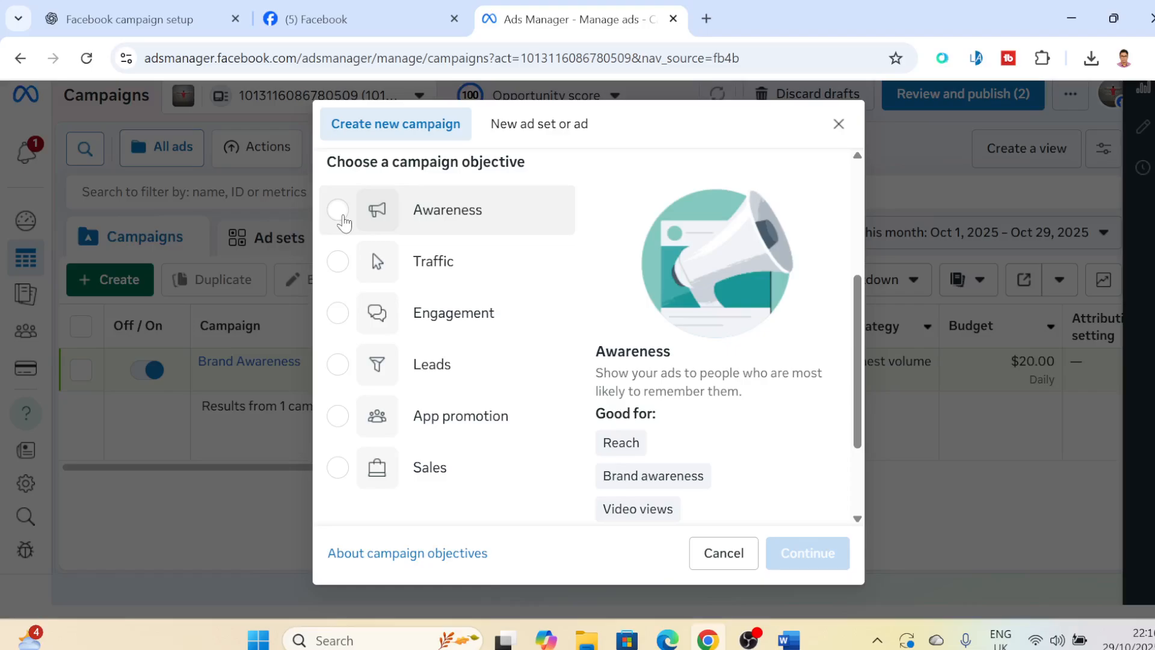
click(338, 211)
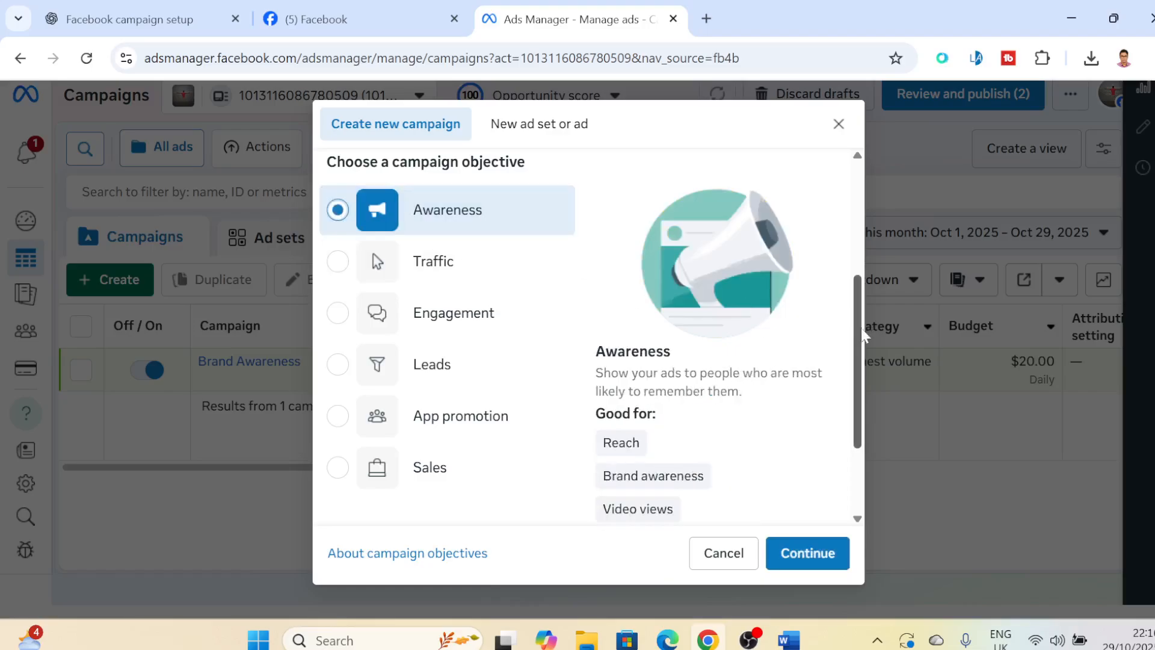
scroll(857, 338, down, 1)
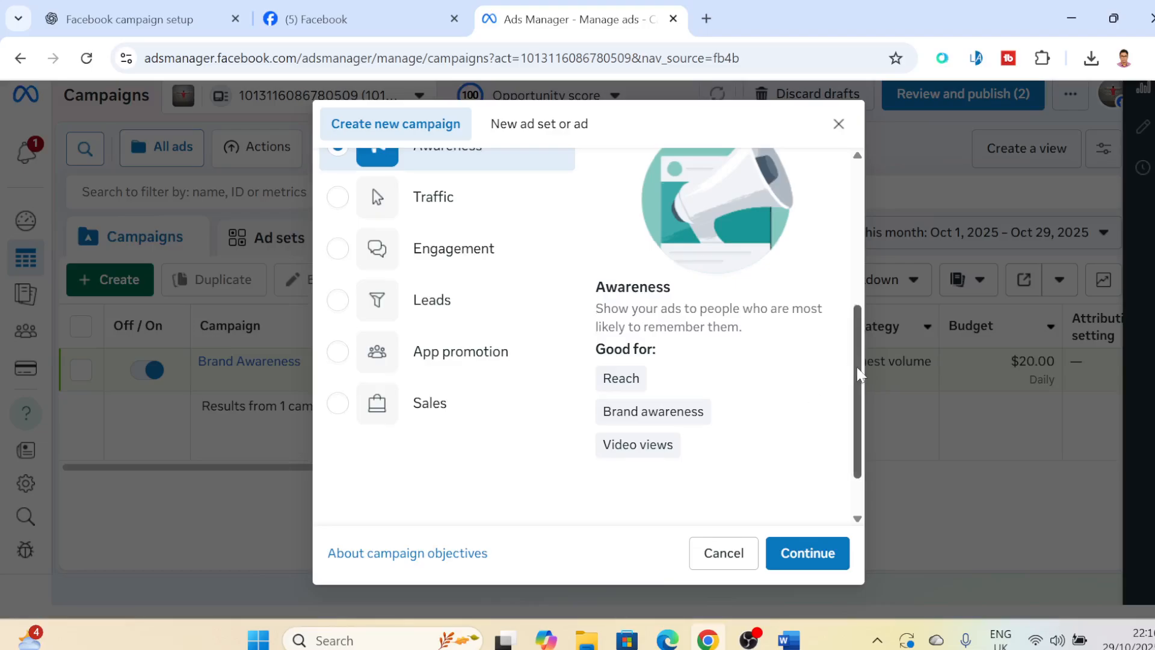
drag(858, 379, 873, 357)
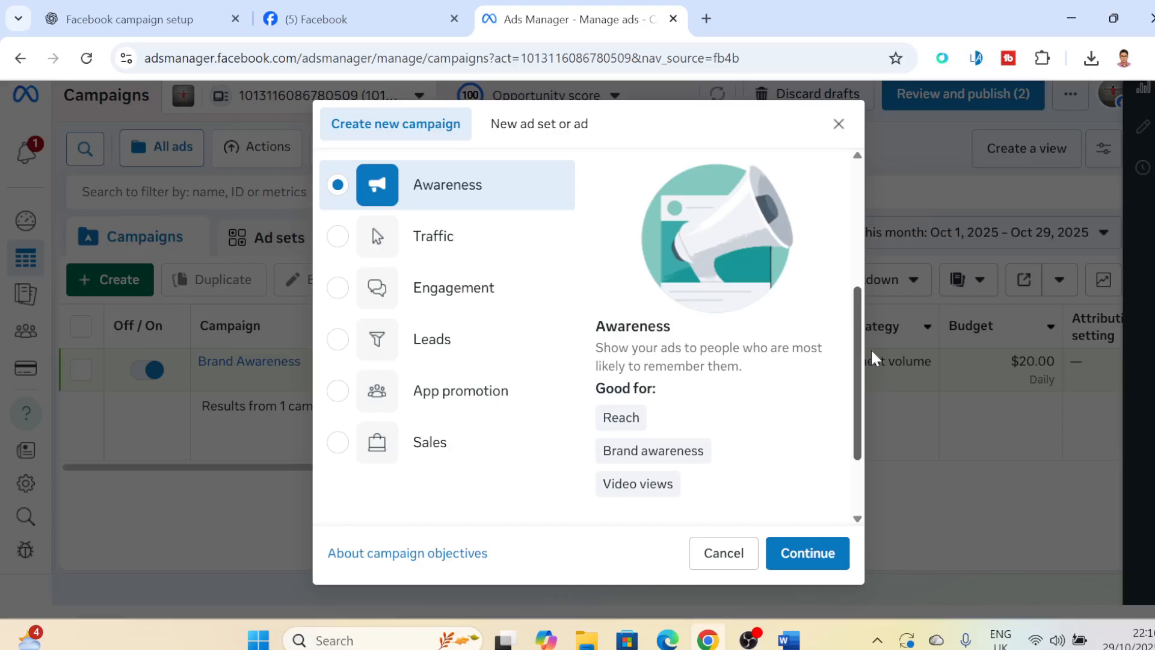
drag(873, 358, 884, 320)
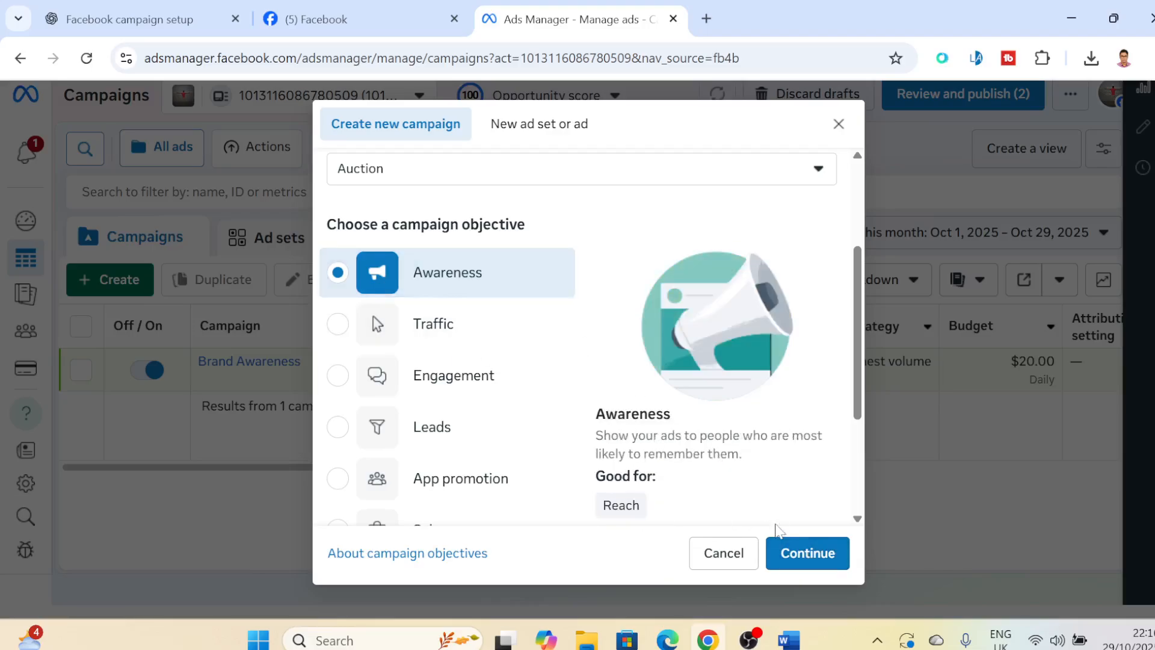
click(808, 556)
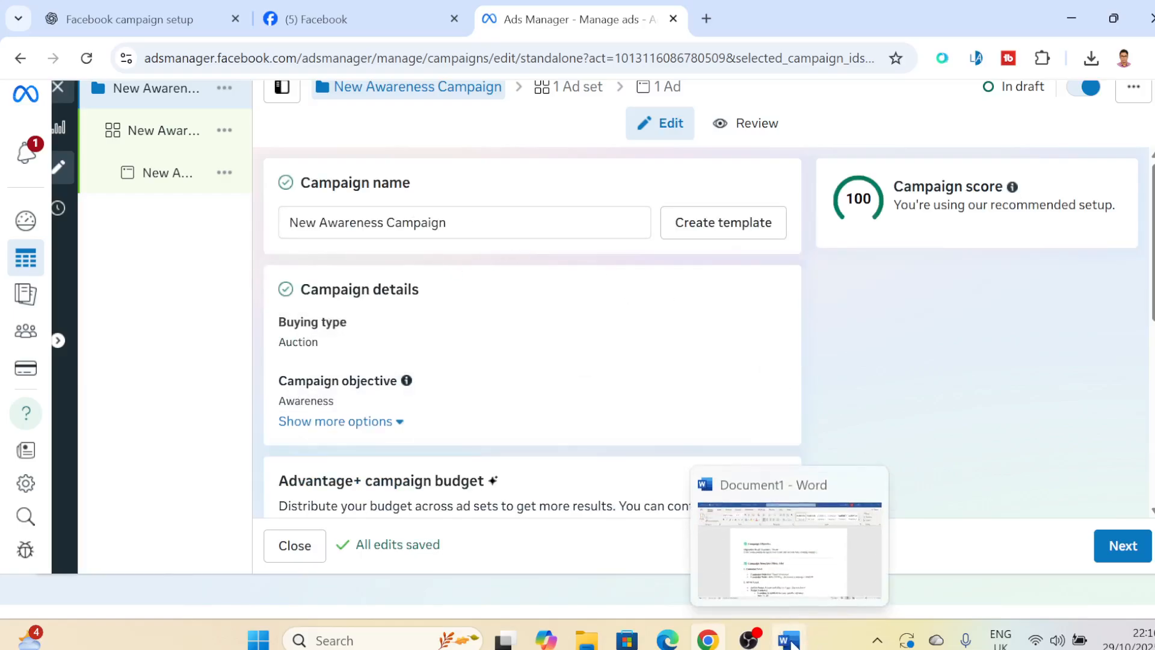
- Copy "Baby Clothing | Awareness Campaign" from the Word campaign plan and use it as the new campaign's name in Ads Manager, without a naming template
click(791, 642)
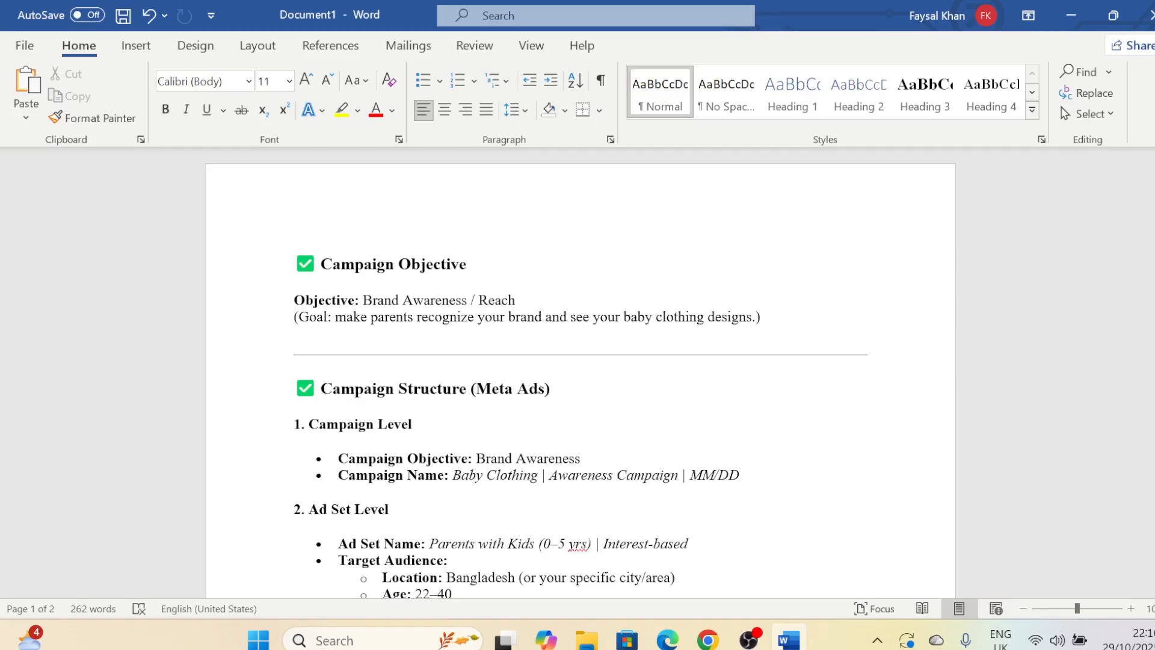
drag(452, 475, 668, 471)
key(ctrl+c)
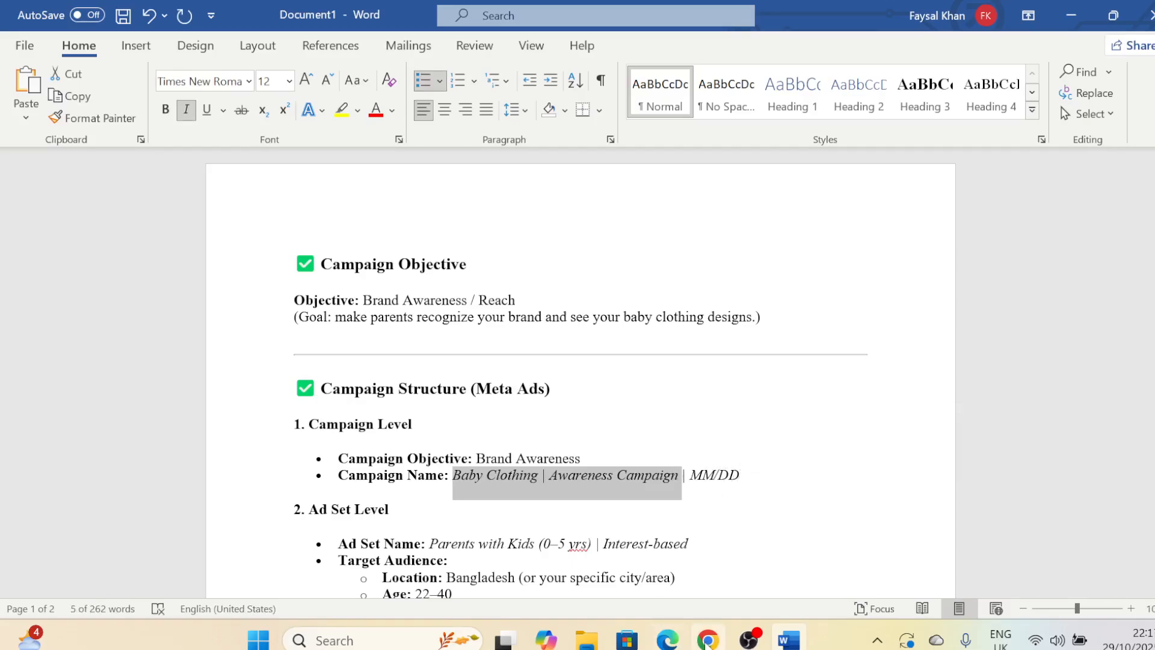
click(707, 639)
drag(448, 222, 232, 232)
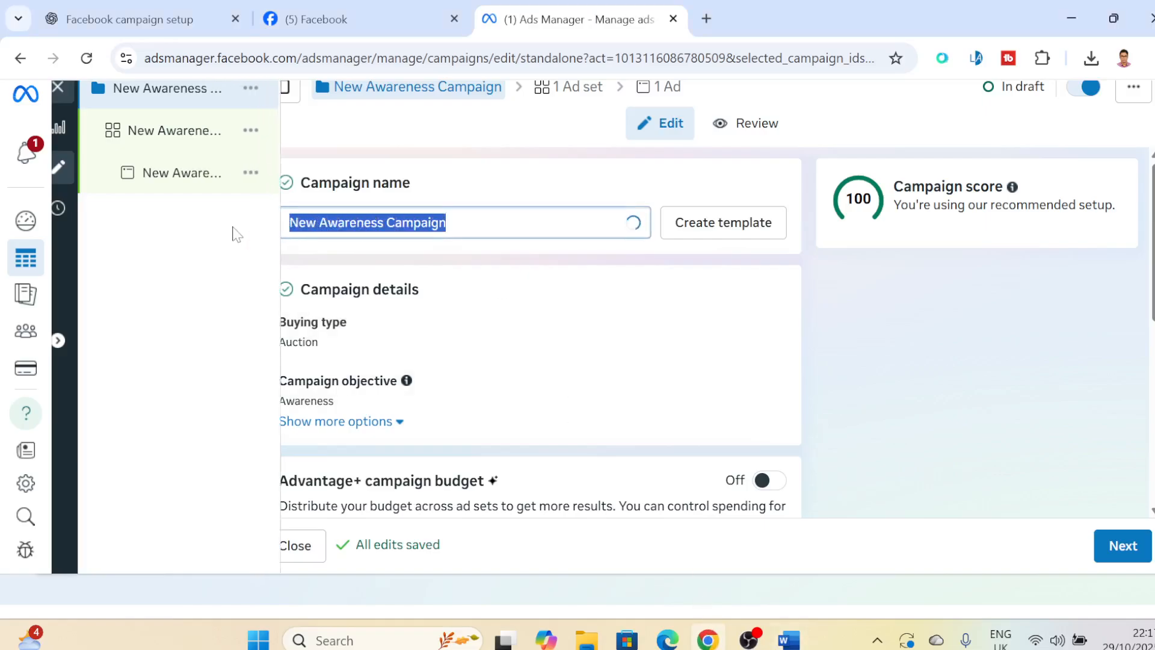
key(ctrl+v)
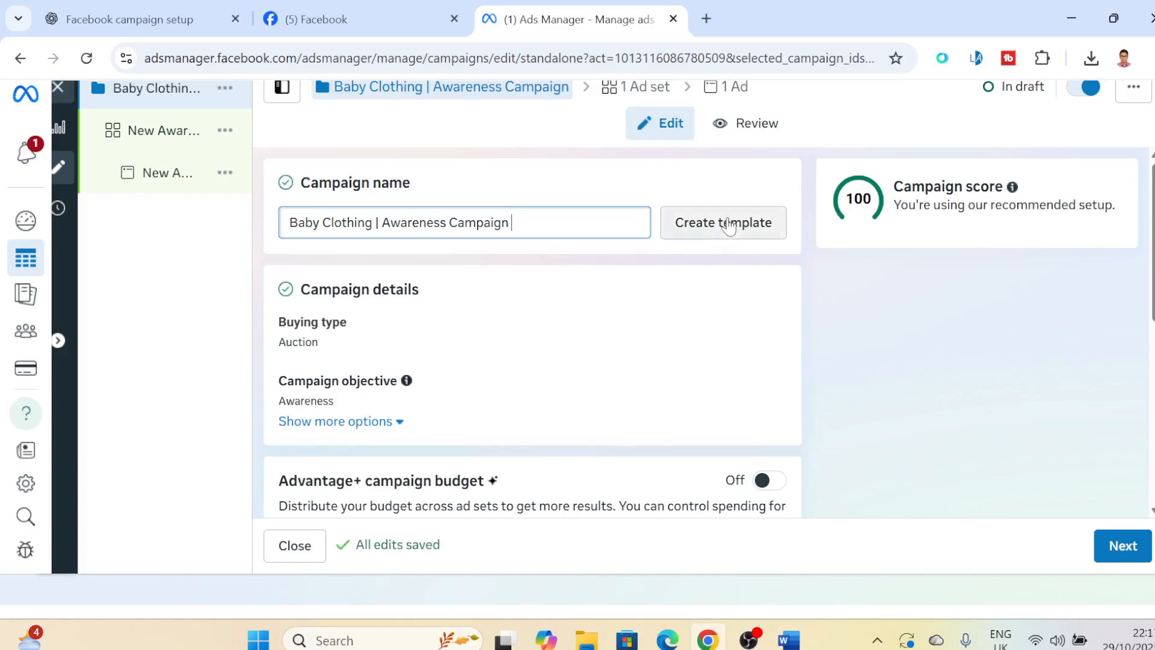
click(753, 233)
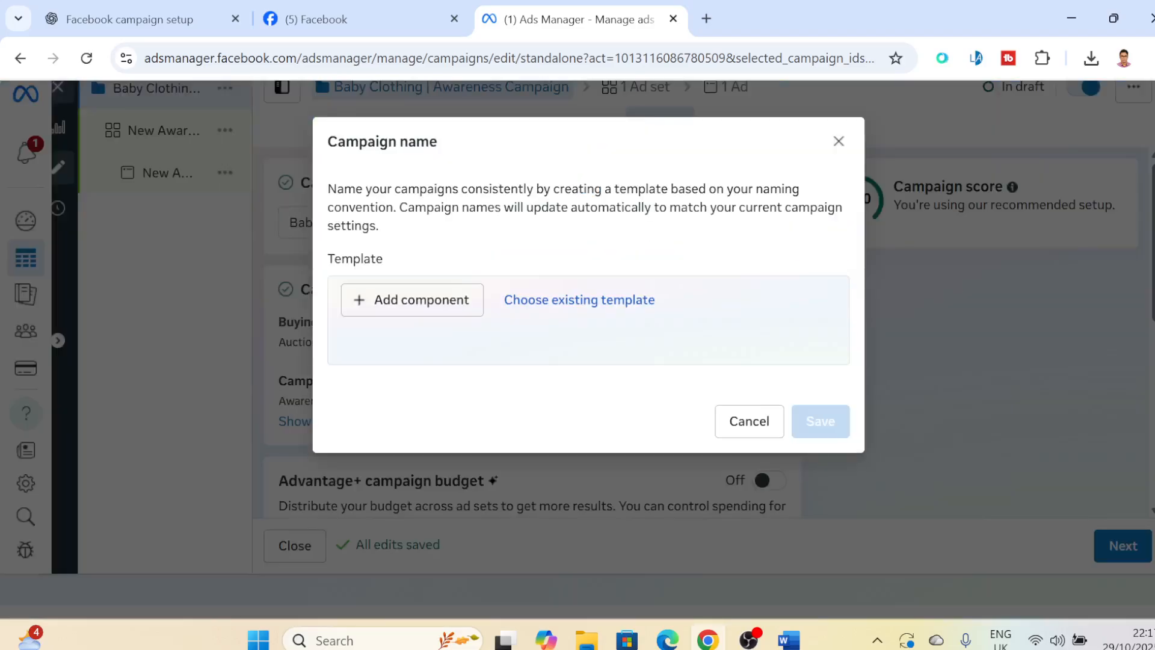
click(749, 421)
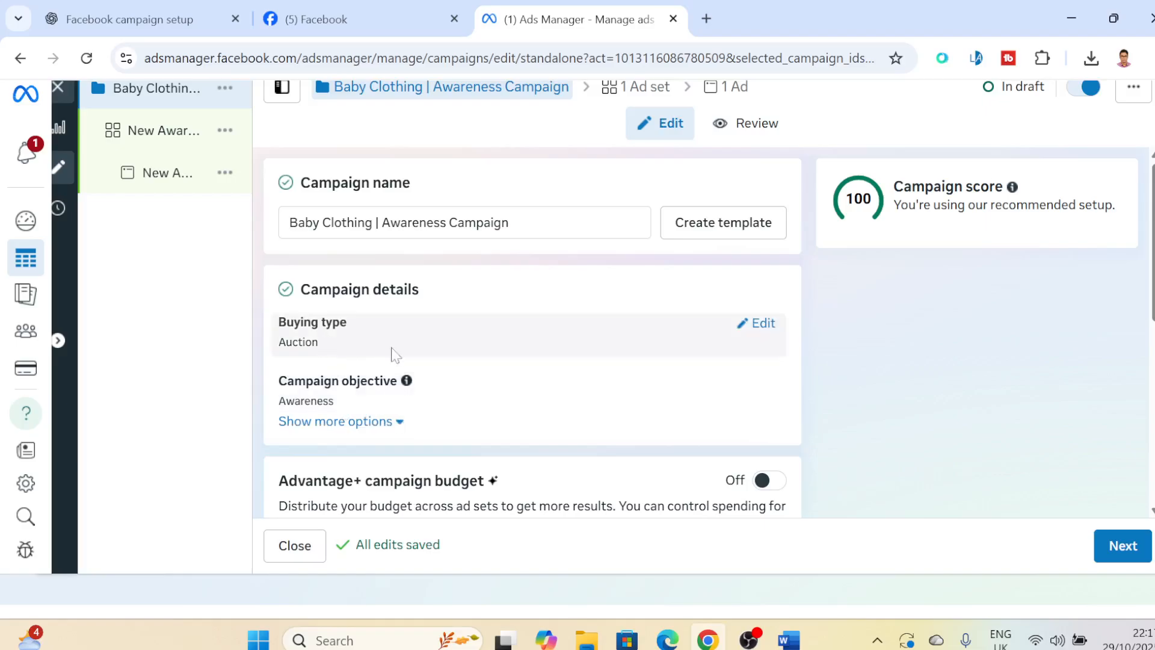
- Show the additional campaign details, enable the campaign spending limit without entering an amount, and disable it again
click(400, 422)
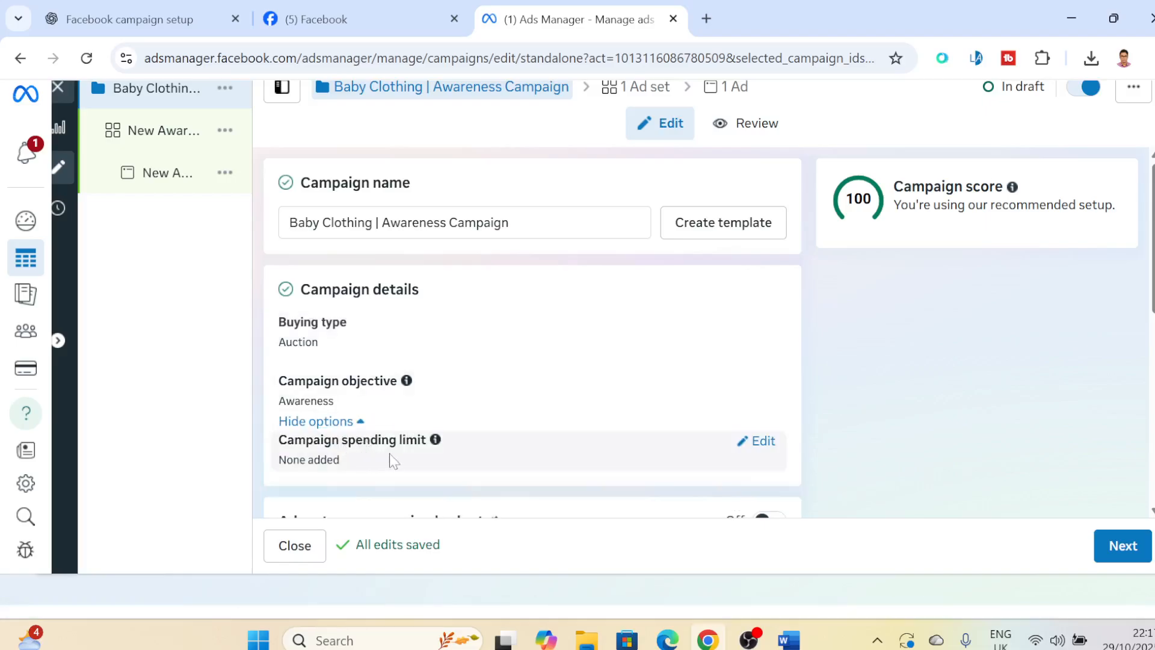
click(759, 445)
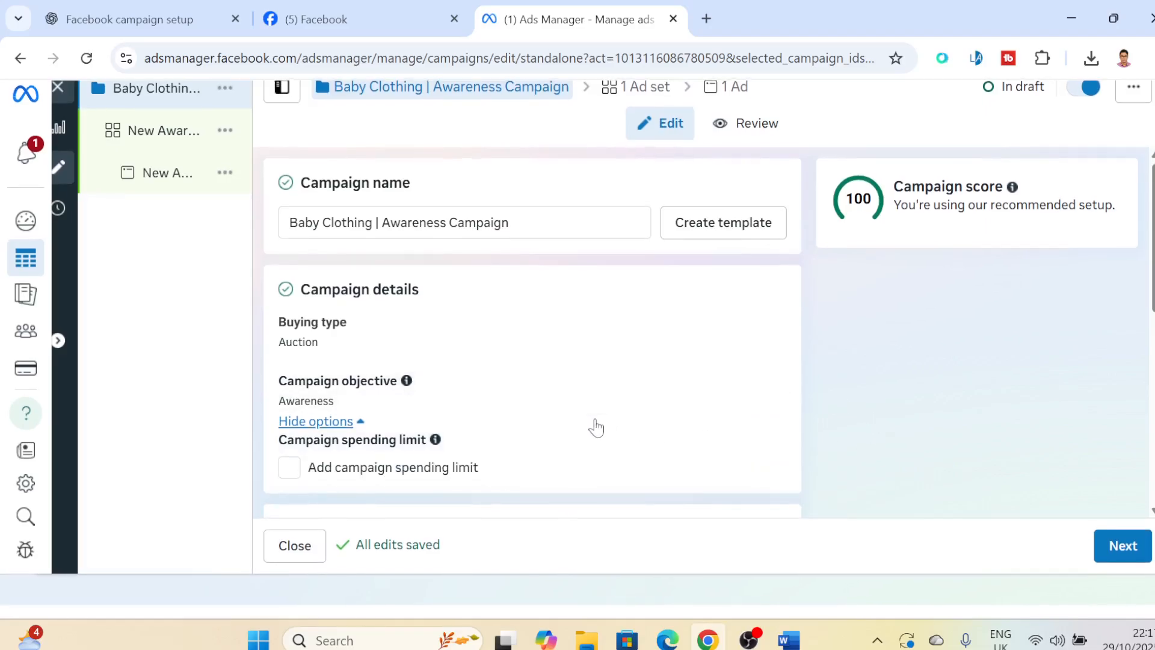
scroll(596, 427, down, 3)
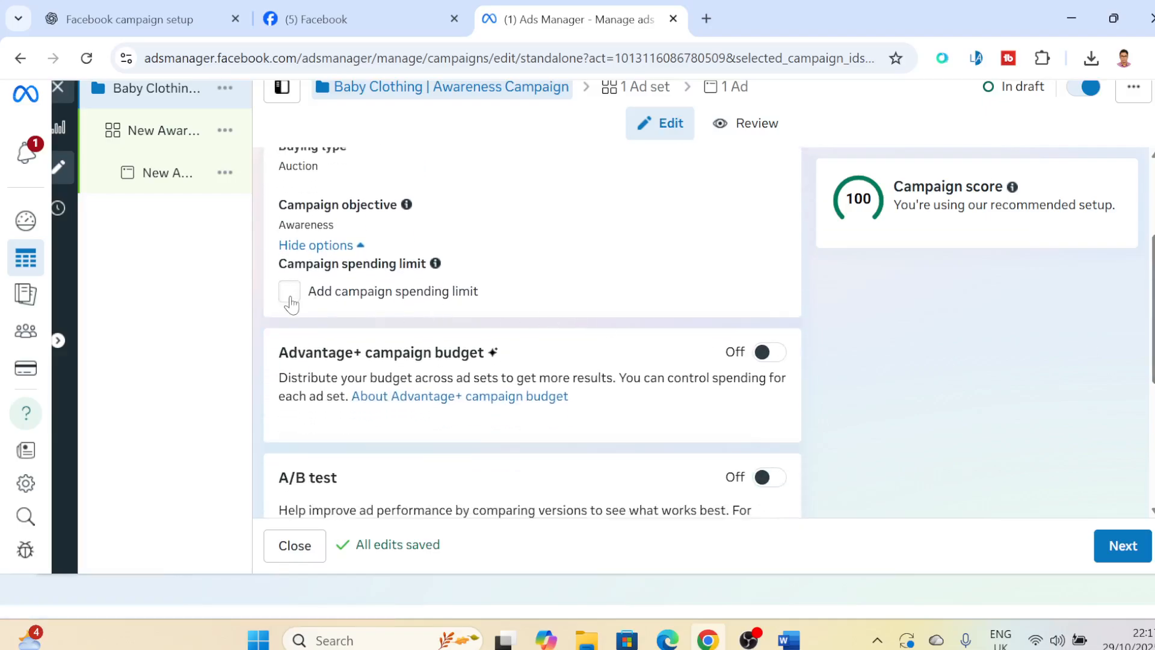
click(290, 293)
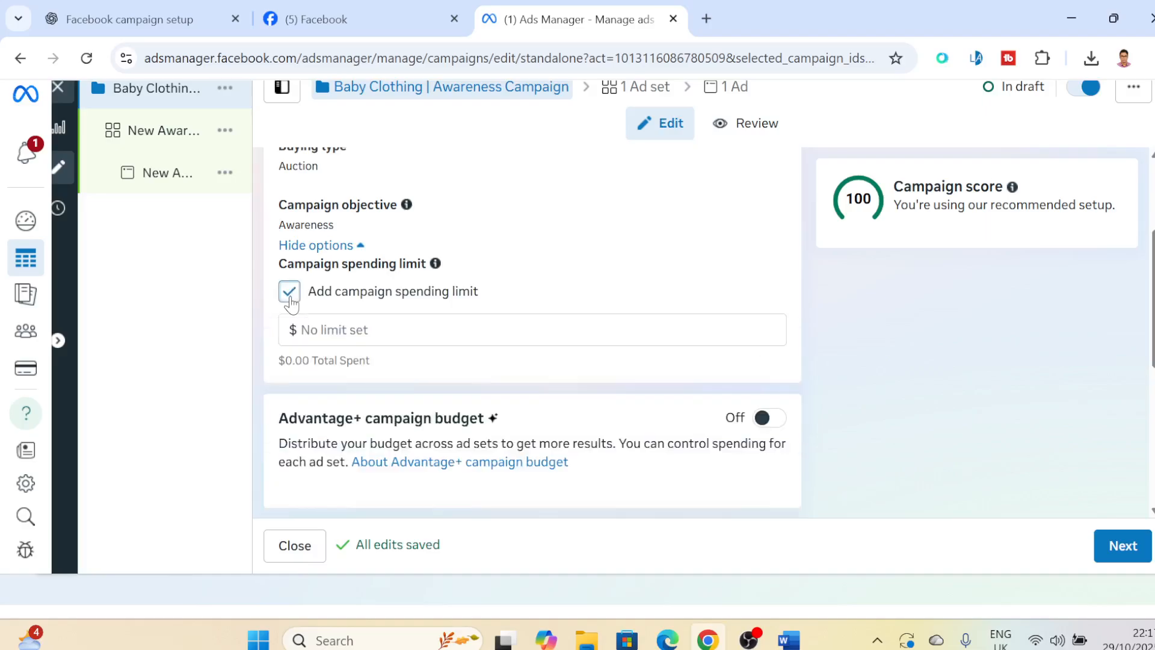
click(325, 329)
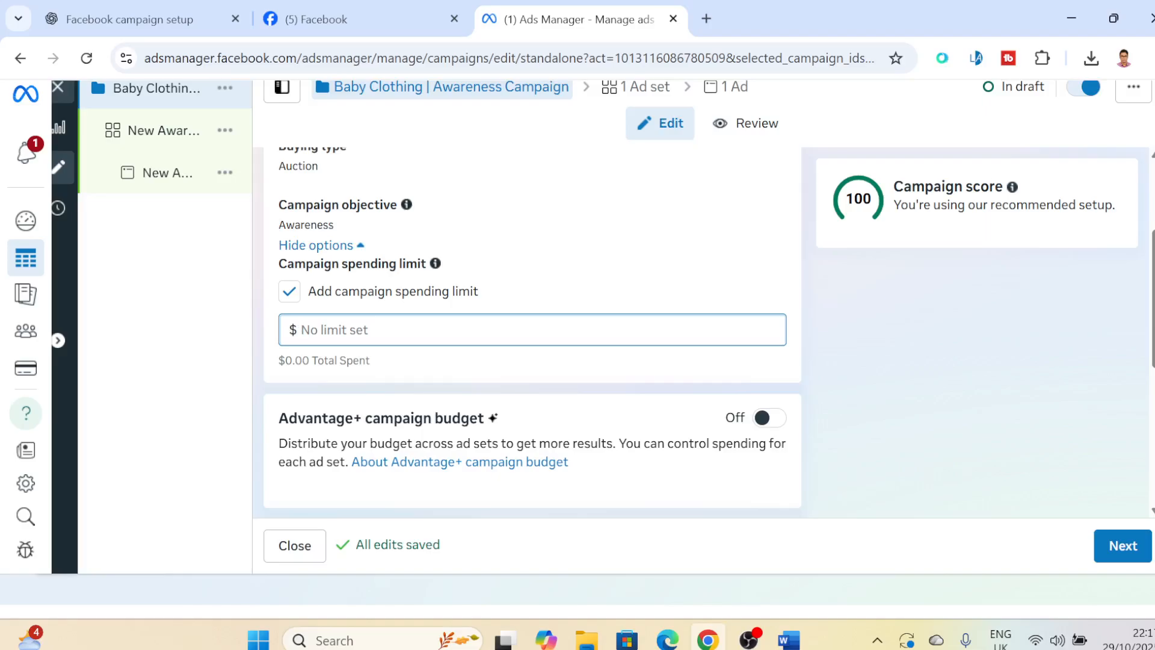
click(297, 299)
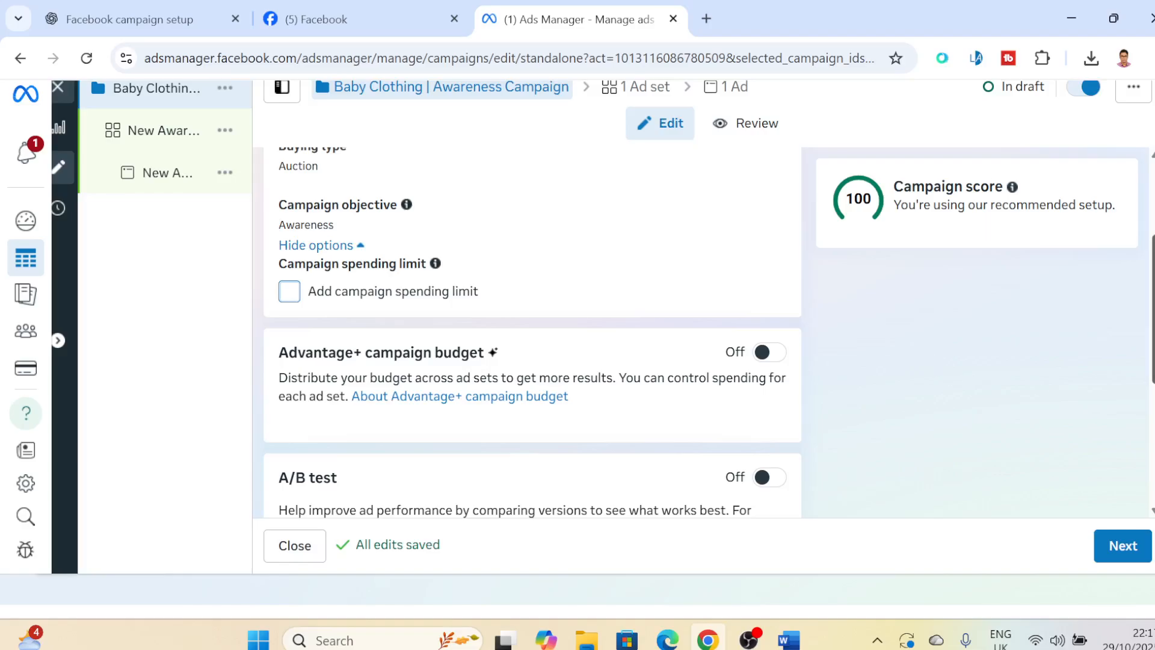
- Turn on the Advantage+ campaign budget and set the budget type to Lifetime budget
scroll(969, 366, down, 2)
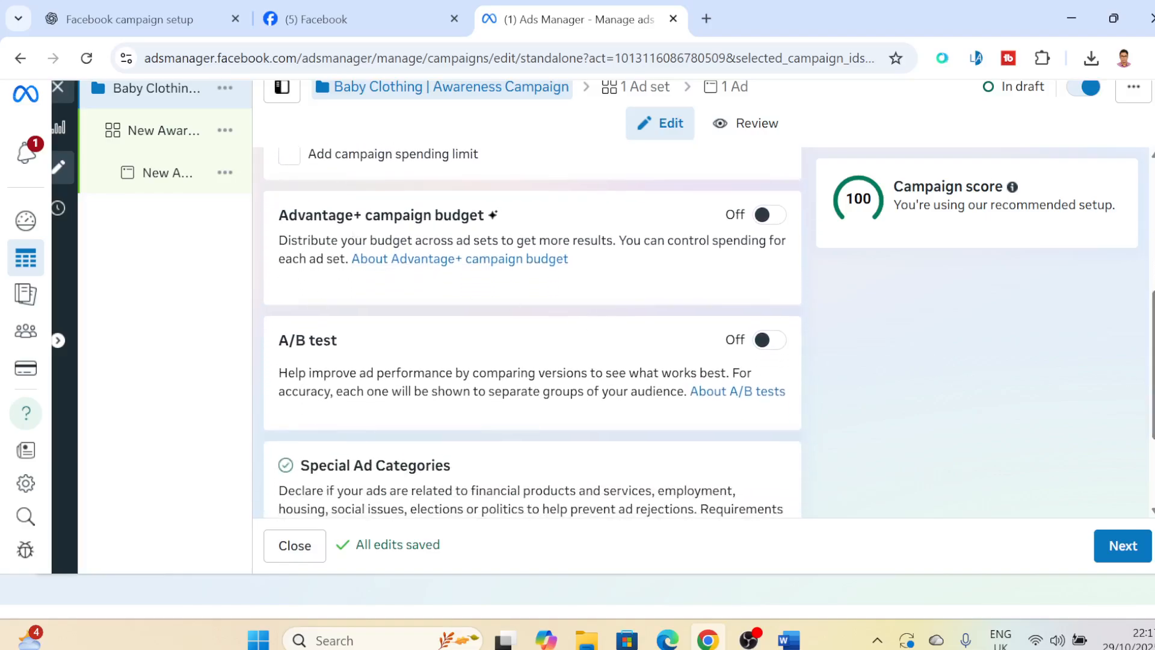
click(772, 222)
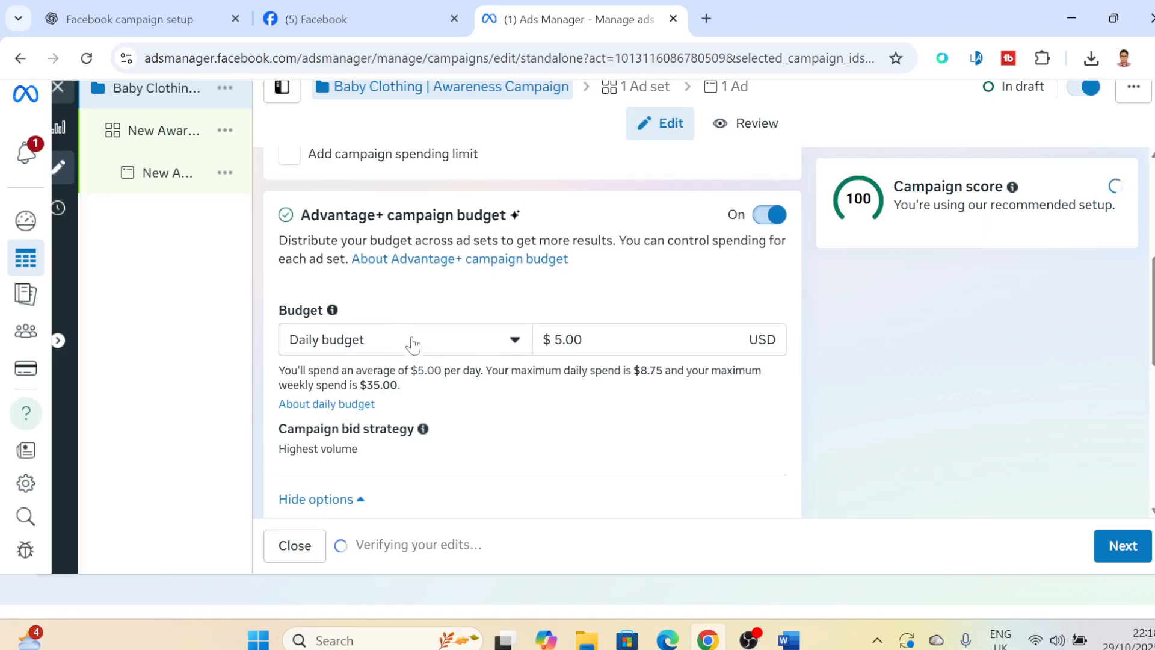
click(453, 344)
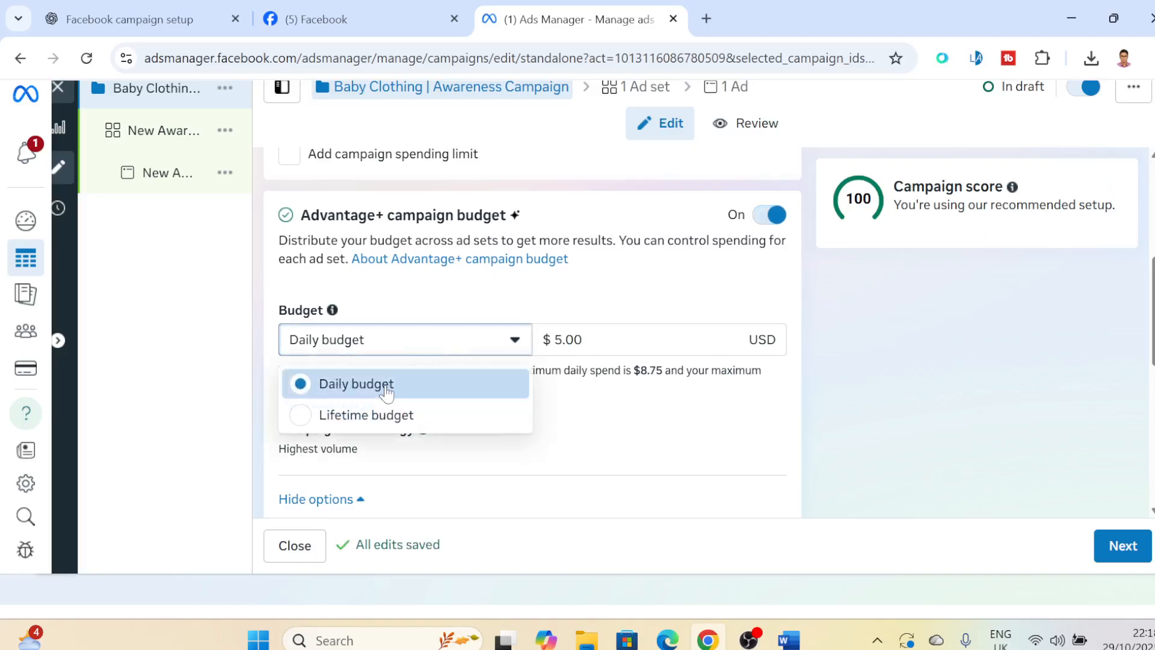
click(399, 416)
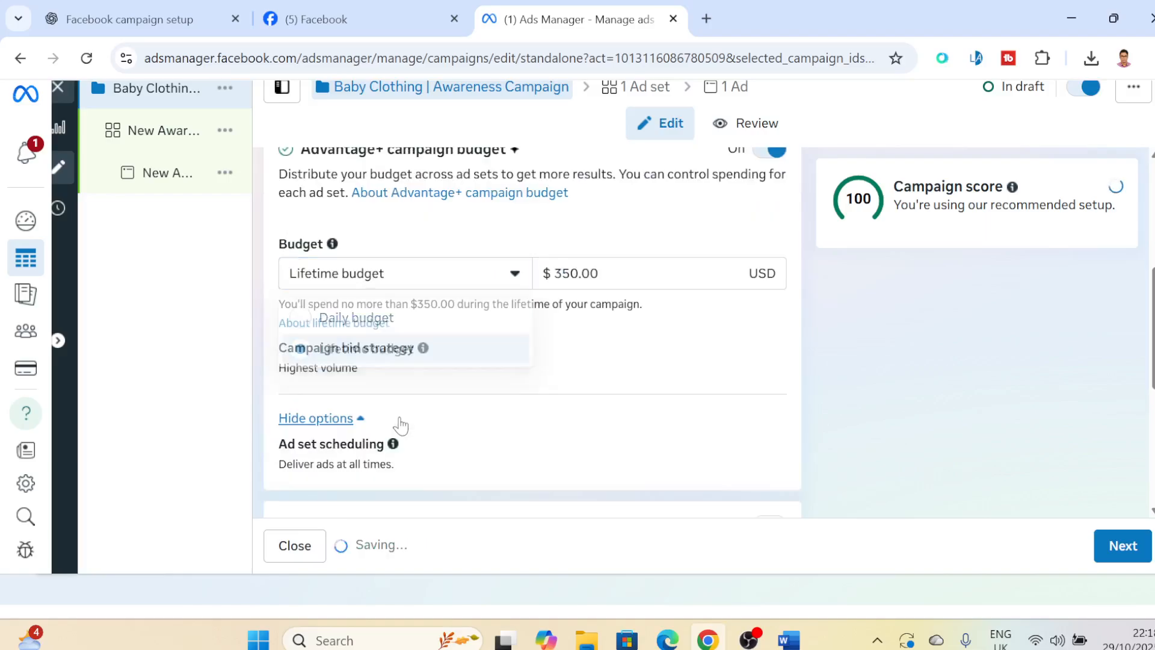
- Set the campaign's lifetime budget amount to $500.00
drag(590, 273, 530, 278)
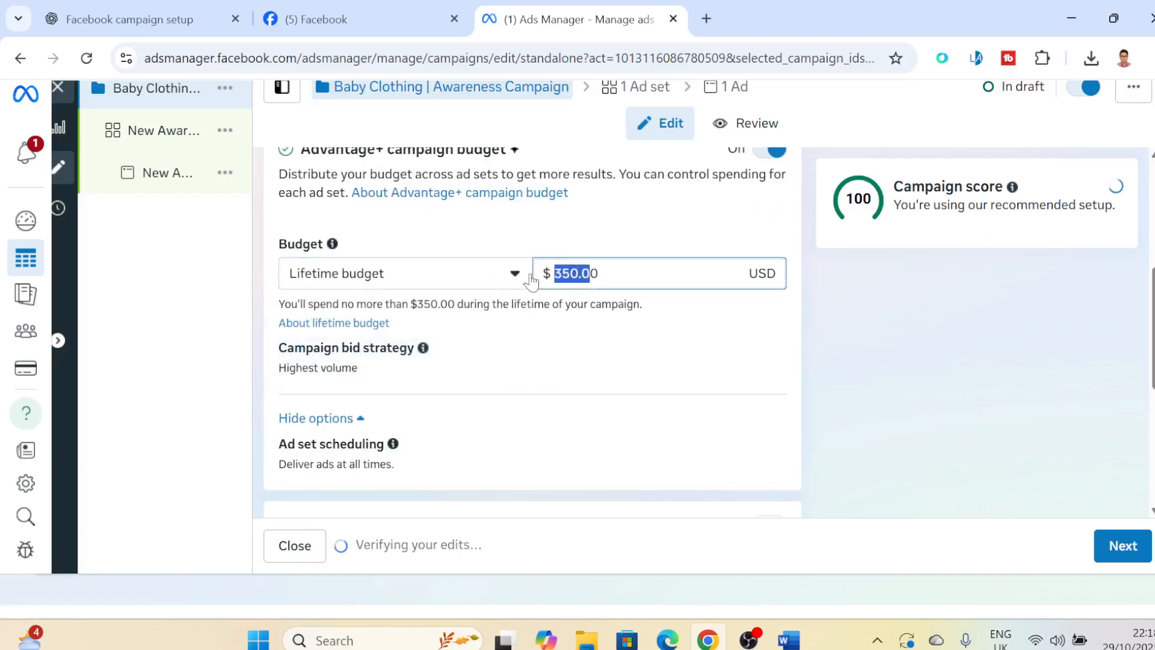
text(500)
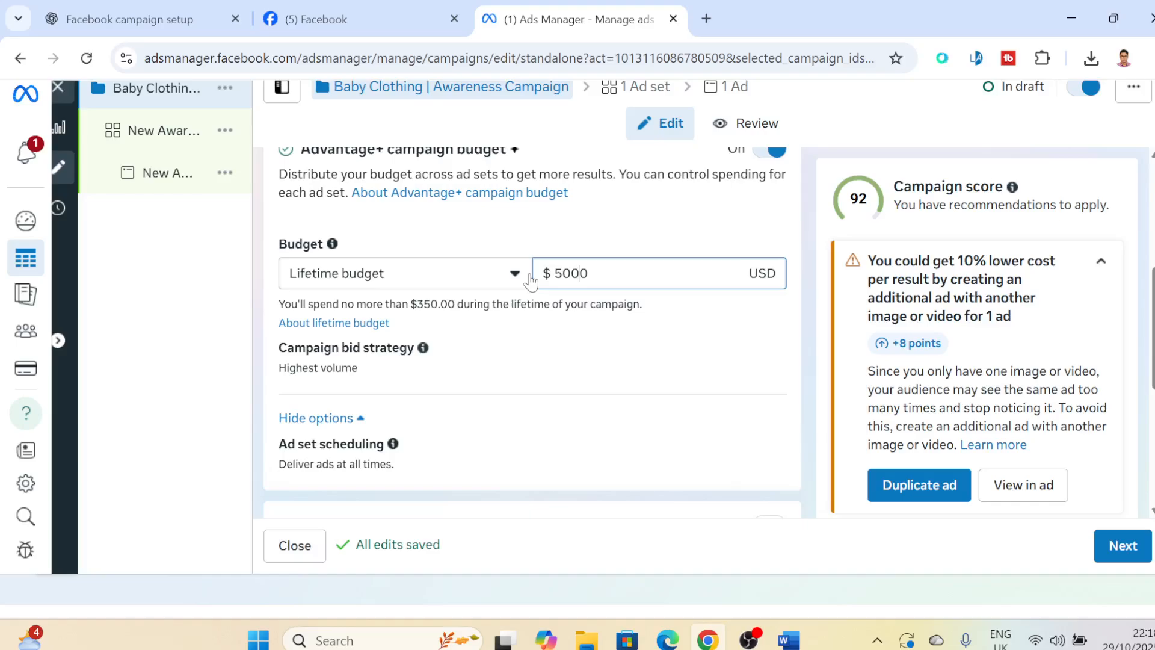
click(640, 245)
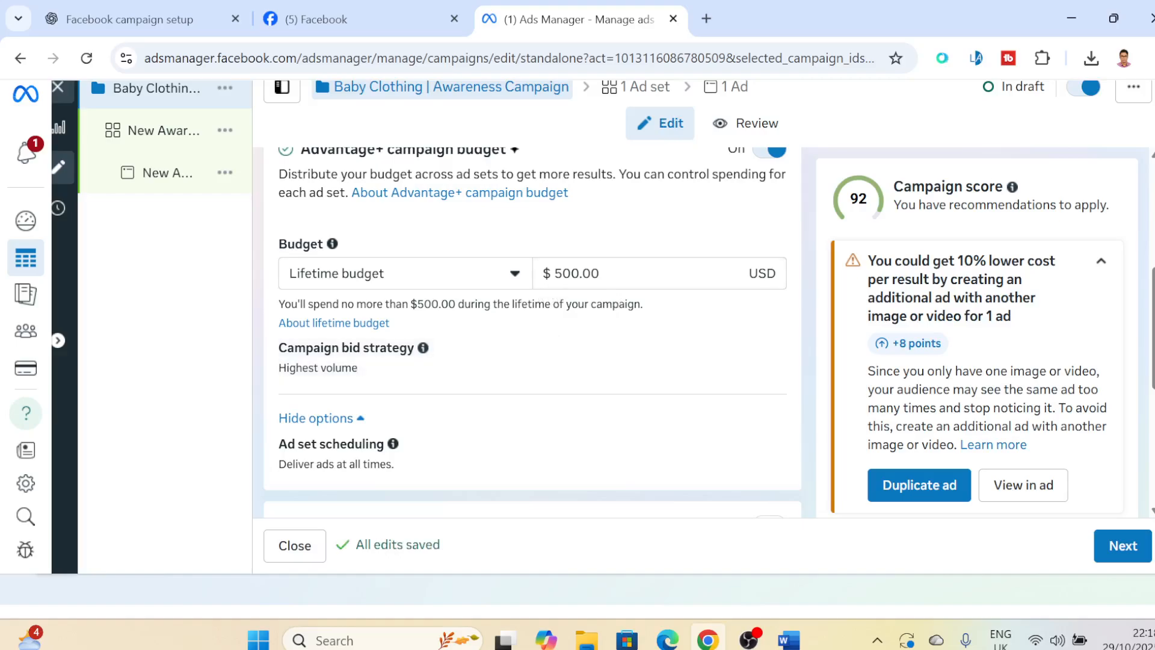
- Switch the campaign budget type to Daily budget and set the amount to $50.00
click(514, 283)
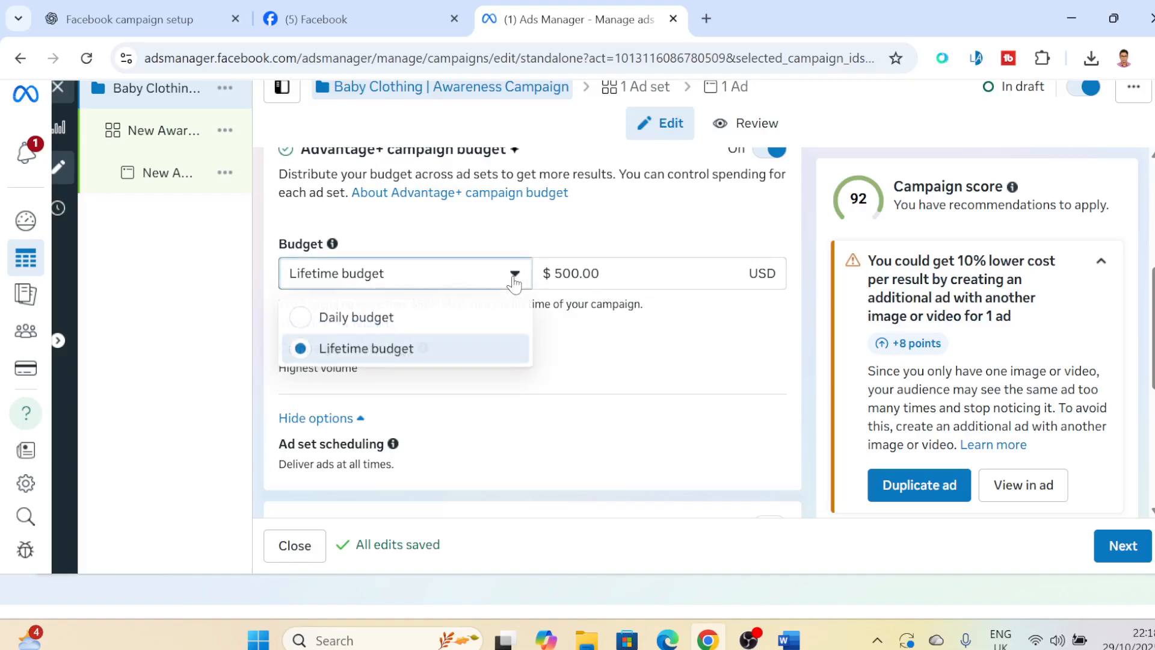
click(371, 324)
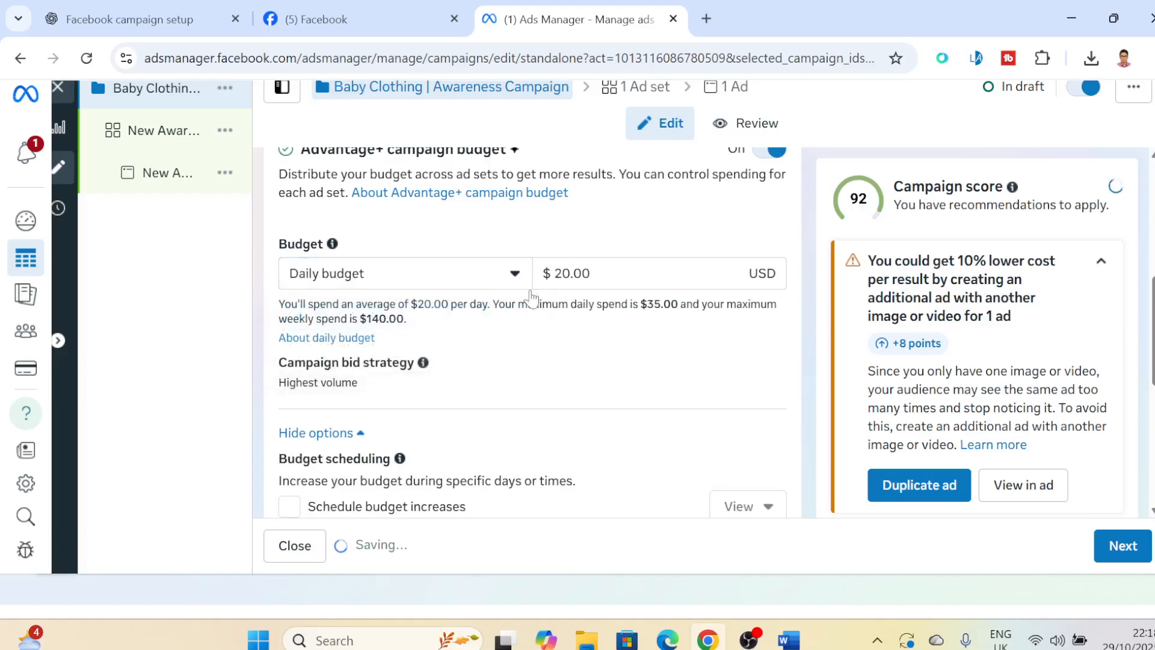
drag(570, 274, 553, 274)
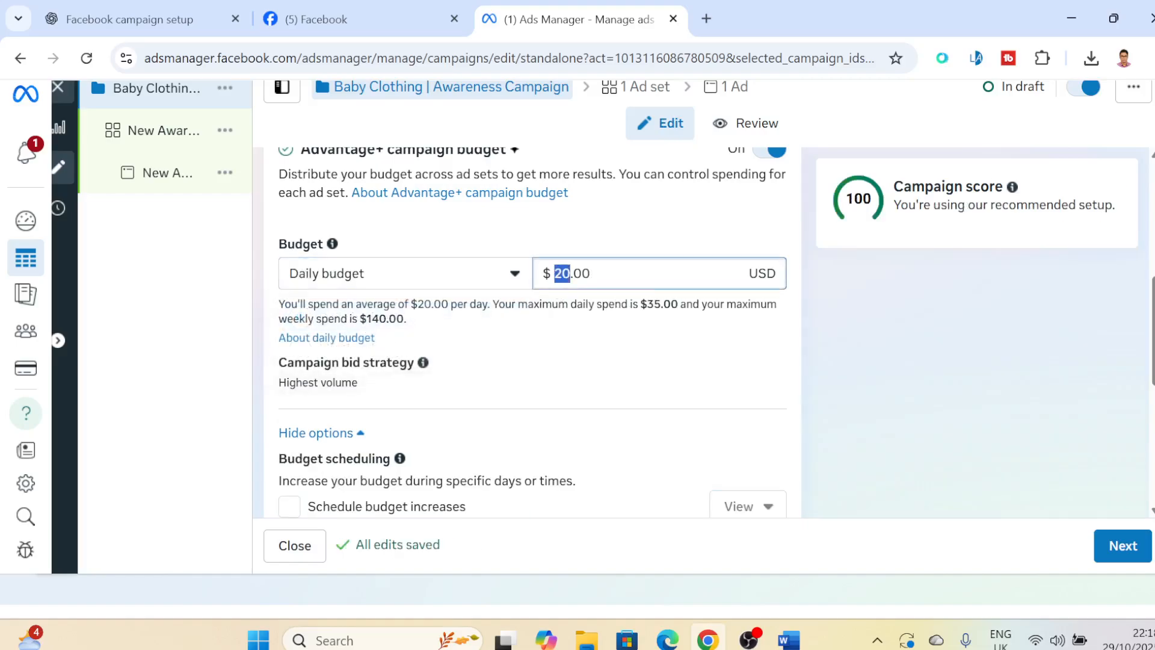
text(50)
click(674, 347)
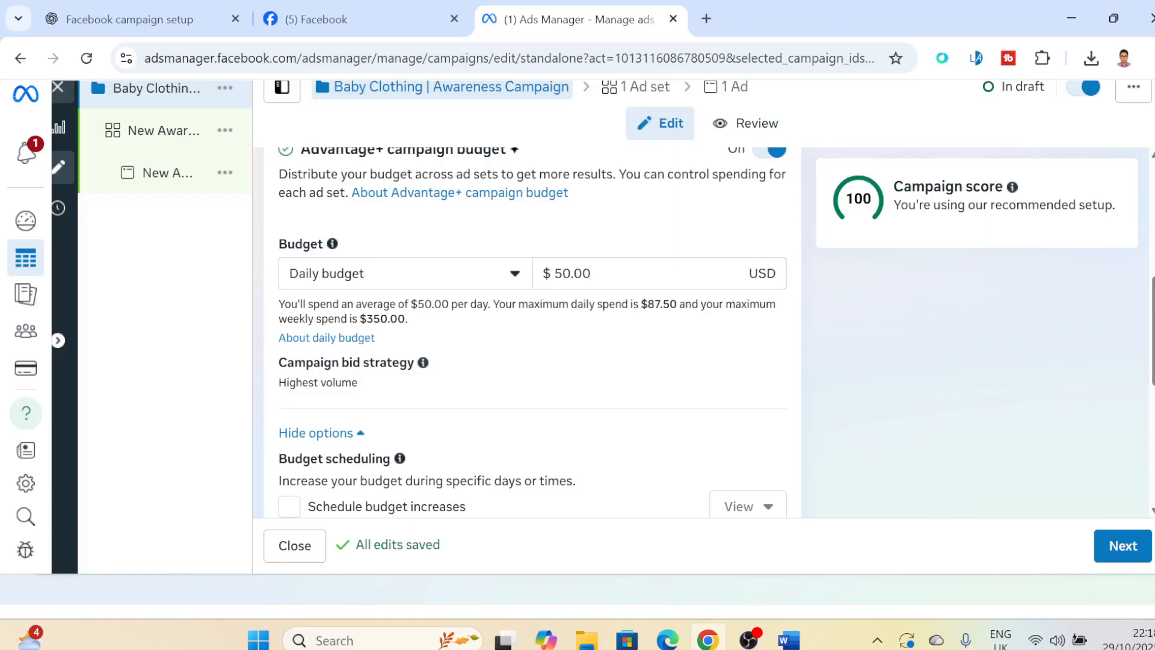
- Enable scheduled budget increases and raise the daily budget by a value amount of $10.00 for the scheduled time period
scroll(532, 332, down, 1)
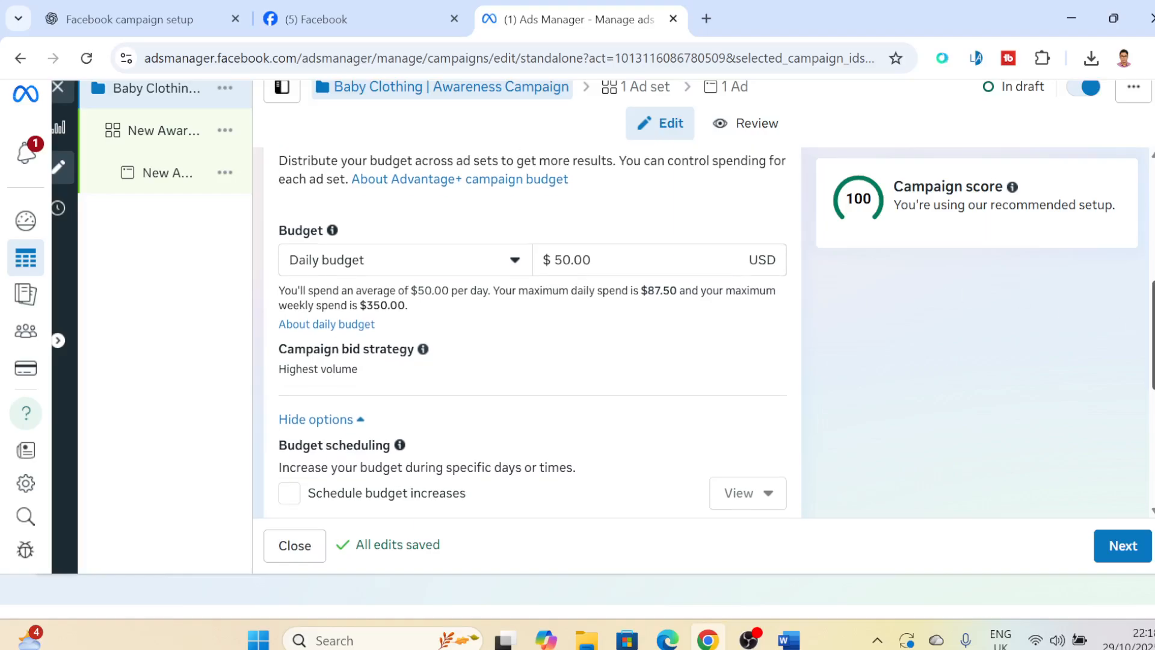
scroll(532, 330, down, 3)
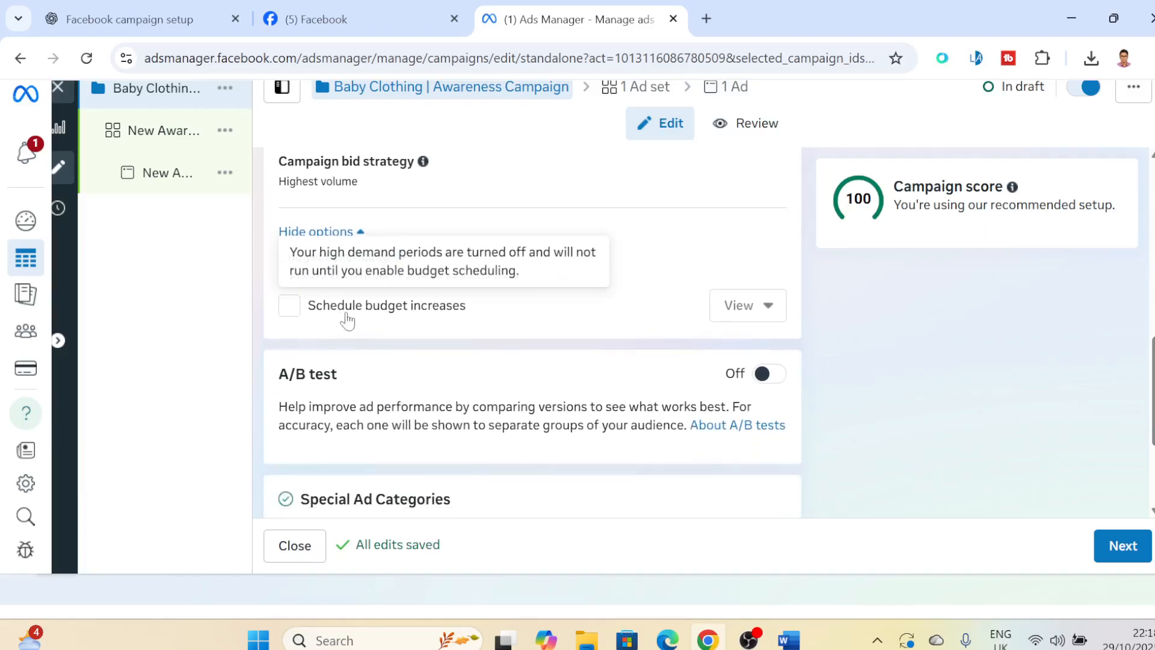
click(291, 311)
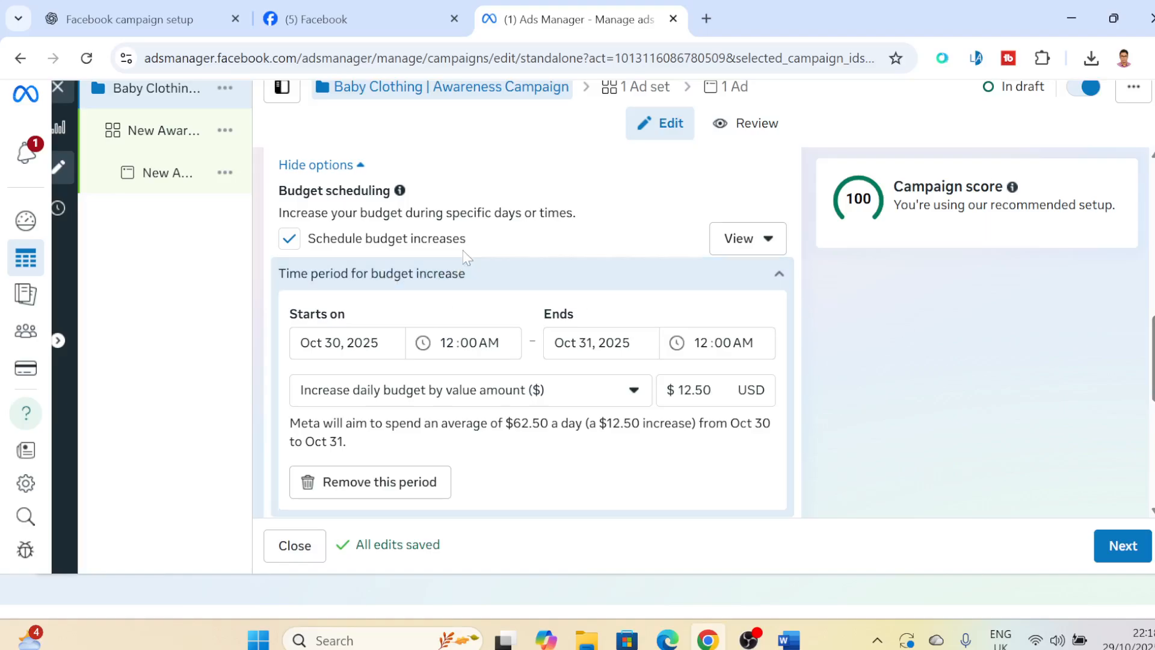
click(624, 397)
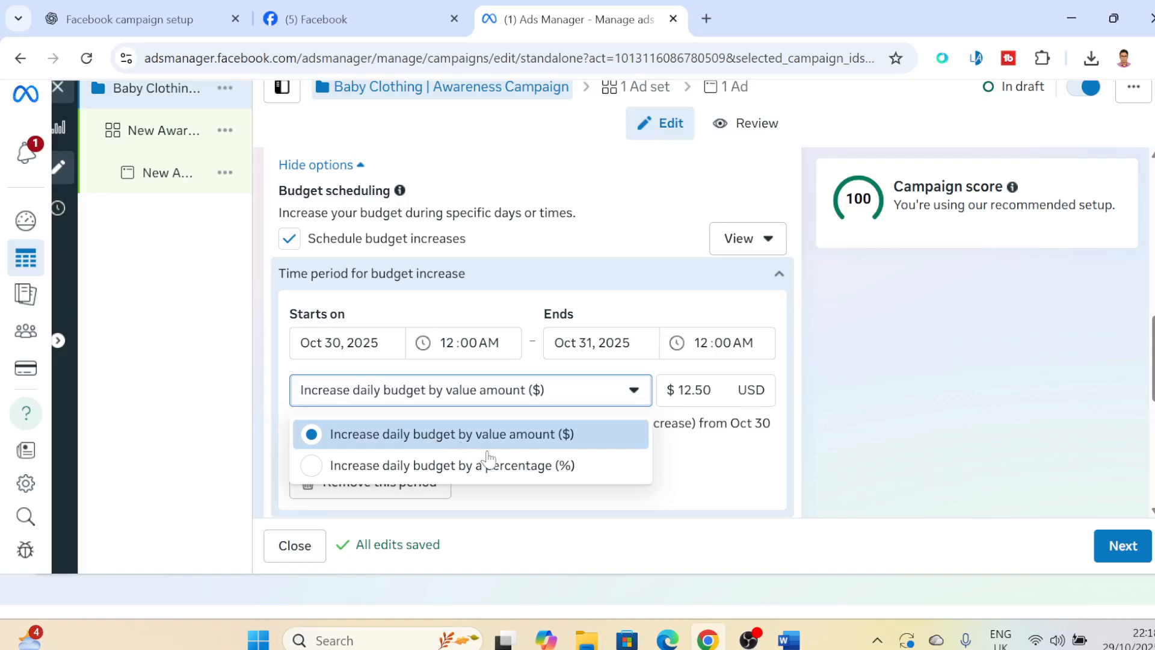
click(521, 444)
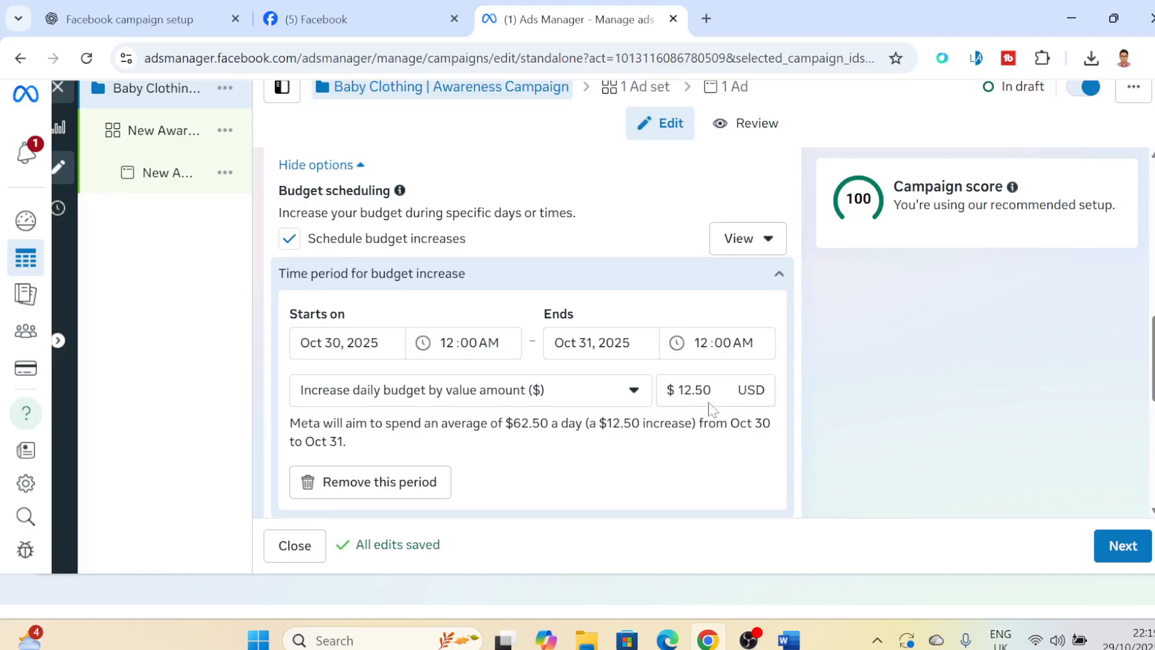
click(660, 389)
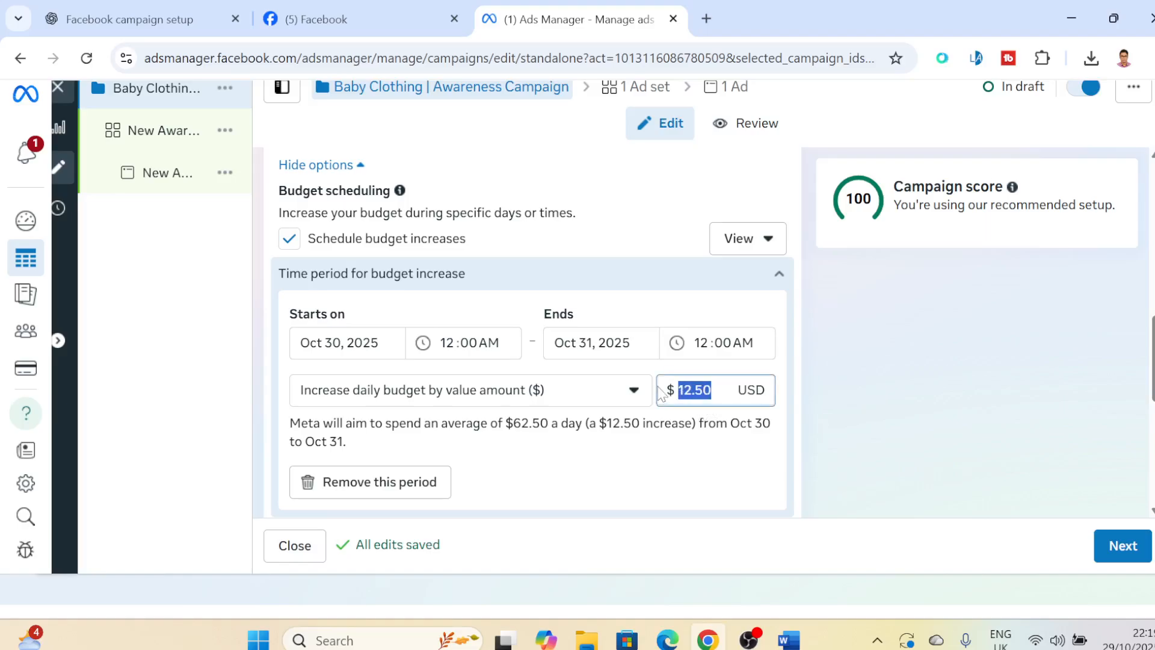
text(10)
click(712, 472)
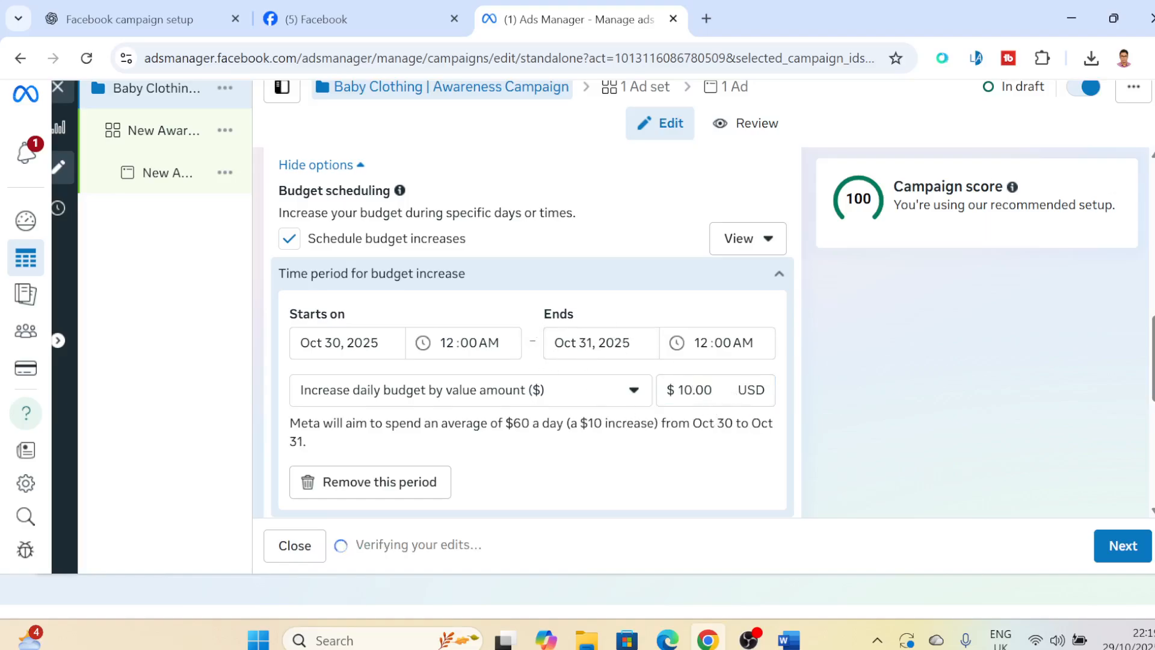
- Review the daily budget and its scheduled increase, and disable the scheduled budget increases
scroll(532, 334, up, 2)
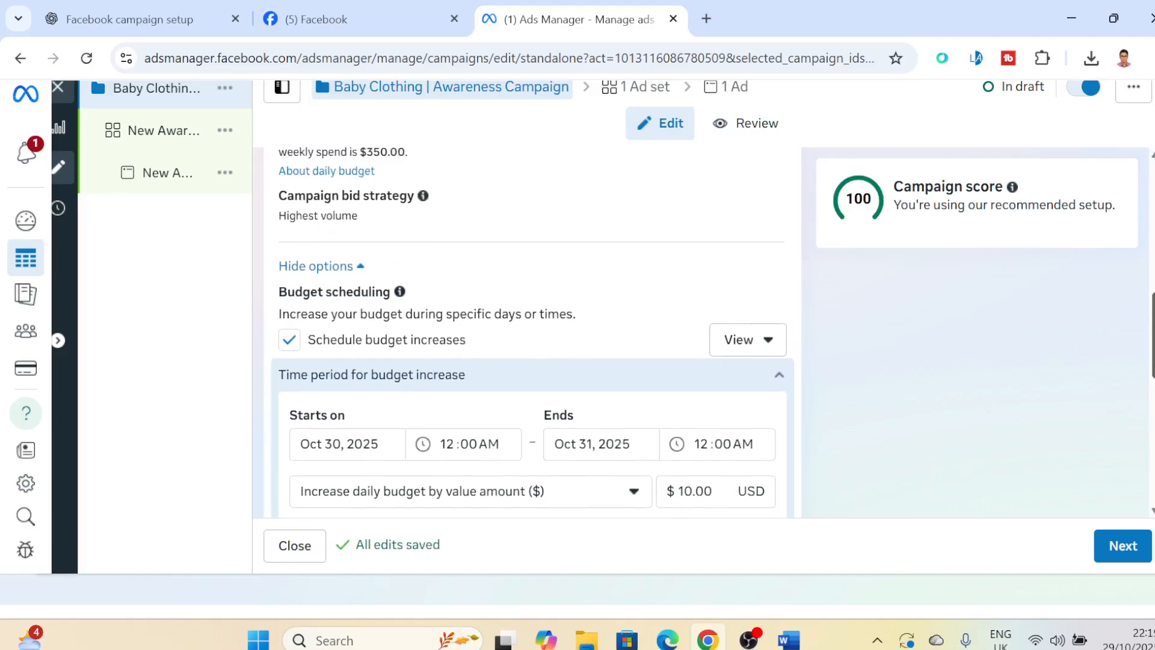
scroll(532, 334, up, 3)
scroll(532, 335, down, 4)
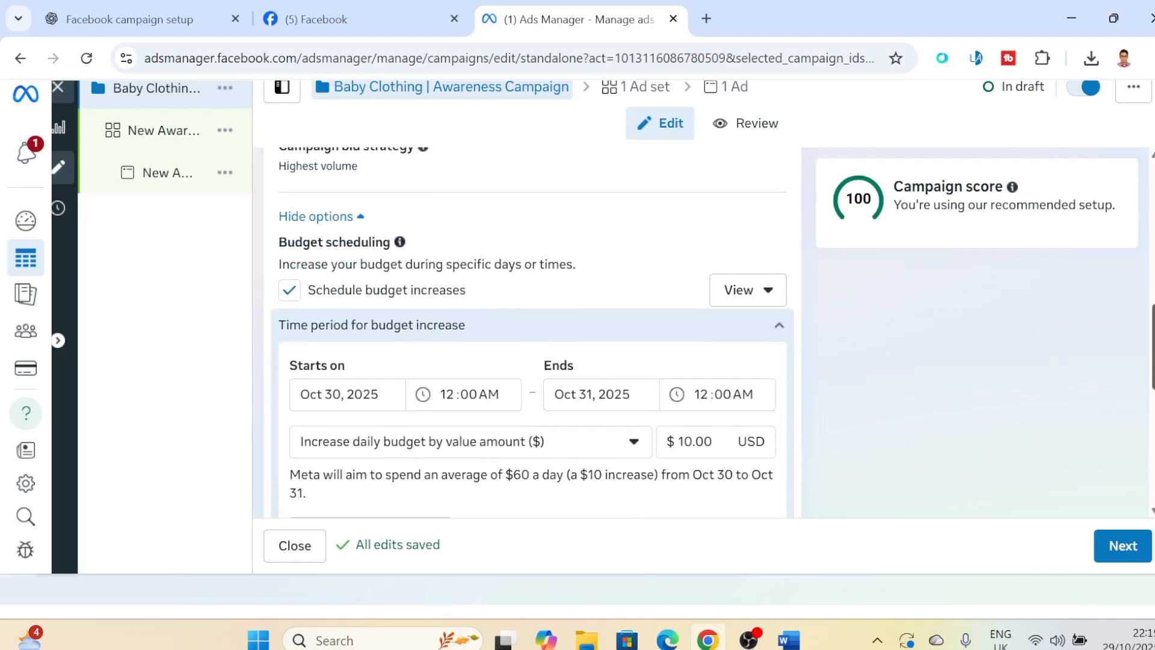
scroll(532, 335, up, 3)
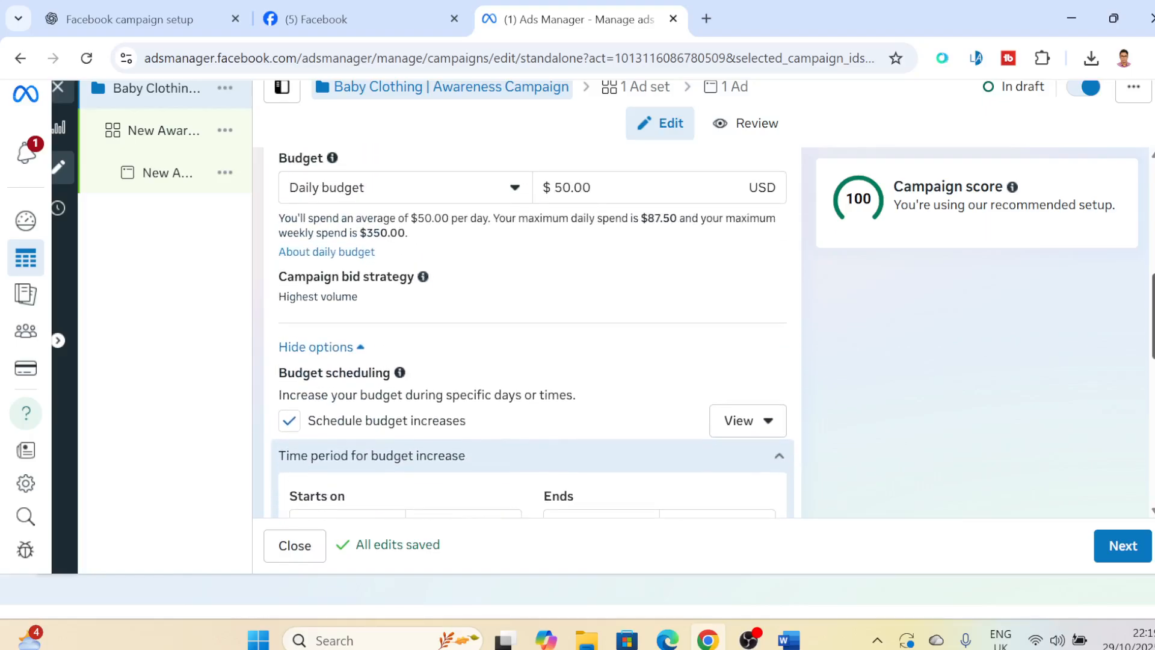
scroll(532, 334, down, 3)
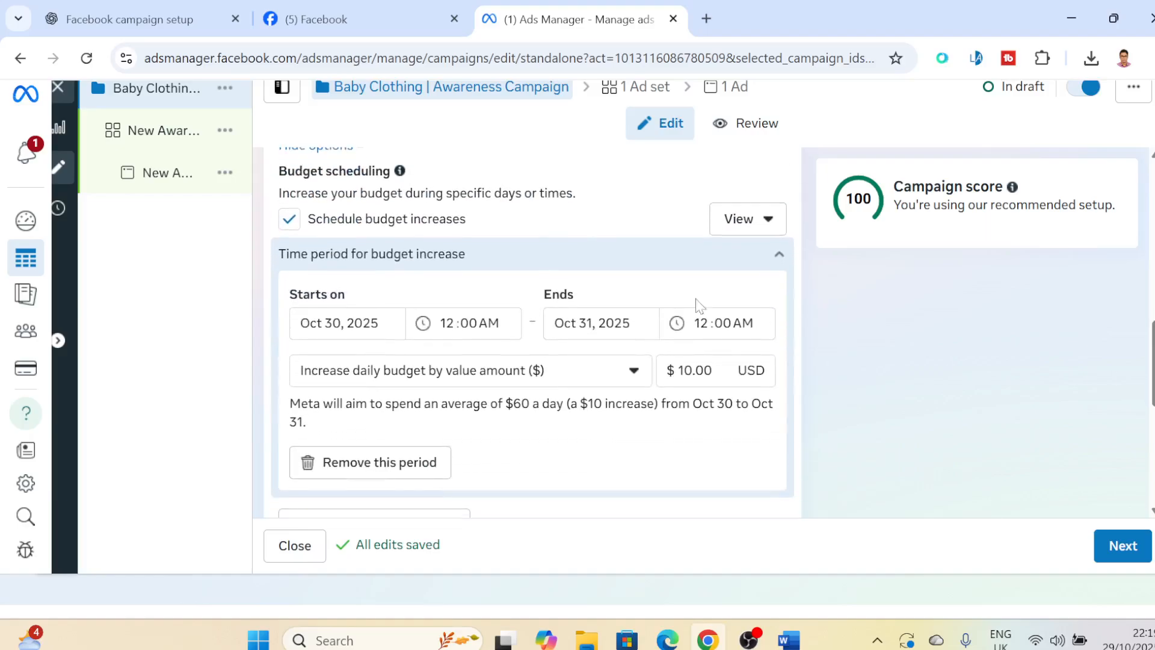
click(288, 220)
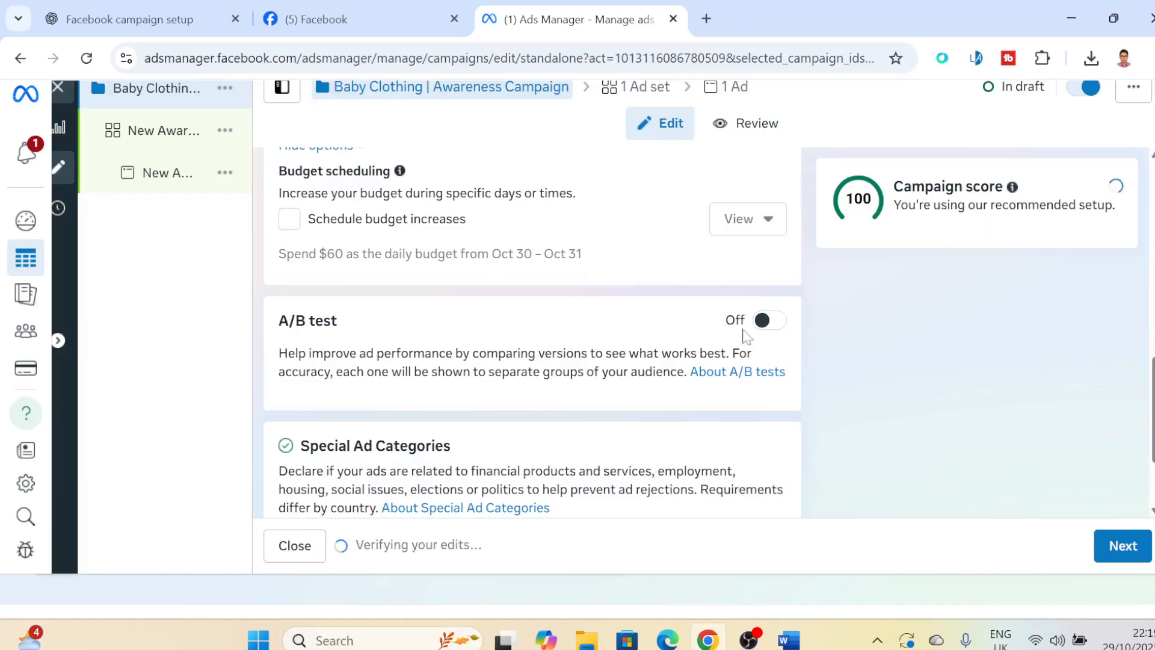
- Turn on the A/B test, look through its test variable, duration and performance comparison options without changing them, and turn it off again
click(772, 322)
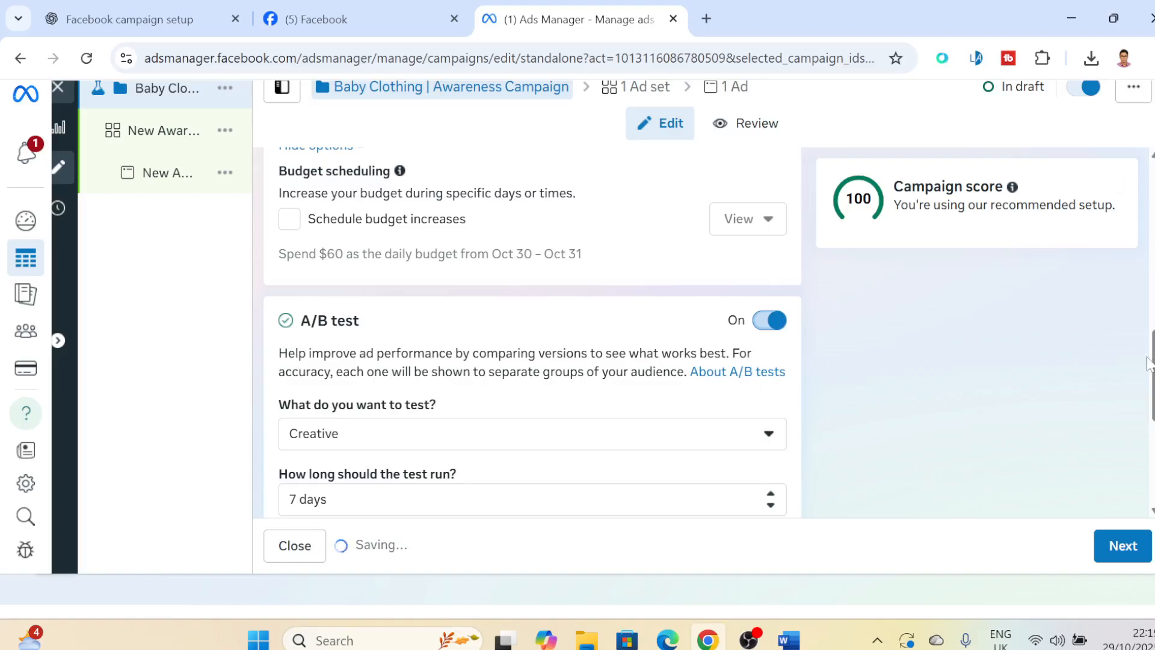
scroll(533, 331, down, 3)
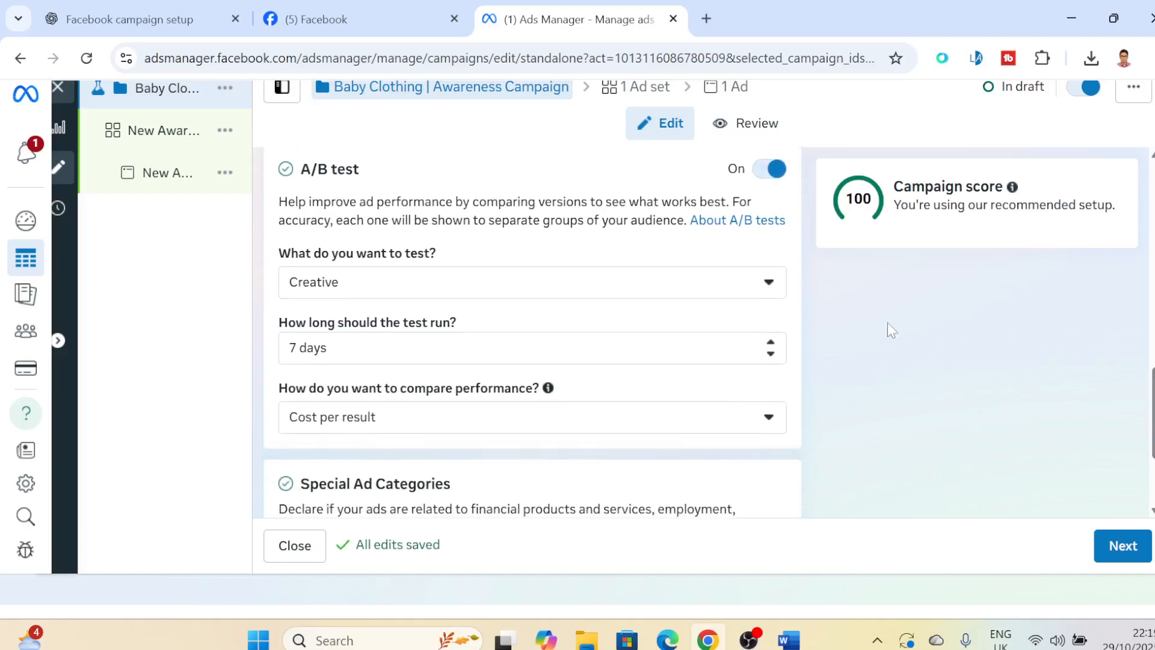
click(538, 291)
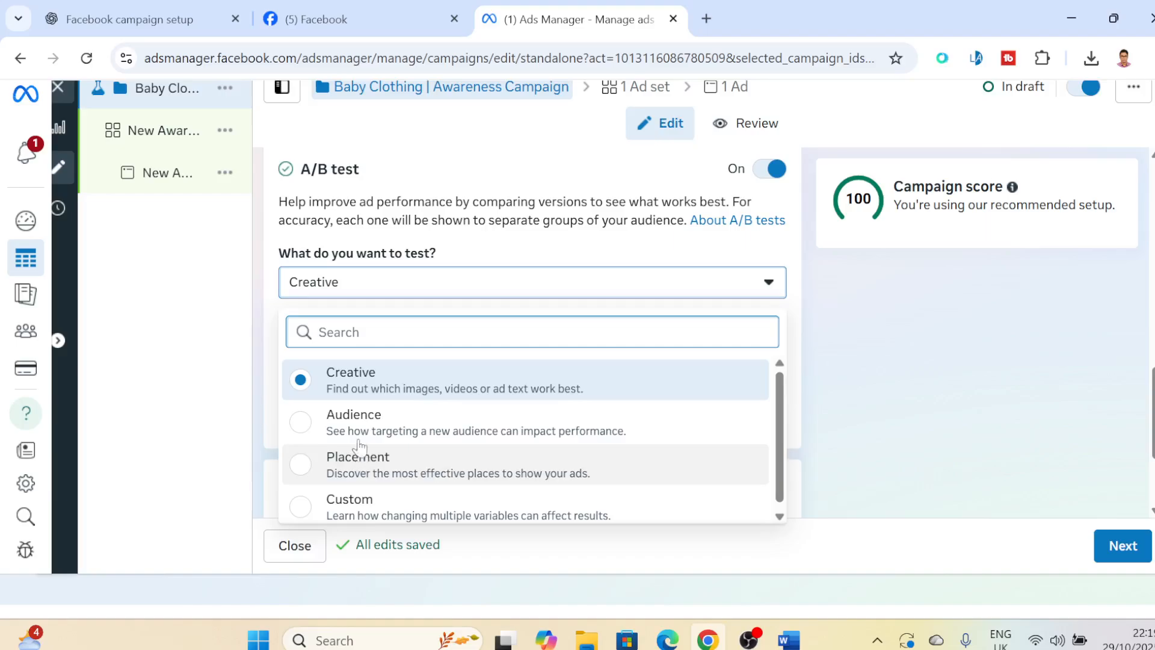
click(844, 321)
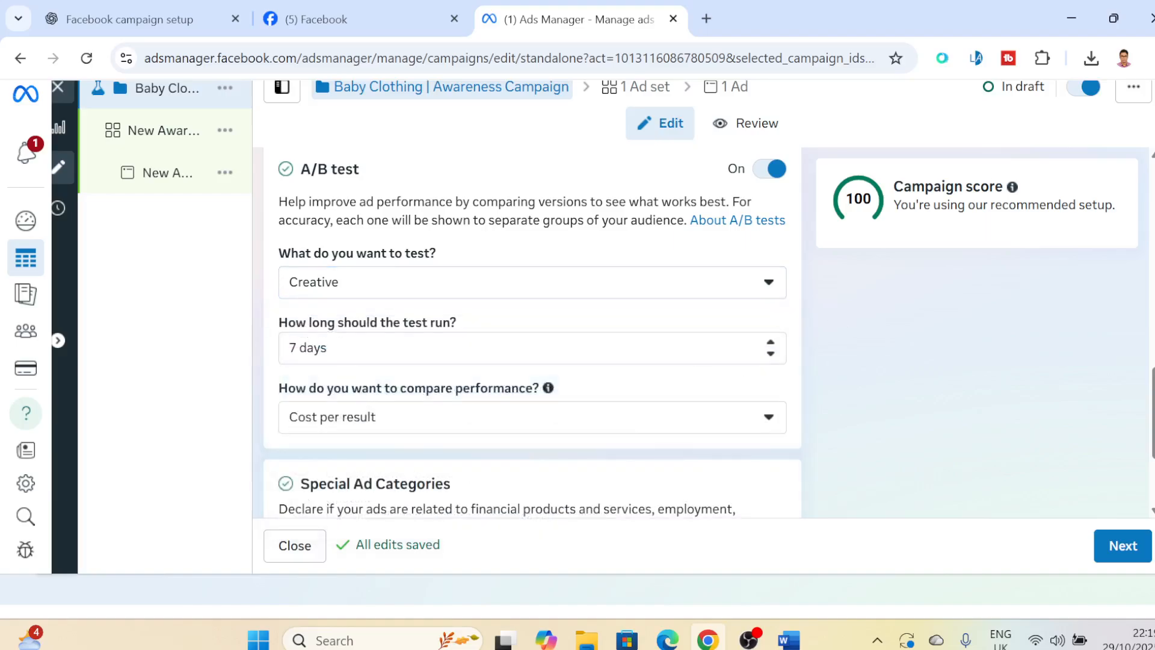
click(295, 348)
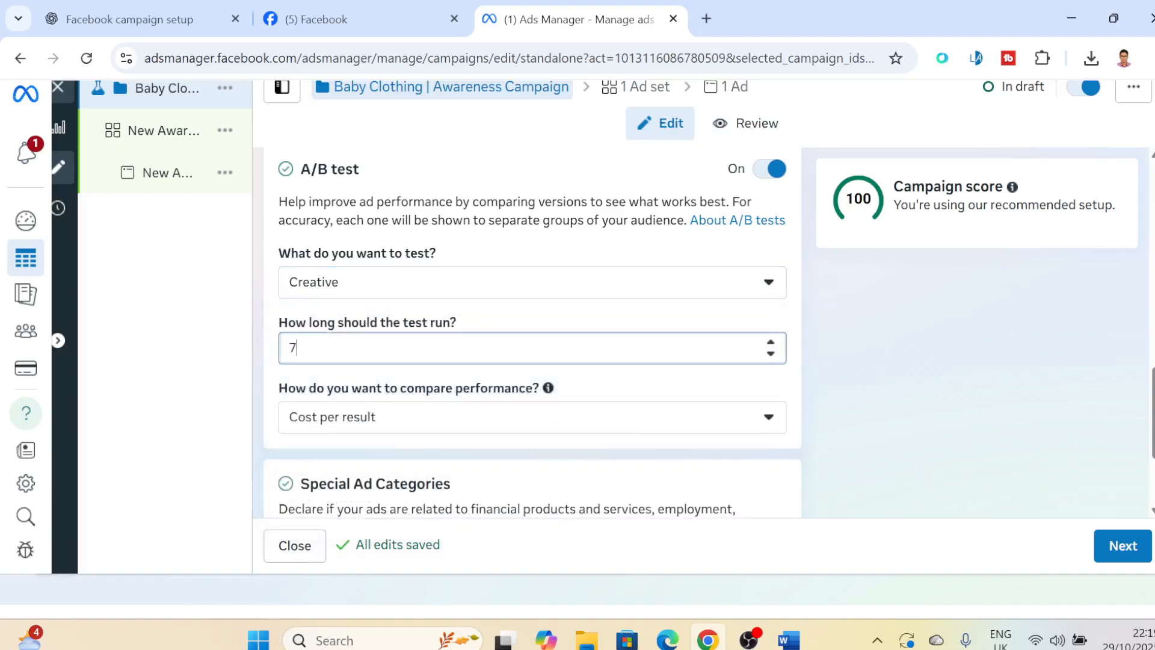
click(440, 425)
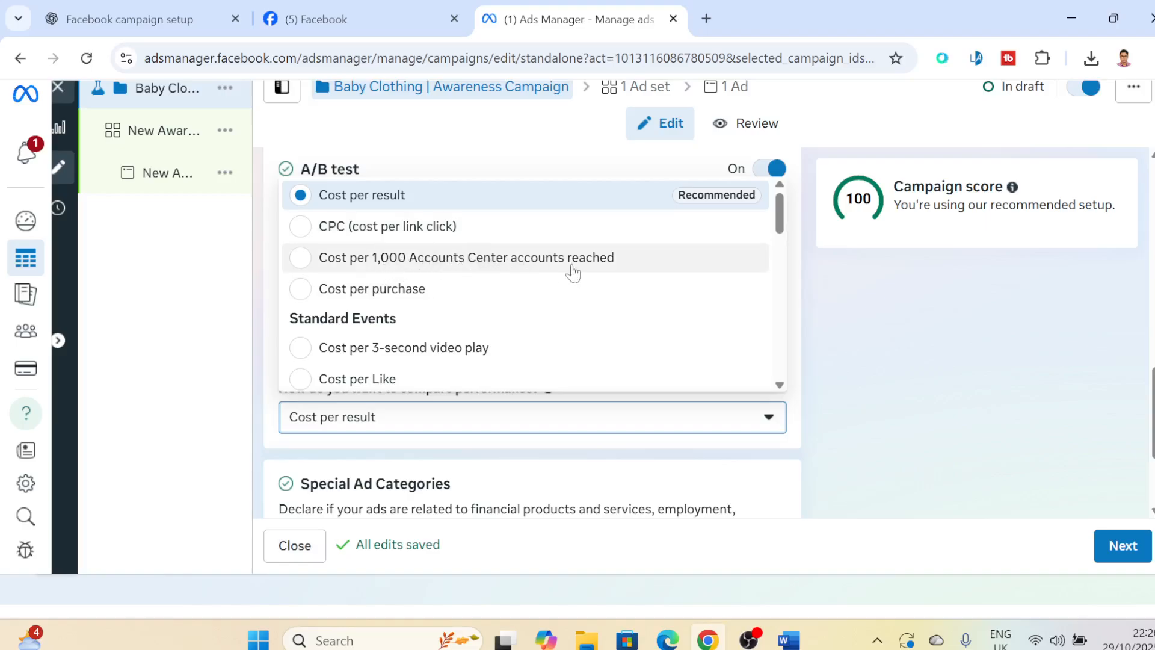
scroll(445, 337, down, 4)
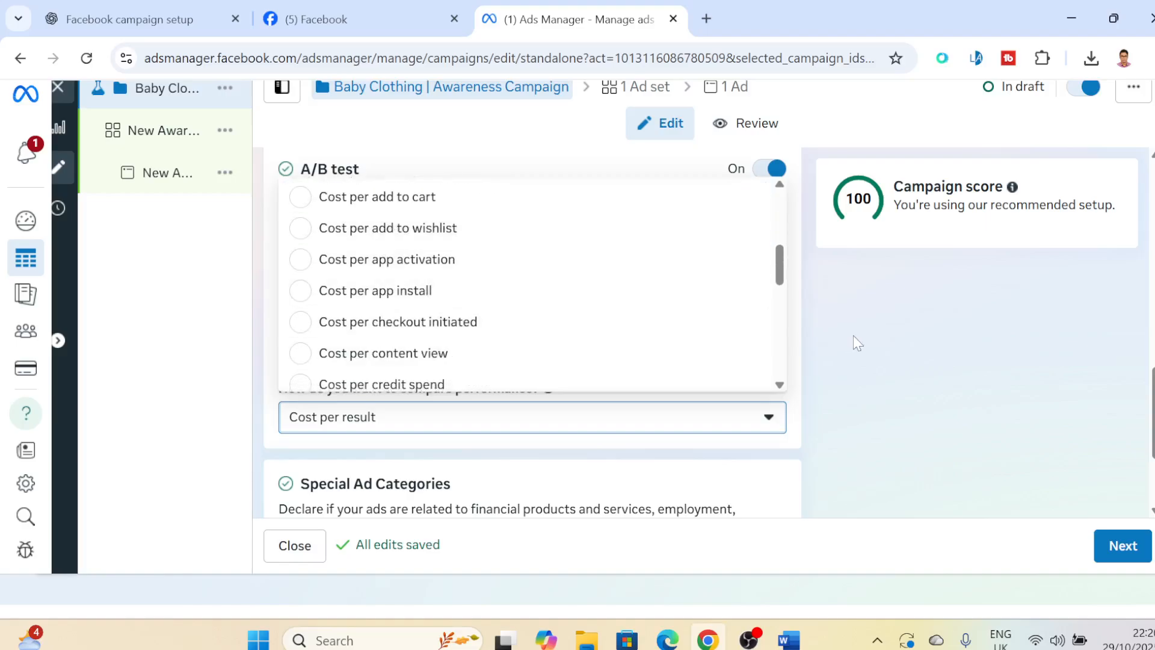
click(912, 346)
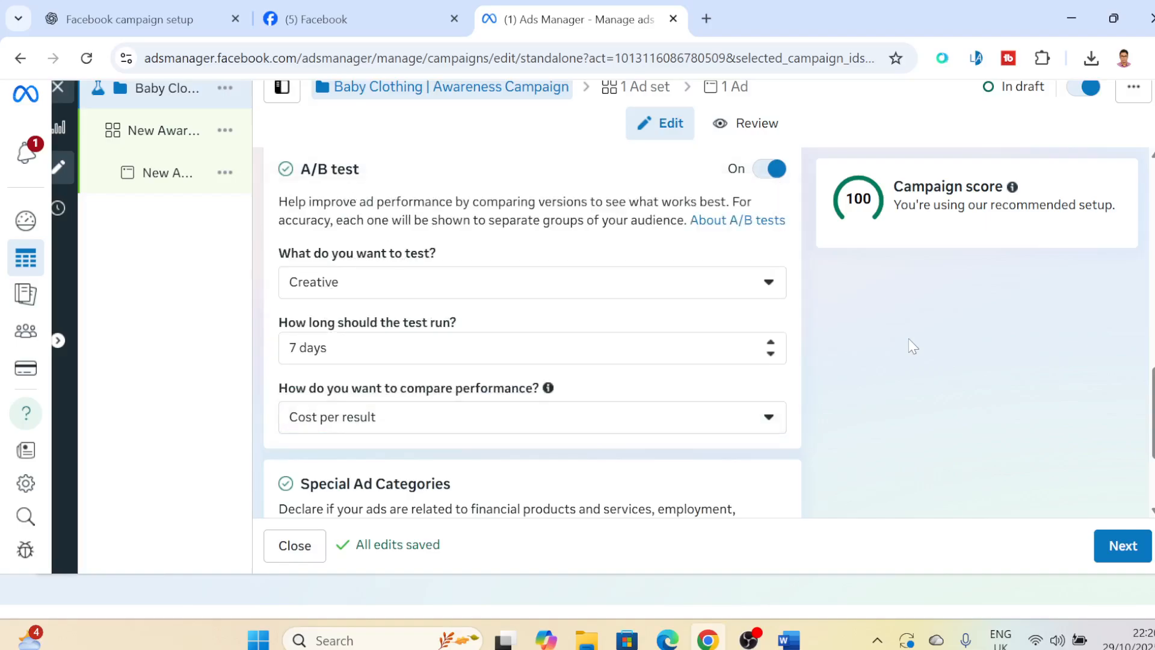
click(771, 170)
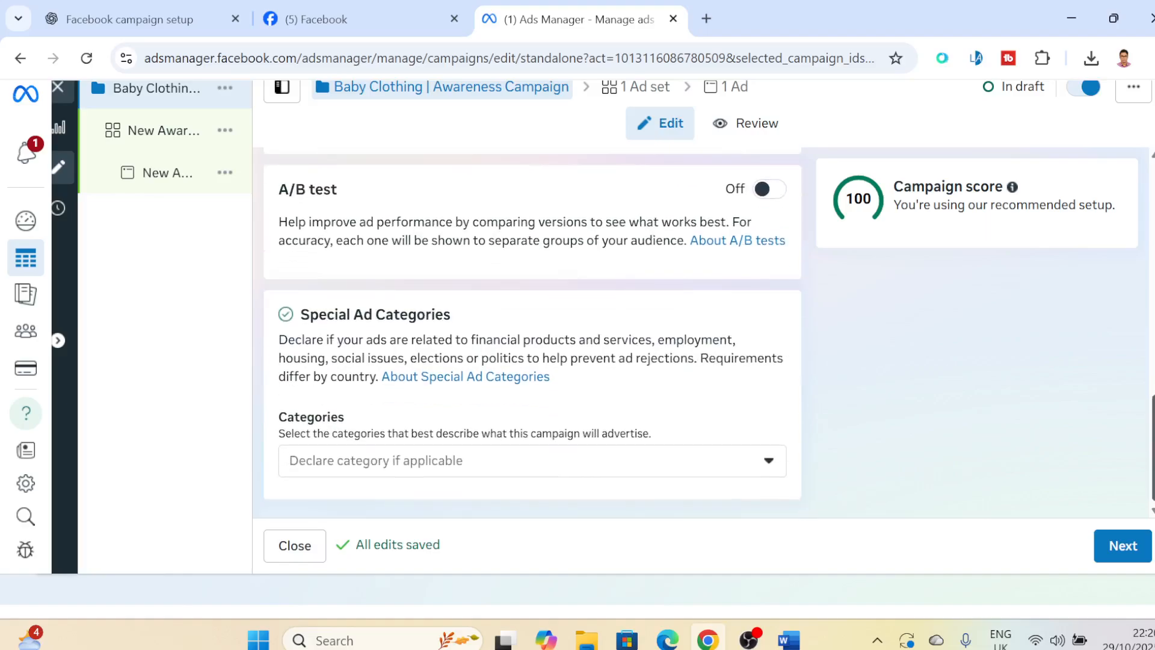
- Look through the Special Ad Categories without declaring any, and continue to the ad set settings
click(449, 462)
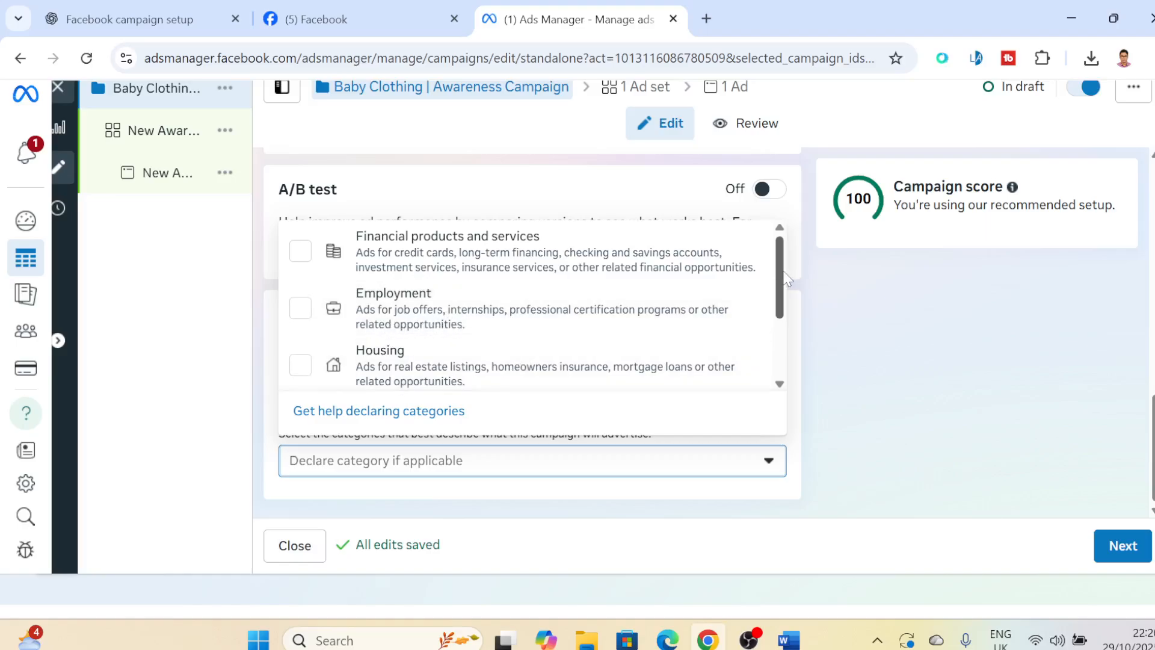
drag(781, 278, 800, 347)
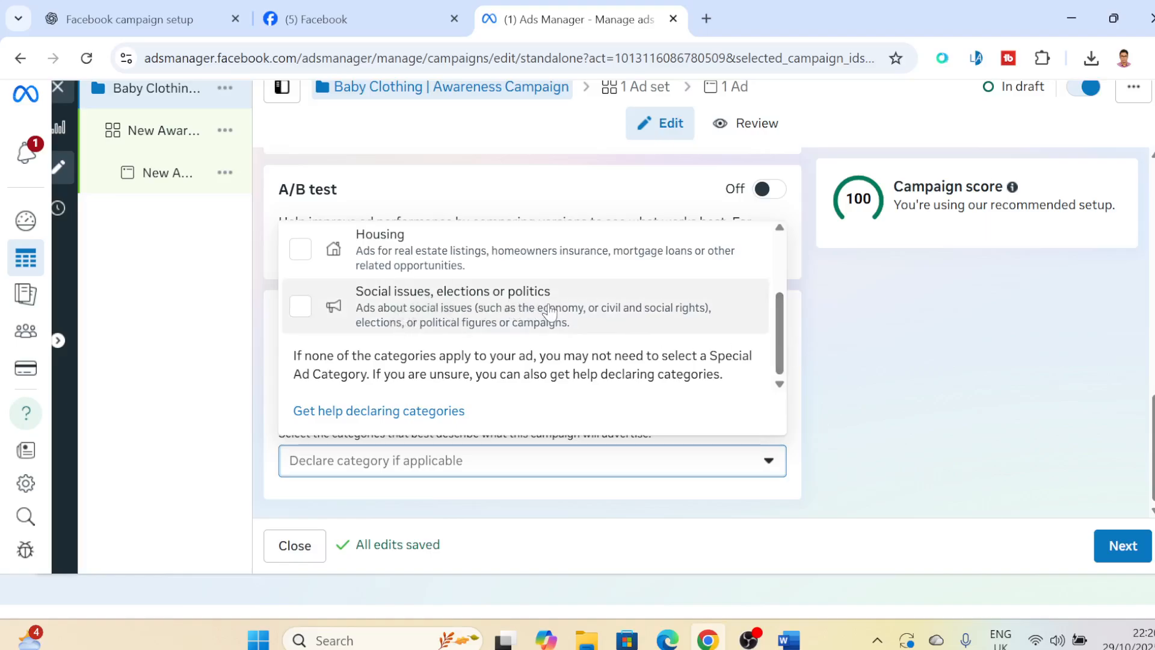
click(836, 340)
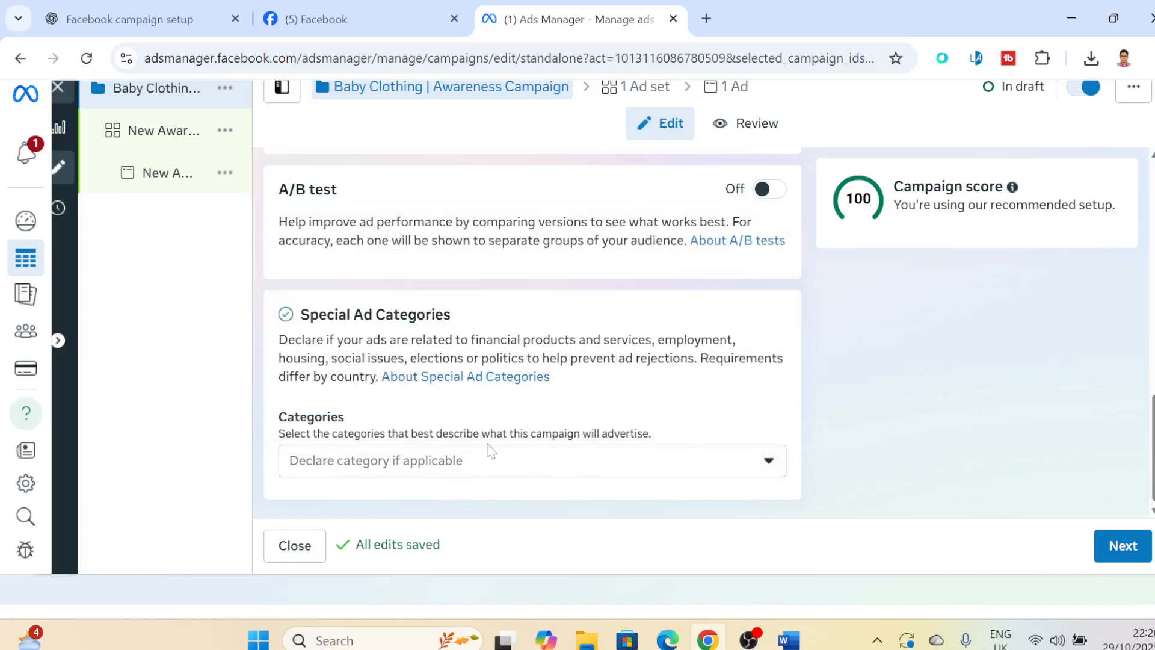
click(1122, 557)
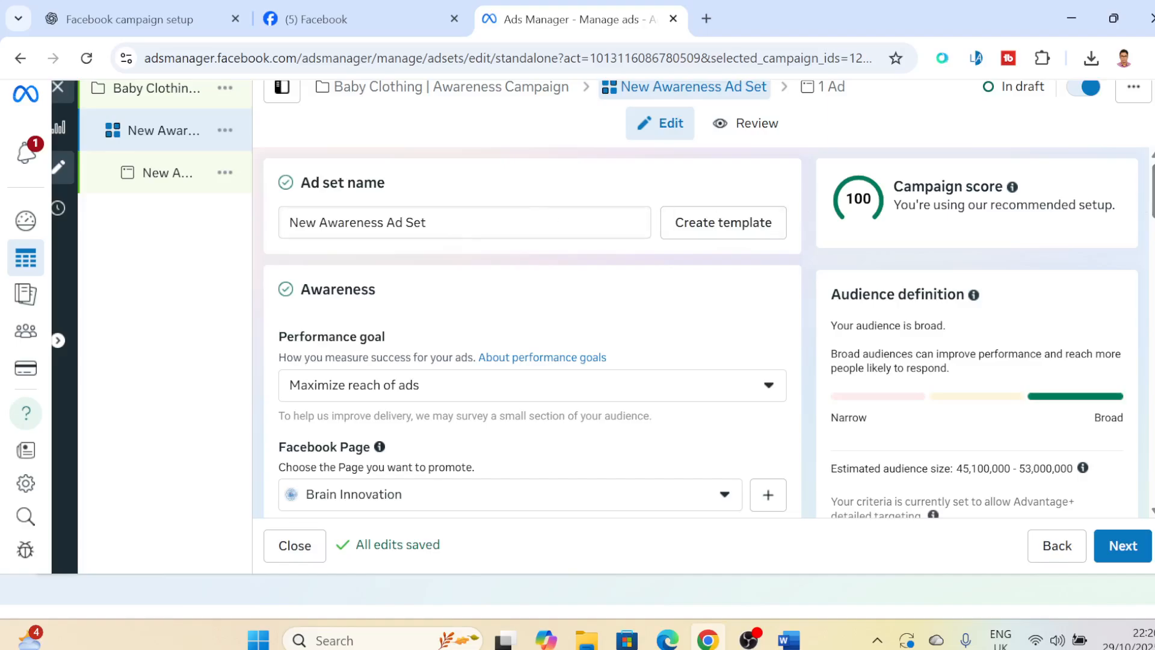
- Copy the ad set name from the Word plan and rename the ad set in Ads Manager as "Parents with Kids (0–5 yrs) | Interest-based"
key(alt+Tab)
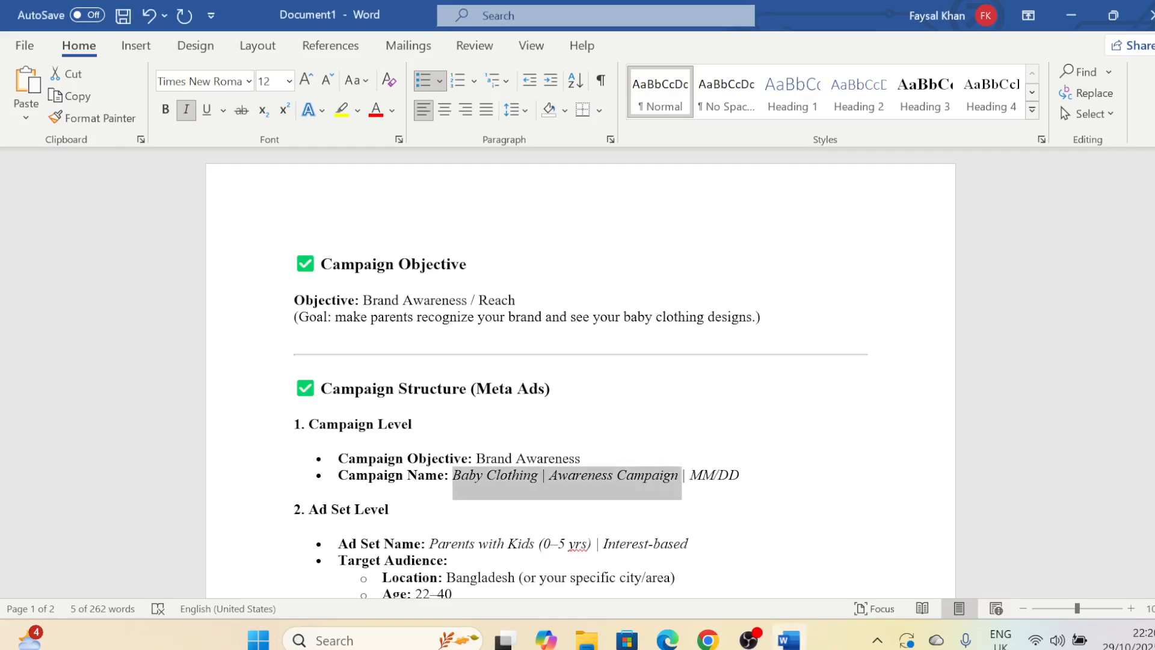
click(495, 560)
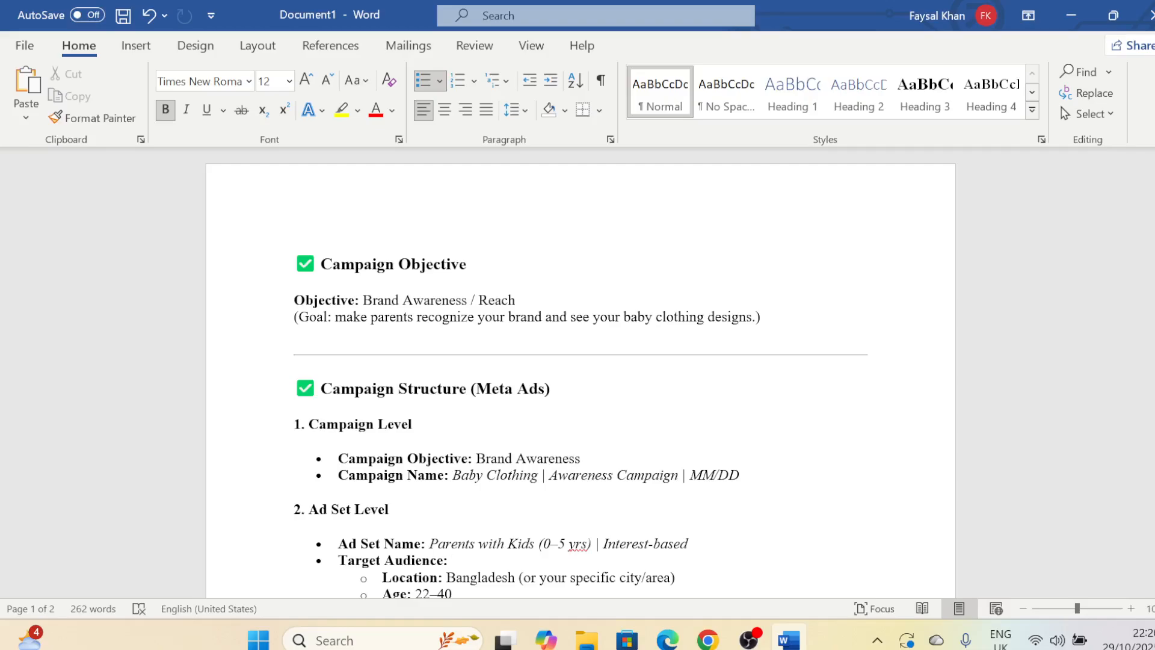
drag(429, 543, 691, 544)
key(ctrl+c)
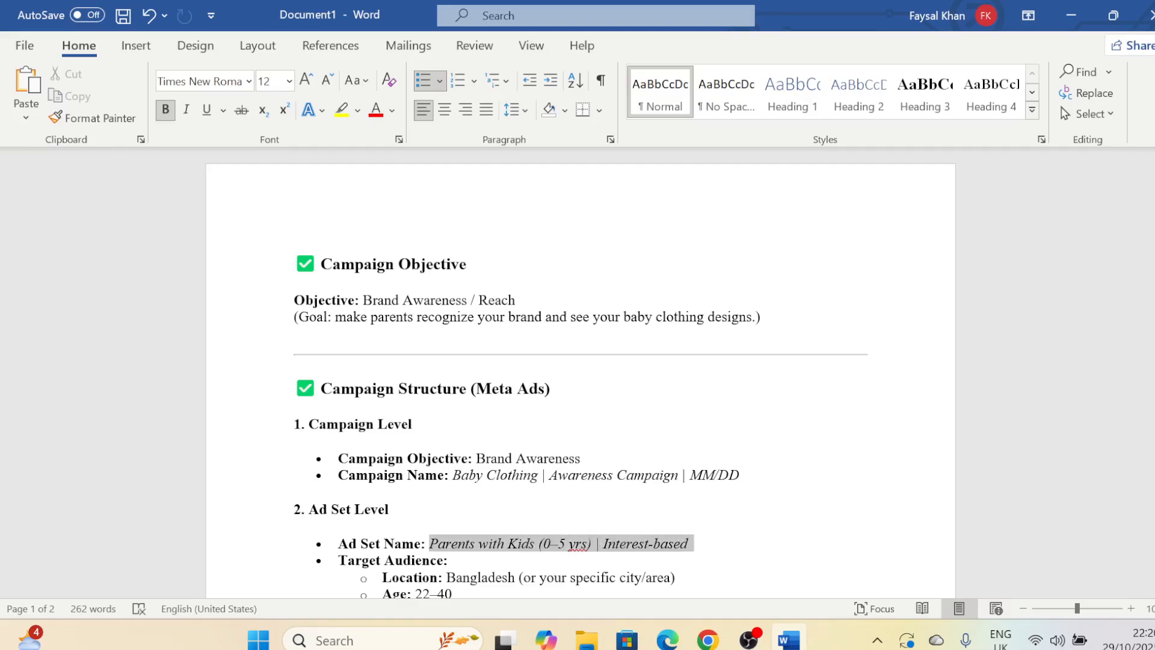
click(707, 639)
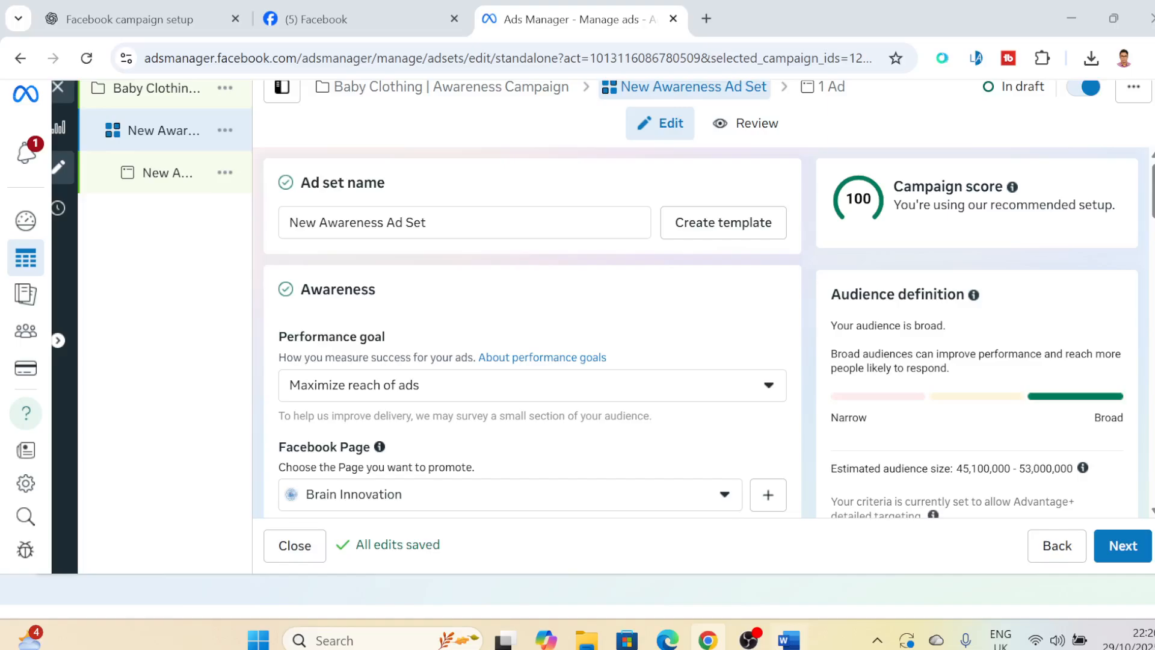
key(ctrl+a)
key(ctrl+v)
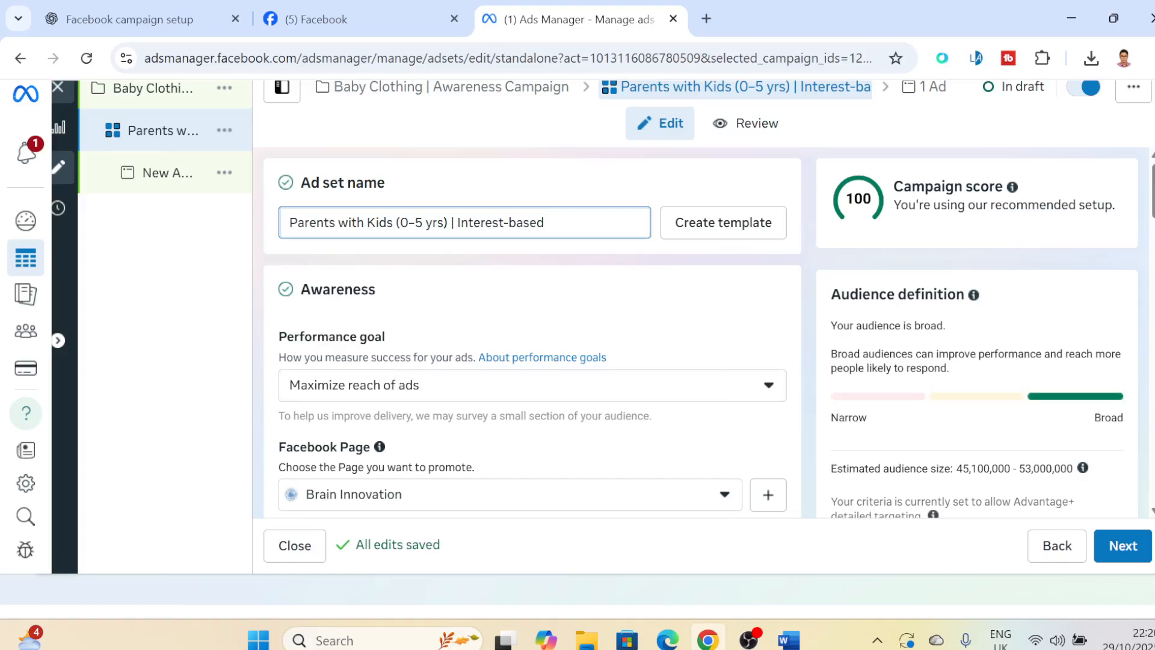
- Consult the ad set level plan in Word, and in Ads Manager look through the performance goals and choose Maximize reach of ads
scroll(472, 267, down, 1)
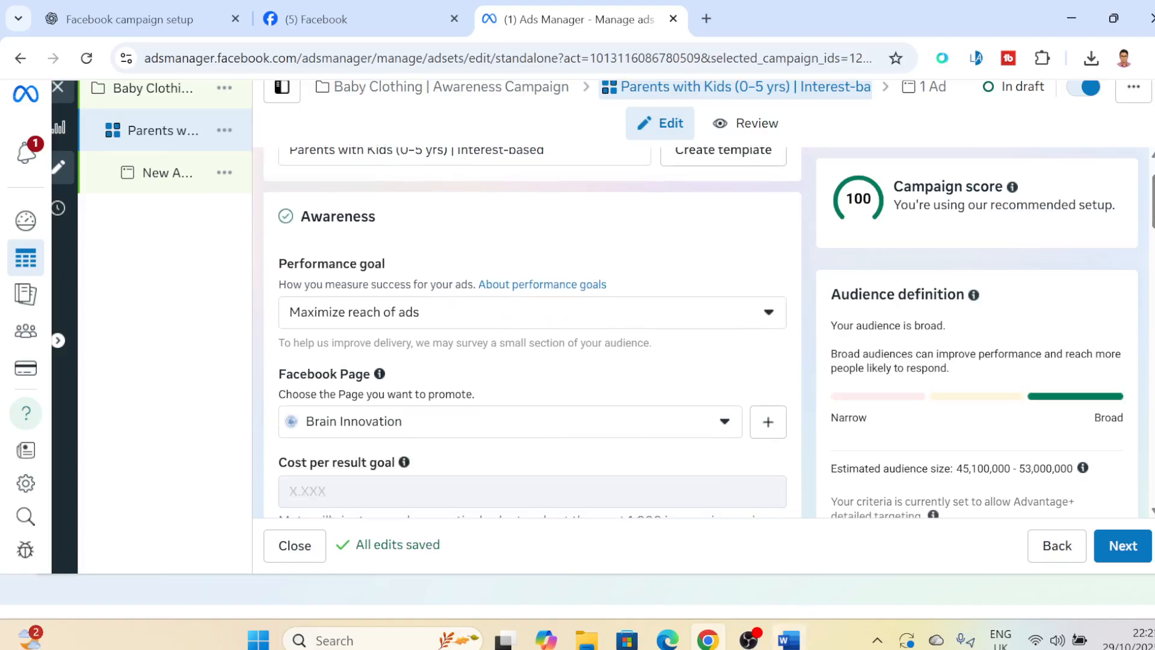
click(789, 640)
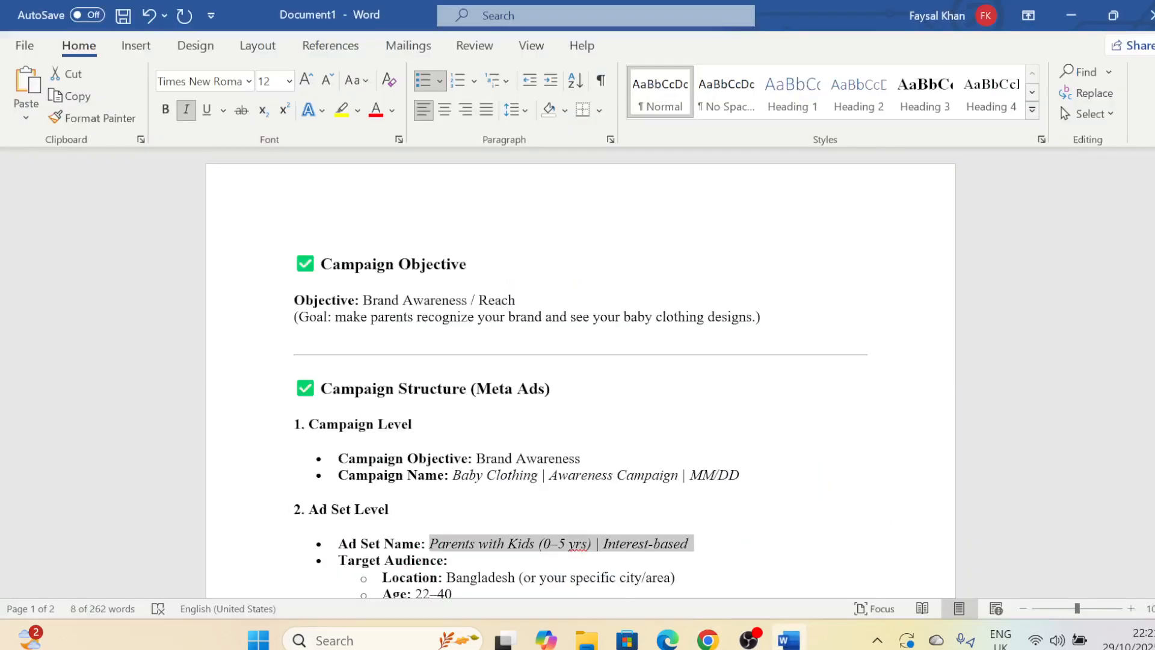
scroll(581, 372, down, 3)
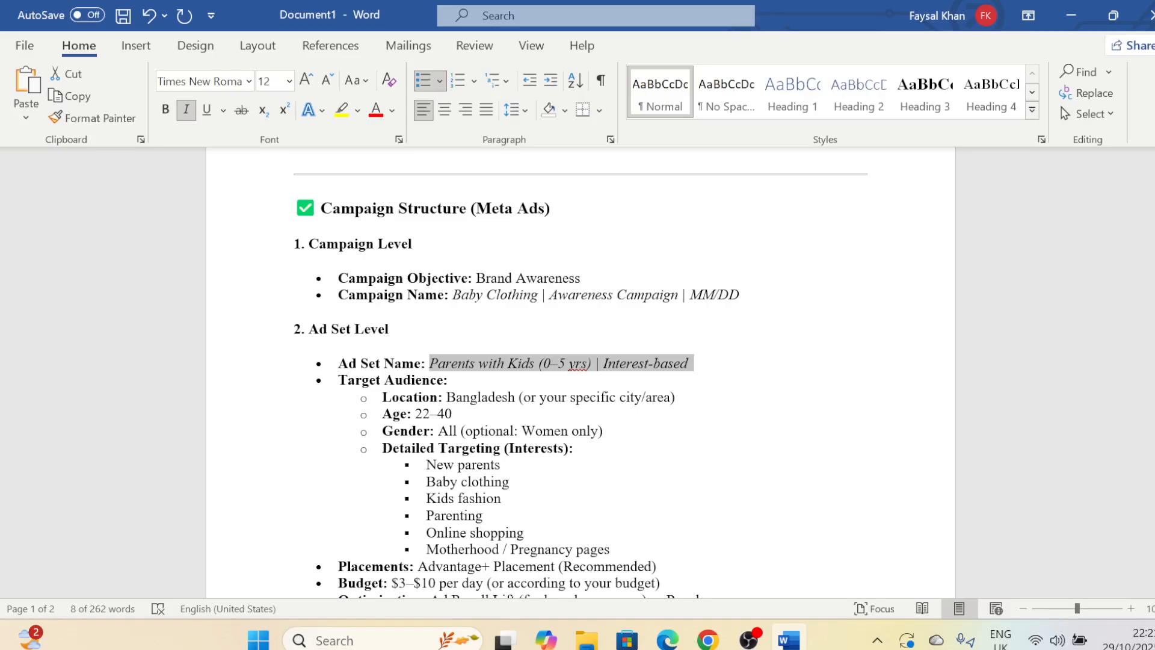
mouse_move(707, 640)
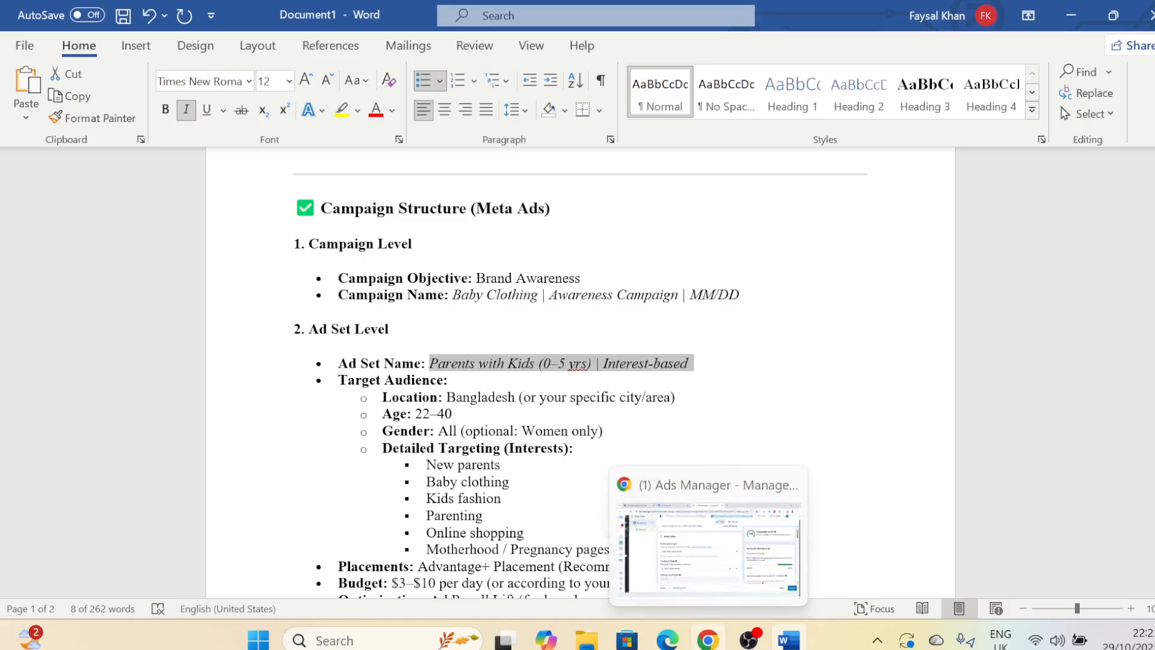
click(708, 541)
click(474, 325)
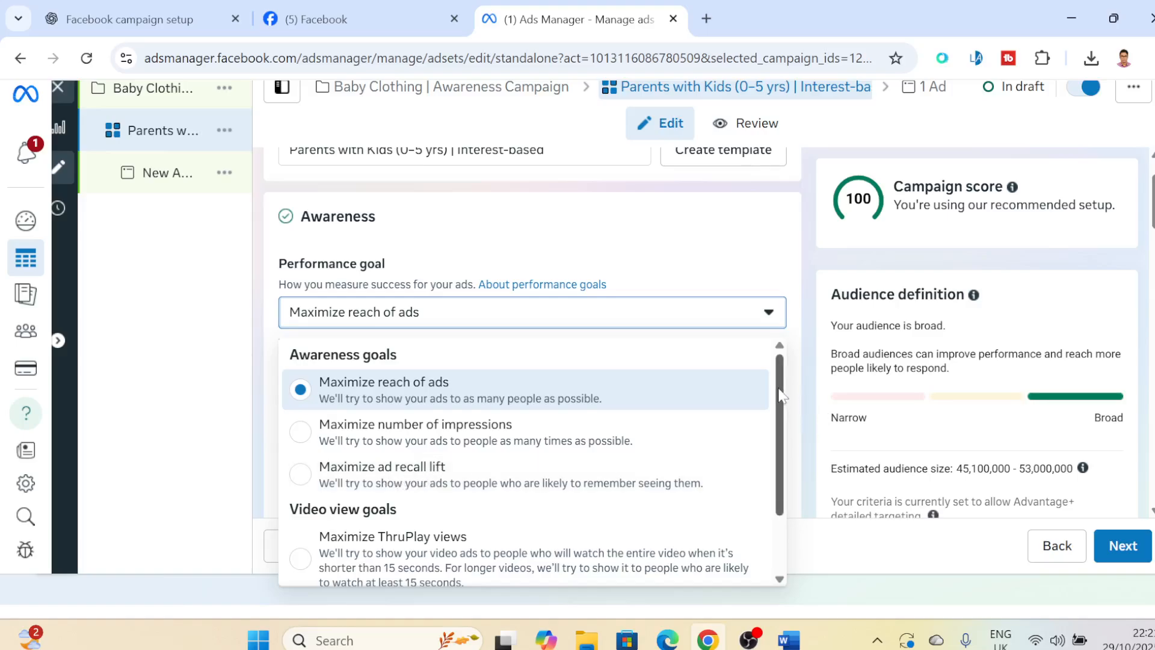
drag(779, 389, 791, 485)
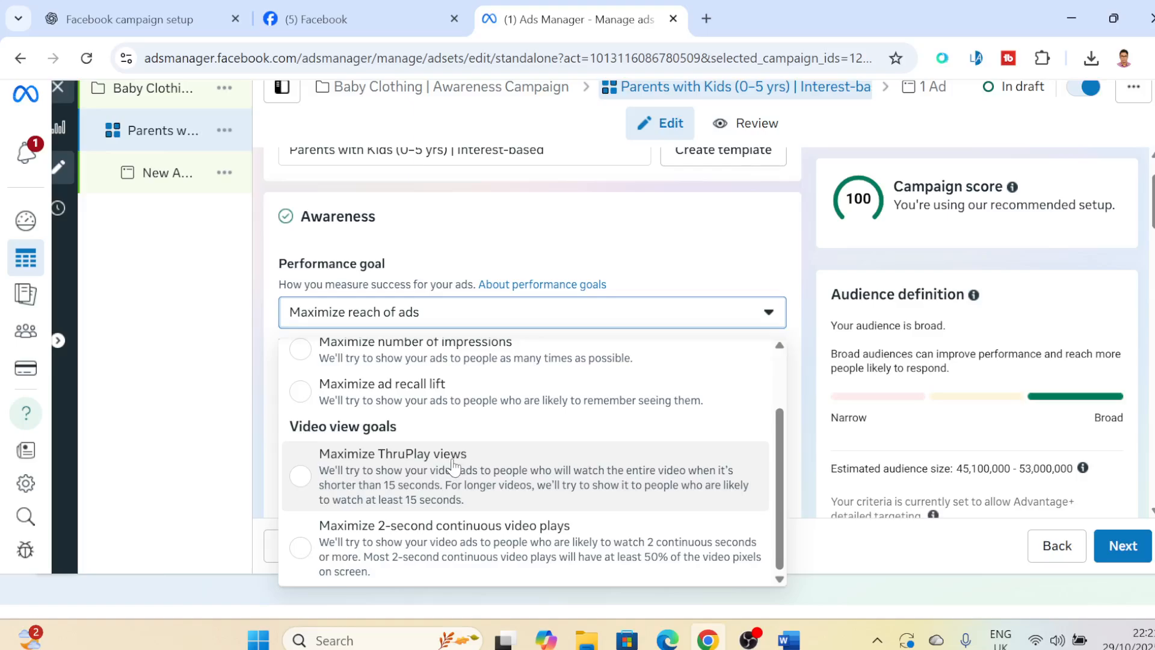
scroll(780, 421, up, 2)
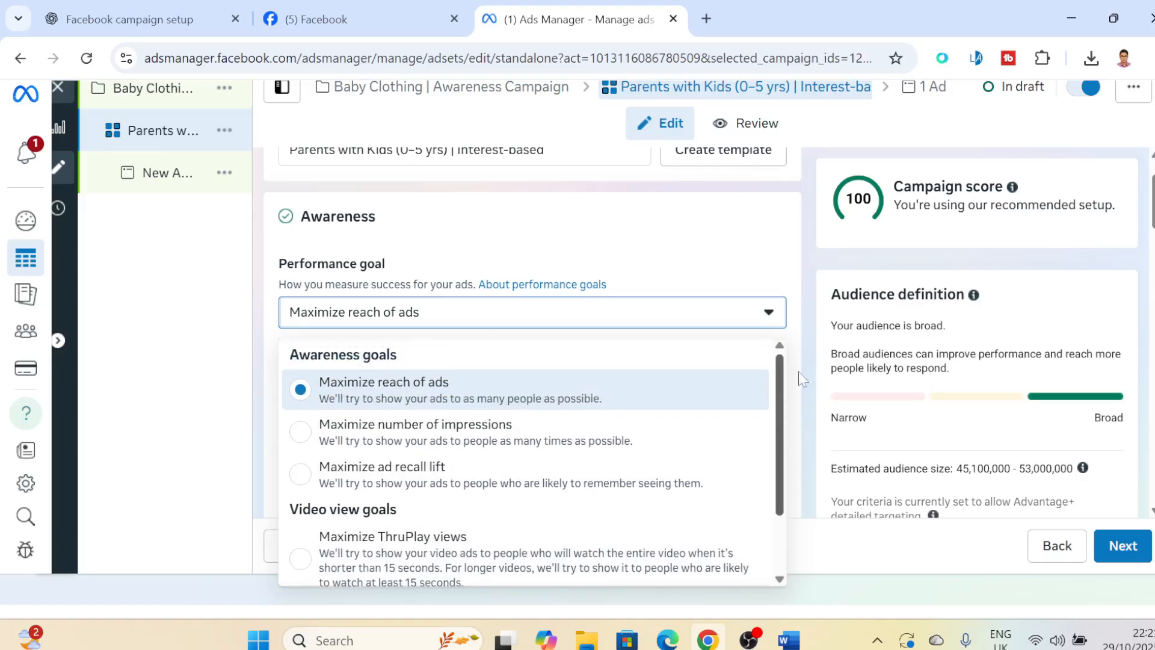
click(385, 390)
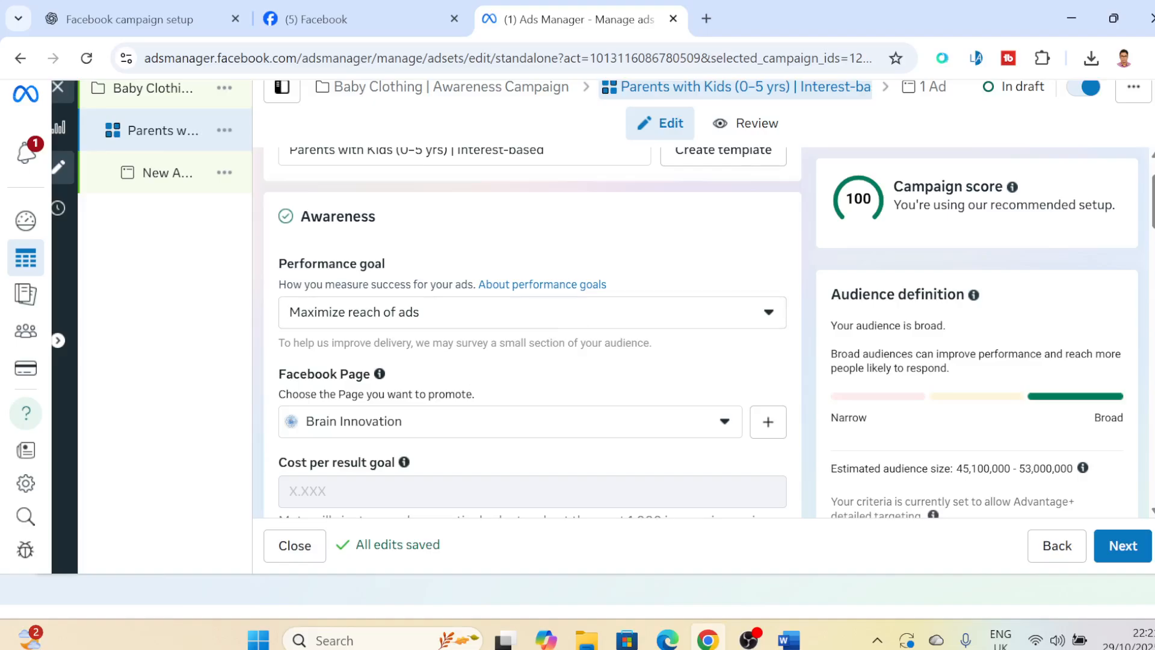
- Change the promoted Facebook Page to TechMind Hubs from the Personal group
click(639, 426)
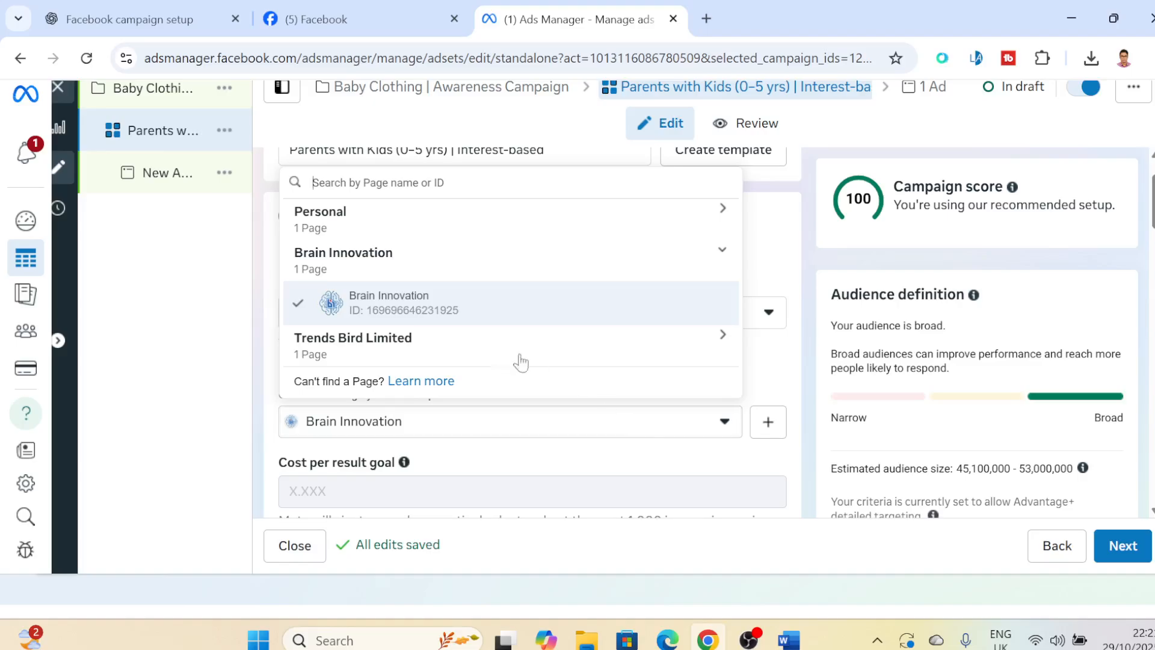
click(416, 223)
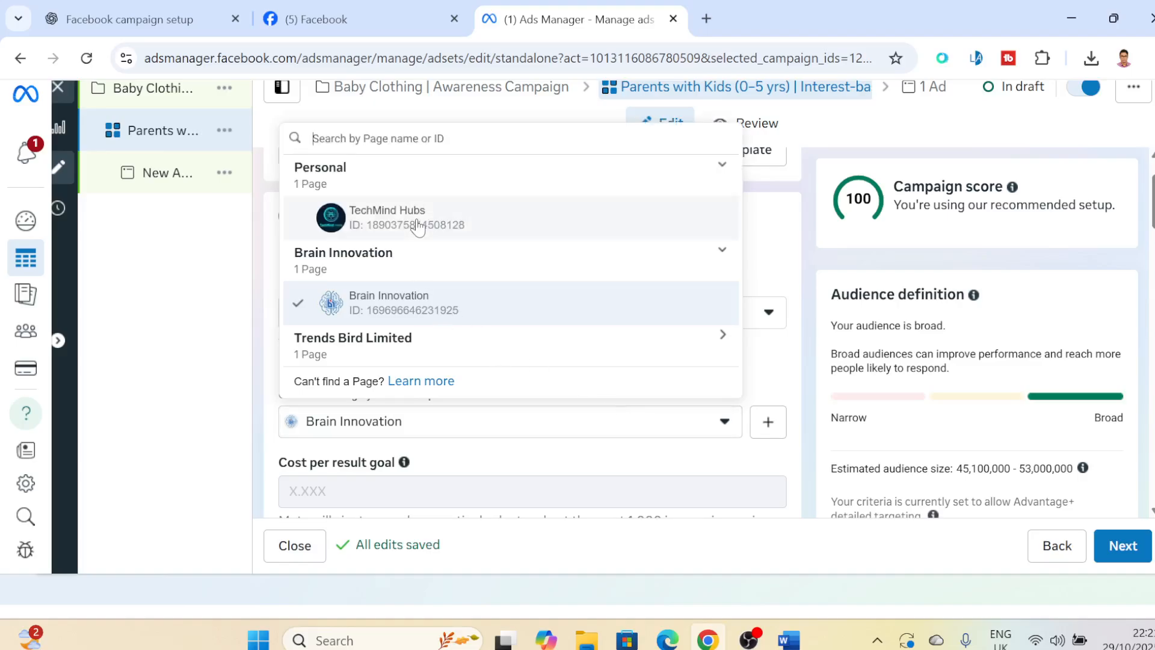
click(397, 218)
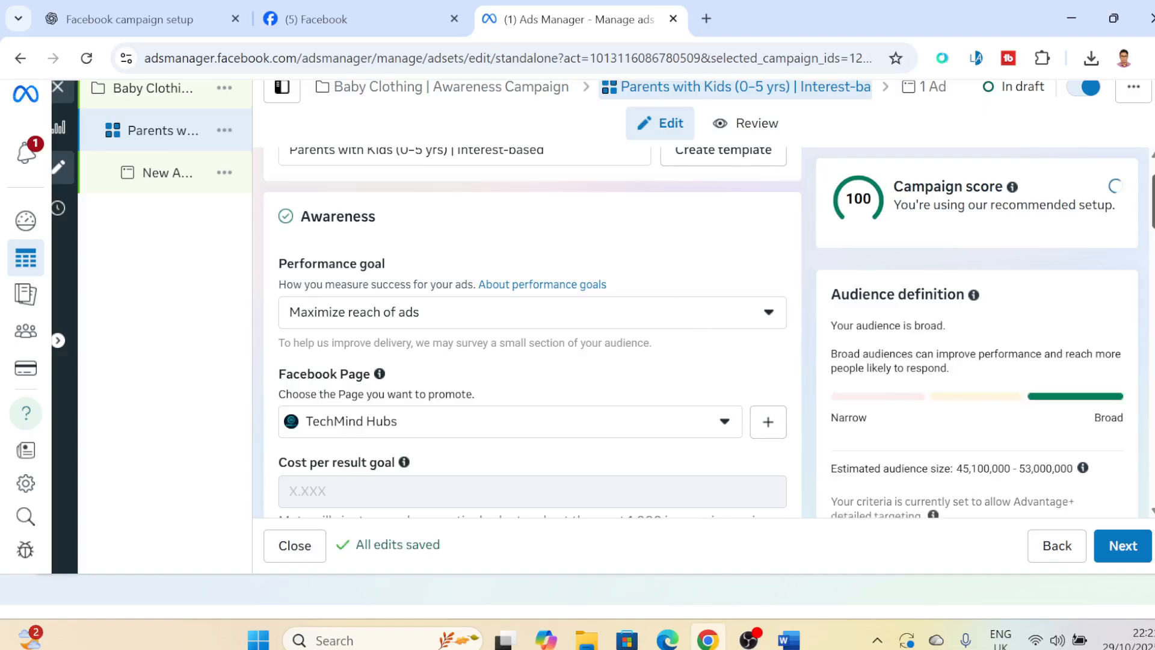
- Look at the value rules introduction, the frequency cap under the additional options and the dynamic creative explanation without enabling anything
scroll(533, 336, down, 4)
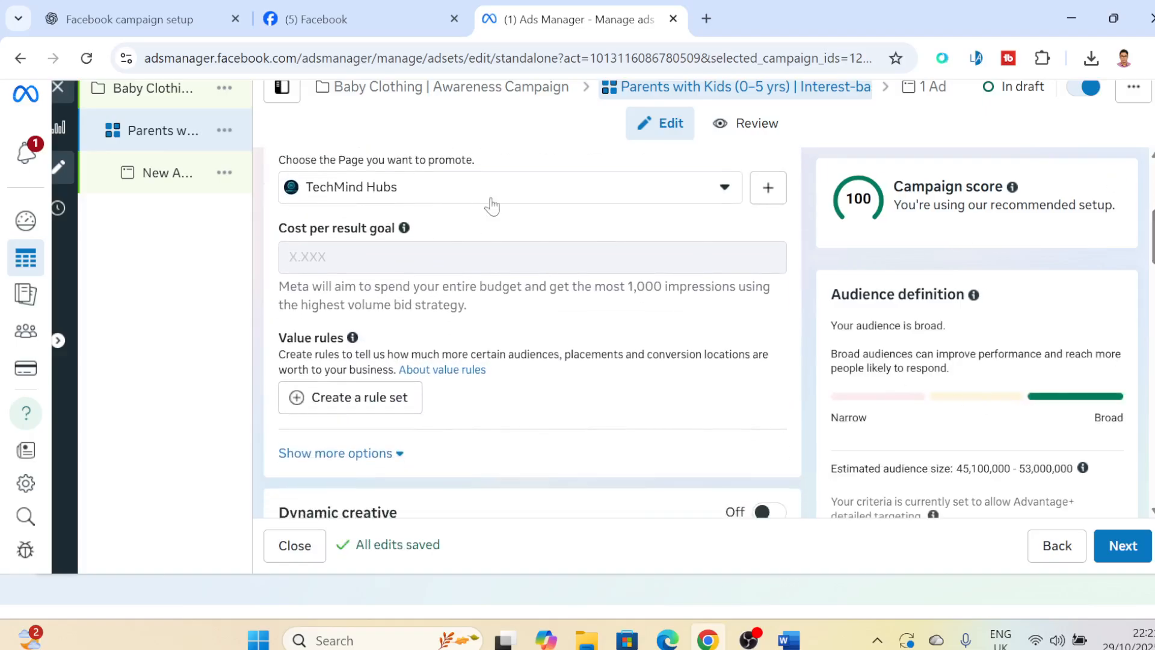
scroll(532, 331, down, 3)
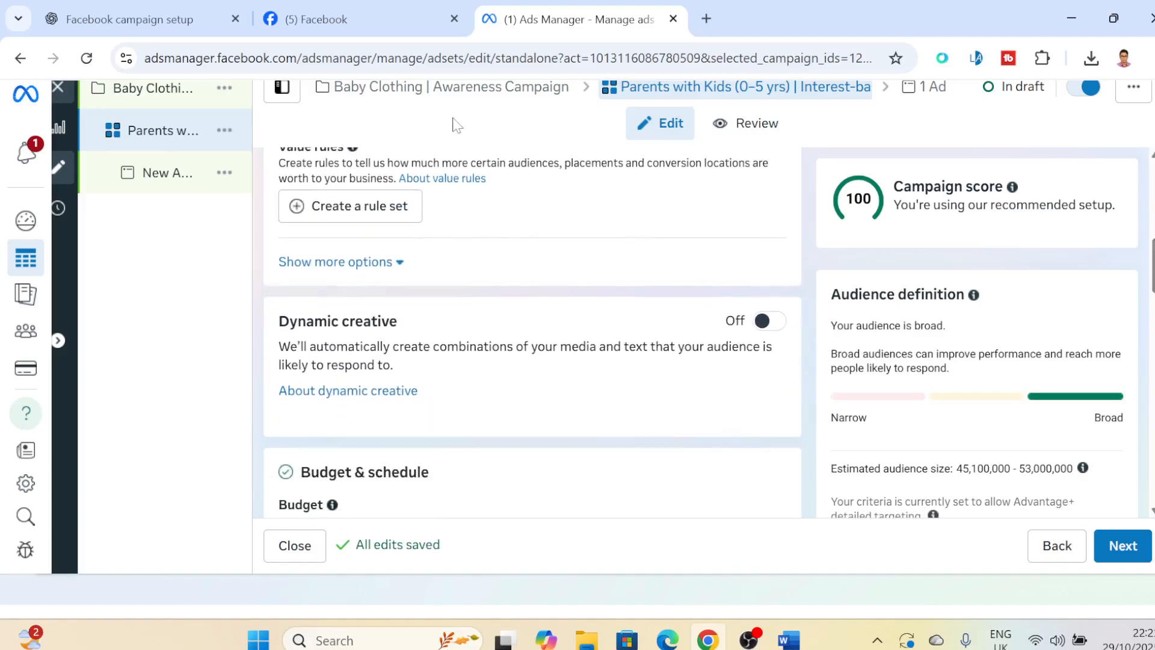
click(373, 209)
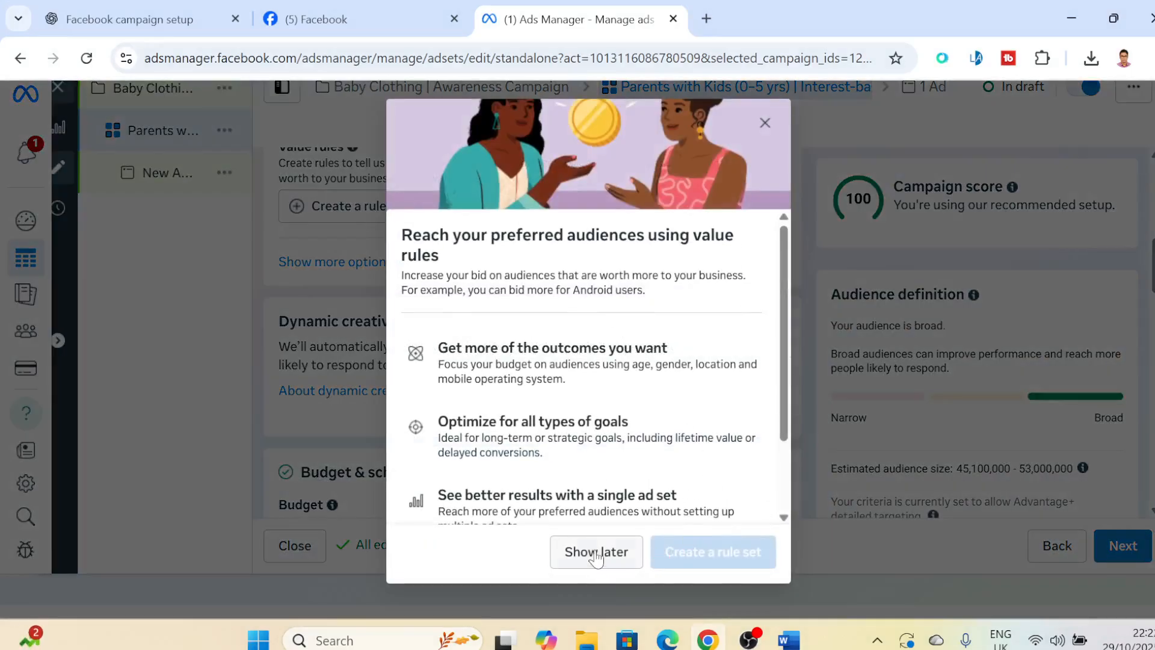
click(765, 123)
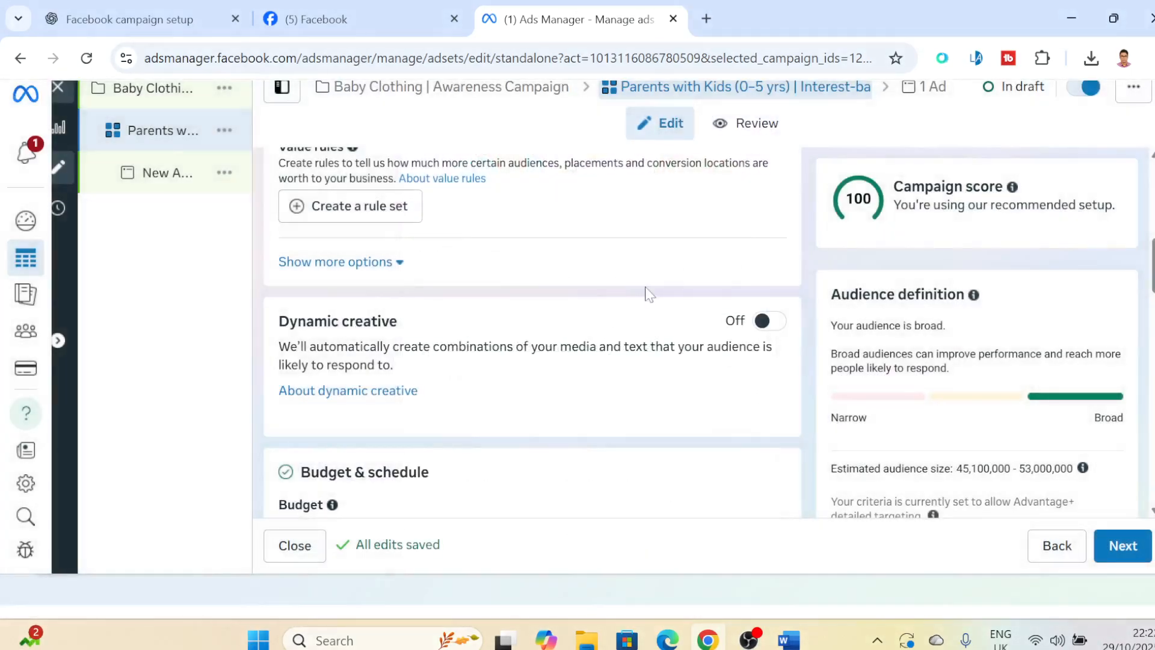
click(397, 263)
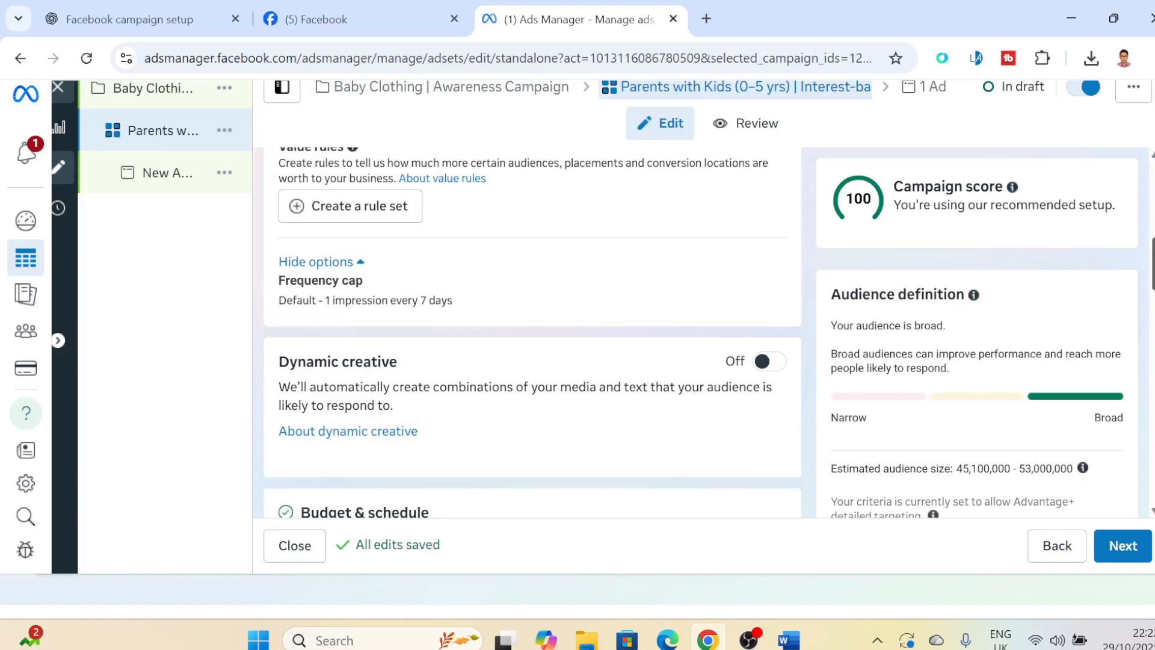
scroll(532, 331, down, 2)
click(764, 260)
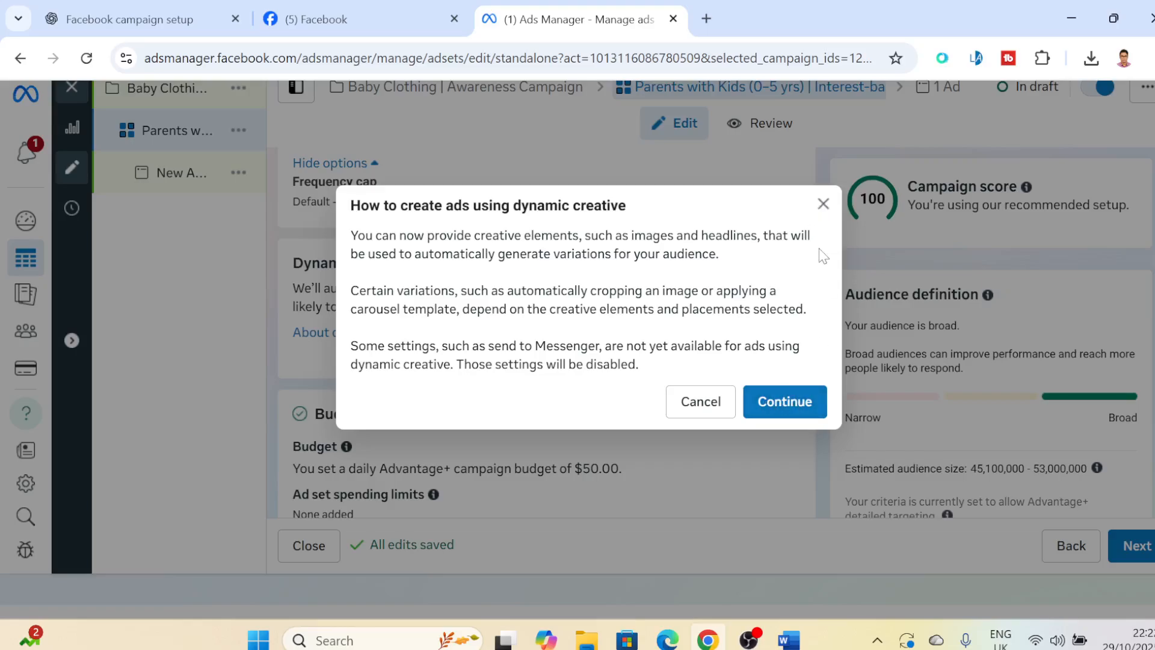
click(823, 204)
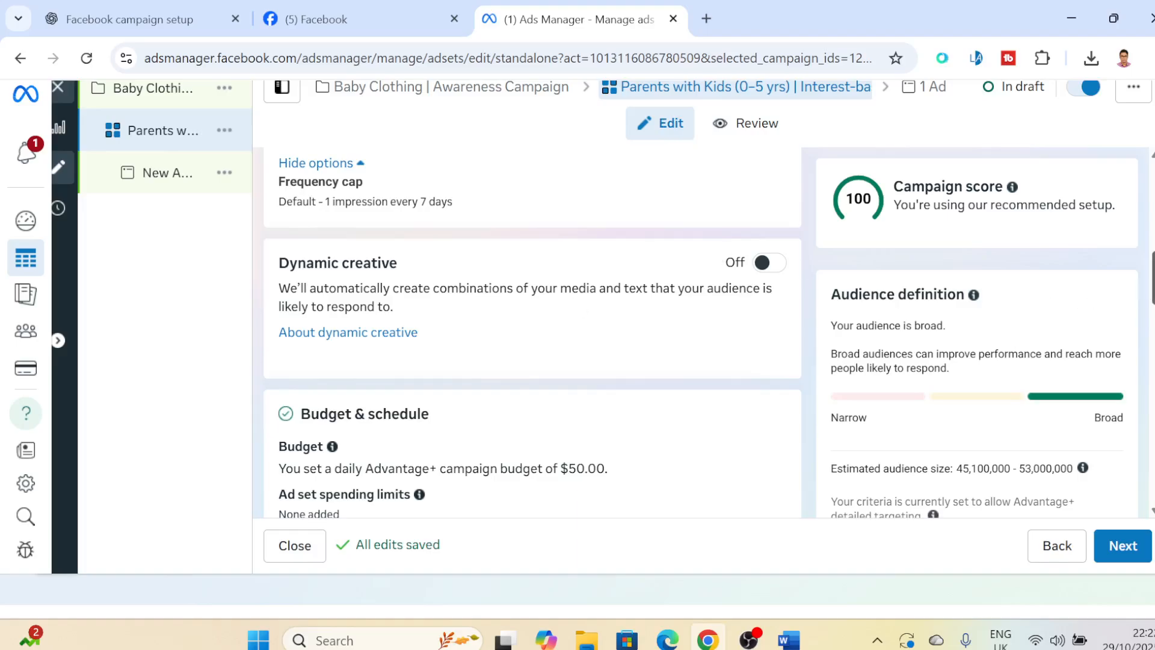
- Set the ad set's start date to Oct 30, 2025 at 11:00 AM
drag(1153, 284, 1153, 320)
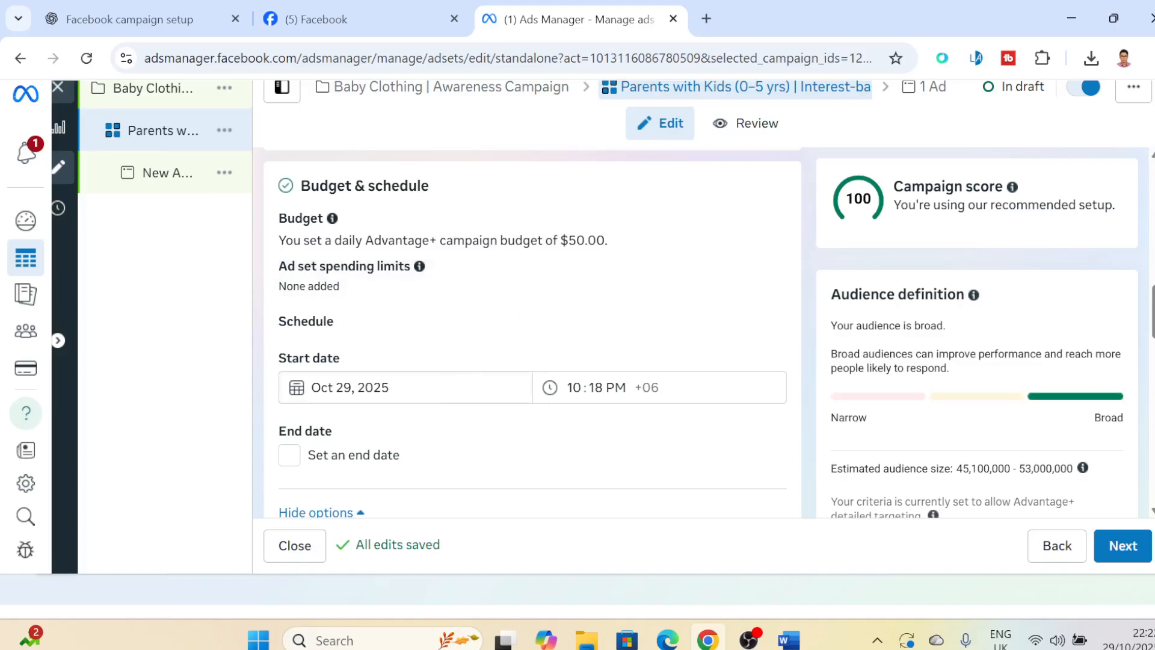
click(469, 387)
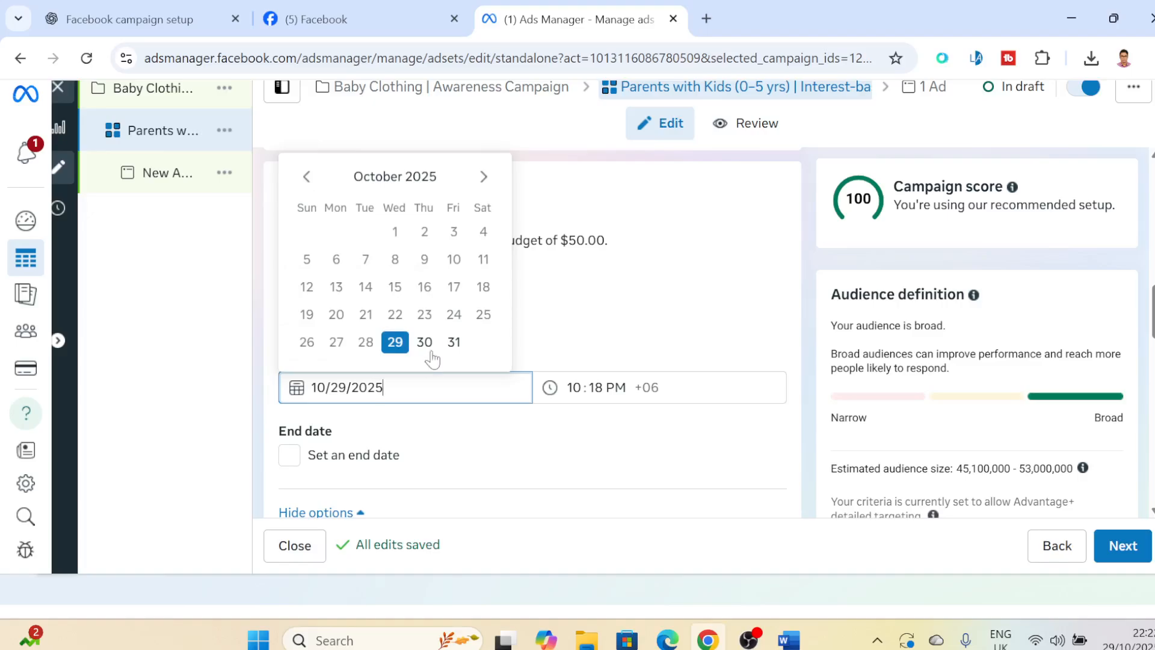
click(424, 342)
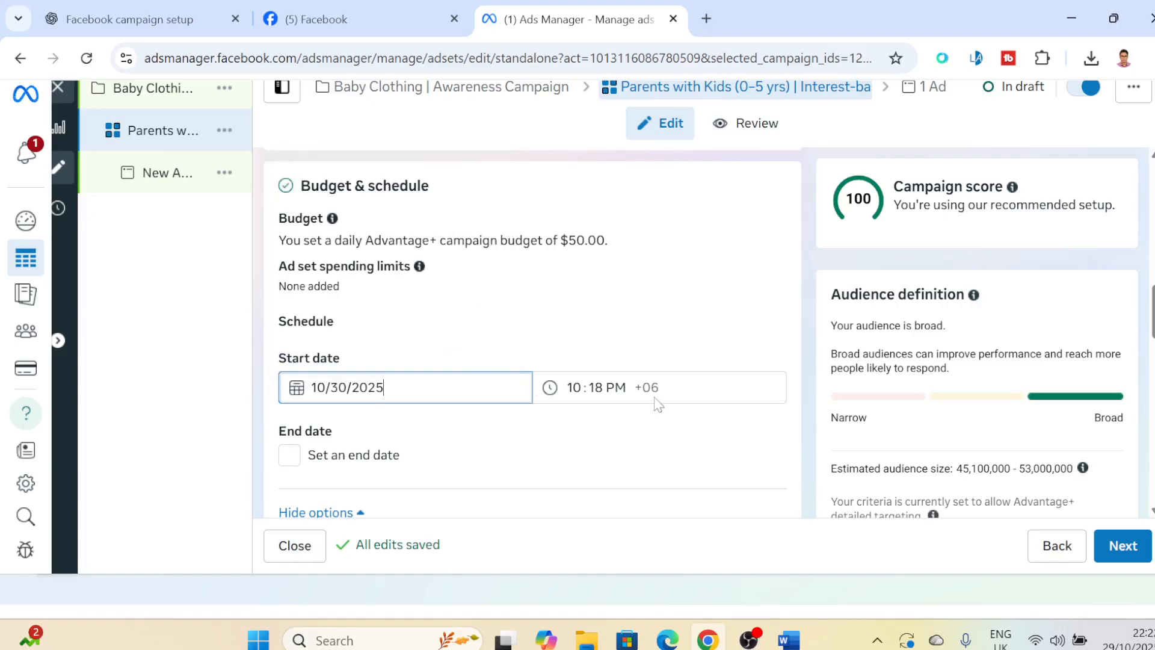
click(575, 387)
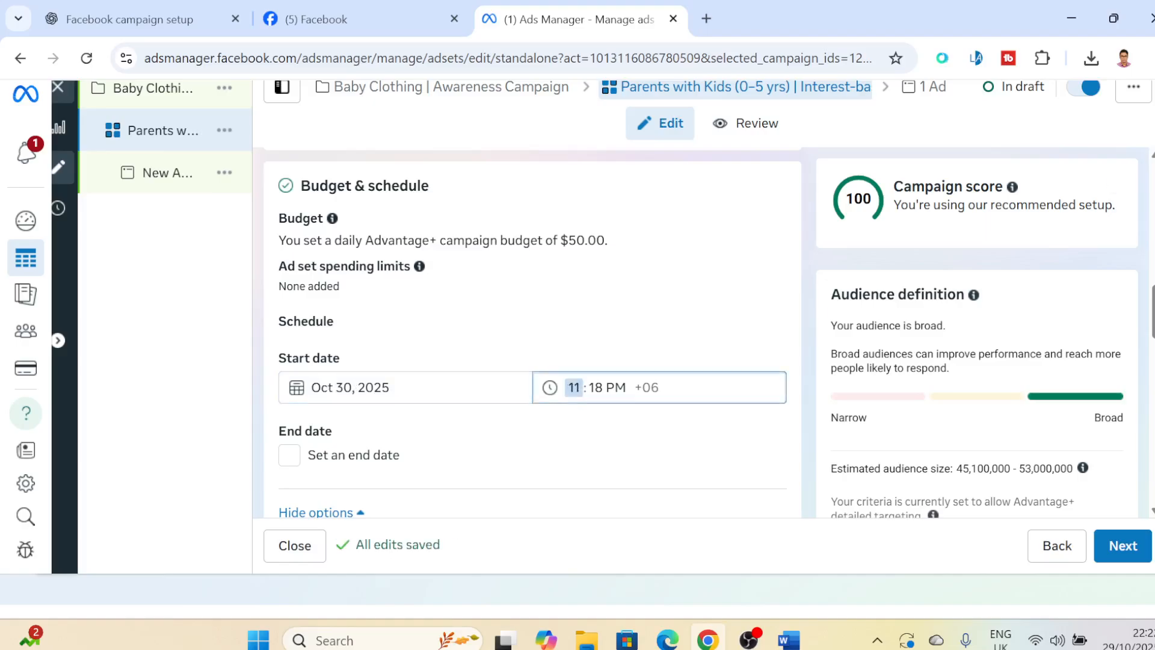
text(00)
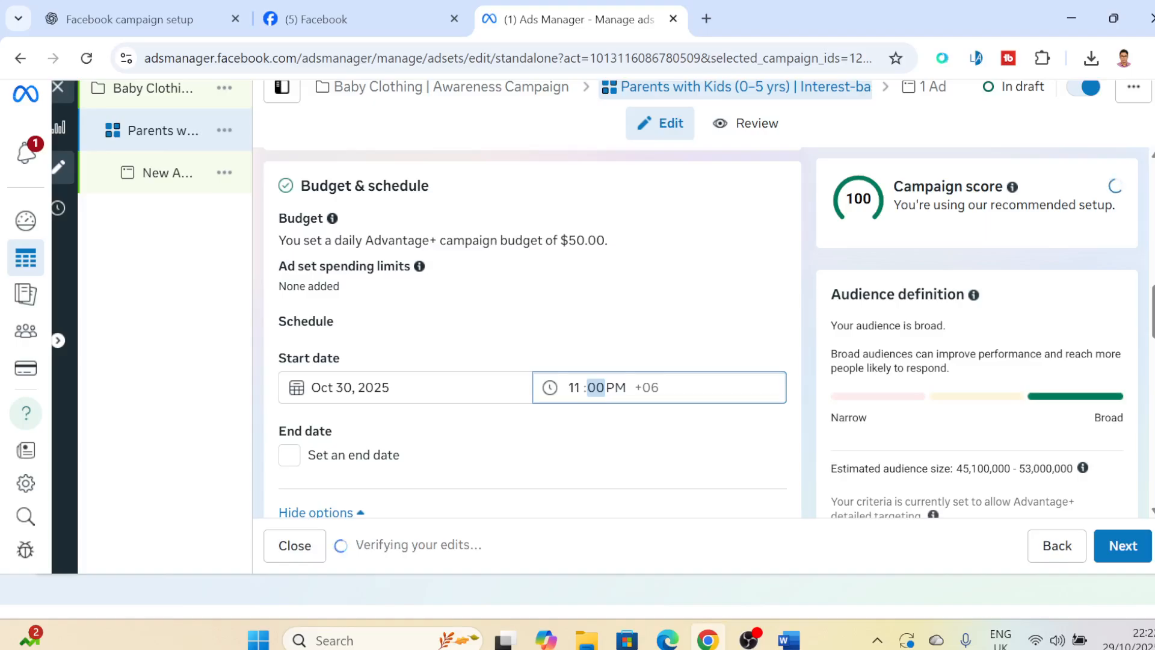
key(Tab)
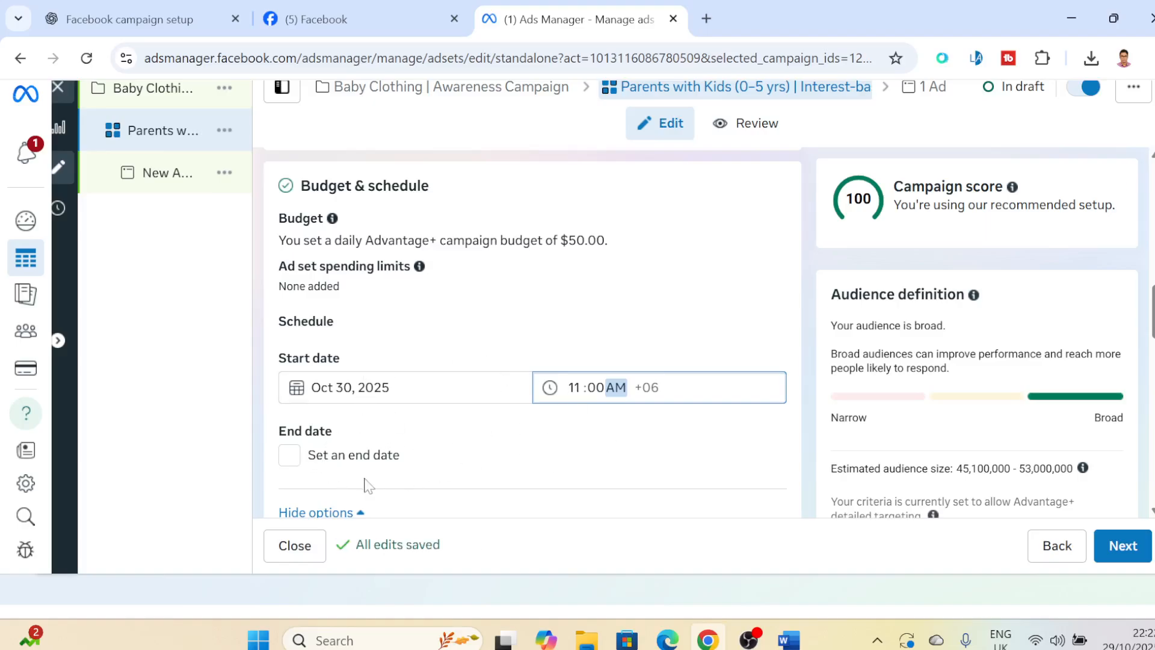
- Enable an end date for the ad set and set it to November 6, 2025
click(289, 465)
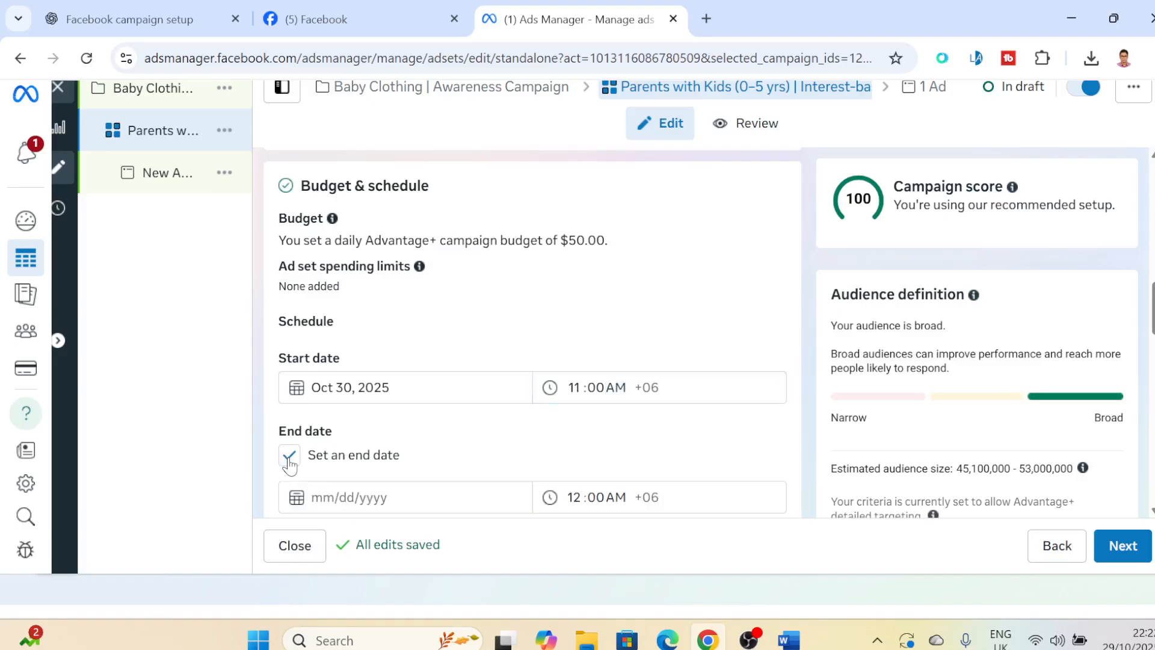
scroll(481, 445, down, 2)
click(448, 406)
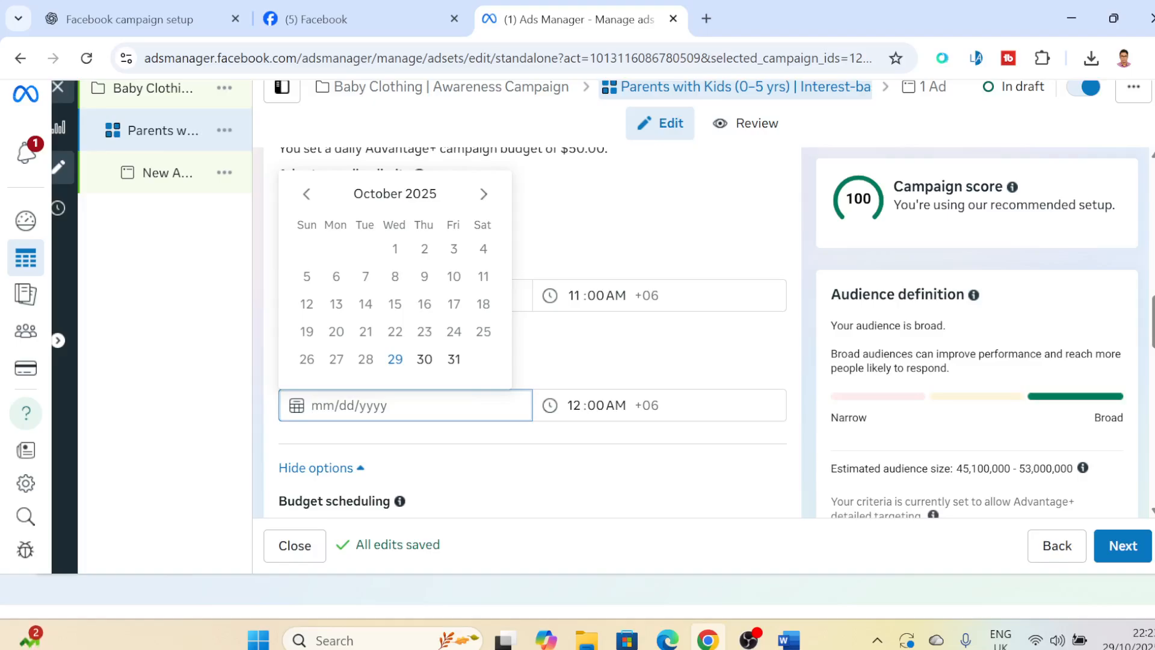
click(490, 201)
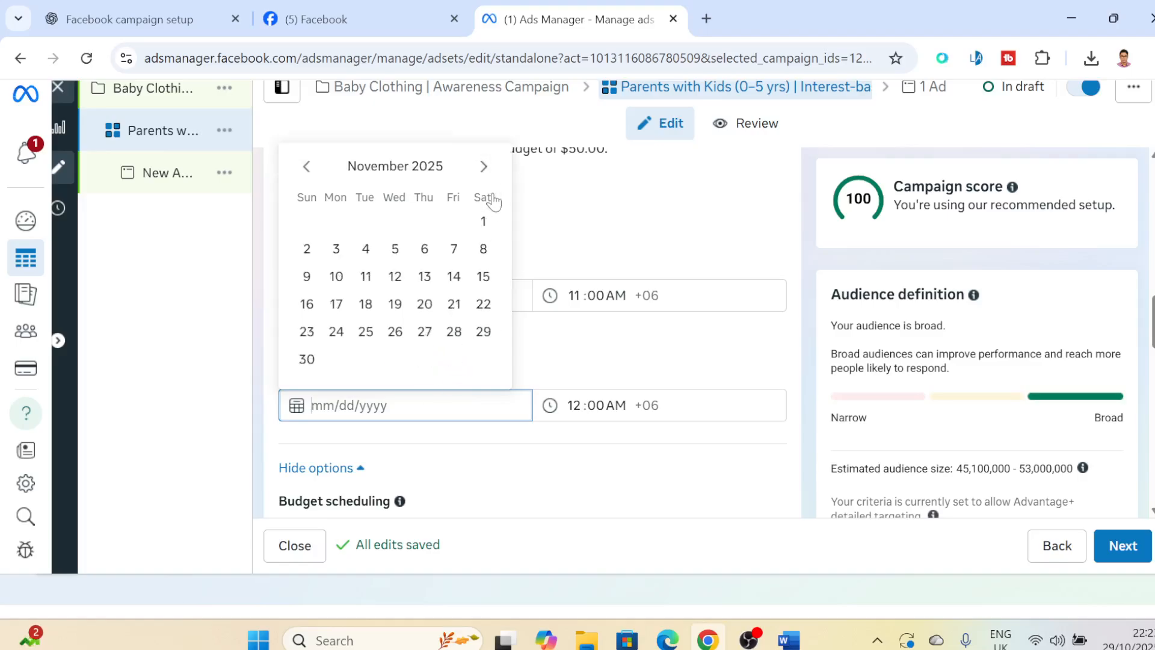
click(424, 249)
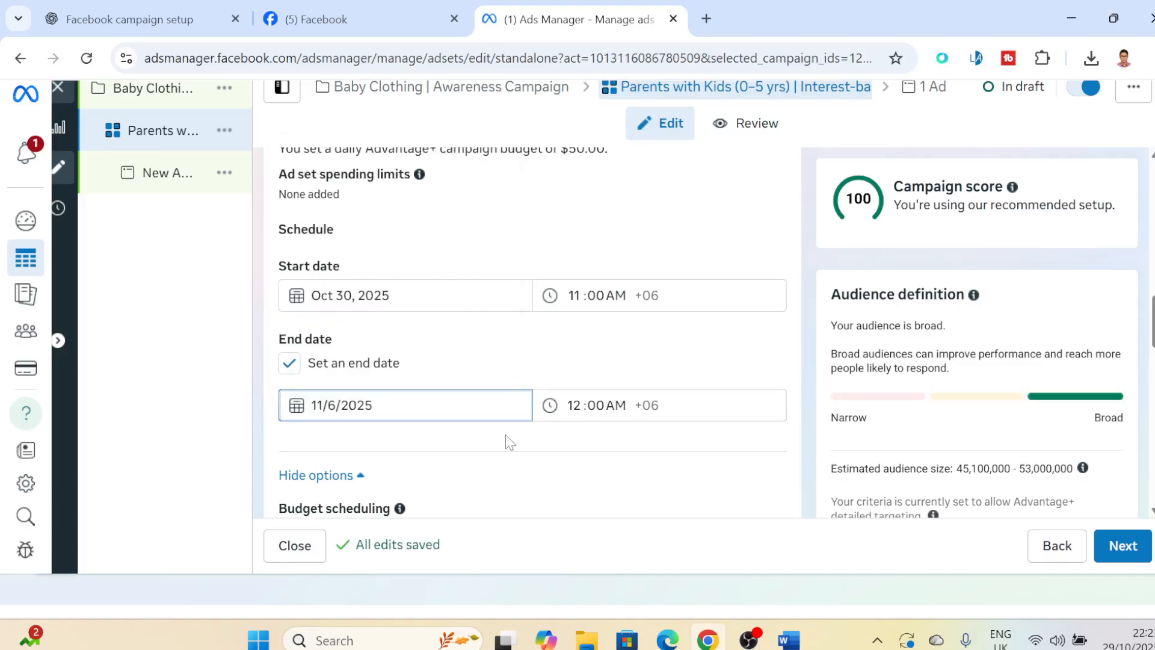
click(507, 439)
- Review the account-wide audience controls offered for all campaigns and close them without enabling any restriction
scroll(506, 434, down, 5)
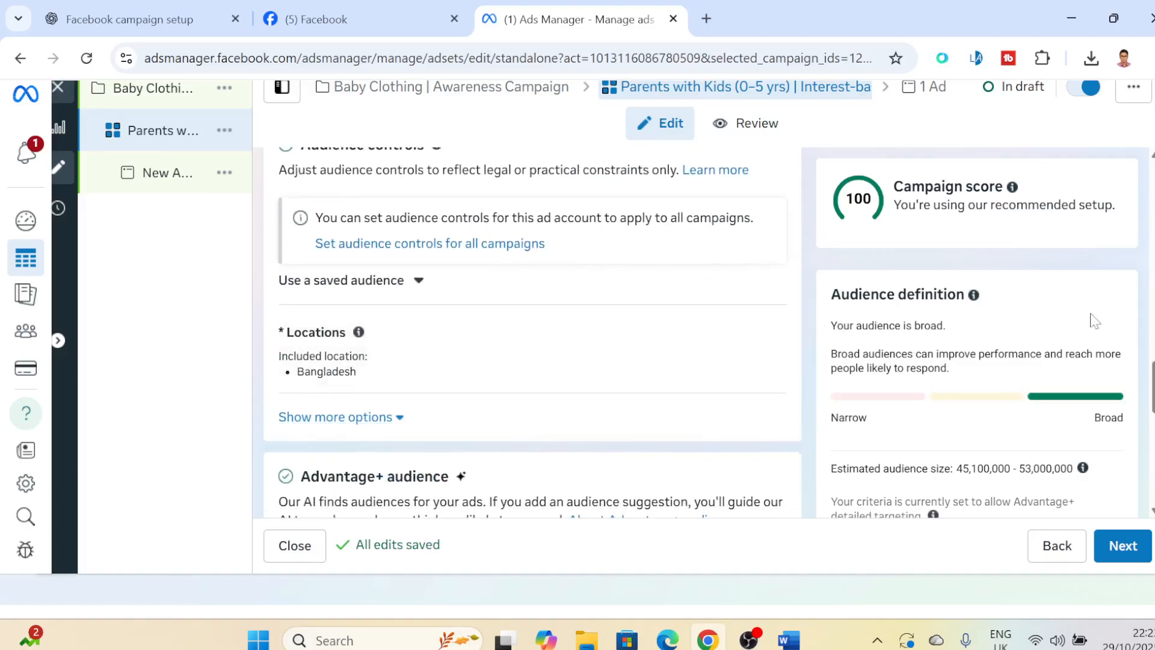
mouse_move(1152, 380)
mouse_down()
mouse_move(1153, 361)
mouse_move(1153, 371)
mouse_up()
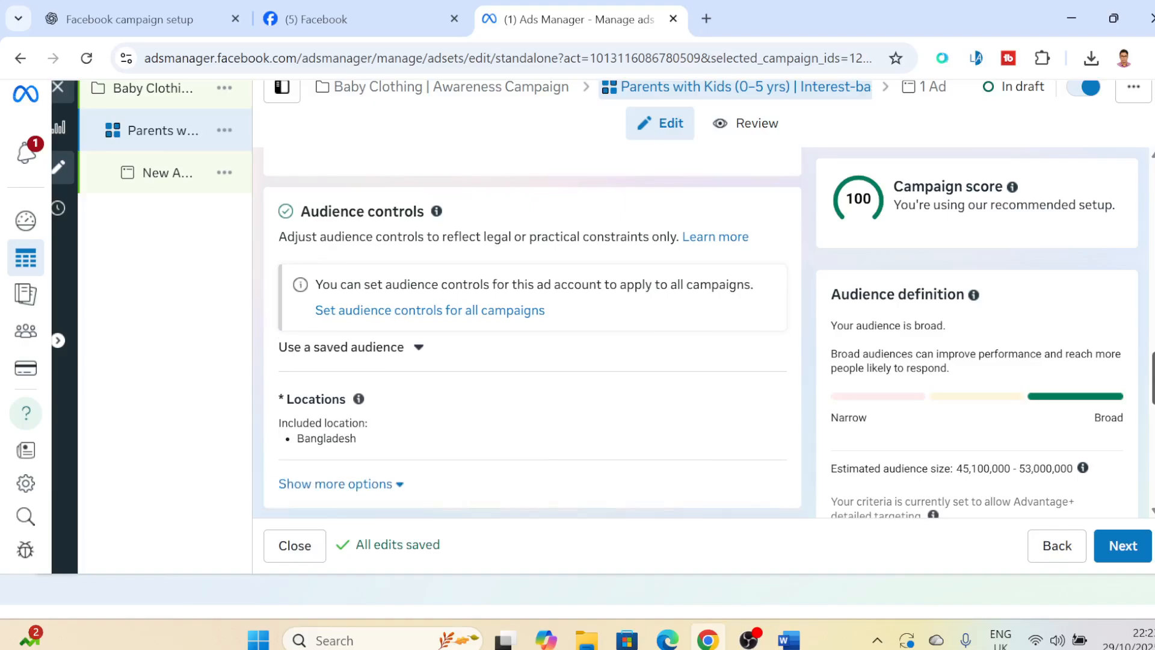
click(469, 311)
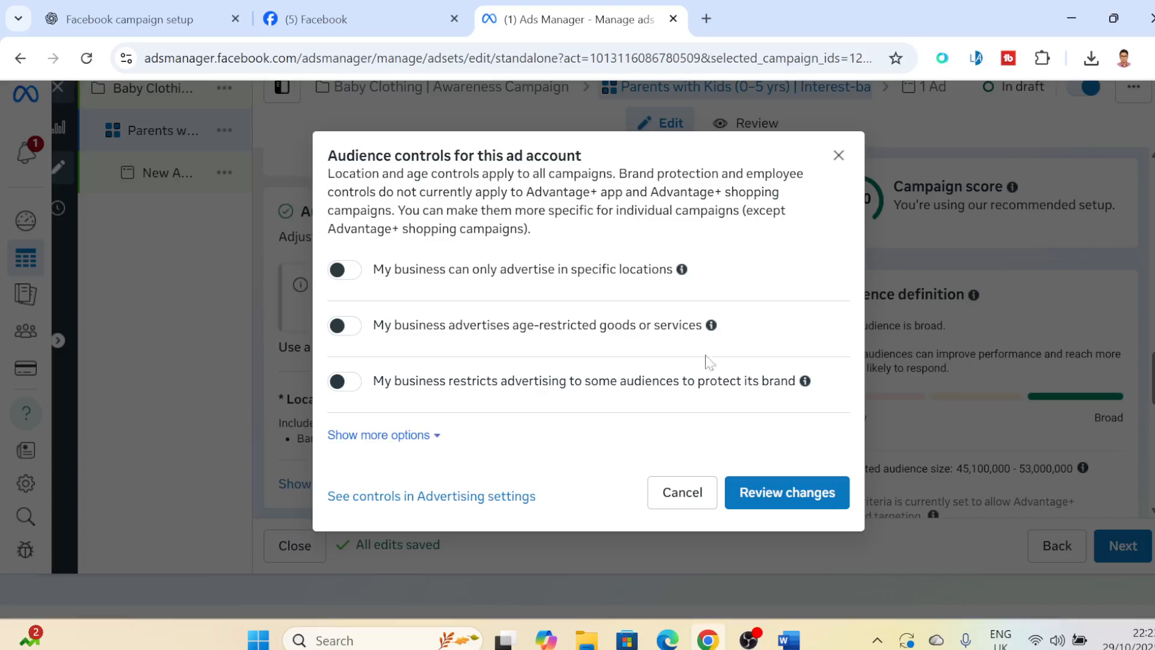
click(680, 491)
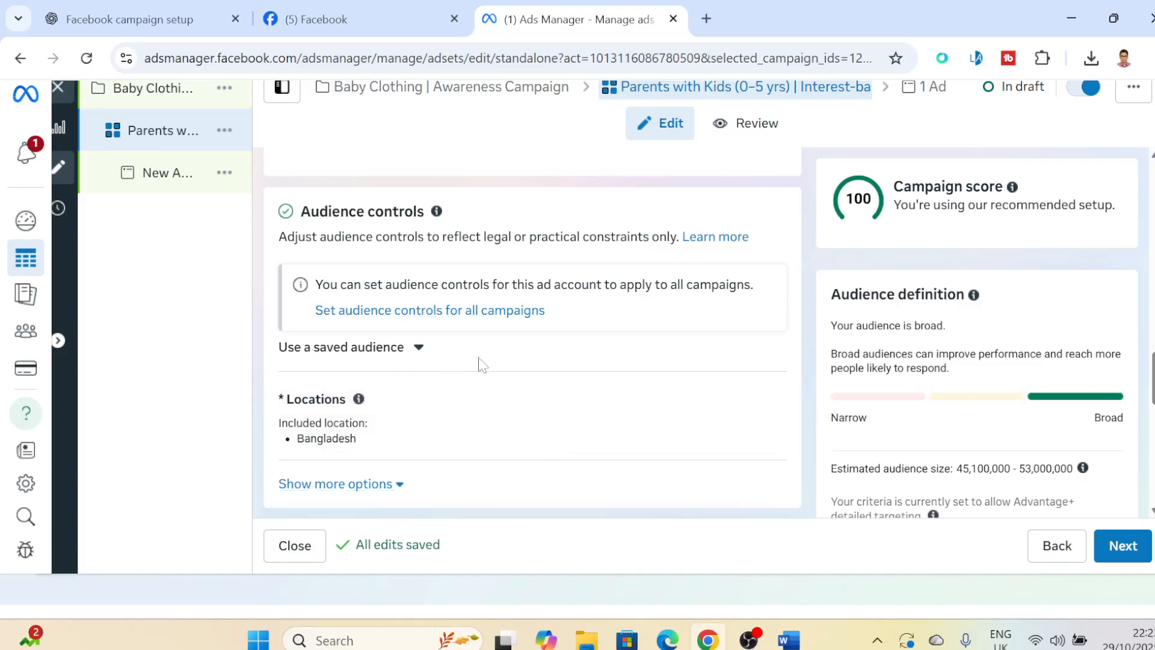
- Open the ad set's locations for editing and include the city of Dhaka, Dhaka Division, Bangladesh
scroll(1150, 390, down, 3)
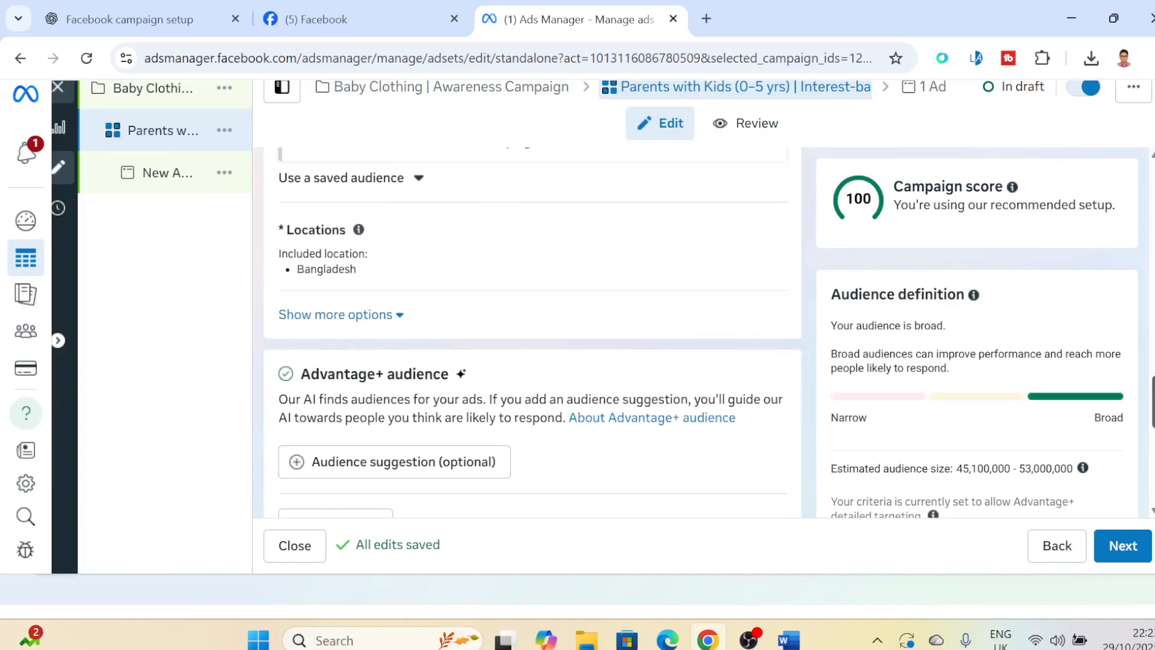
click(757, 236)
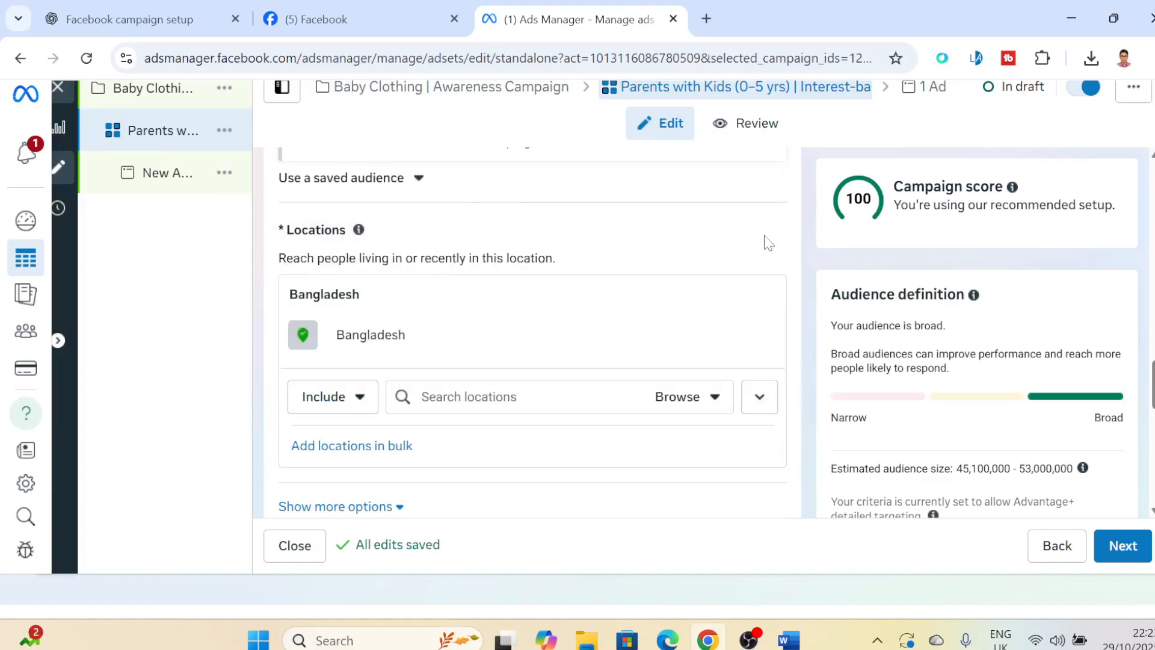
click(365, 401)
click(361, 398)
click(475, 397)
text(D)
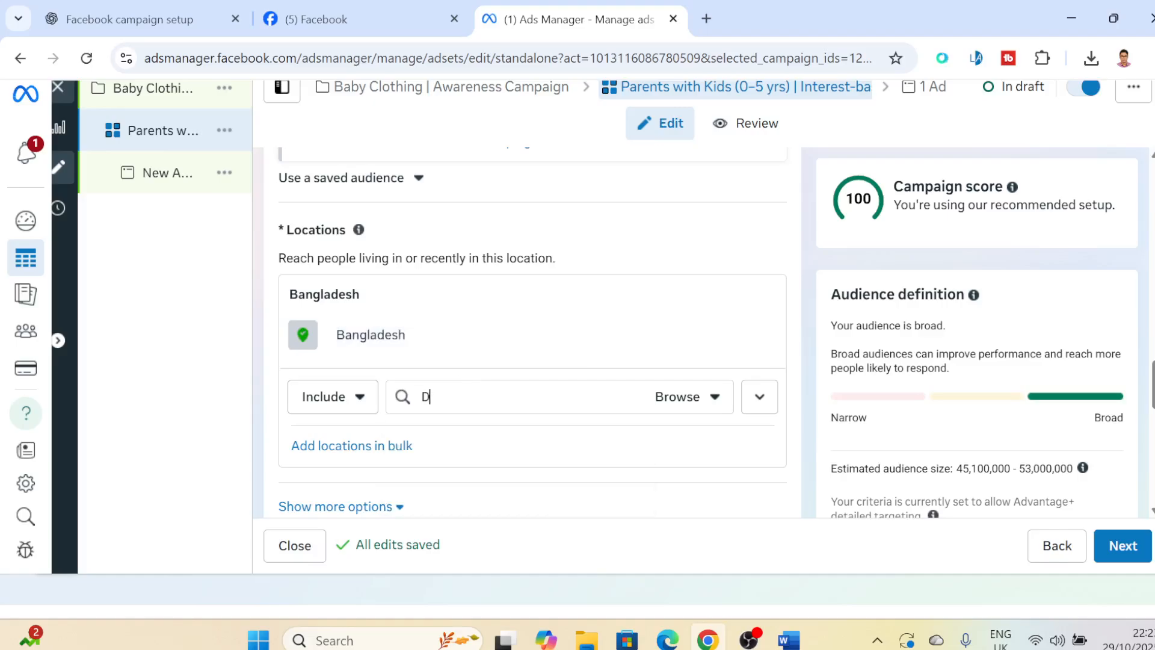
text(haka)
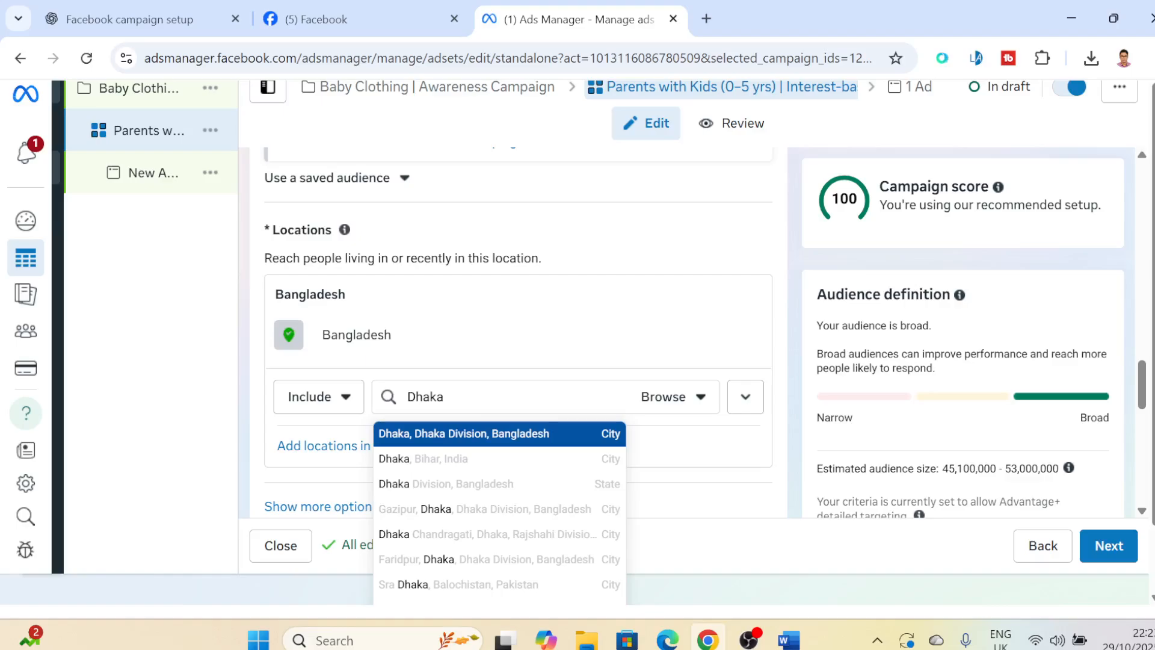
click(476, 438)
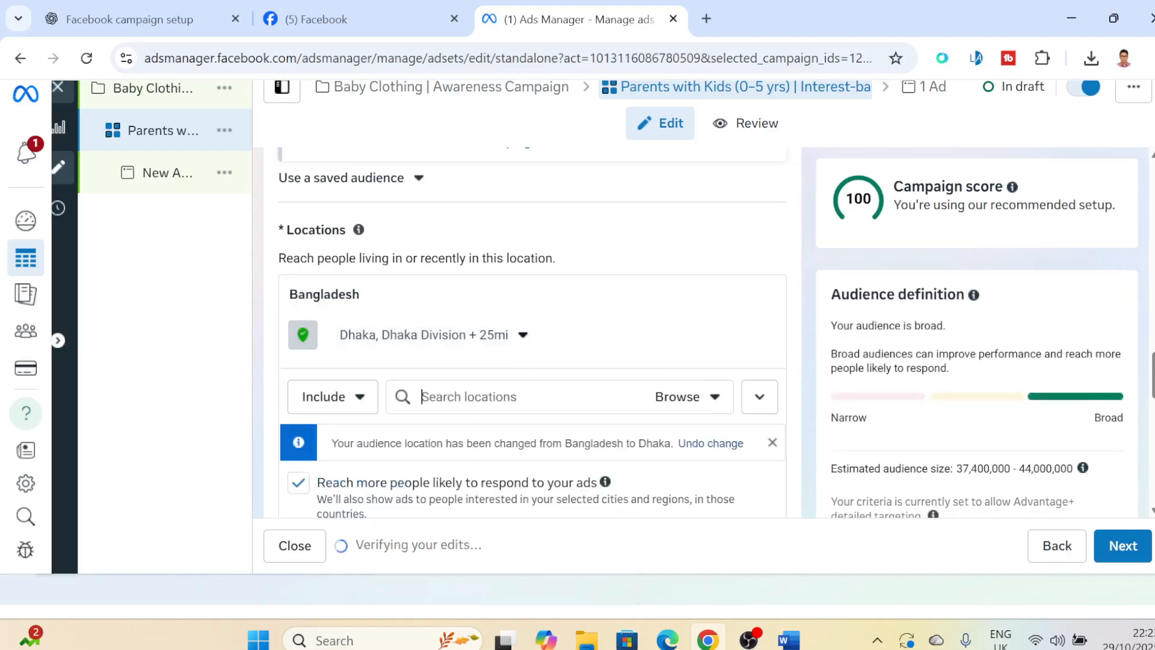
mouse_move(765, 335)
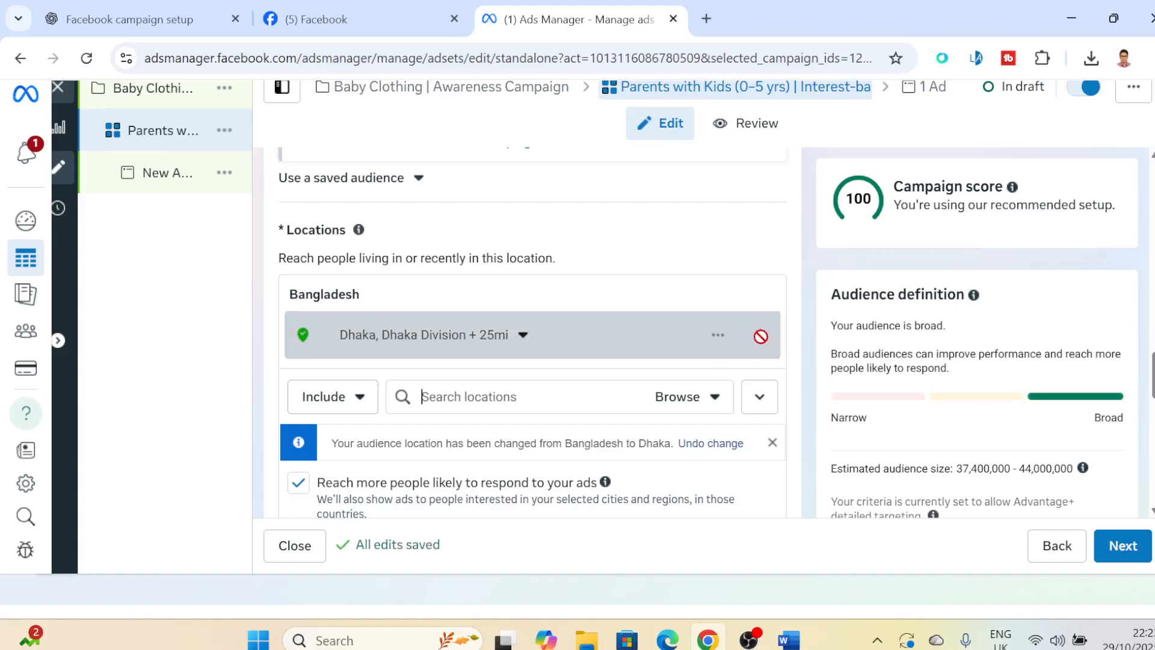
- Show the location map, include Banasree, Dhaka, Bangladesh, and set its targeting radius to 20 miles
click(759, 396)
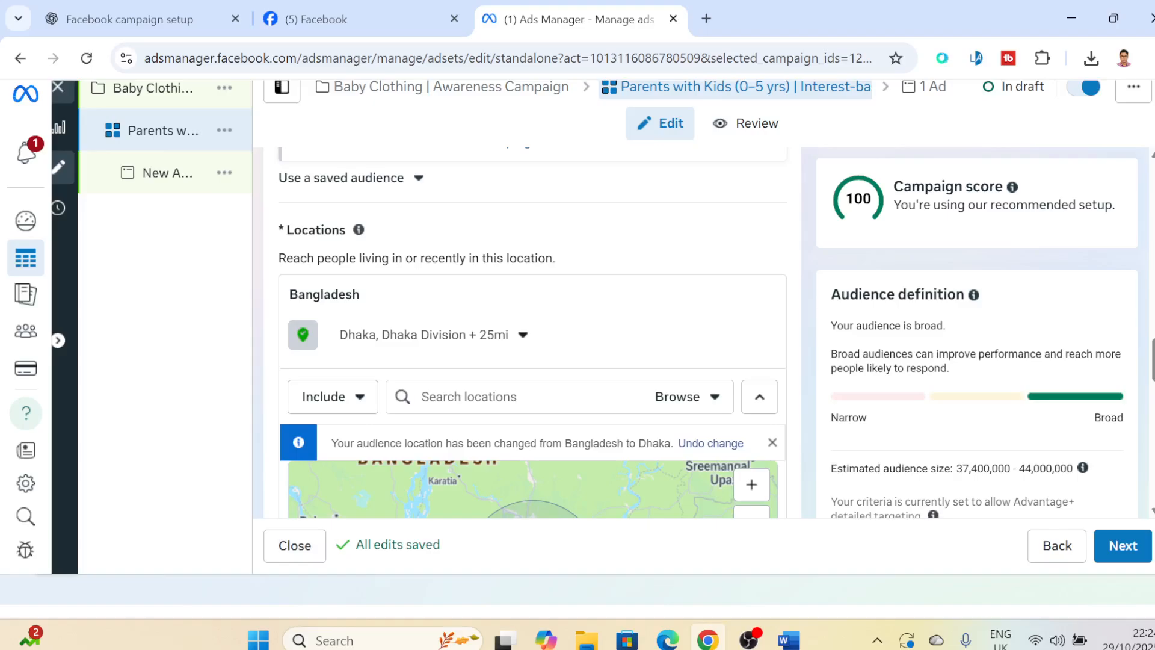
text(Banasree)
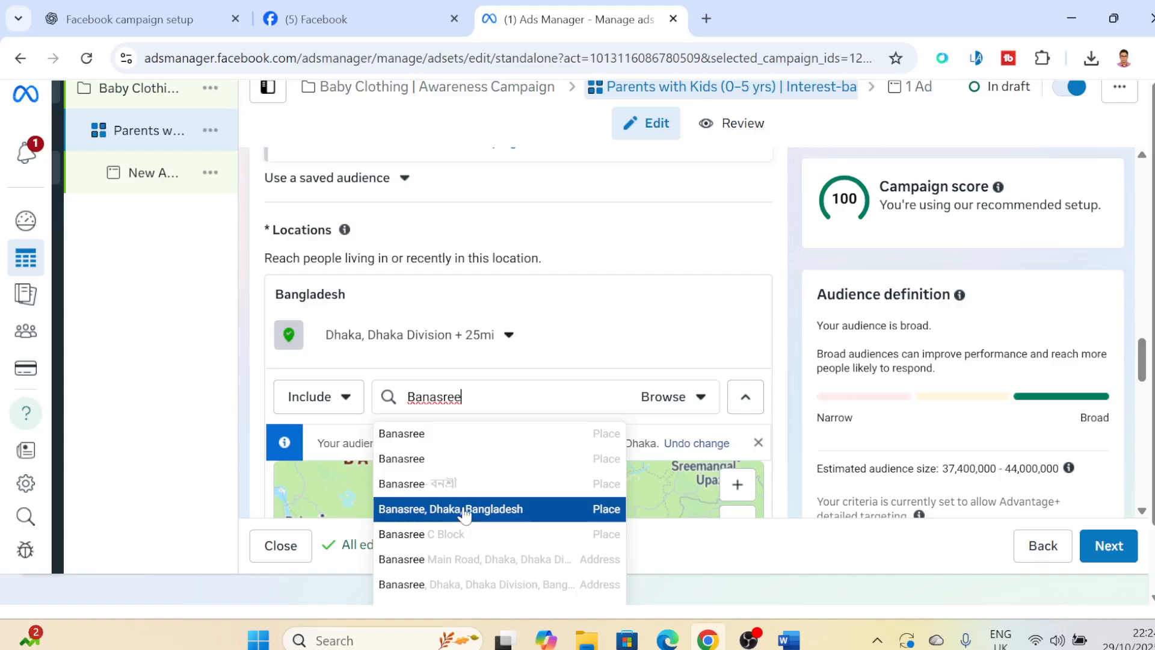
click(463, 510)
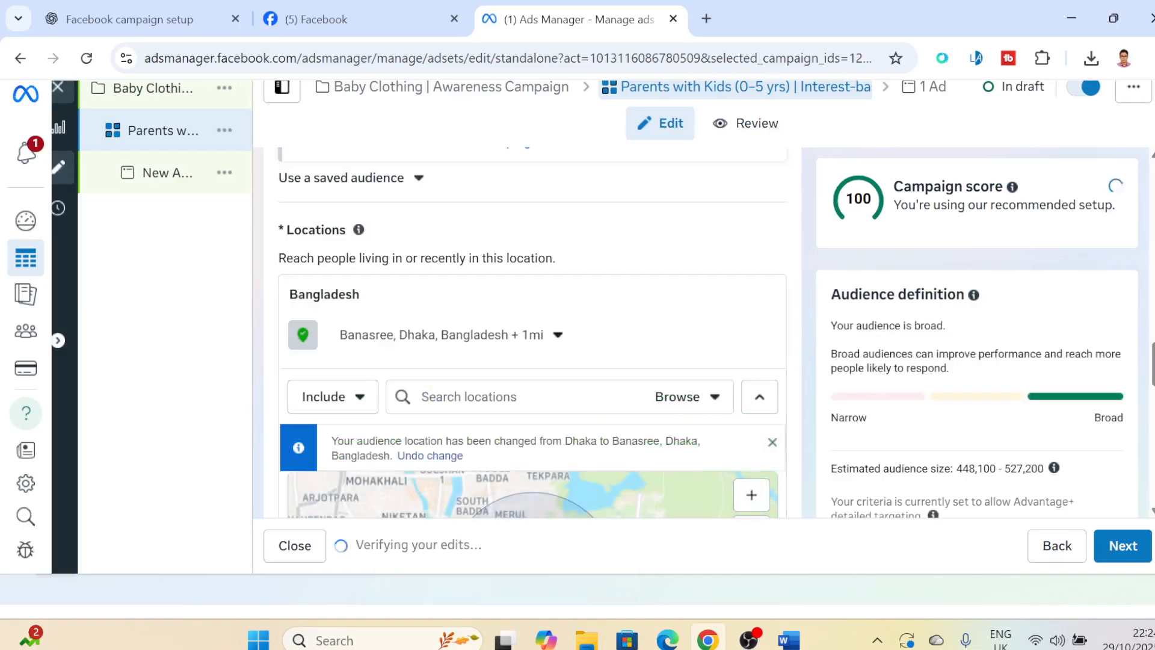
click(558, 335)
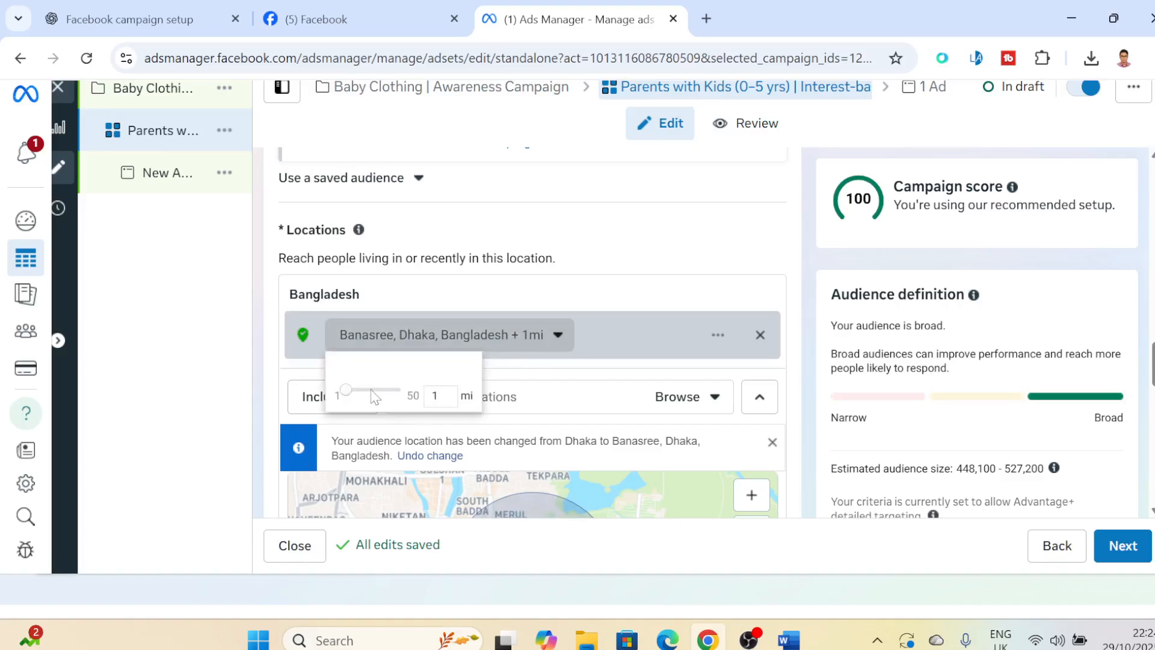
drag(347, 398, 374, 399)
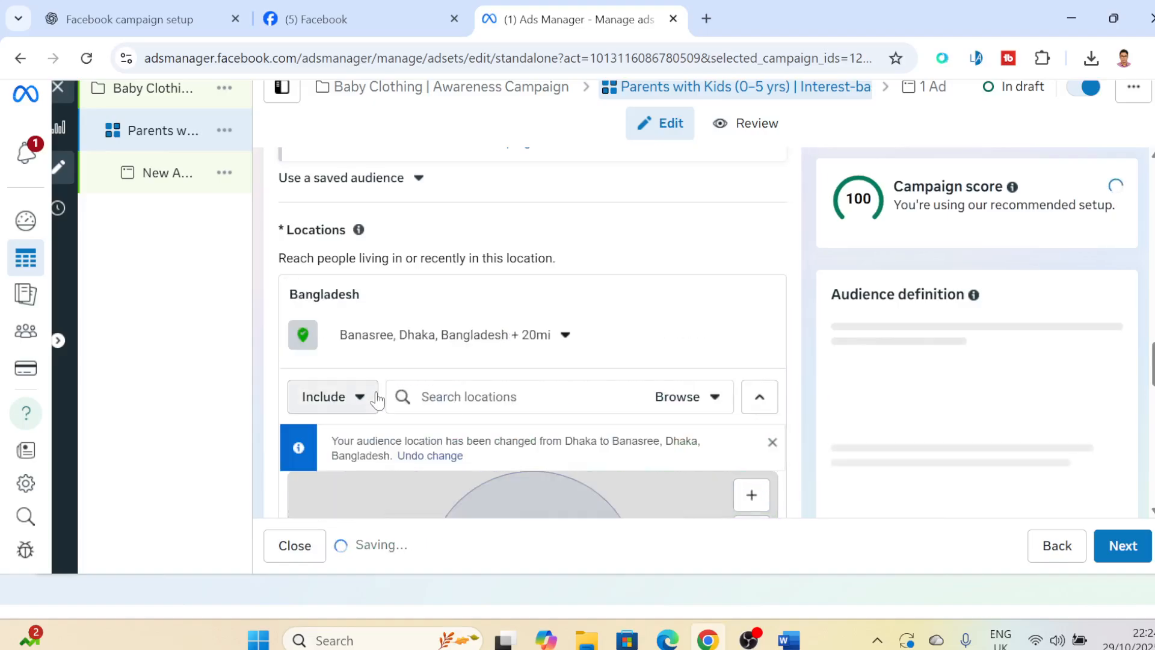
click(563, 336)
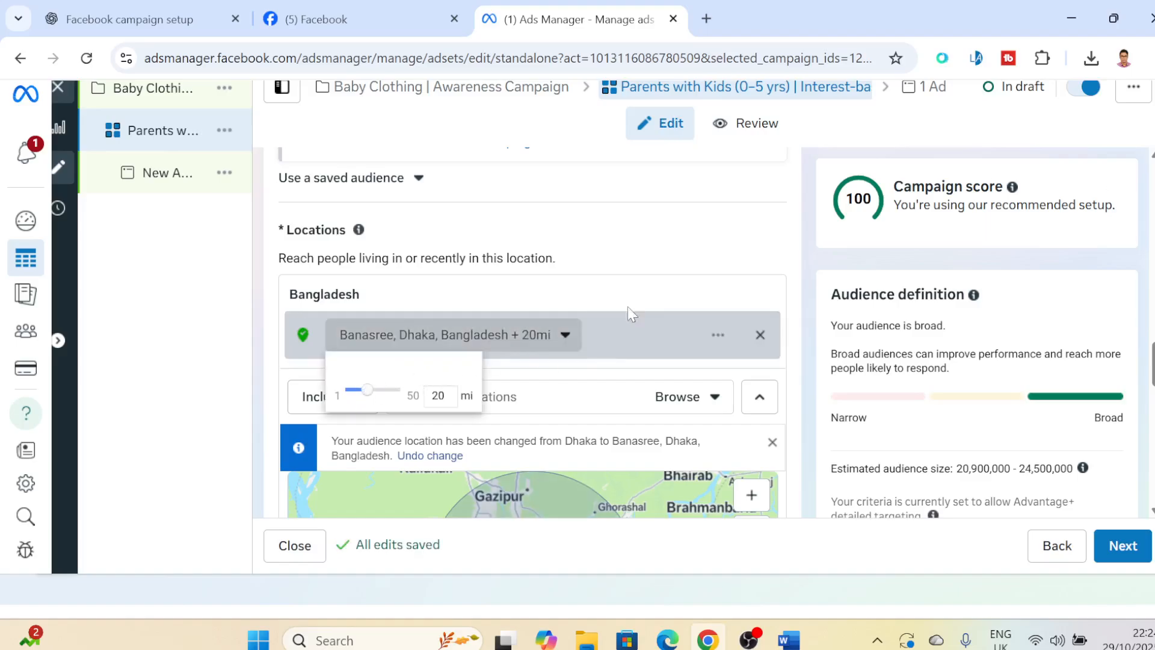
click(703, 235)
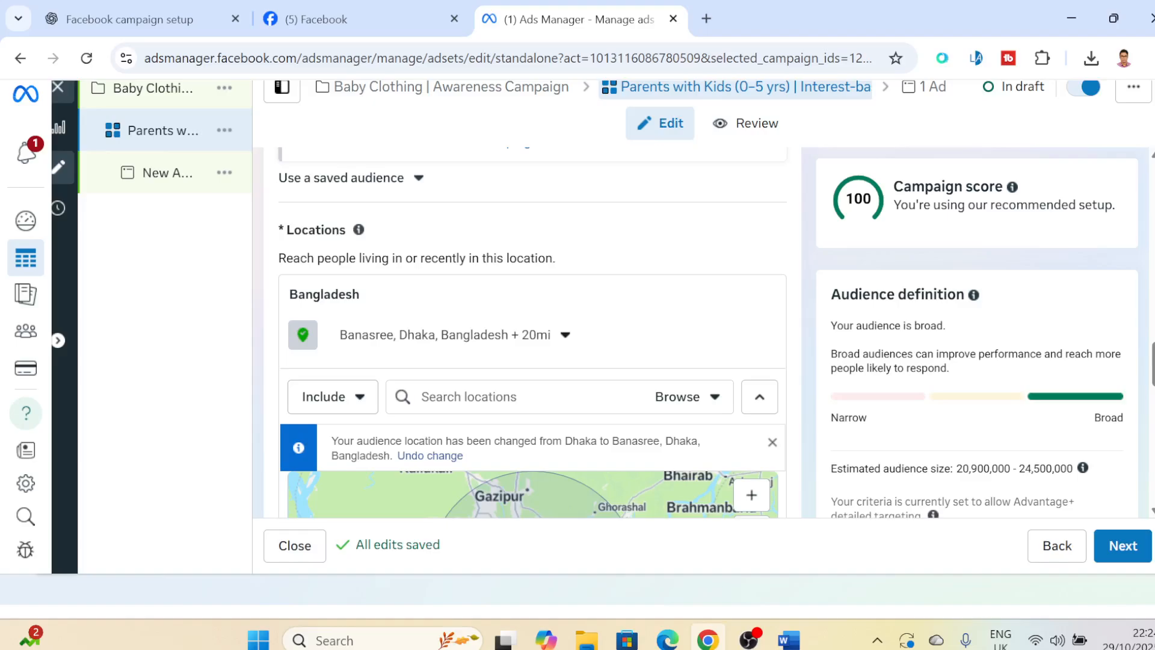
- Review the location map and the minimum age choices under the additional audience control options without picking another age
scroll(532, 337, down, 3)
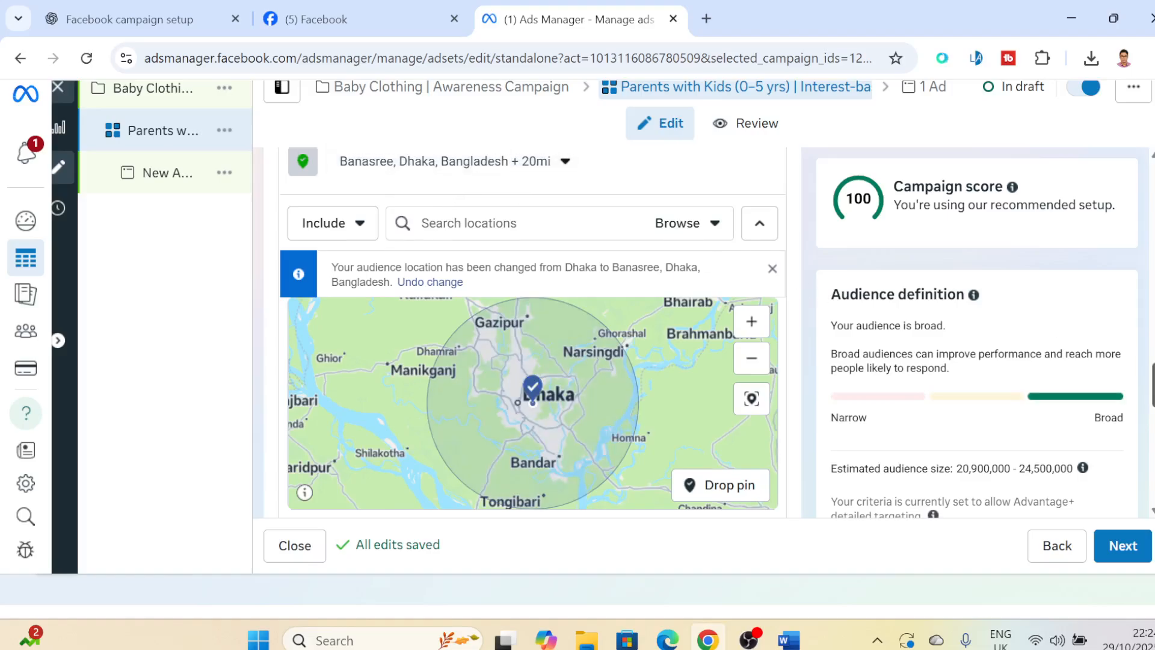
scroll(532, 331, down, 5)
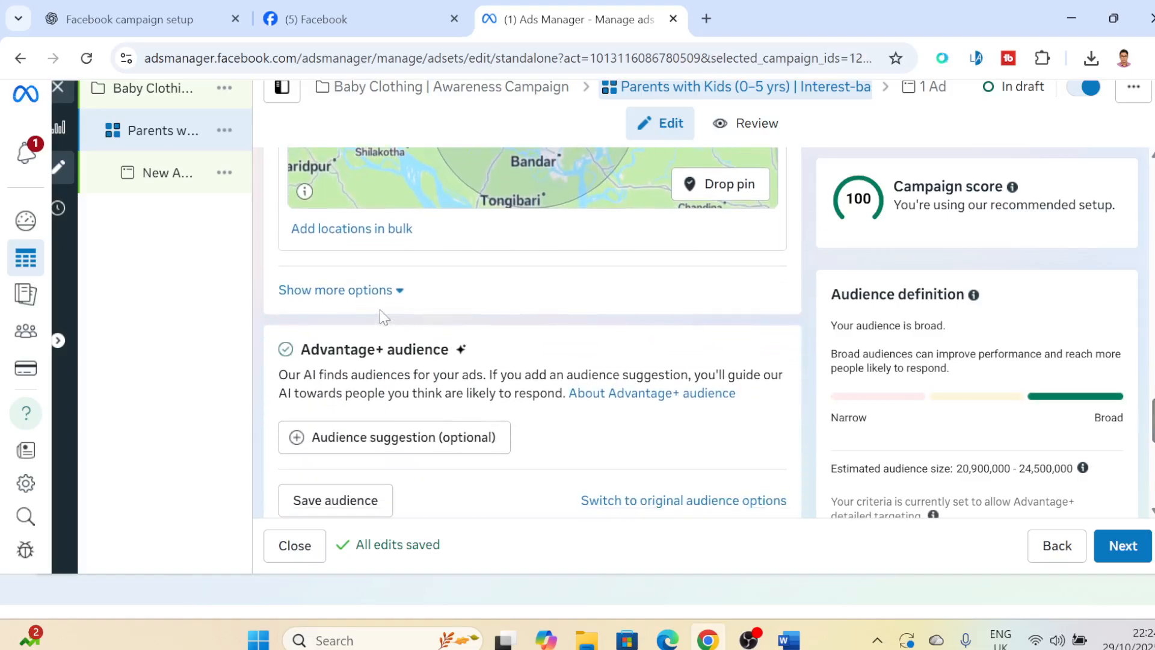
click(397, 291)
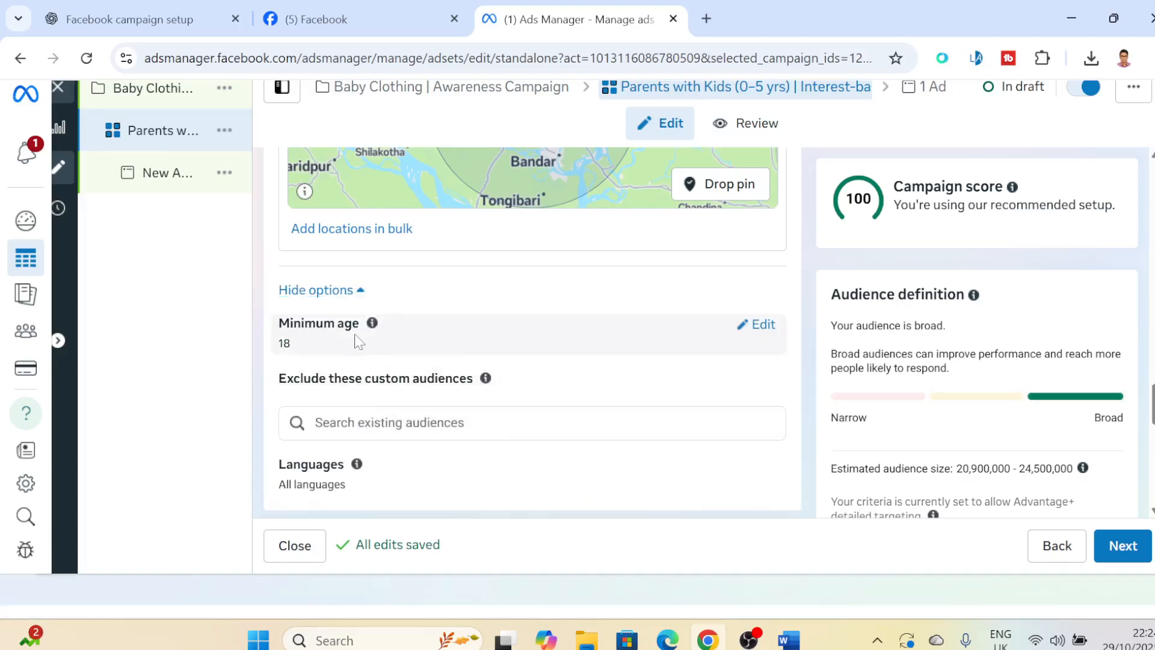
click(762, 325)
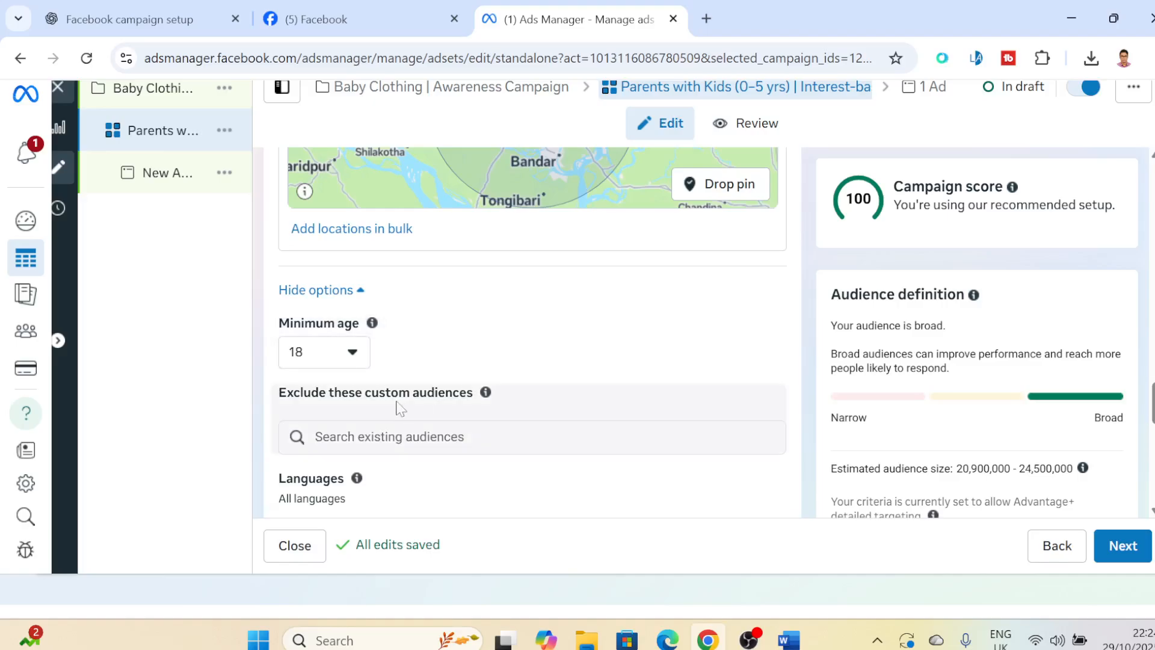
click(353, 353)
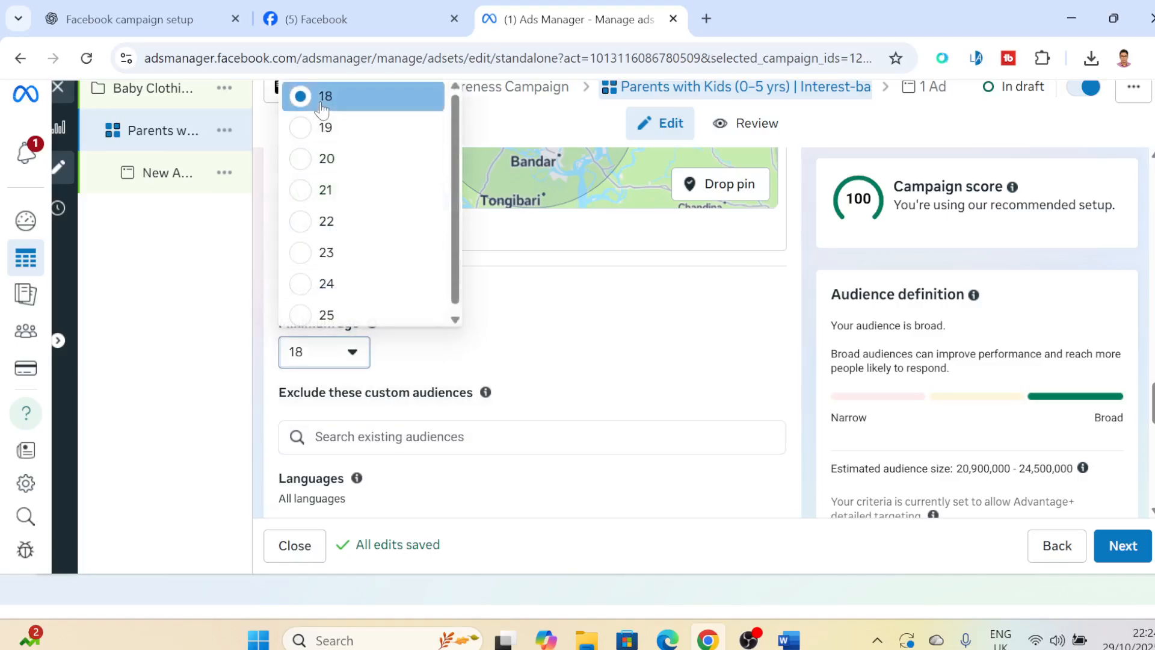
click(468, 353)
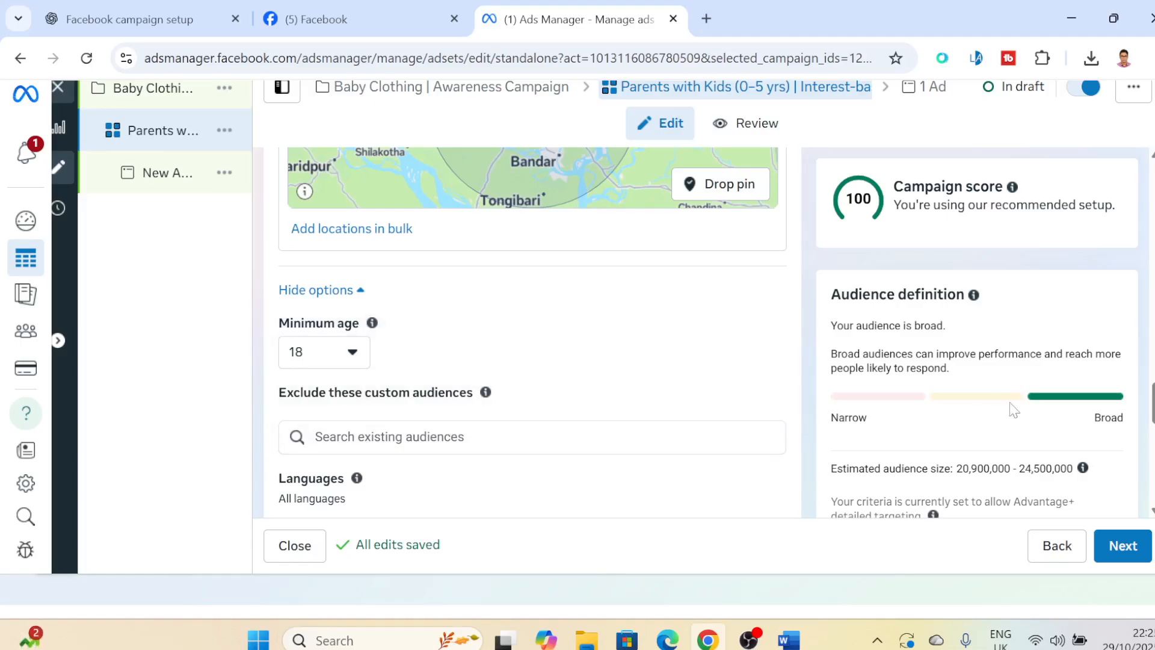
- Check the prompt for switching to original audience options and choose to use Advantage+ audience
scroll(532, 331, down, 4)
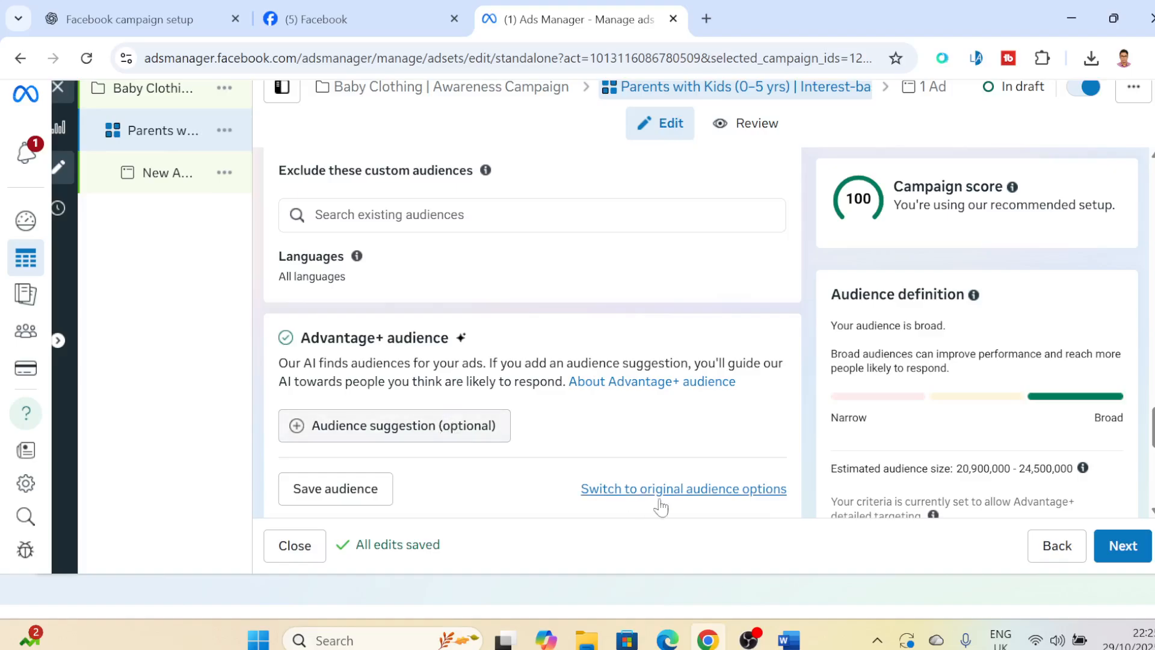
click(711, 492)
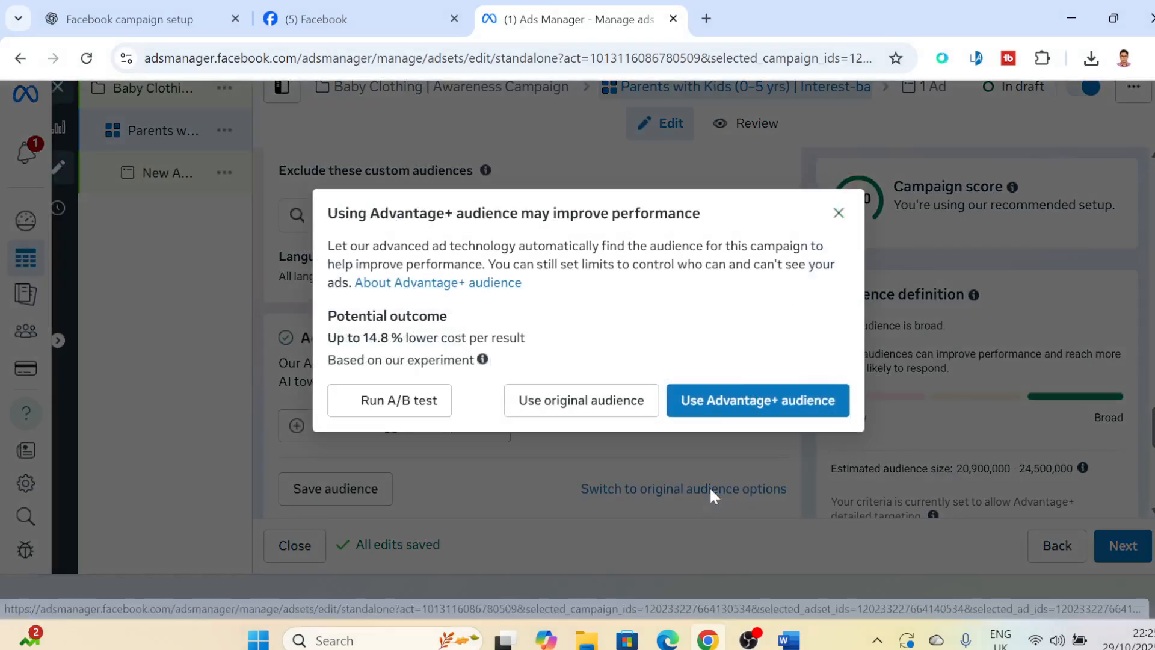
click(744, 401)
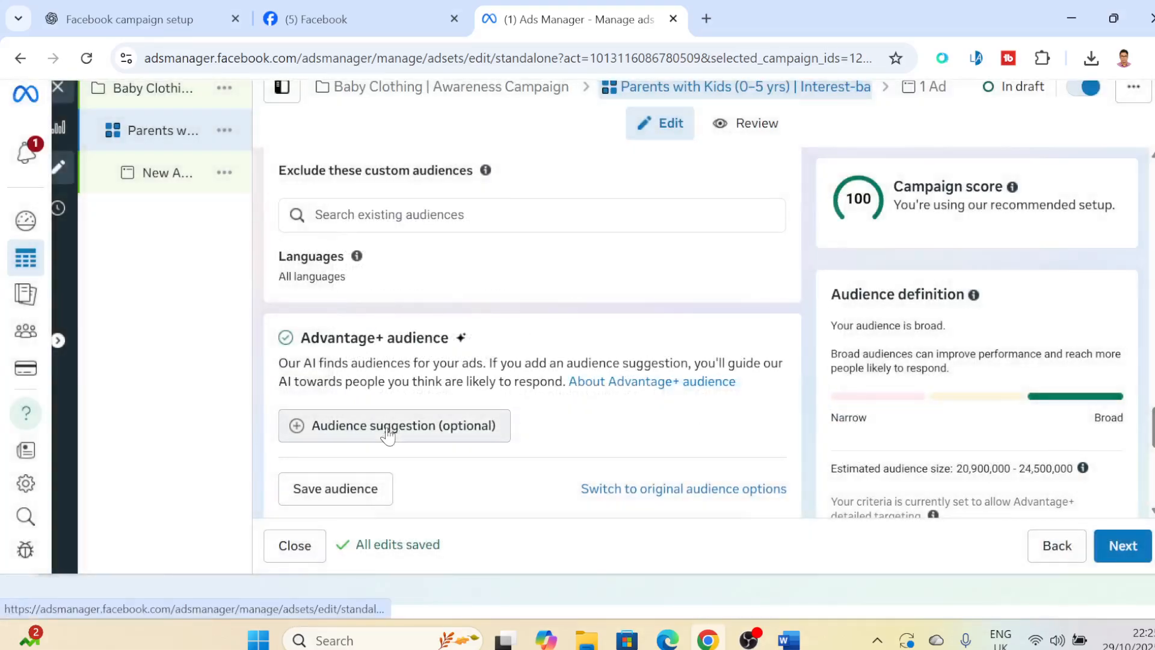
- Add an Advantage+ audience suggestion with an age range of 20 to 50 and open its gender setting for editing
click(388, 431)
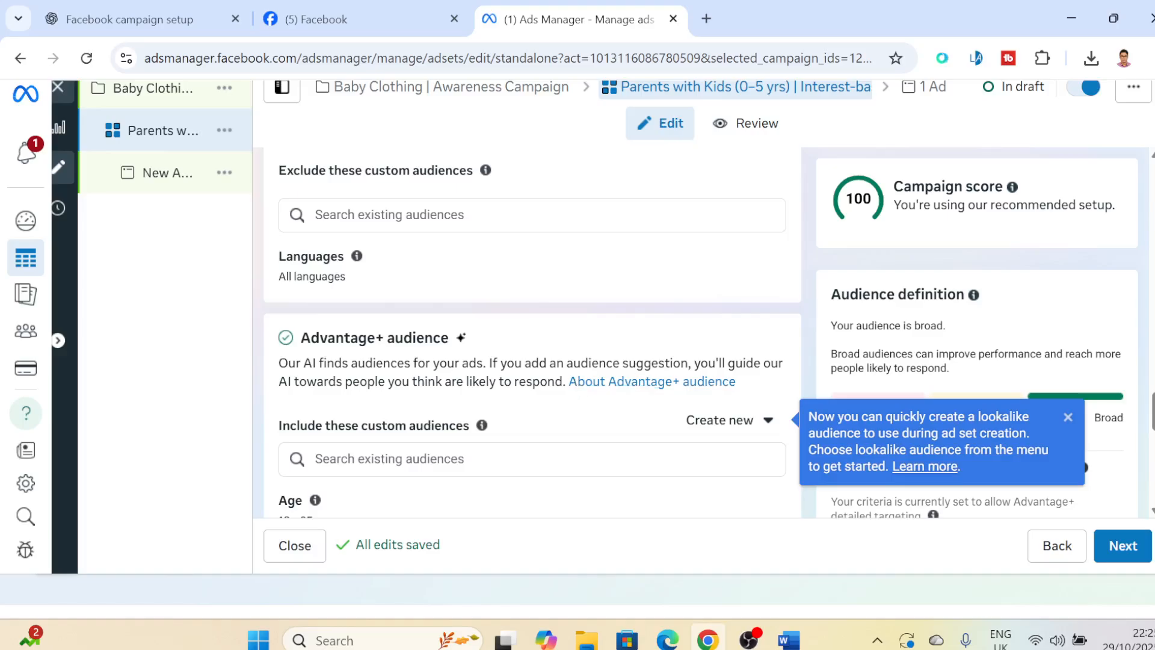
drag(1153, 411, 1152, 433)
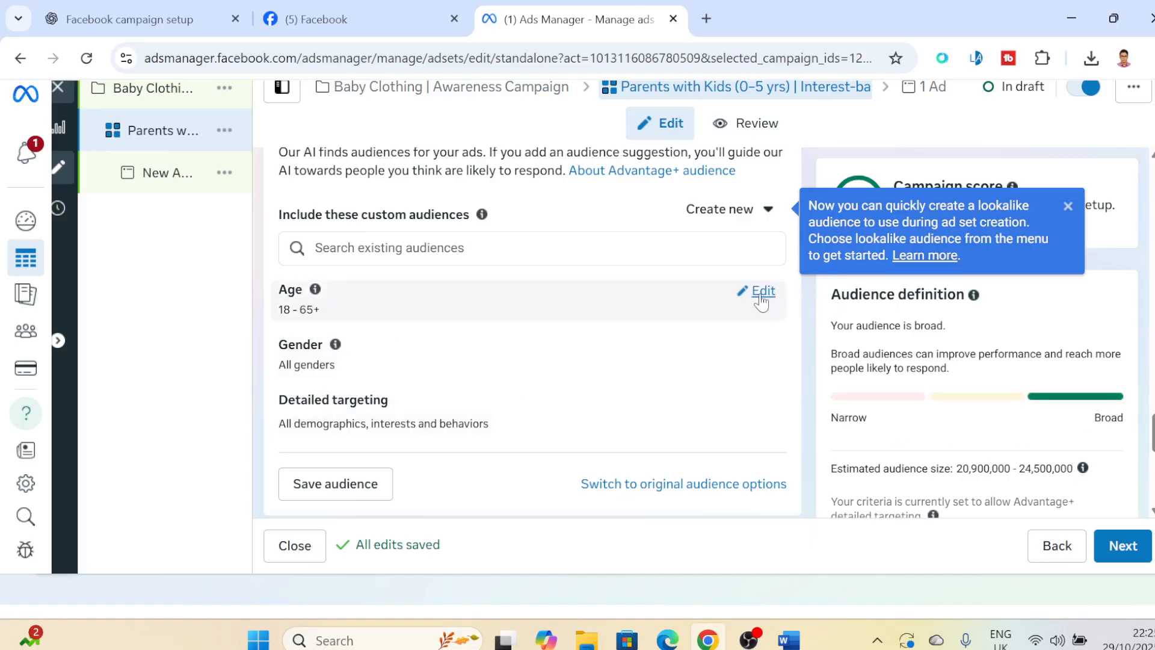
click(761, 293)
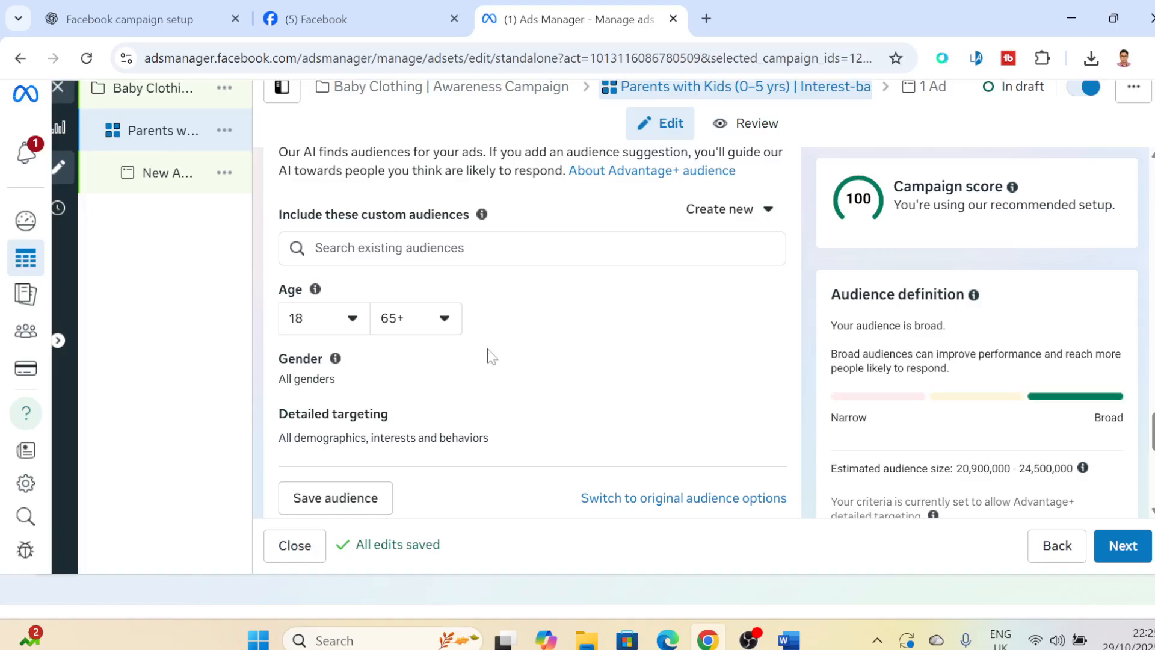
click(353, 319)
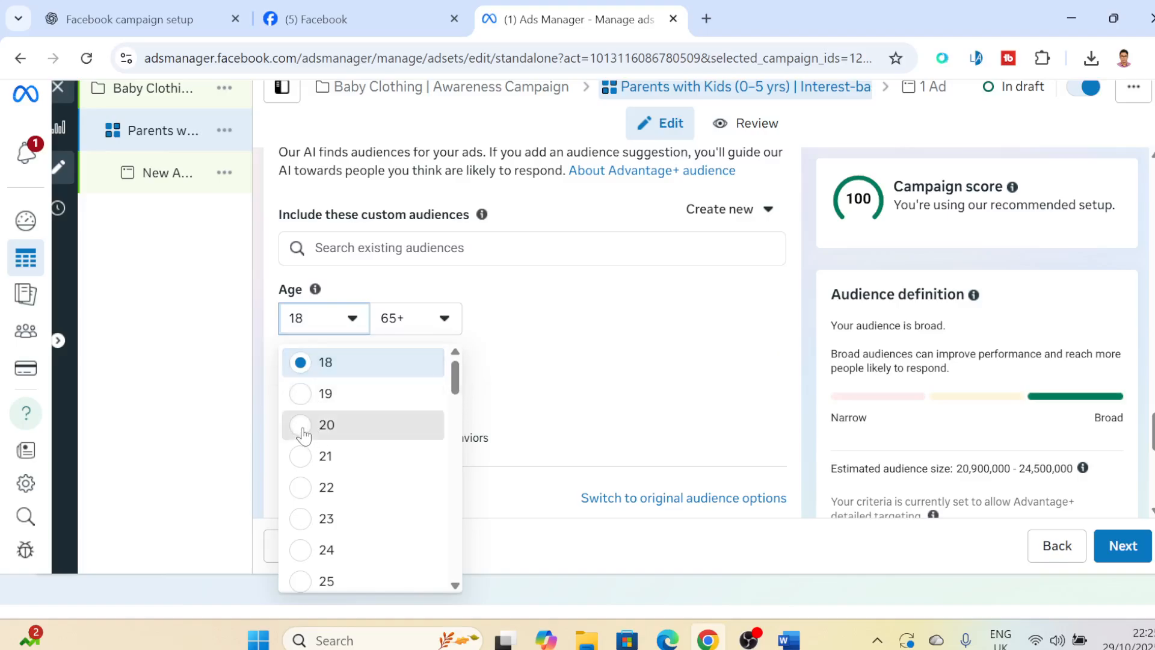
click(444, 322)
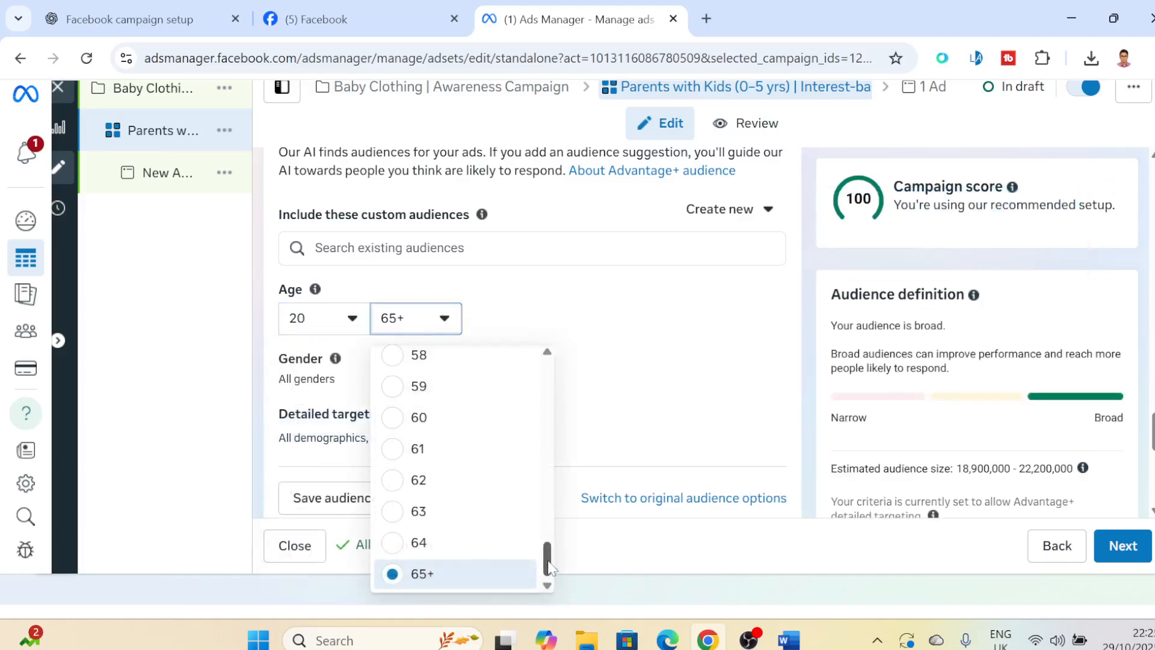
drag(545, 559, 542, 472)
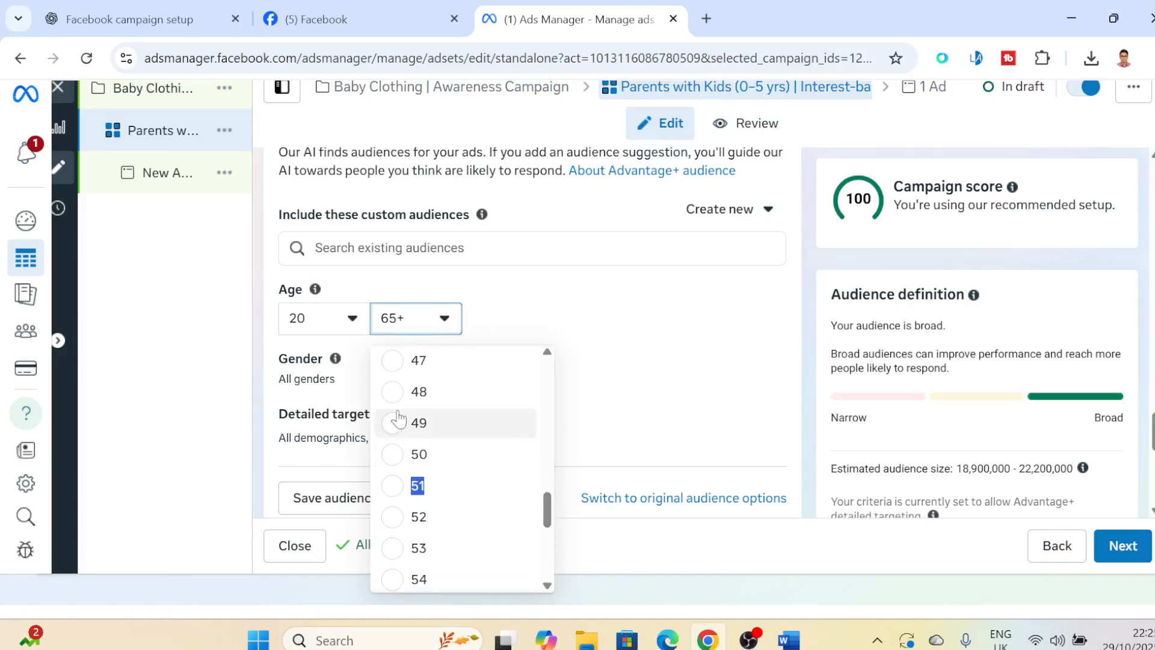
click(392, 454)
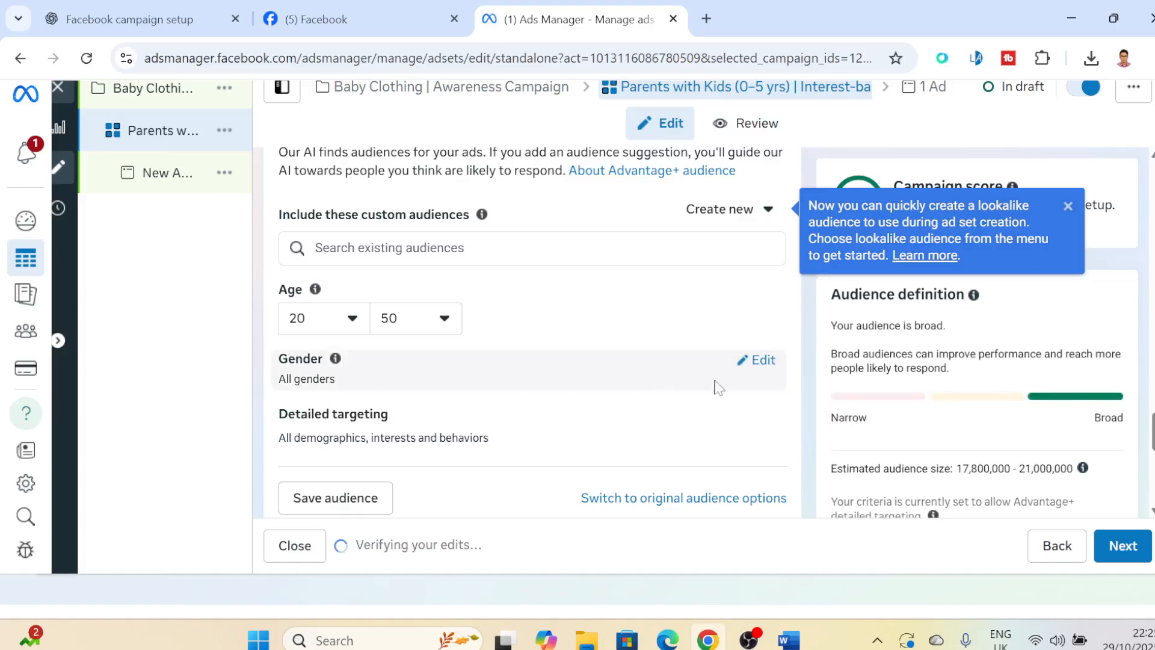
click(765, 361)
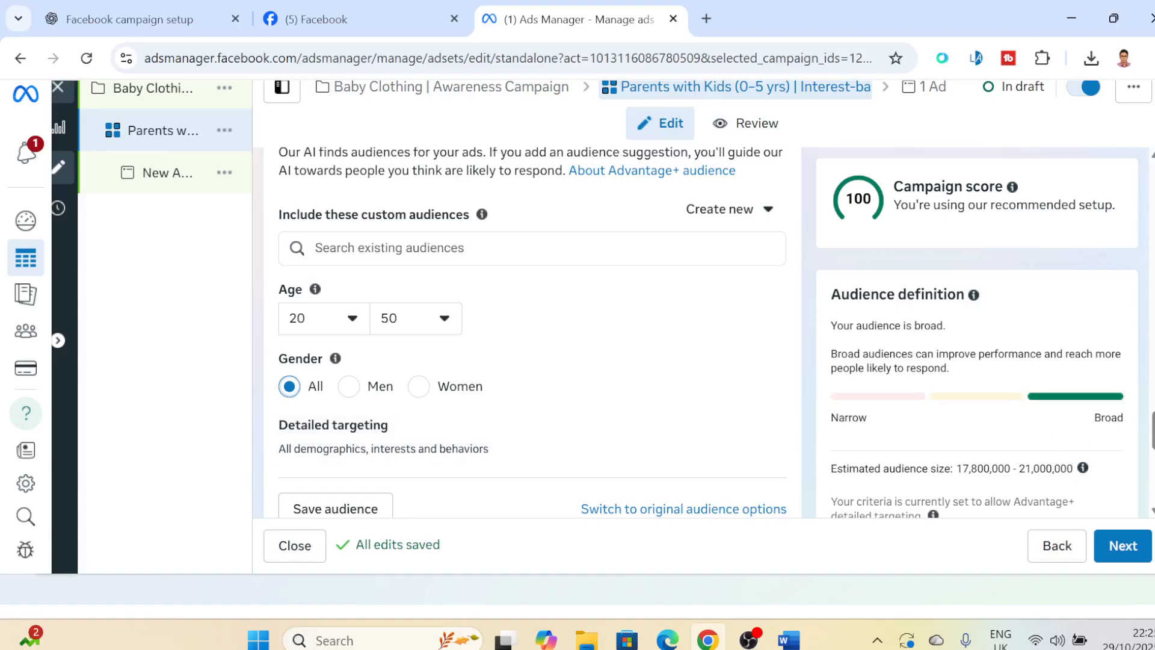
scroll(524, 403, down, 1)
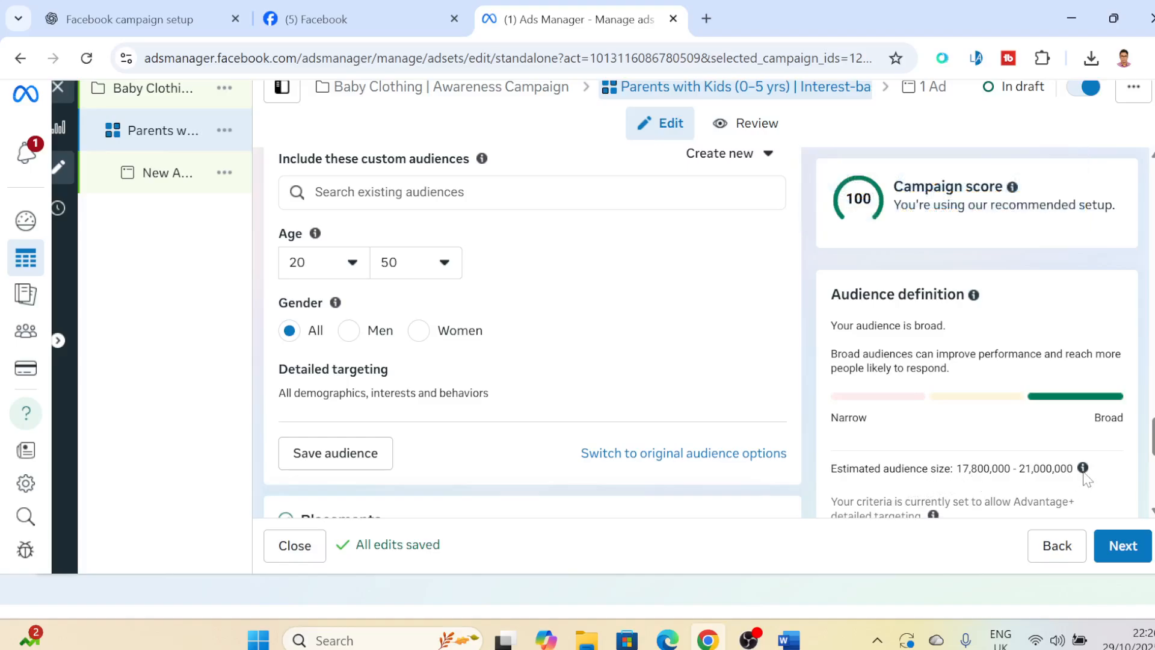
- Open the detailed targeting for editing and check the target audience details in the Word campaign plan
mouse_move(1084, 476)
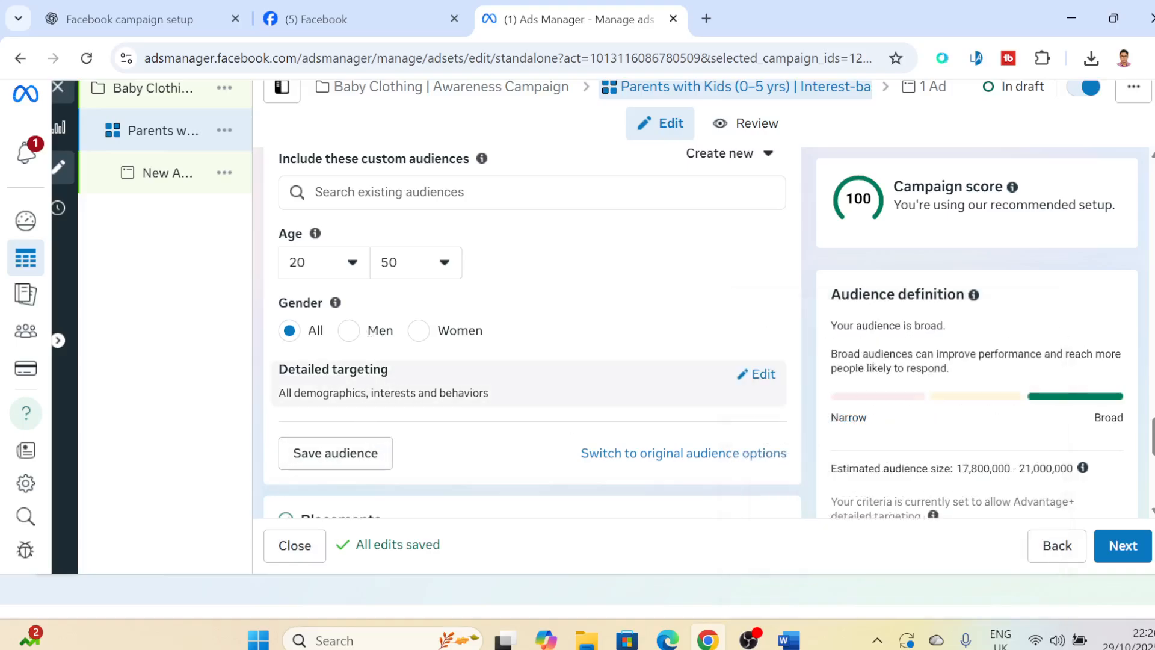
click(770, 381)
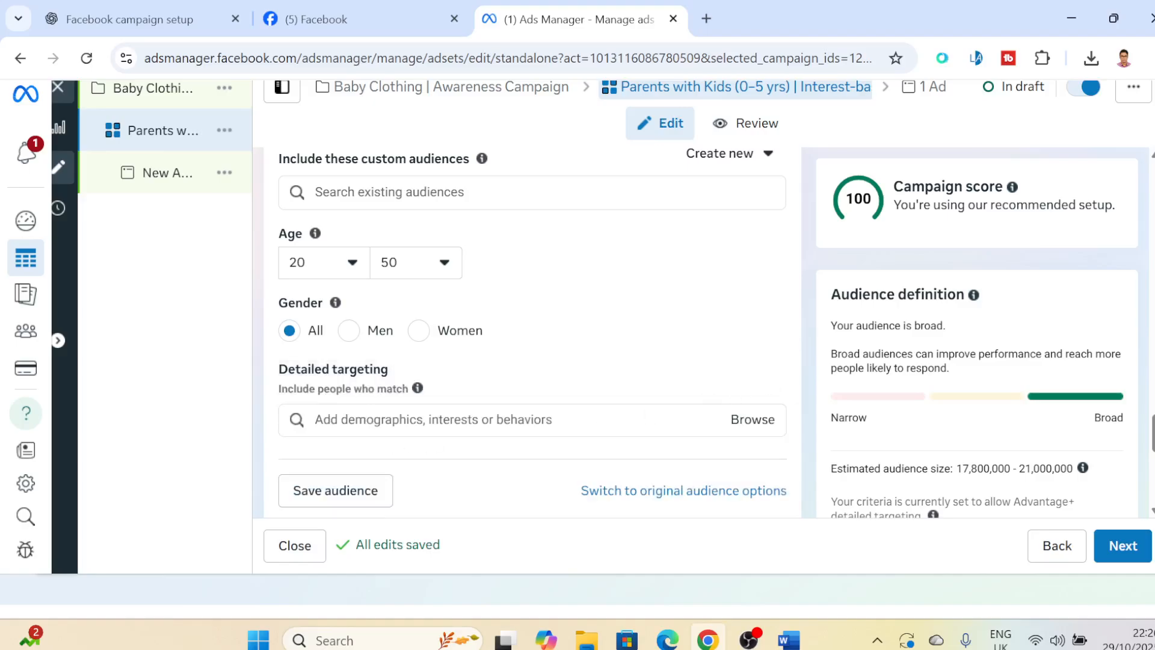
click(789, 640)
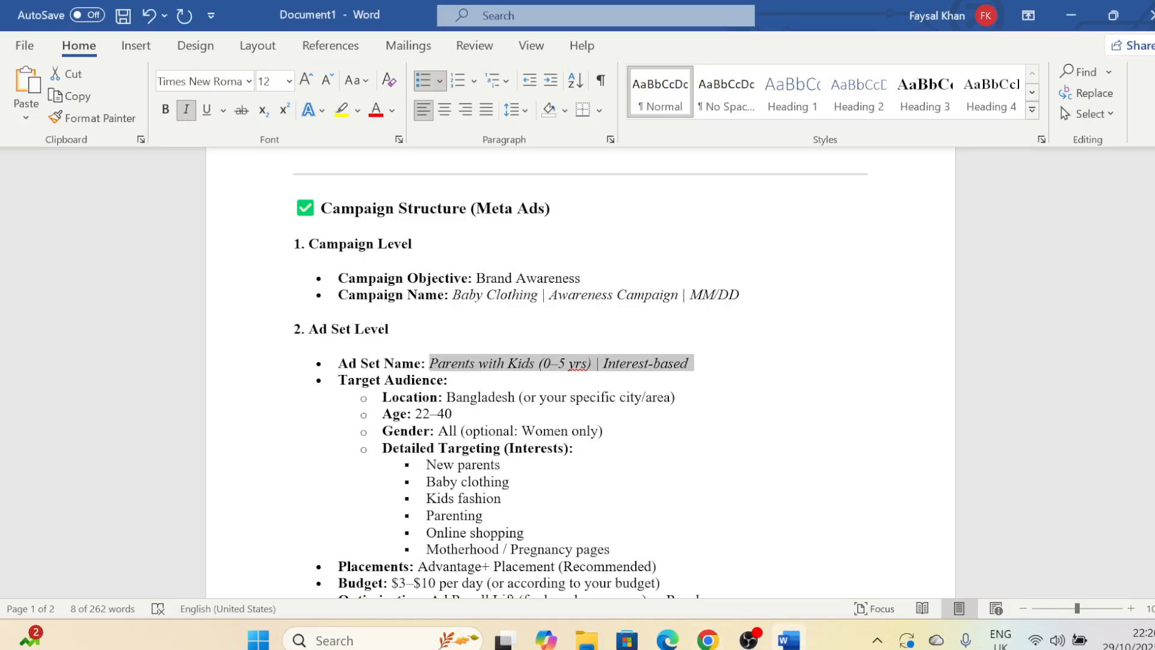
scroll(580, 373, down, 3)
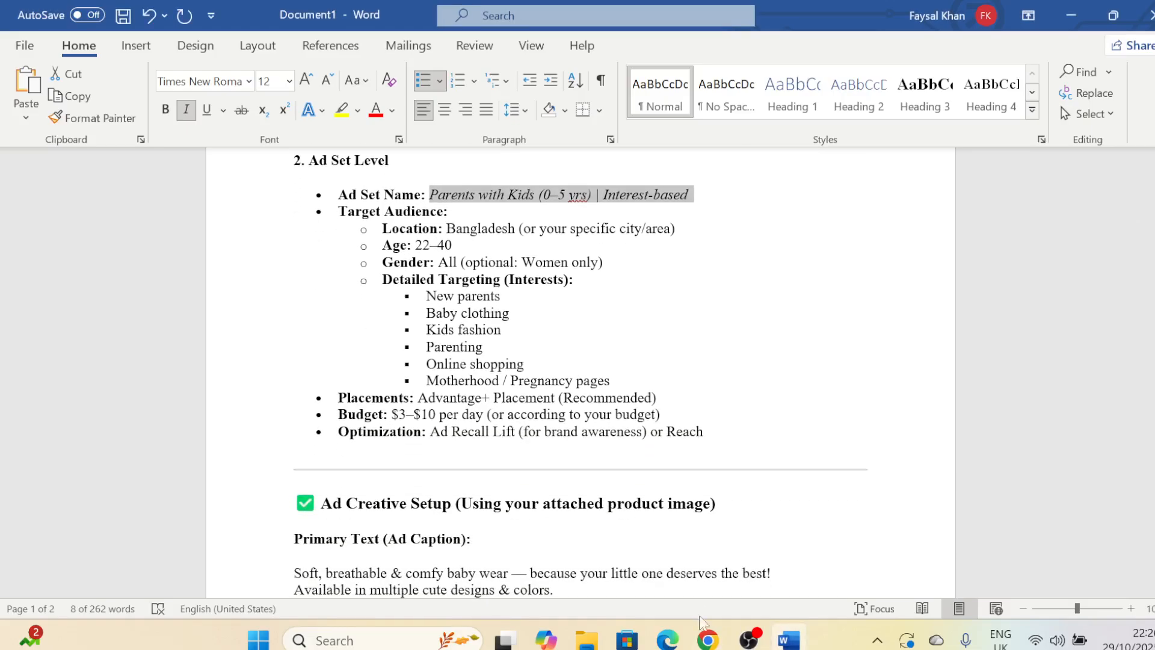
- Switch back to Ads Manager in Chrome and set the suggested audience's age range to 22 to 40
click(706, 638)
click(348, 262)
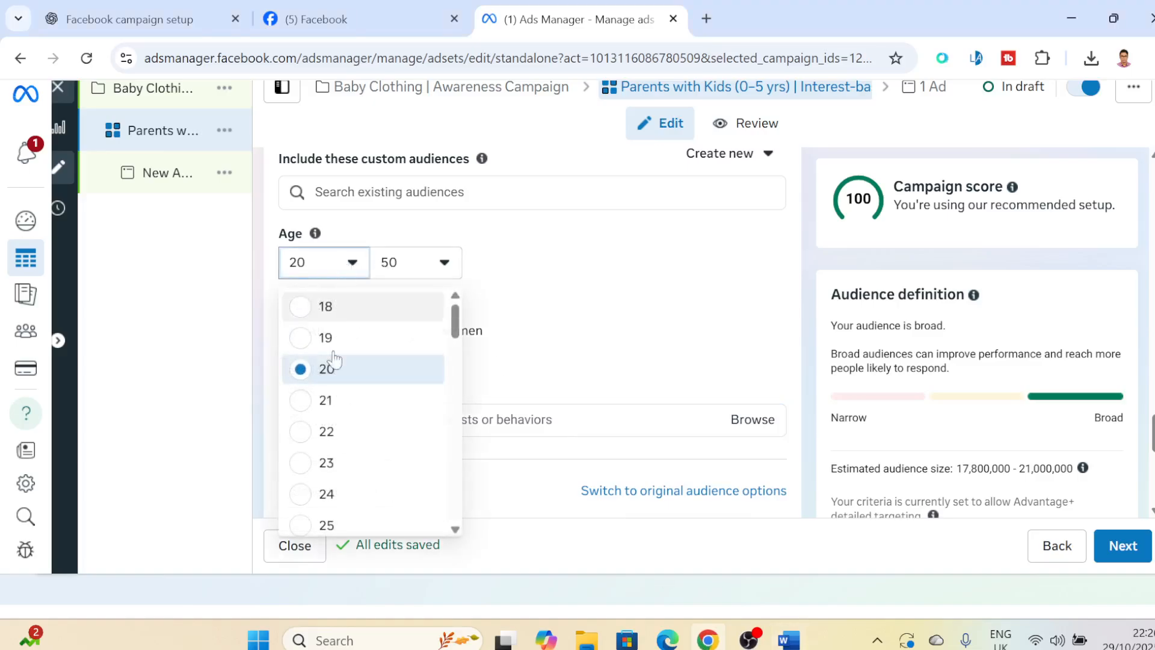
click(325, 429)
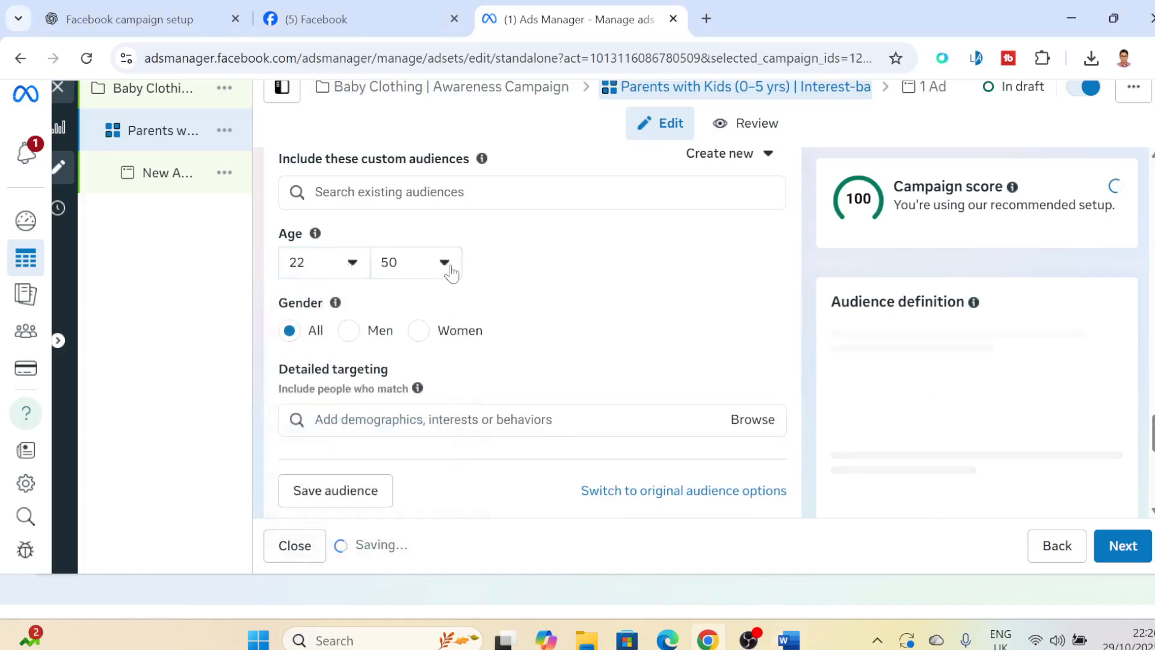
click(448, 270)
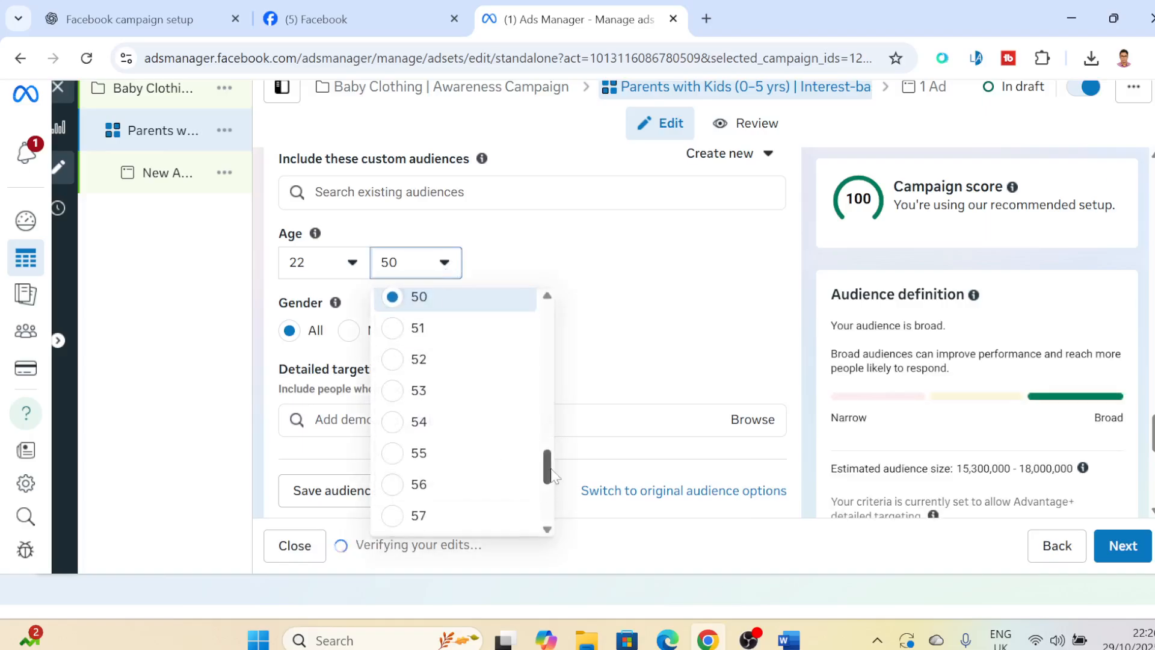
scroll(551, 475, up, 6)
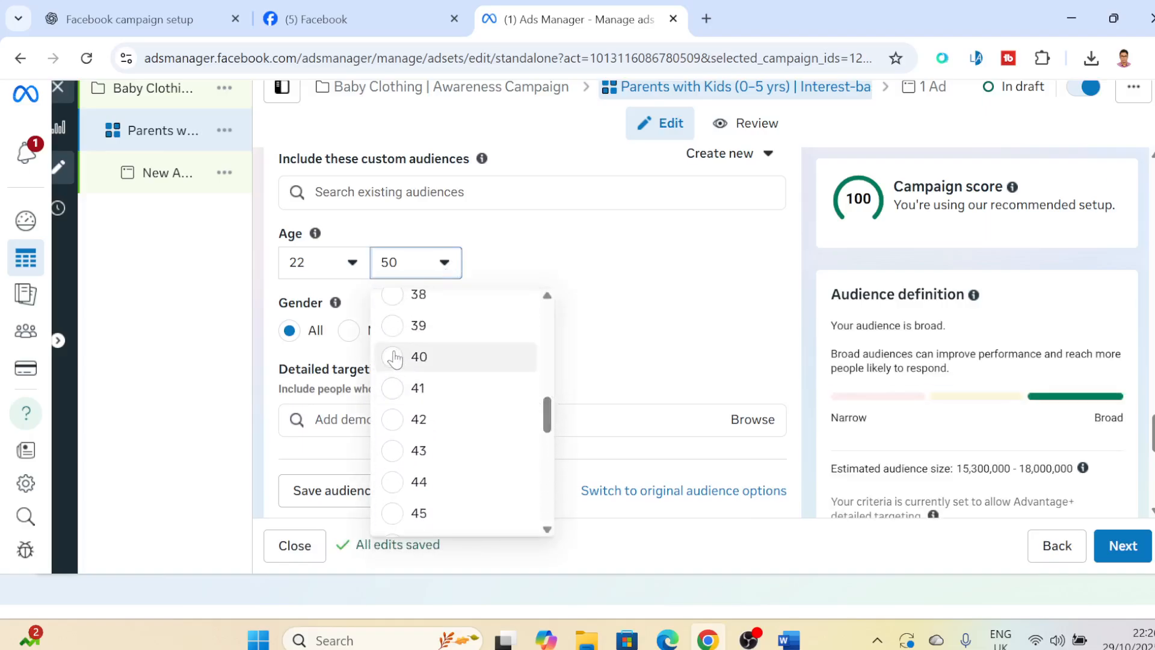
click(432, 349)
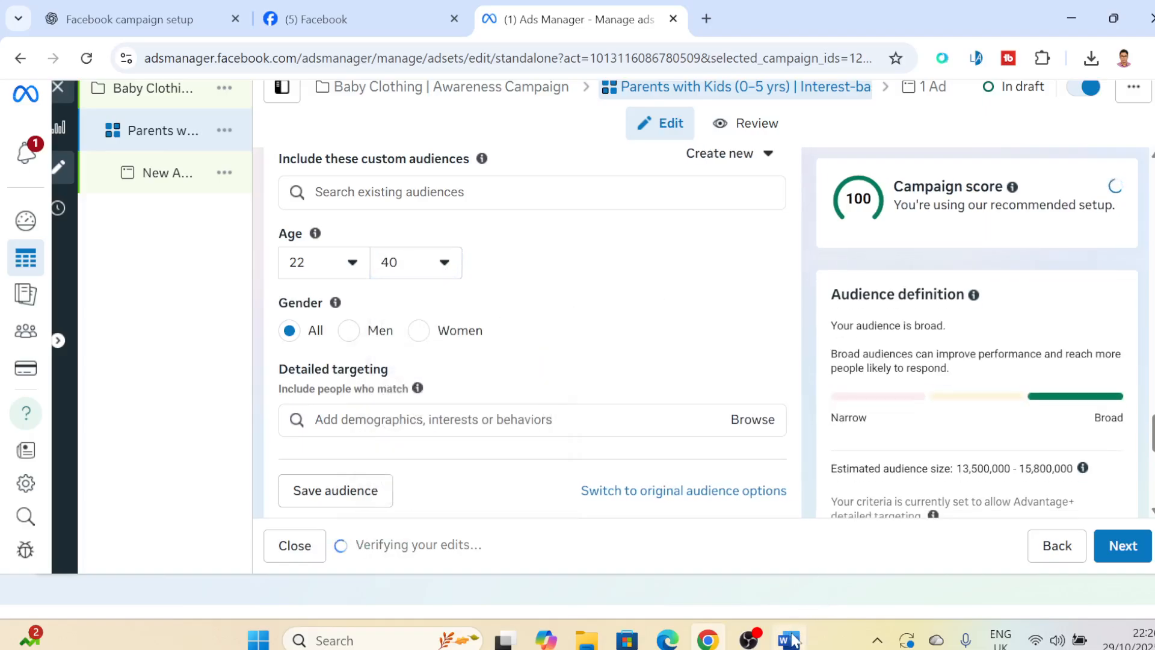
- Copy "New parents" from the Word plan, search the detailed targeting for it in Ads Manager, and add The New Age Parents (publication)
click(790, 639)
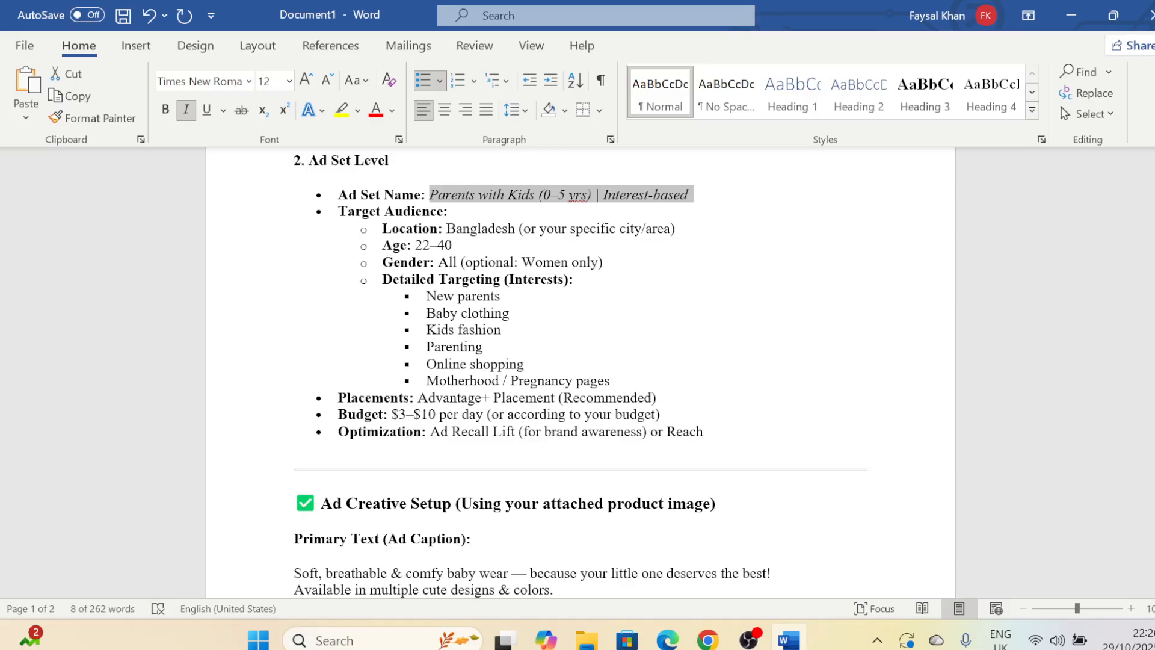
drag(426, 295, 506, 295)
key(ctrl+c)
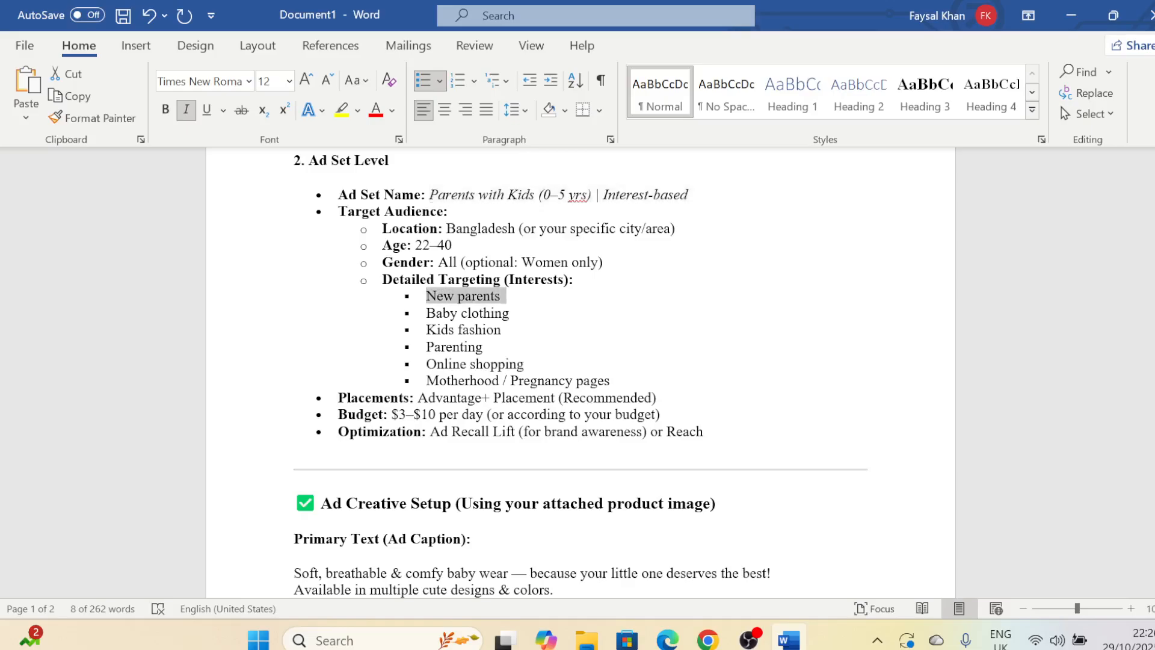
click(707, 639)
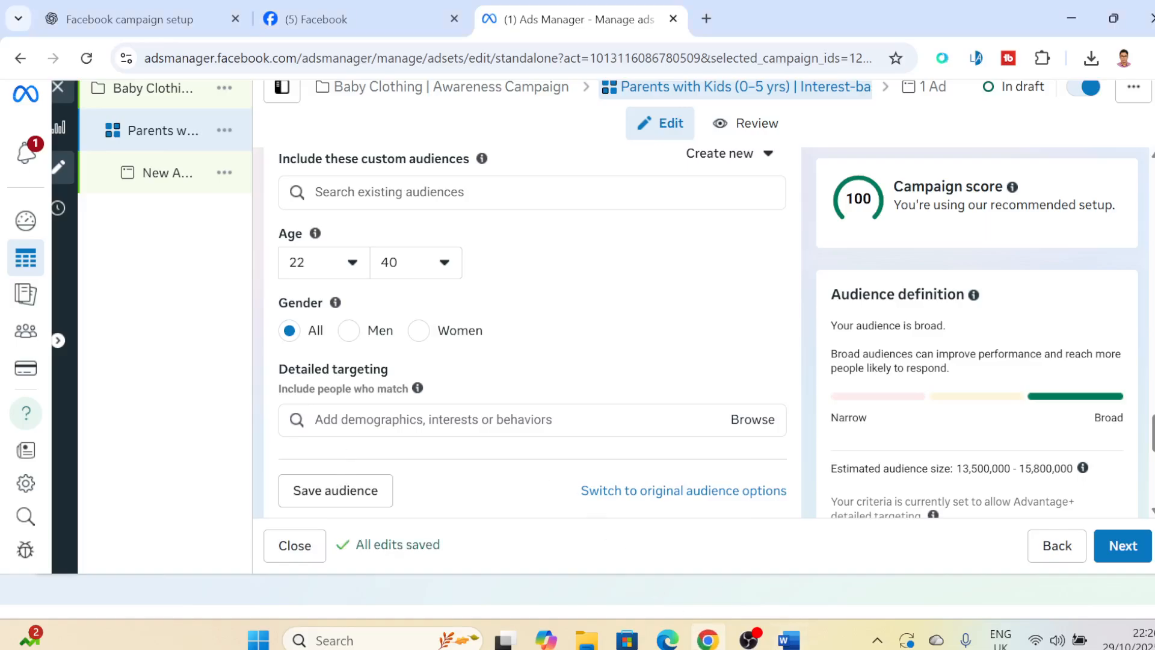
click(361, 430)
key(ctrl+v)
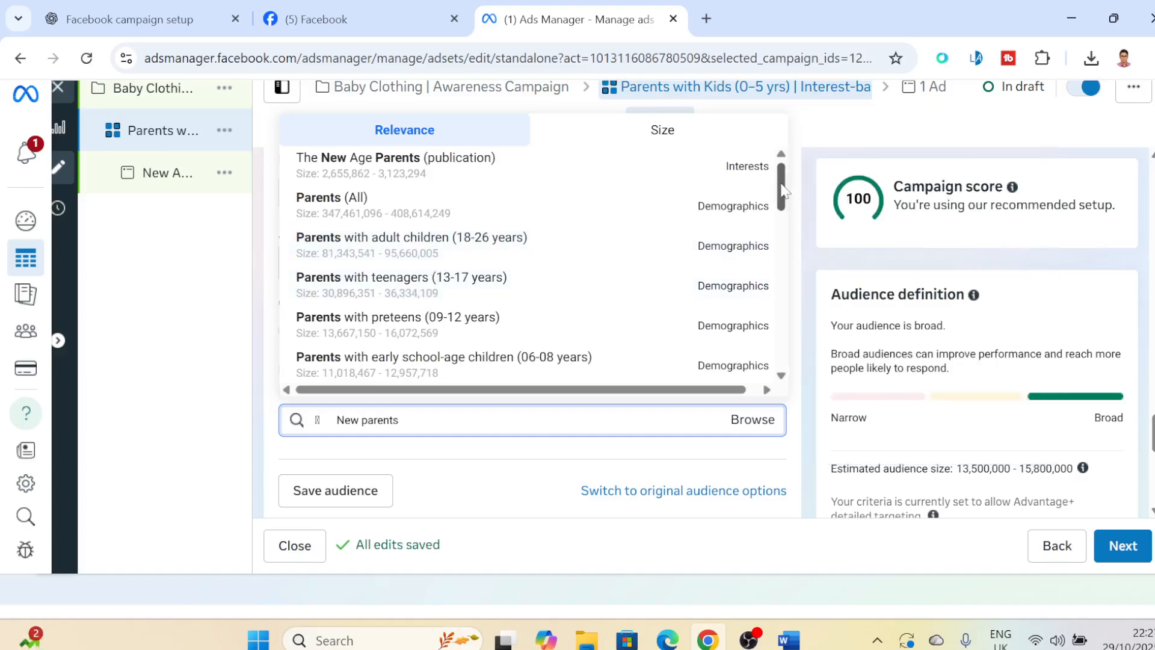
drag(785, 191, 759, 361)
mouse_move(385, 181)
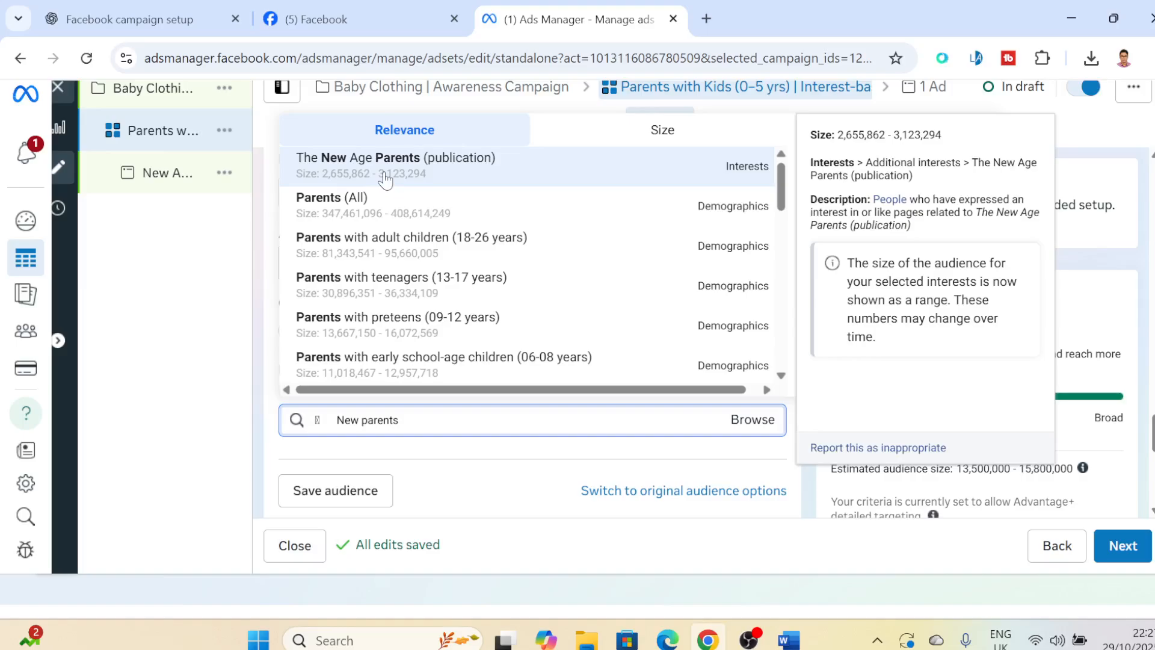
click(385, 179)
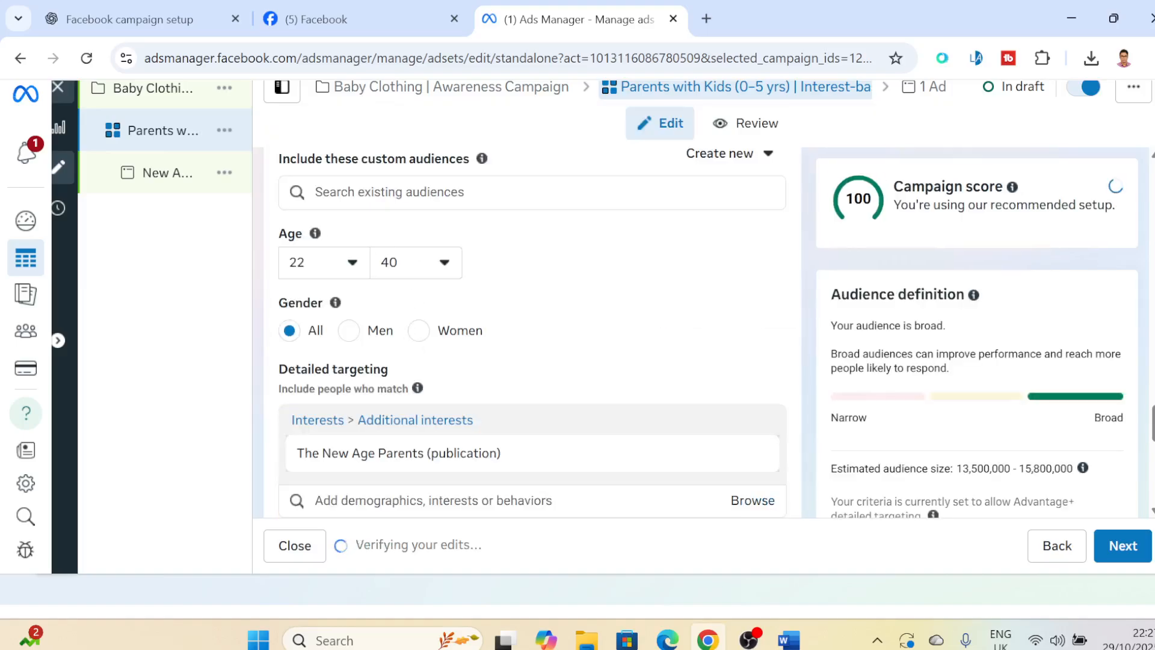
click(385, 188)
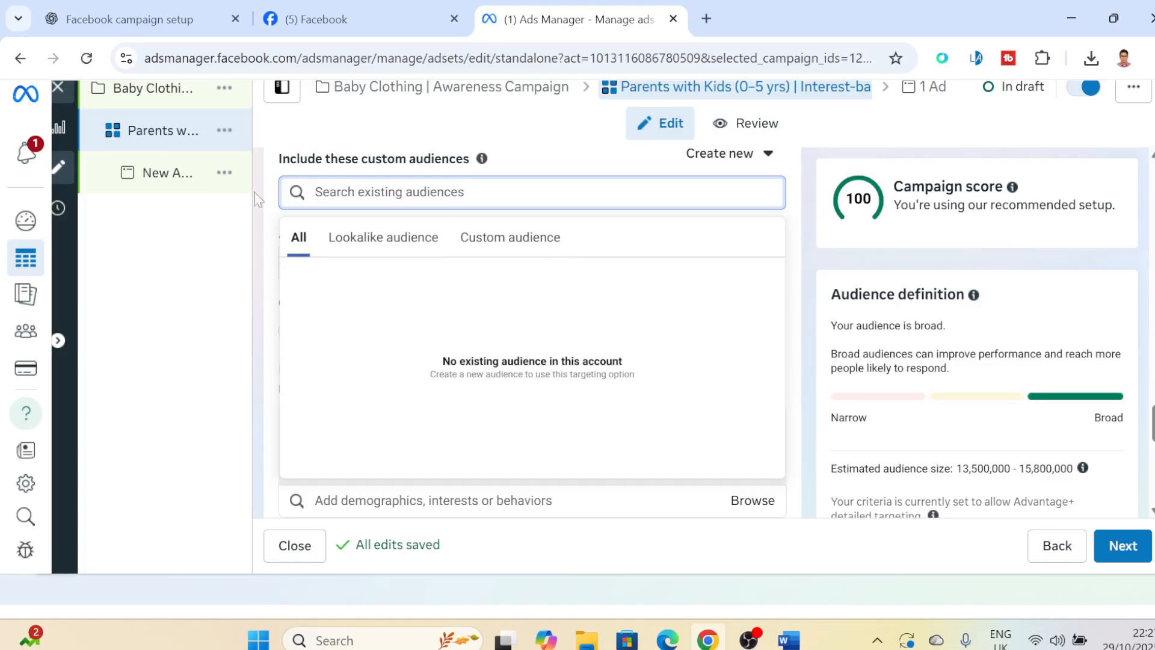
click(520, 127)
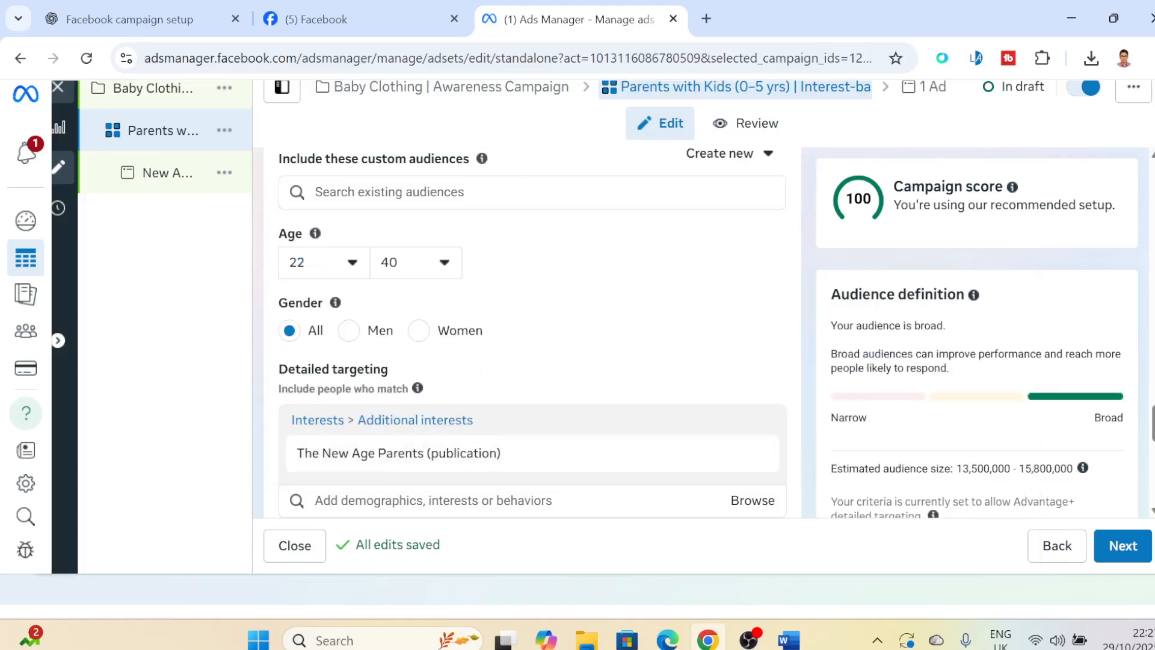
- Search the detailed targeting for "New parents" again and add the Parents (All) demographic
click(411, 498)
text(New parents)
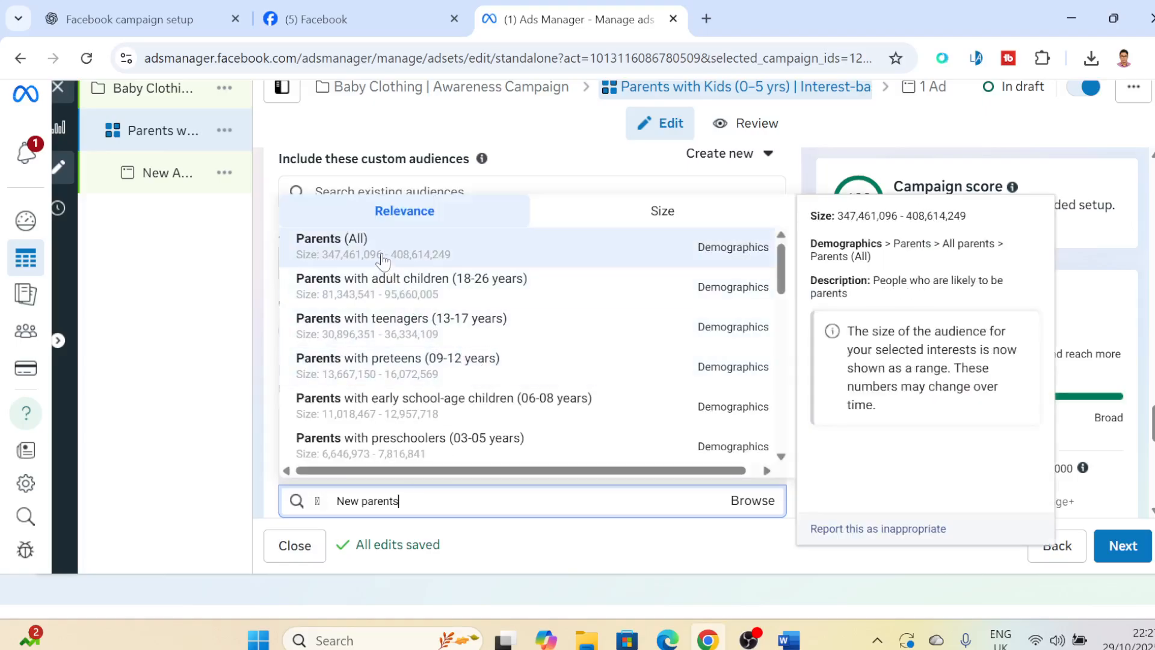
click(388, 258)
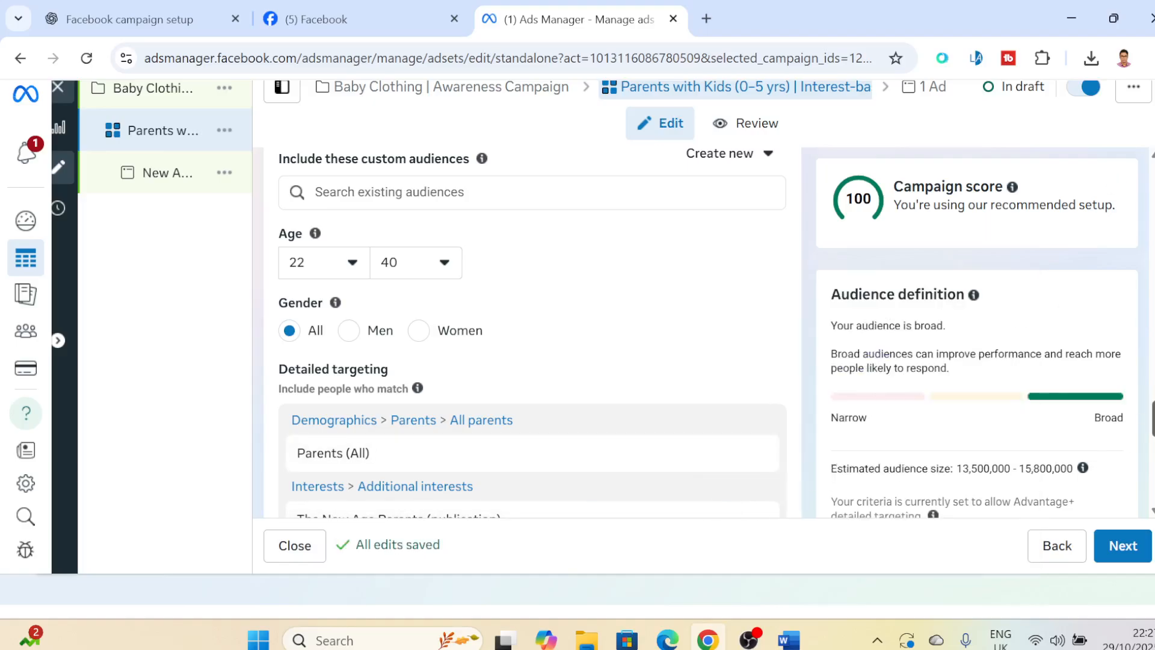
- Add the Parents with preschoolers (03-05 years) demographic from another "New parents" search in the detailed targeting
drag(1153, 418, 1153, 442)
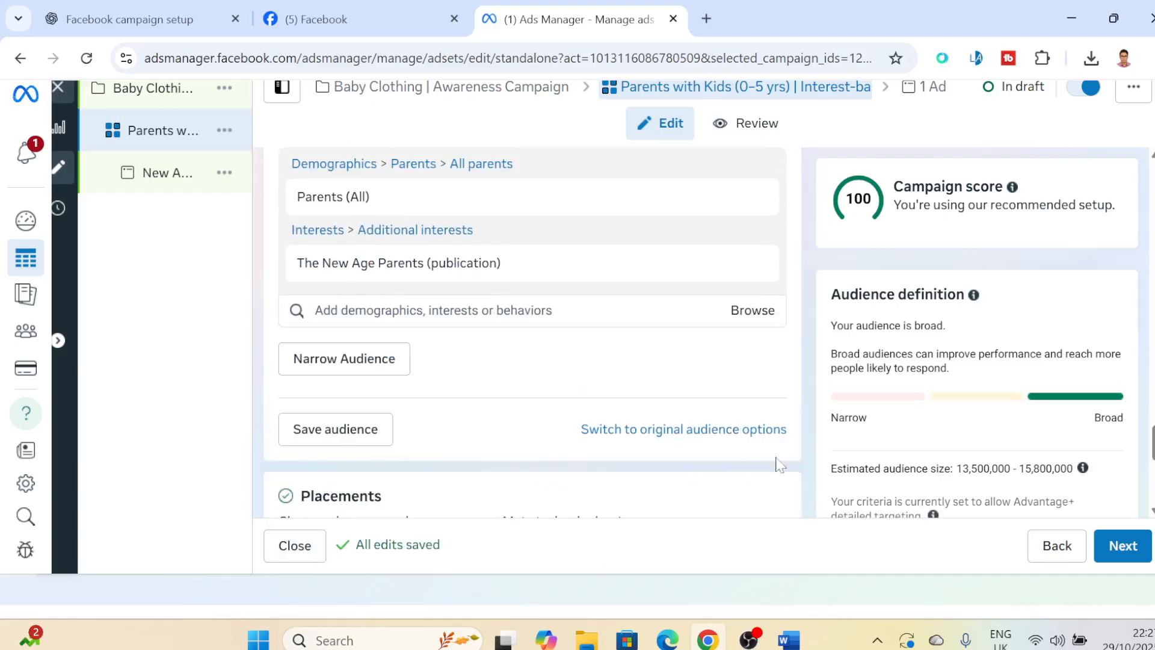
click(317, 310)
key(ctrl+v)
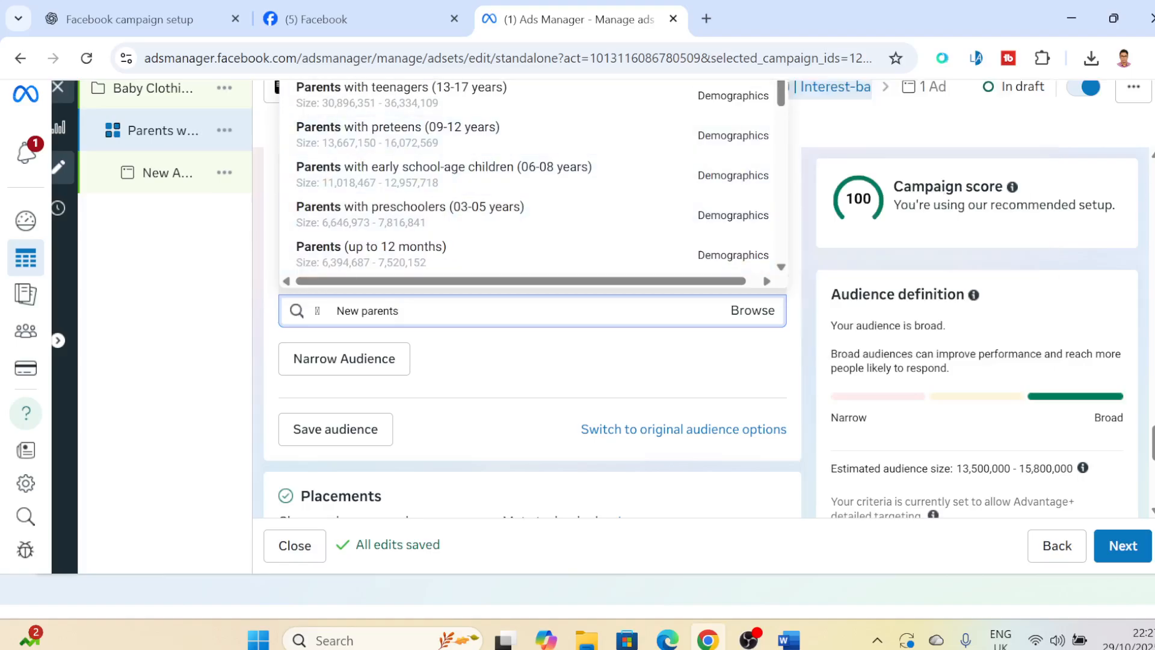
drag(1154, 443, 1154, 439)
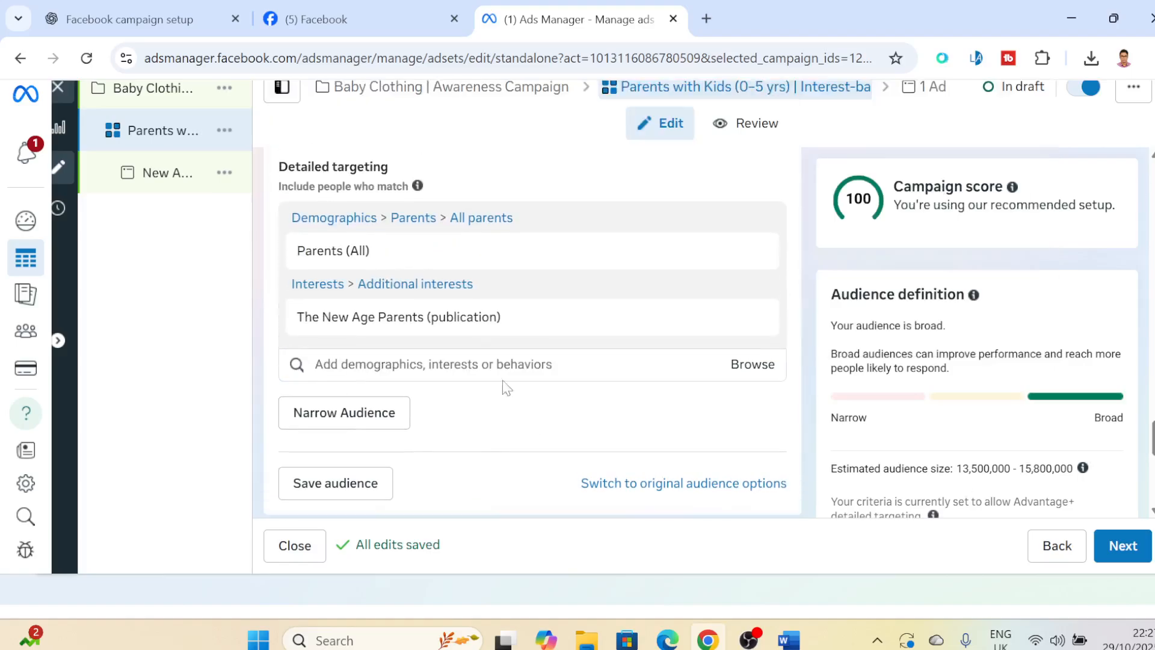
click(448, 365)
key(ctrl+v)
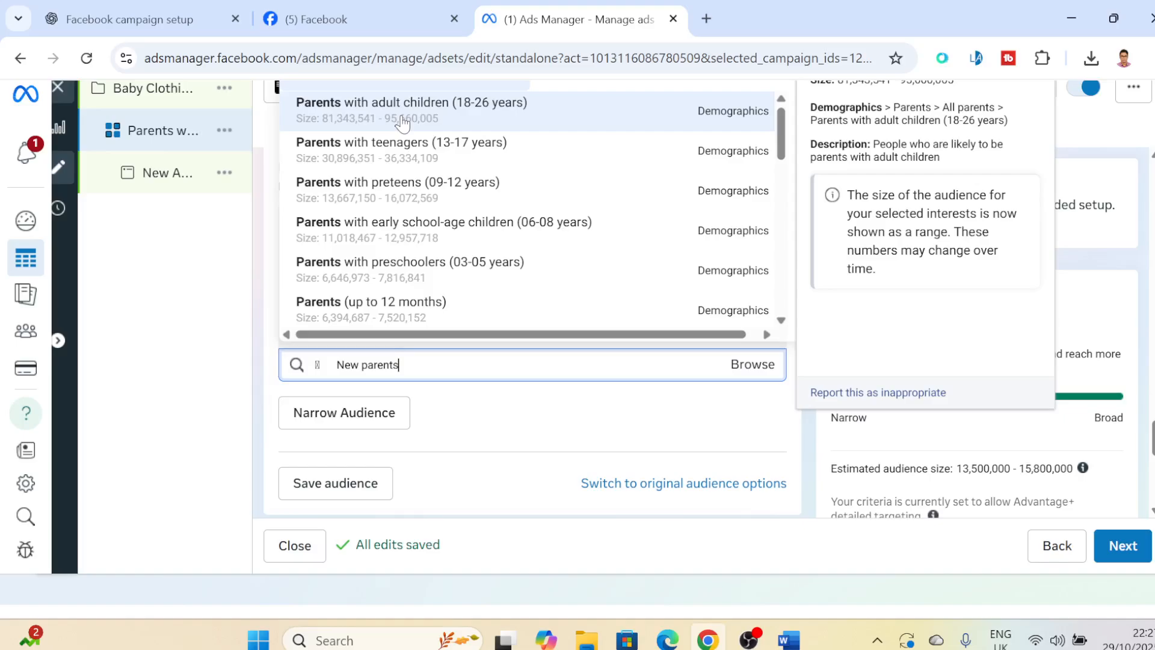
click(394, 273)
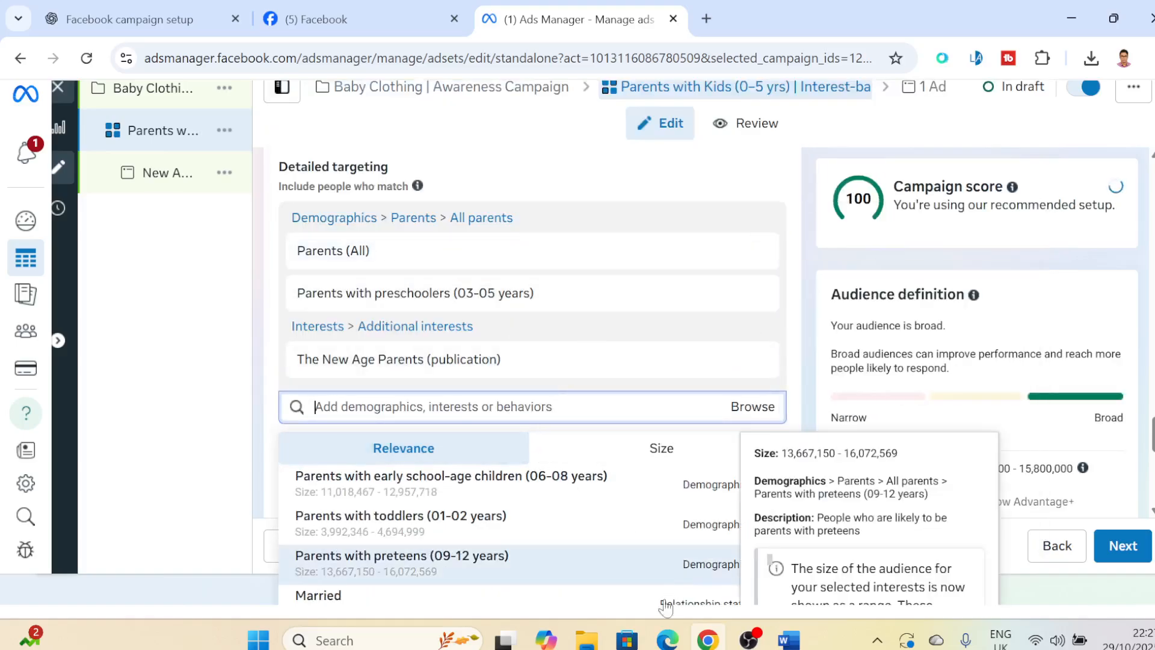
- Copy "Baby clothing" from the Word plan, search for it in Ads Manager's detailed targeting, and add the Baby Clothes (movie) interest
click(789, 639)
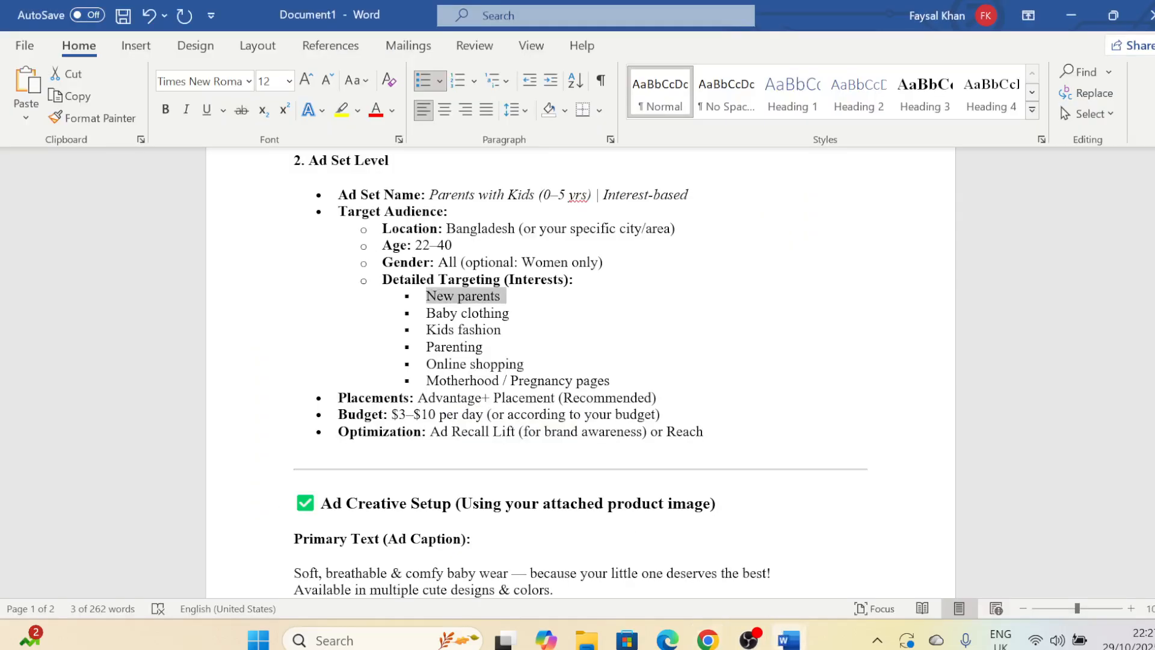
drag(426, 314, 514, 314)
key(ctrl+c)
click(708, 639)
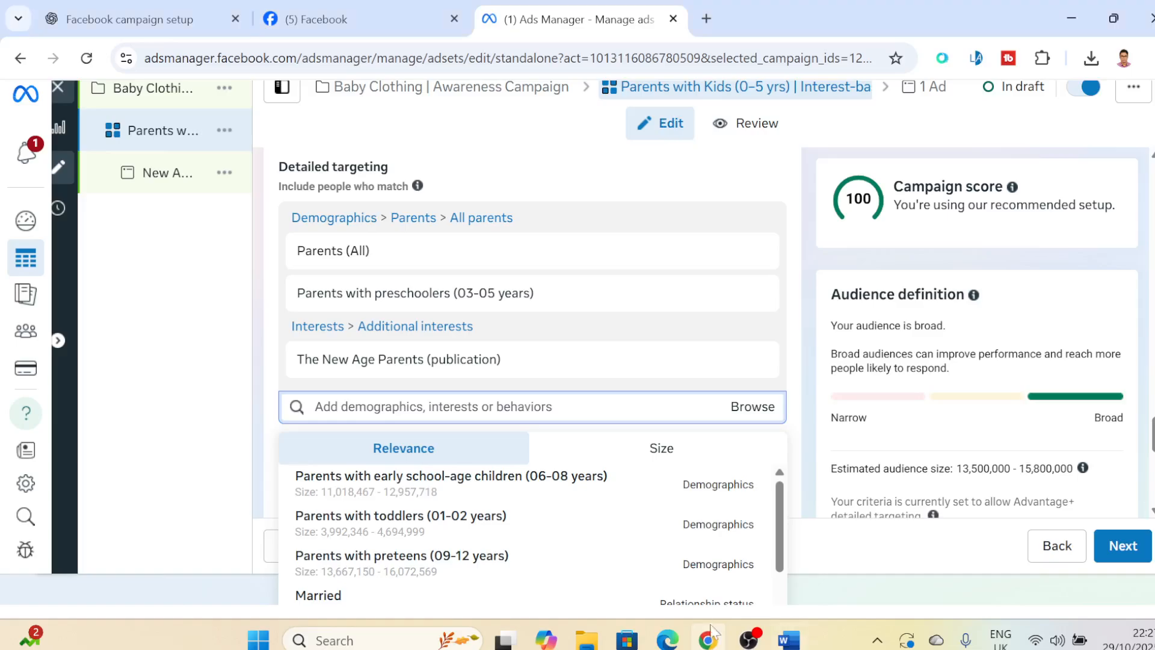
key(ctrl+v)
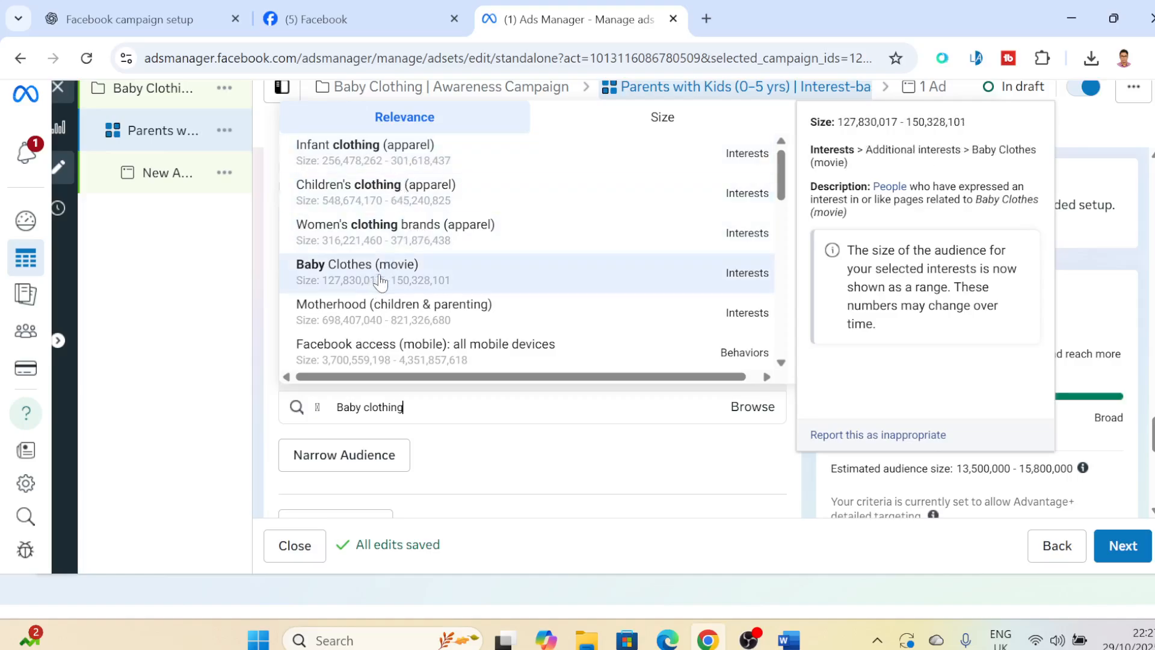
click(442, 281)
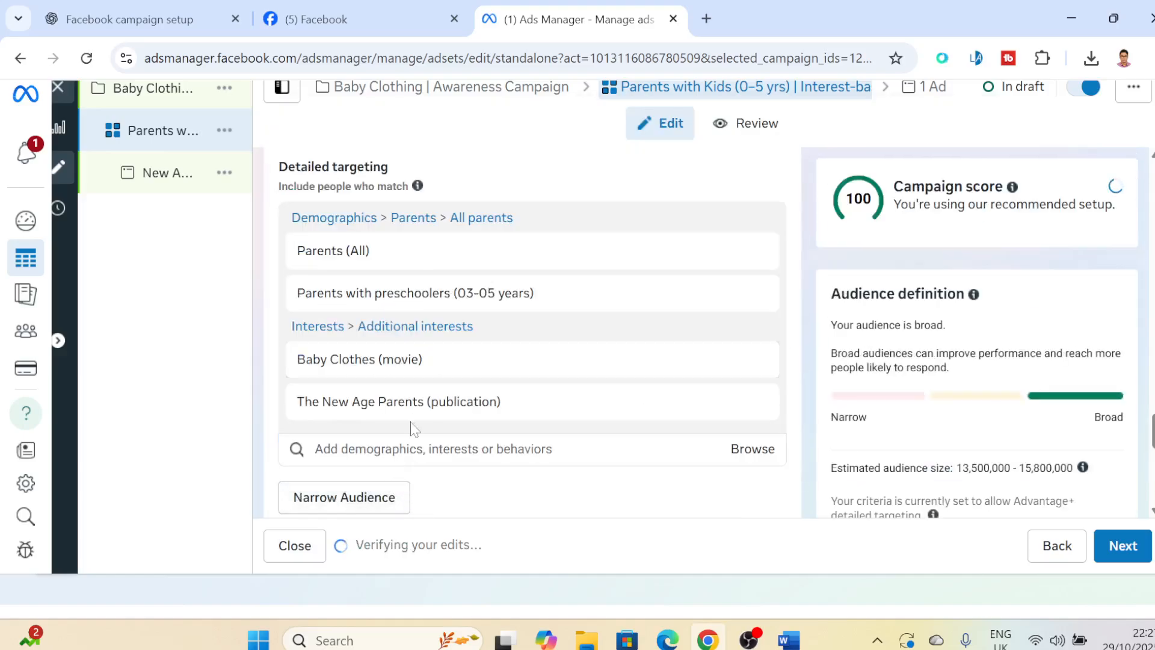
- Repeat the "Baby clothing" search in the detailed targeting to add Infant clothing (apparel) and one more suggestion
click(388, 447)
text(▯	Baby clothing)
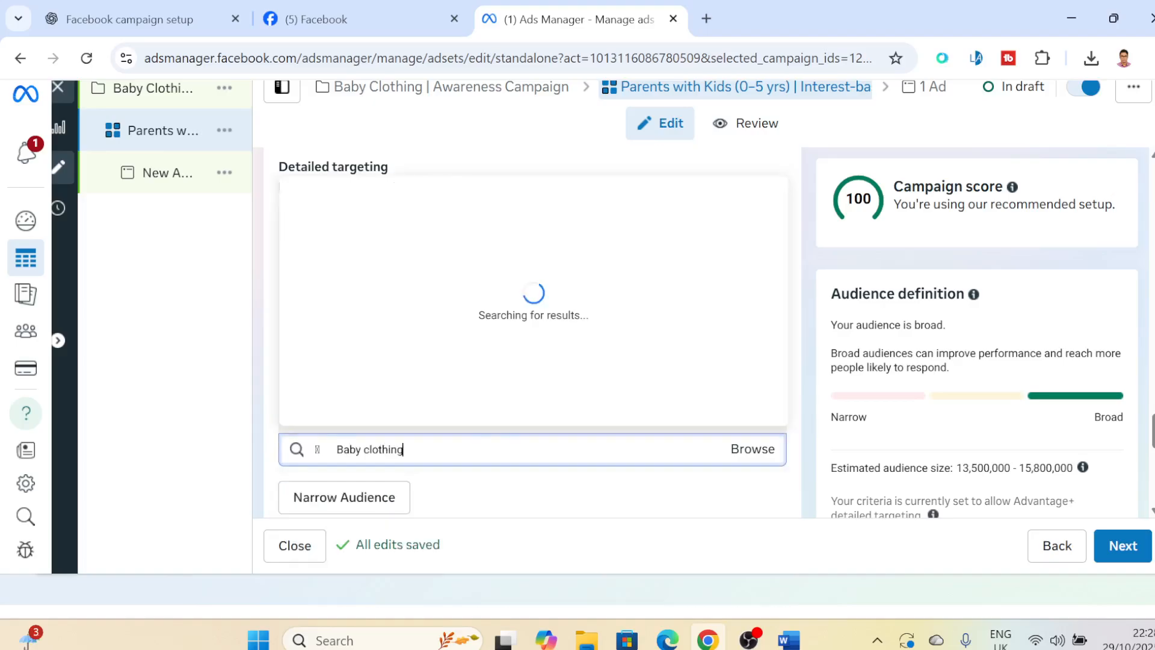
click(385, 204)
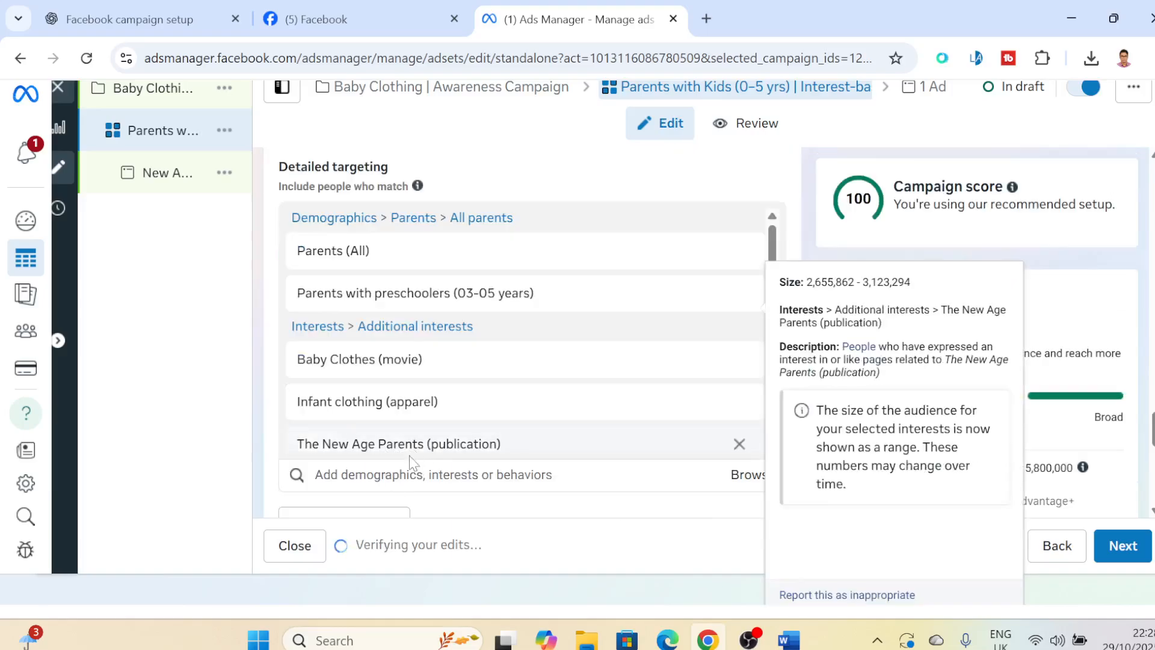
click(400, 475)
key(ctrl+v)
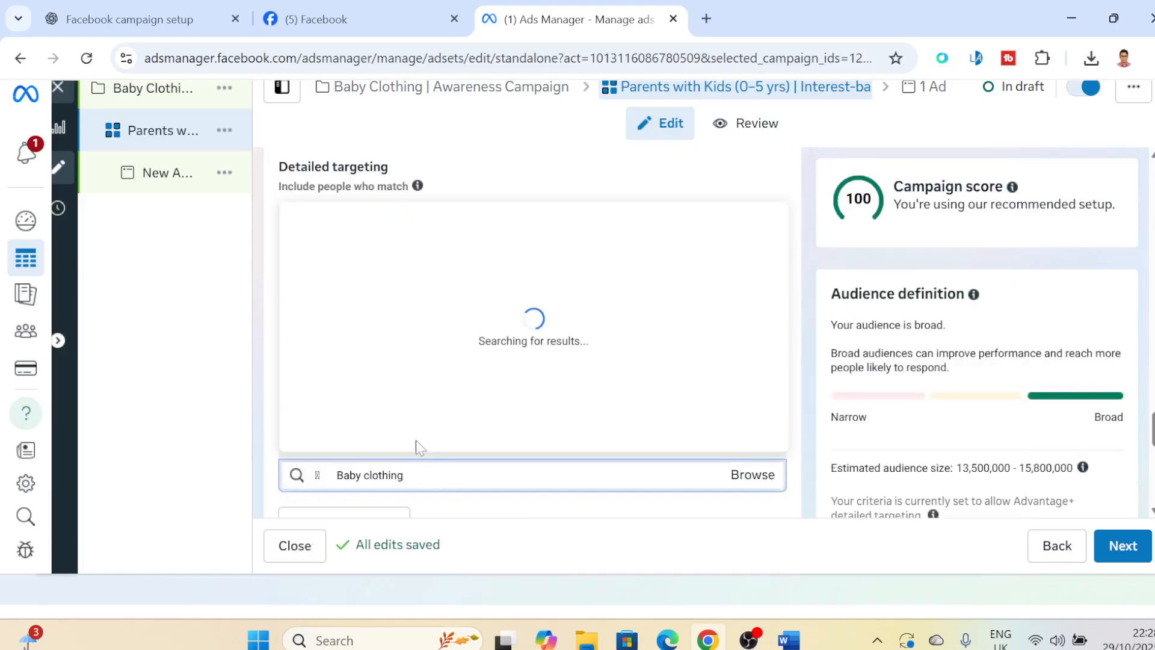
click(390, 233)
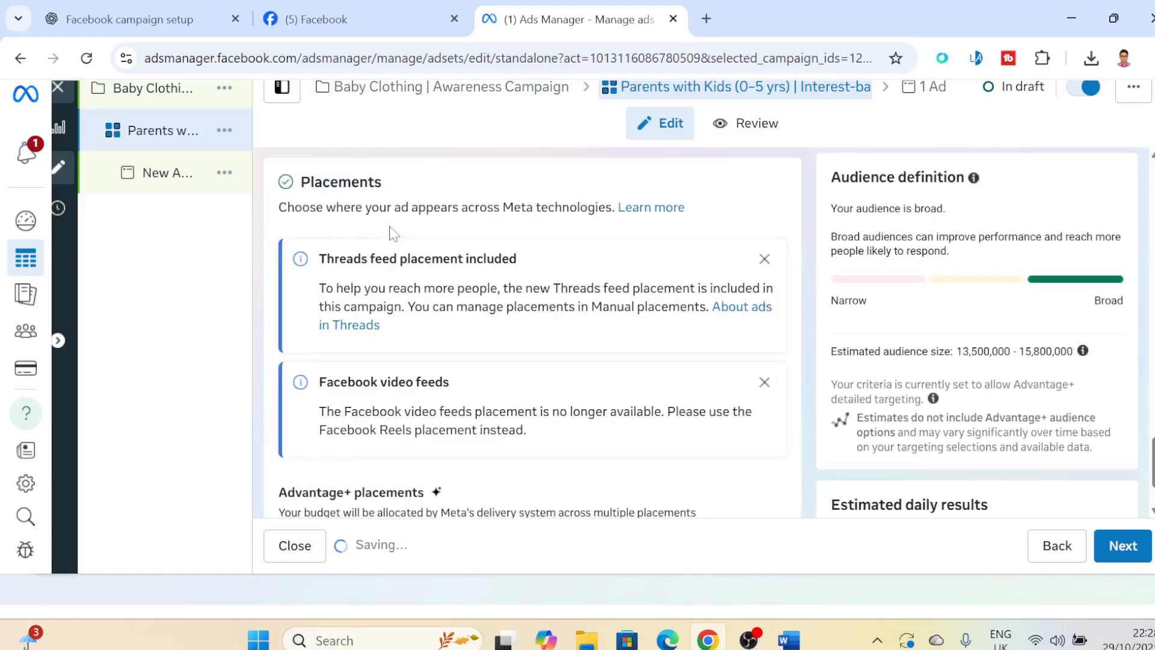
- Copy "Online shopping" from the Word plan, search for it in Ads Manager's detailed targeting, and add the Online shopping employer entry
click(787, 642)
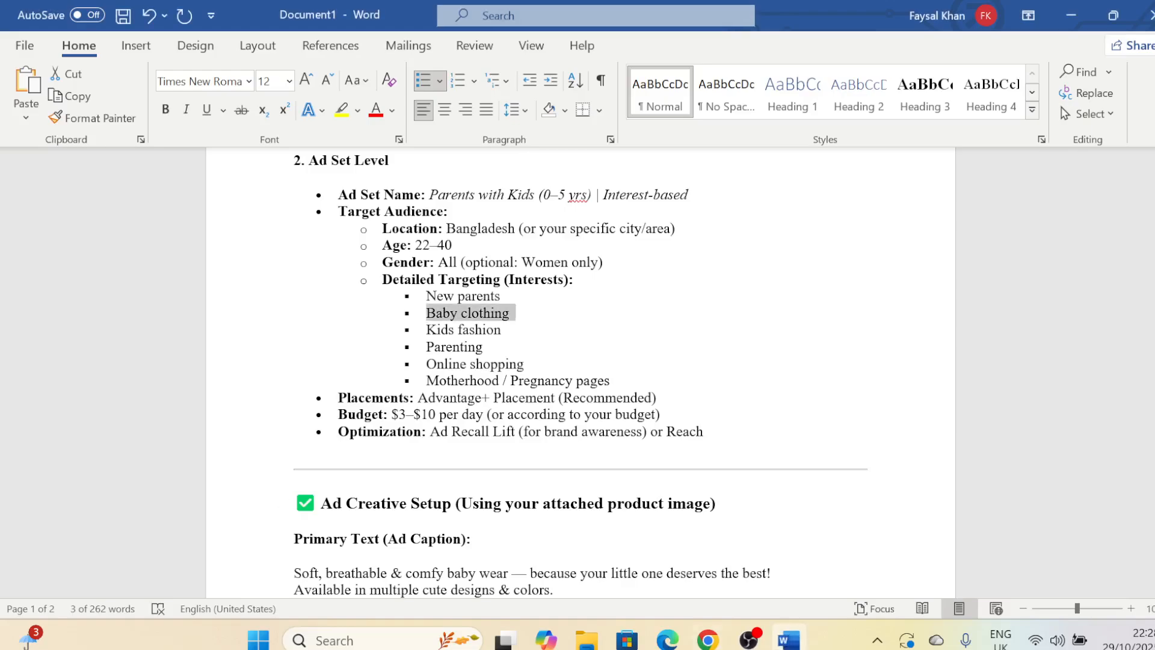
drag(427, 330, 504, 331)
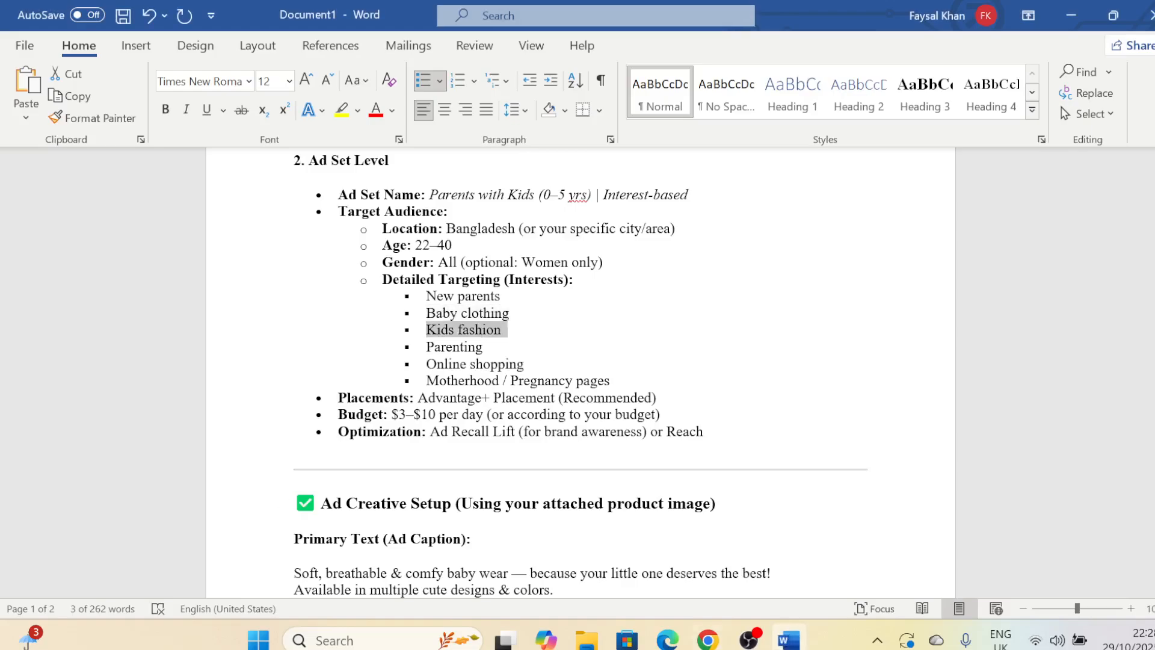
click(453, 364)
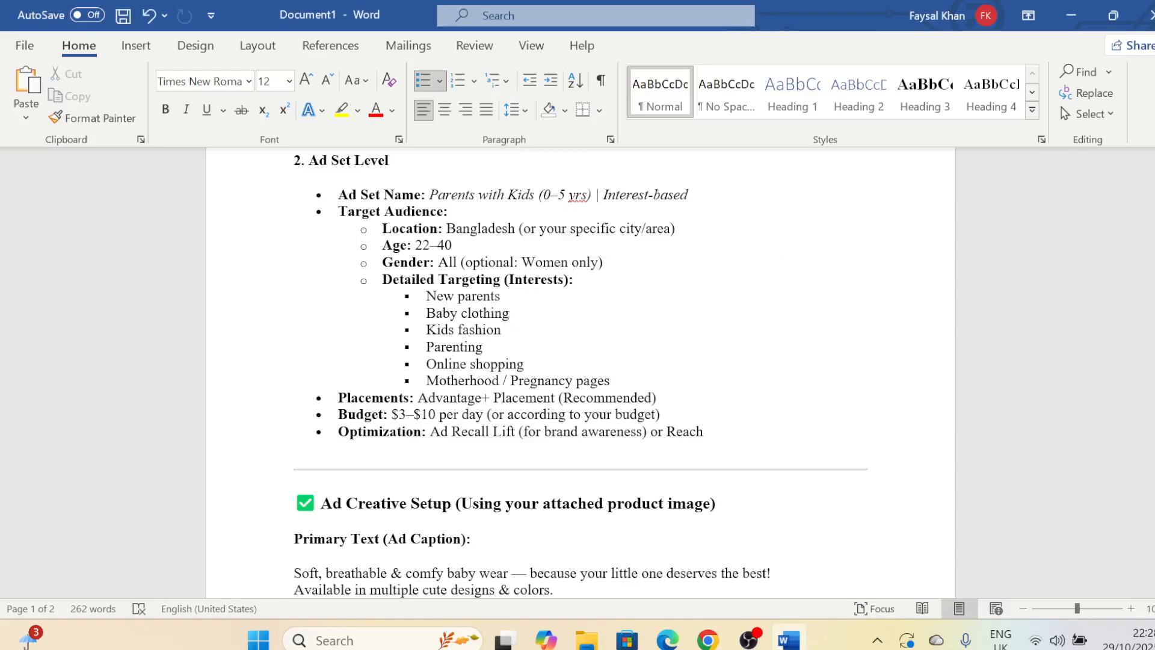
drag(427, 364, 528, 364)
key(ctrl+c)
click(708, 640)
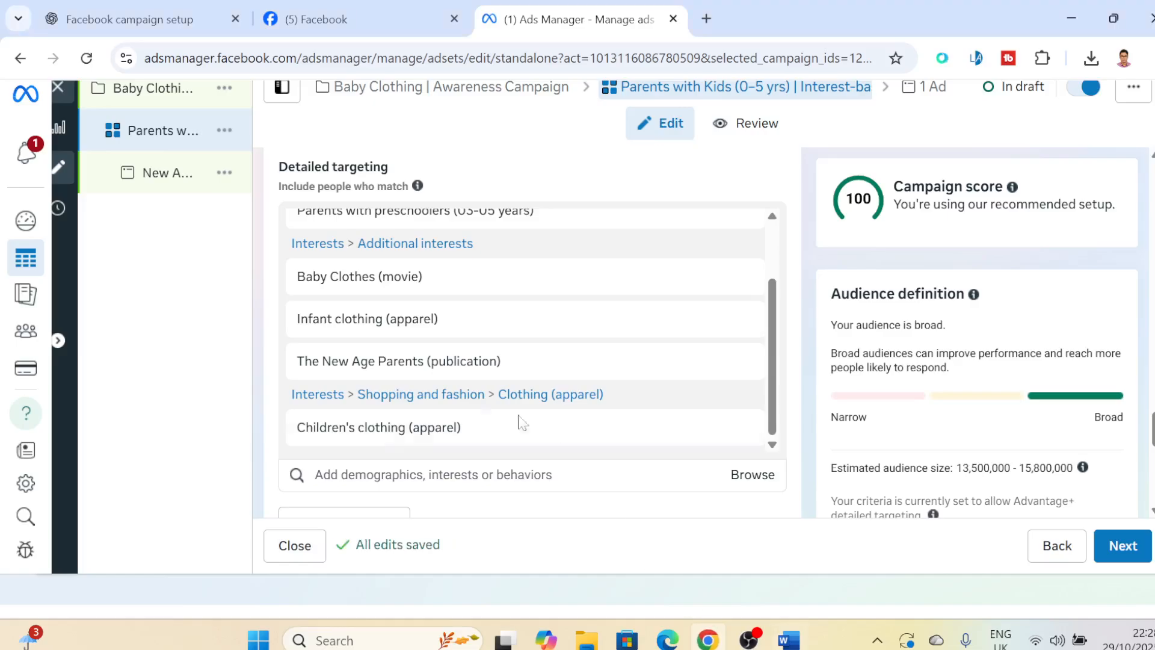
click(377, 475)
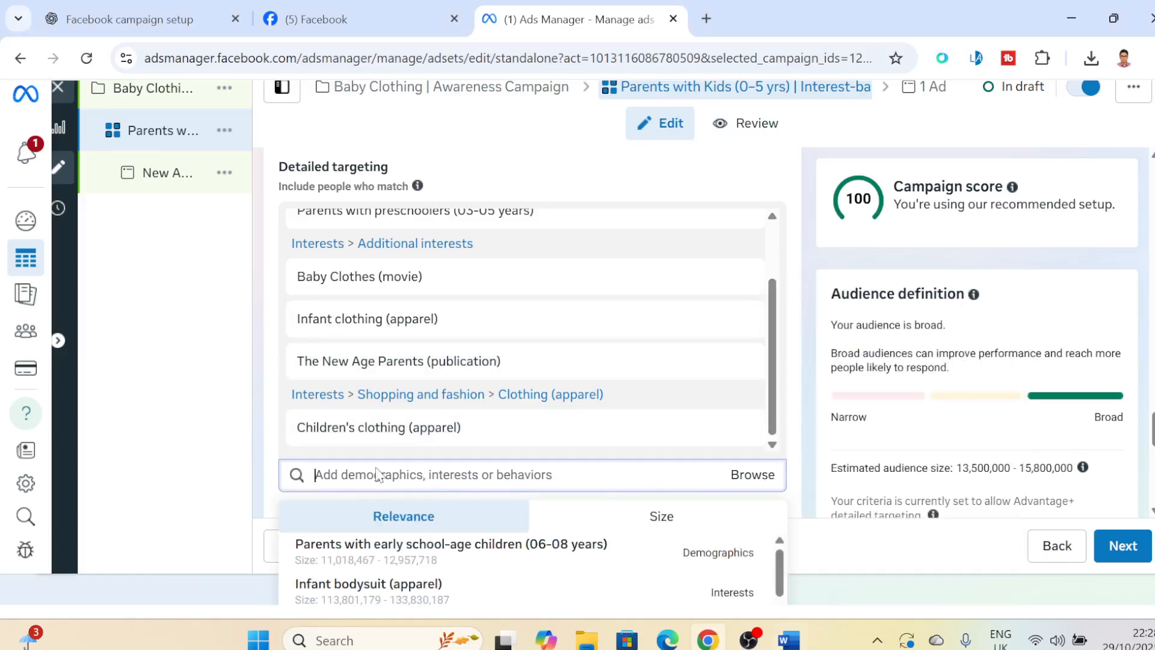
key(ctrl+v)
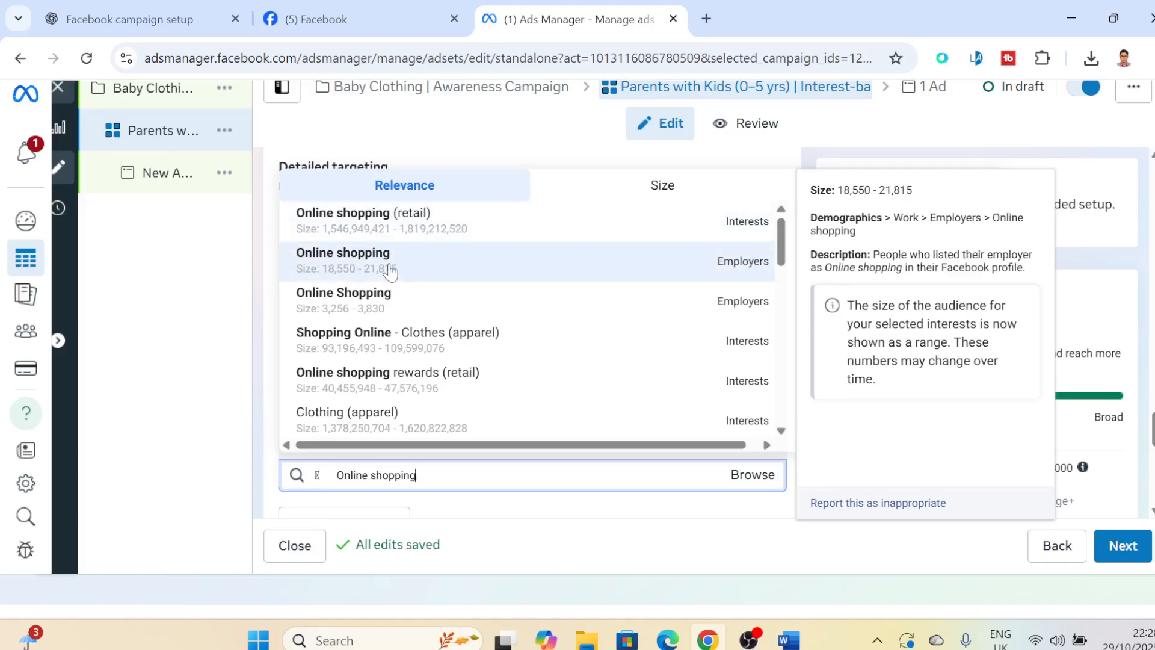
click(346, 258)
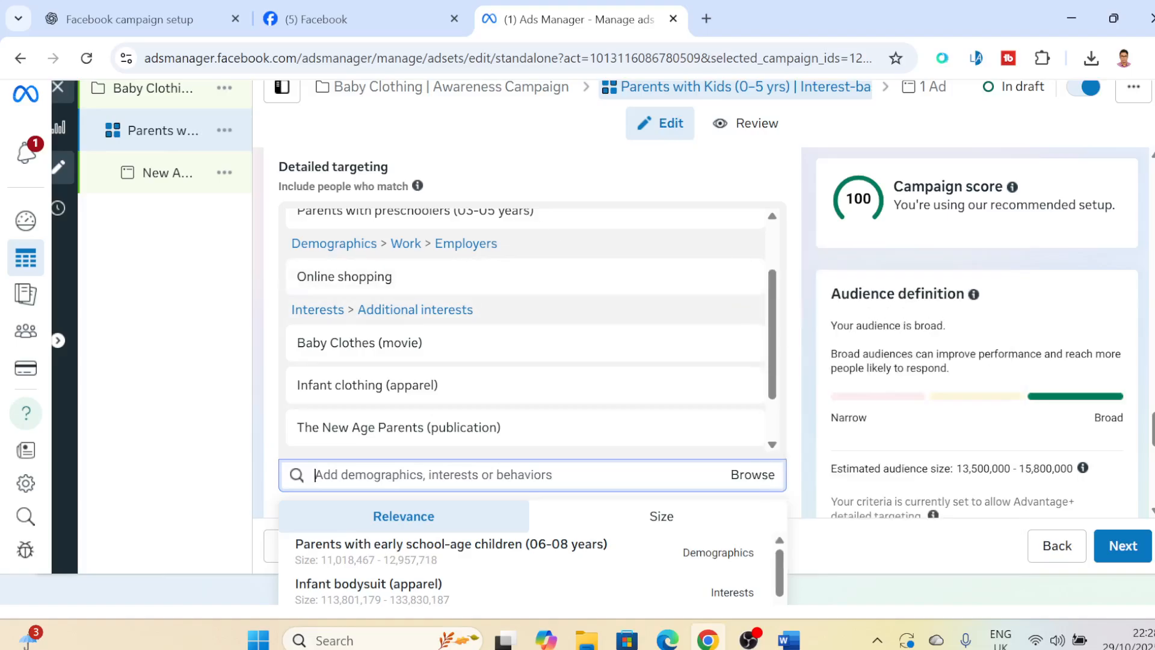
- Narrow the audience by adding an empty "and must also match" condition to the detailed targeting
scroll(533, 361, down, 4)
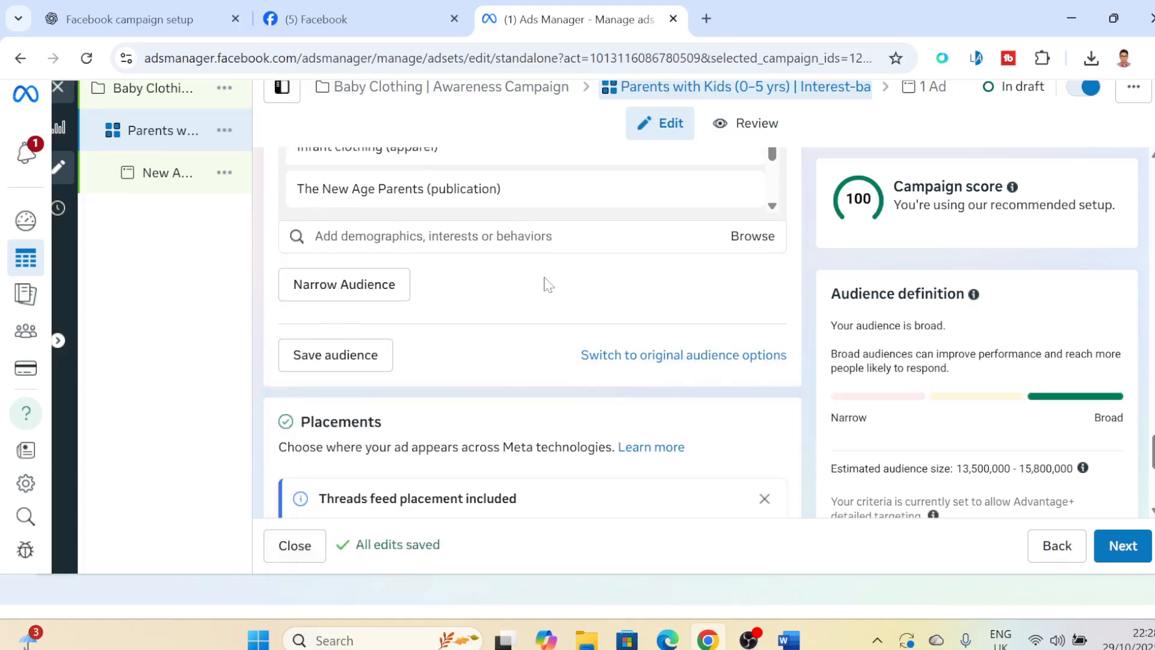
click(379, 295)
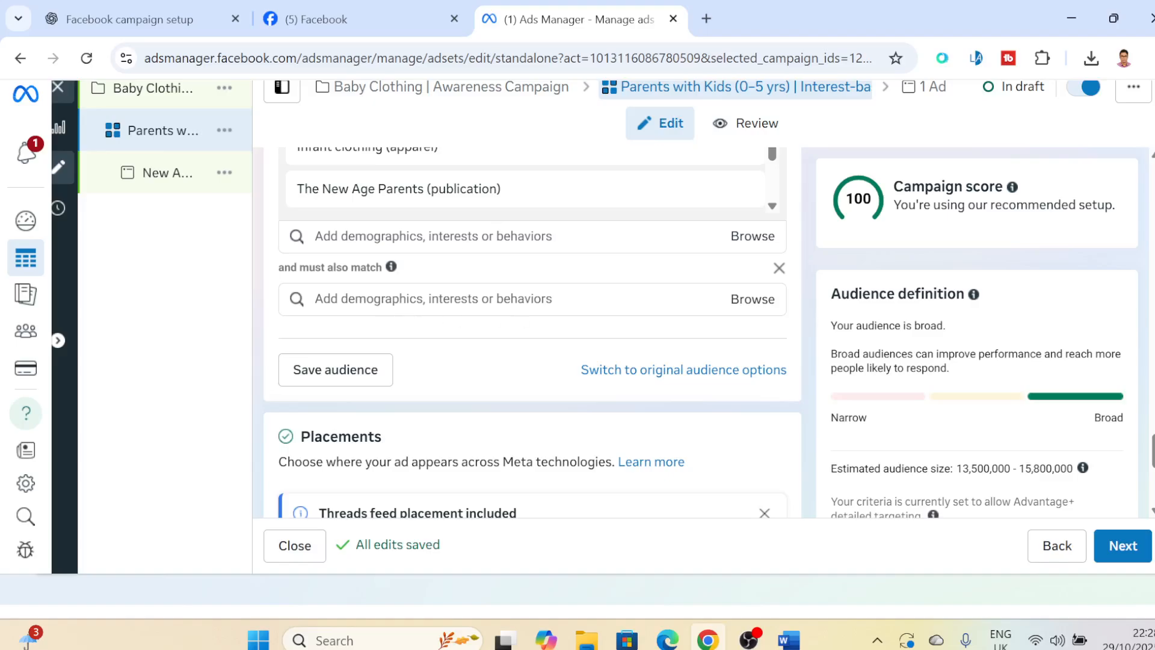
click(474, 298)
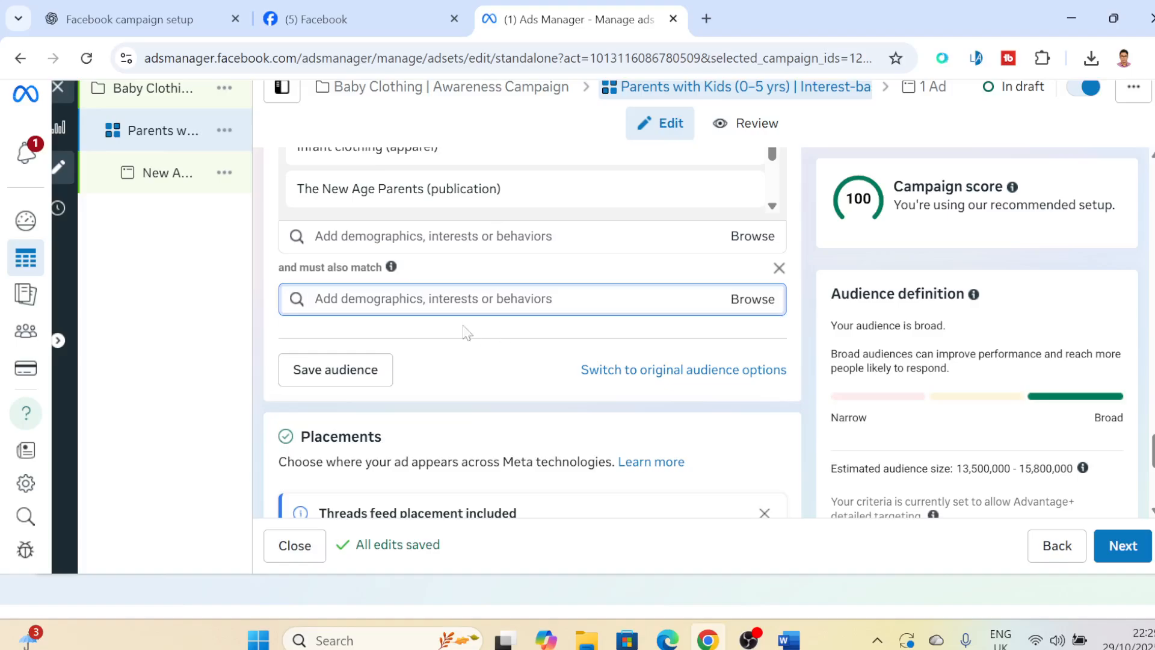
click(416, 271)
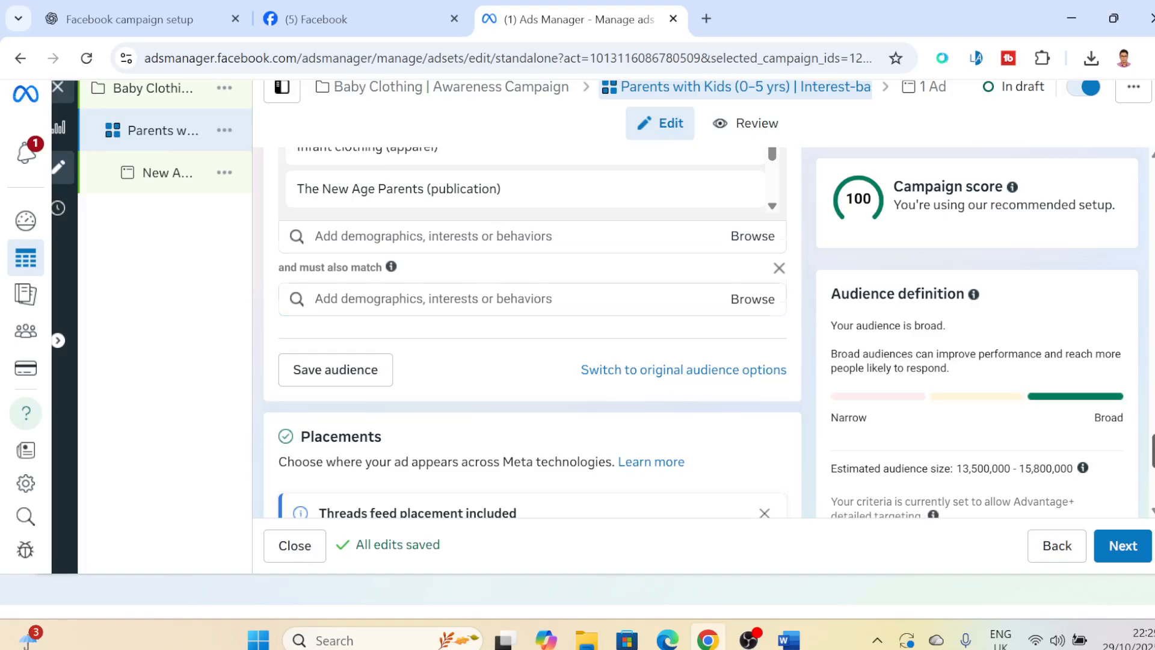
scroll(417, 270, down, 2)
scroll(416, 271, up, 1)
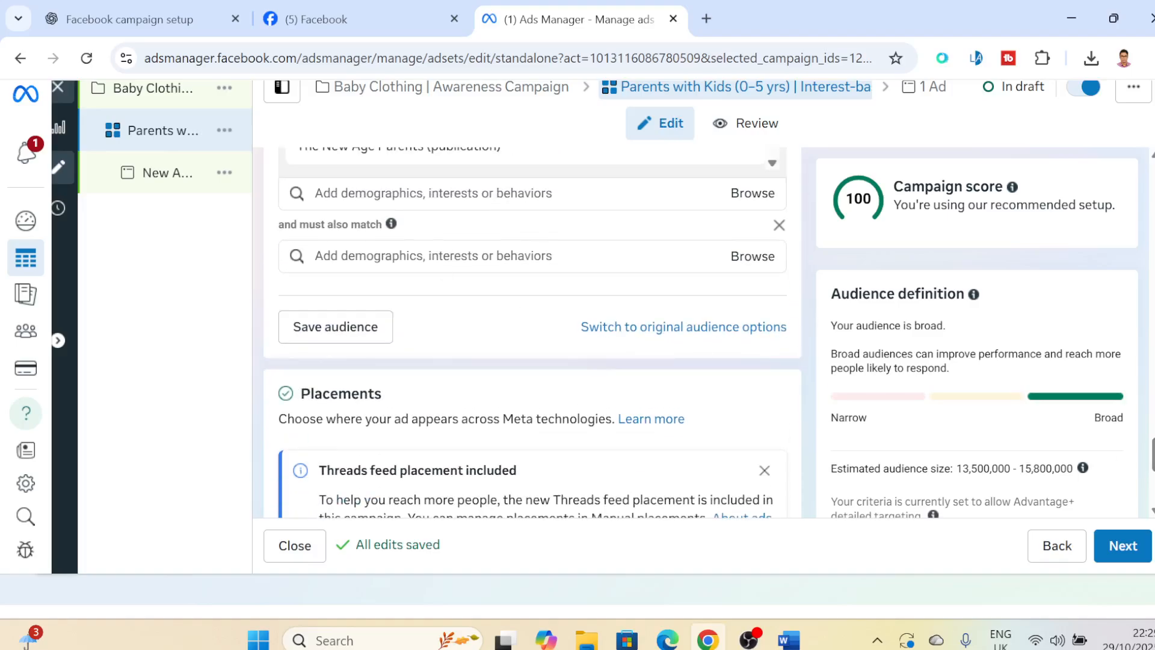
- Expand the extra options under Advantage+ placements to review brand safety and suitability, and continue to the ad level
scroll(892, 418, down, 3)
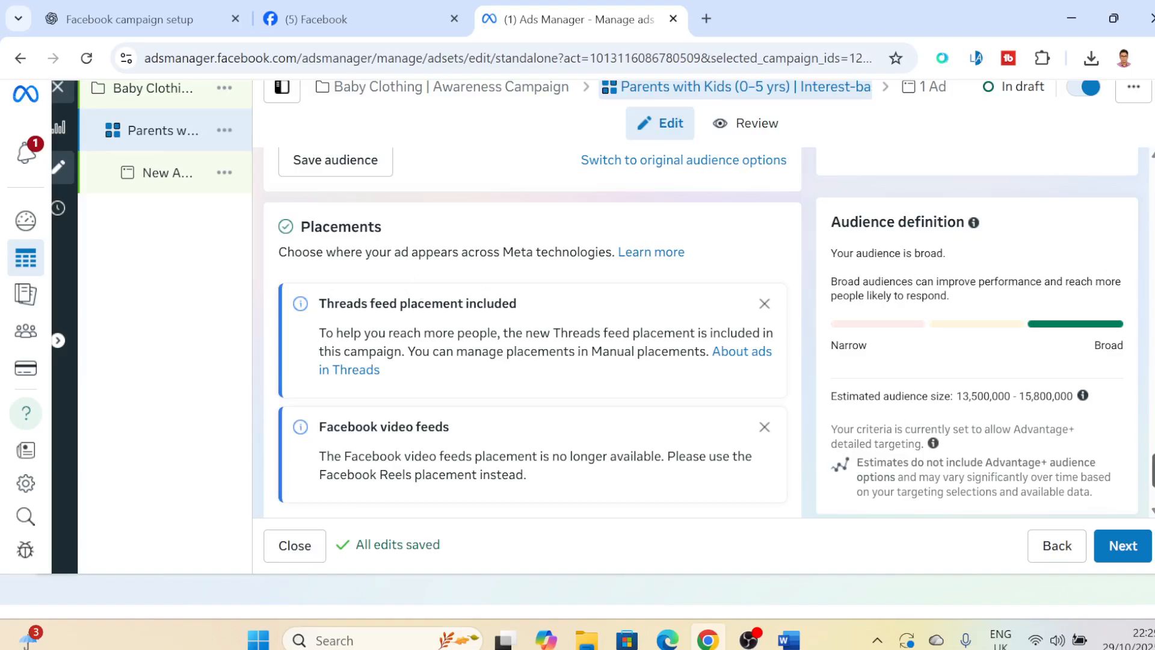
scroll(700, 331, down, 3)
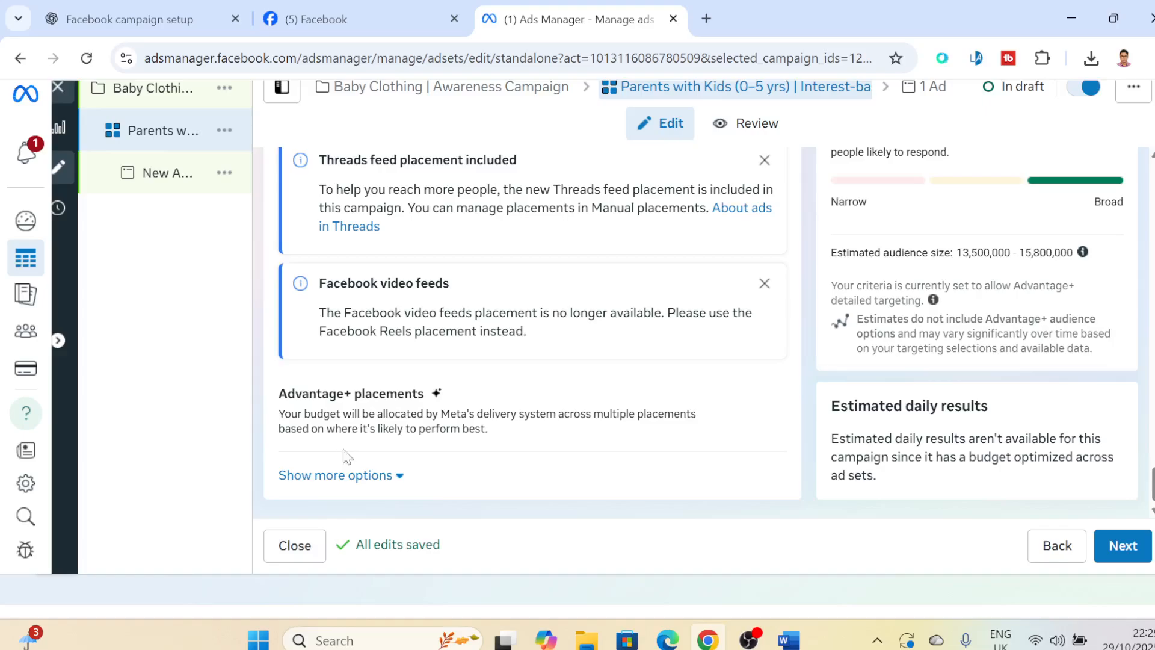
click(400, 477)
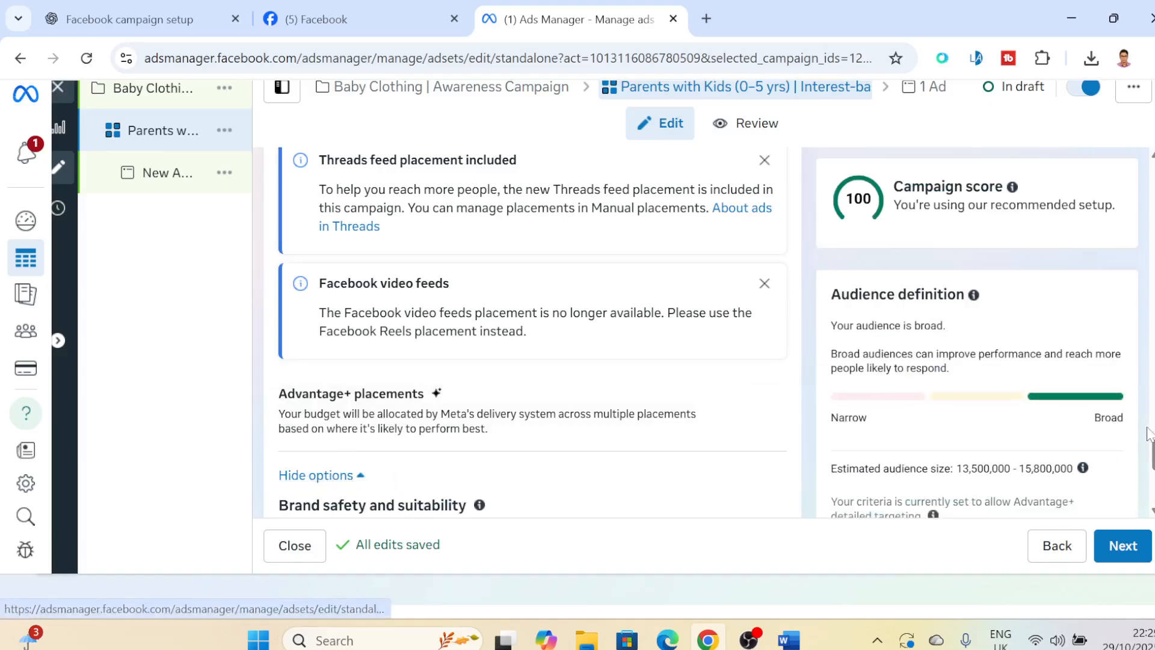
scroll(399, 477, down, 2)
scroll(700, 331, down, 5)
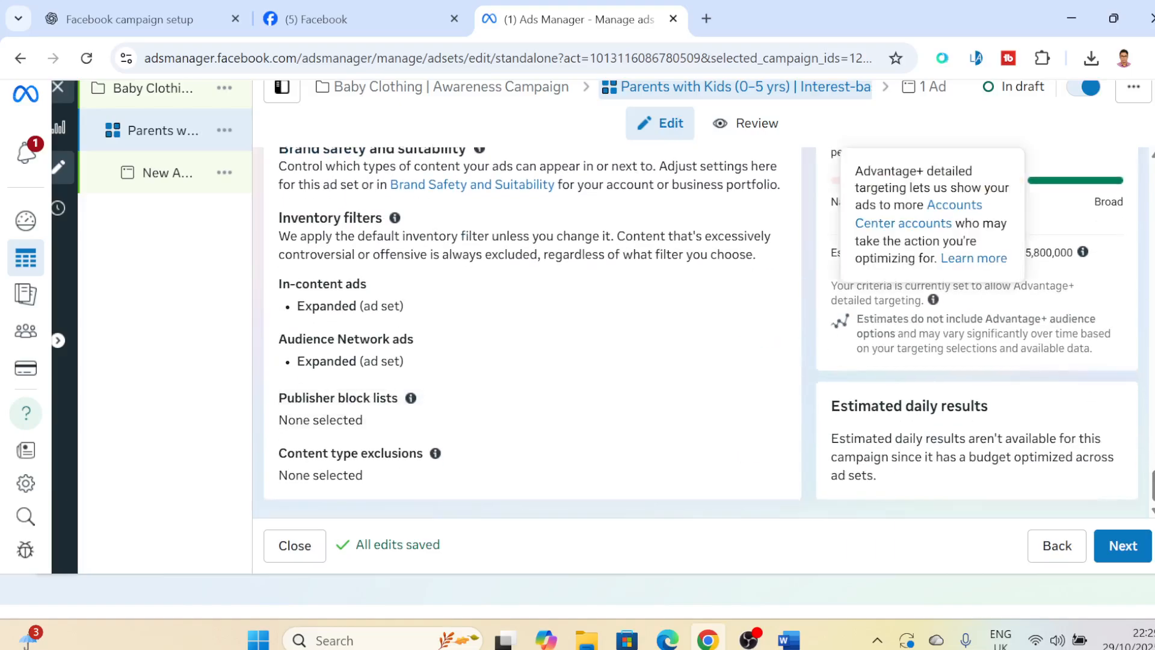
click(1123, 545)
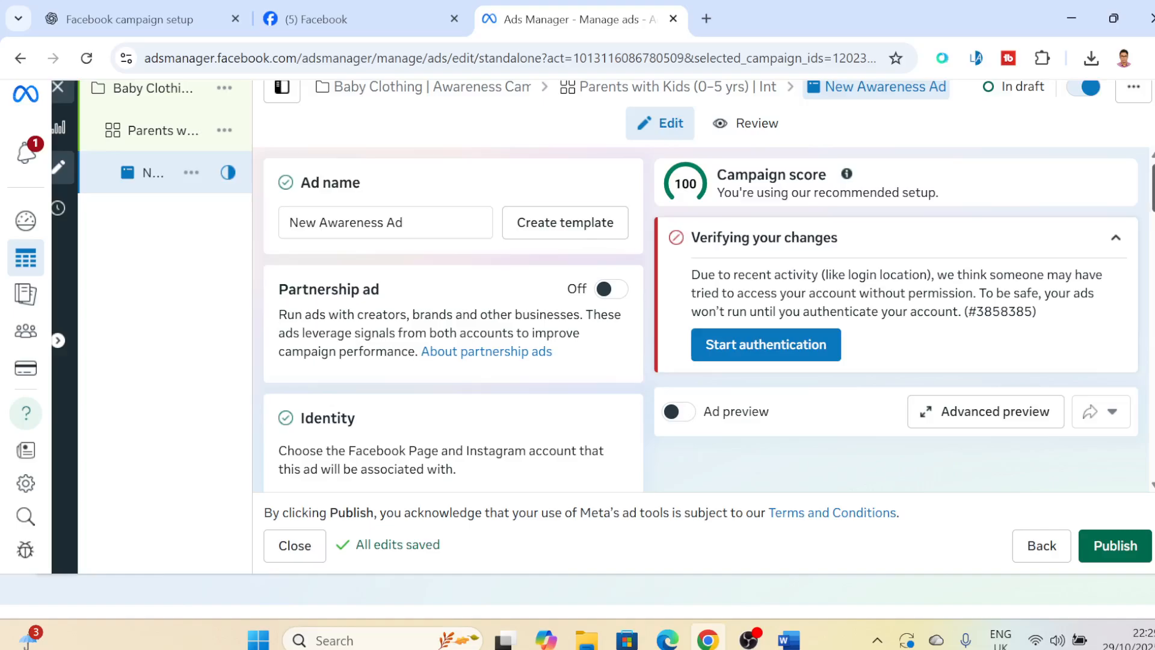
- Review the new ad's identity section, including the choices offered for the Instagram account
scroll(454, 319, down, 1)
scroll(453, 319, up, 1)
scroll(454, 319, down, 3)
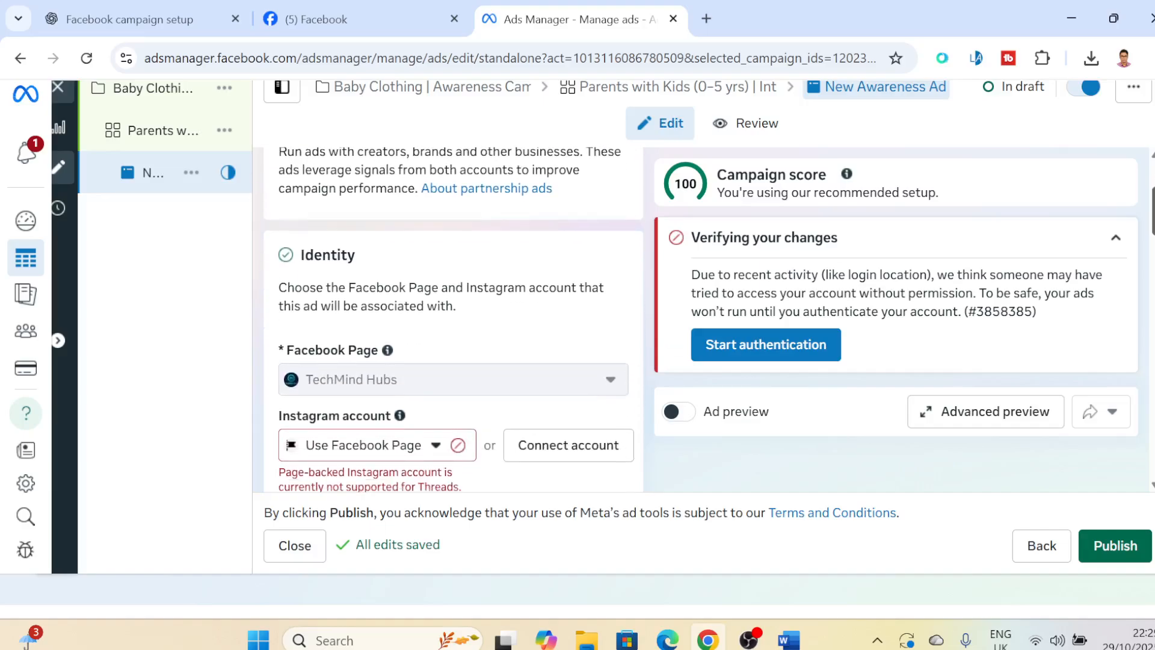
scroll(454, 319, down, 3)
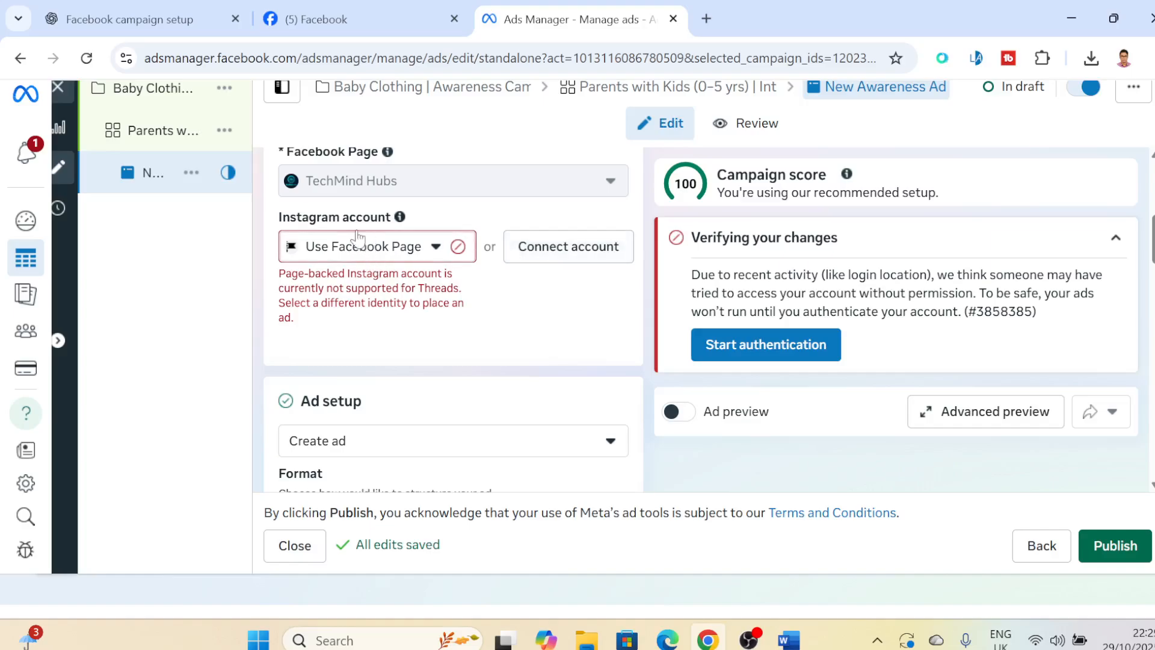
click(433, 248)
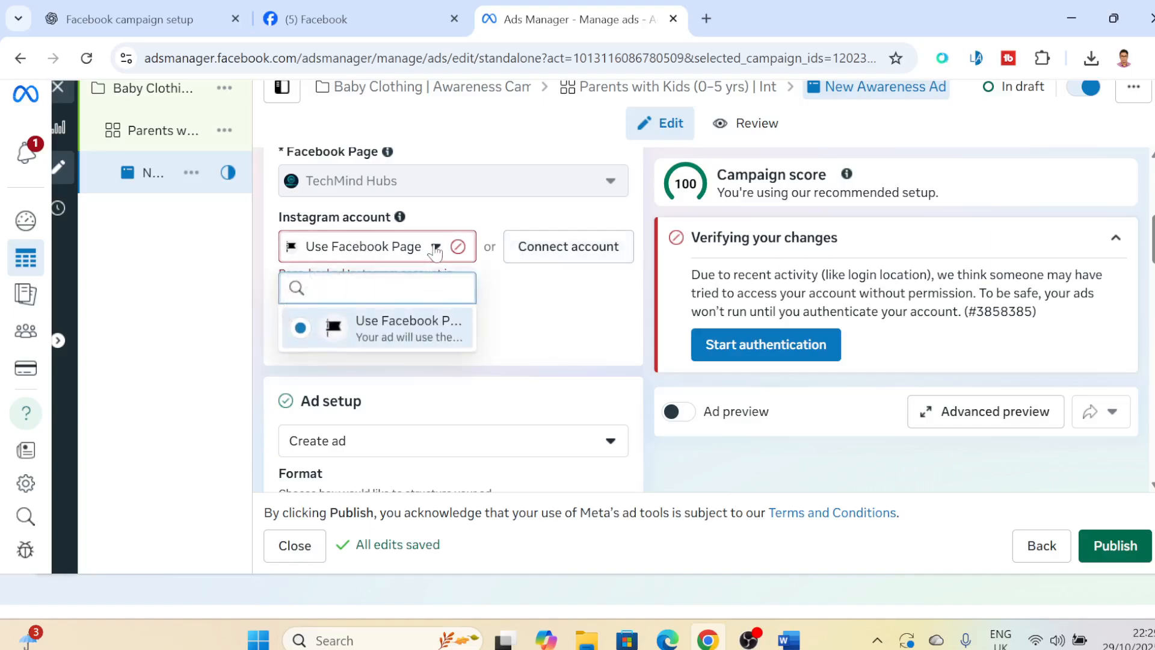
click(535, 297)
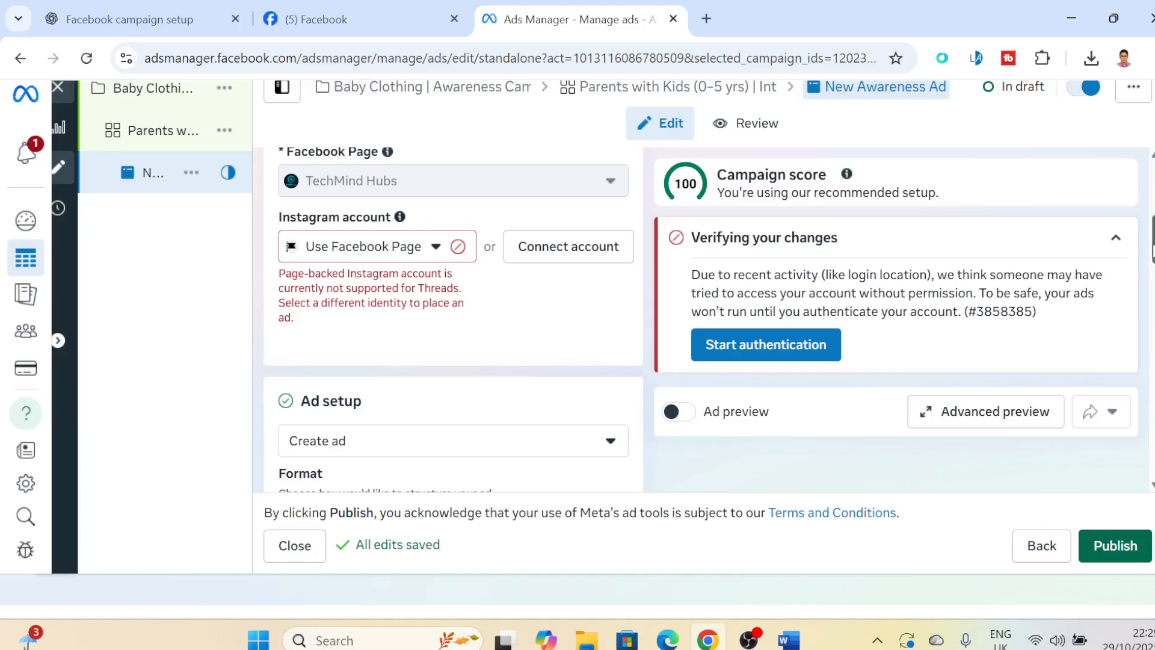
scroll(453, 325, down, 4)
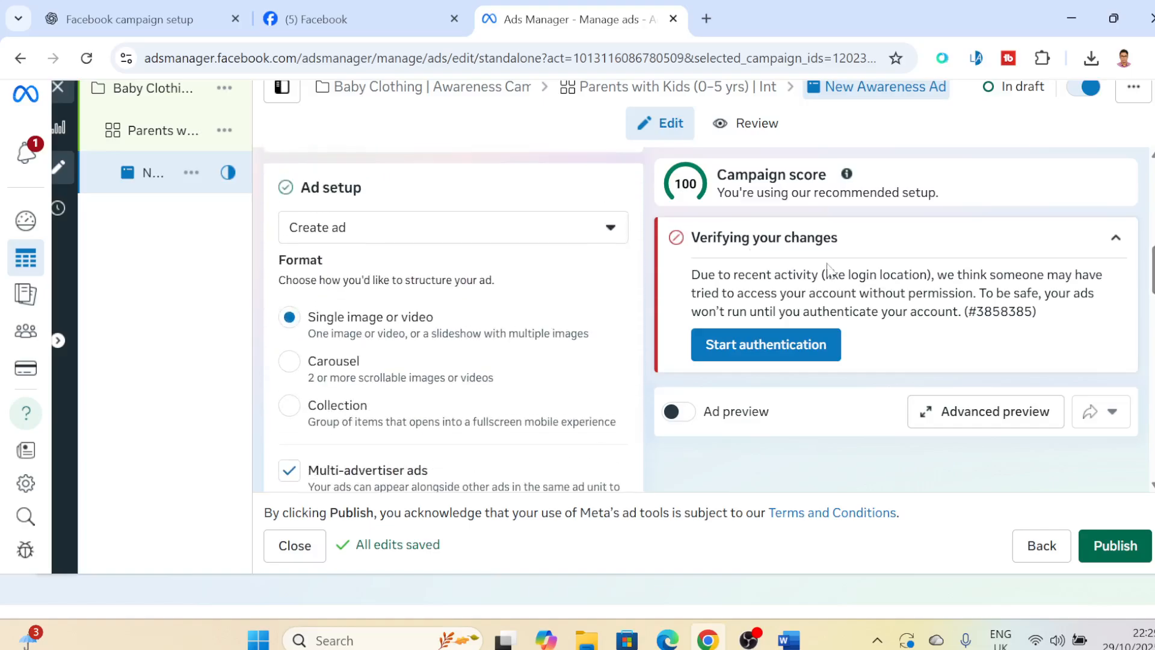
- Set the ad setup to use an existing post and select the Dec 3, 2024 digital marketing Facebook post as the creative
click(444, 230)
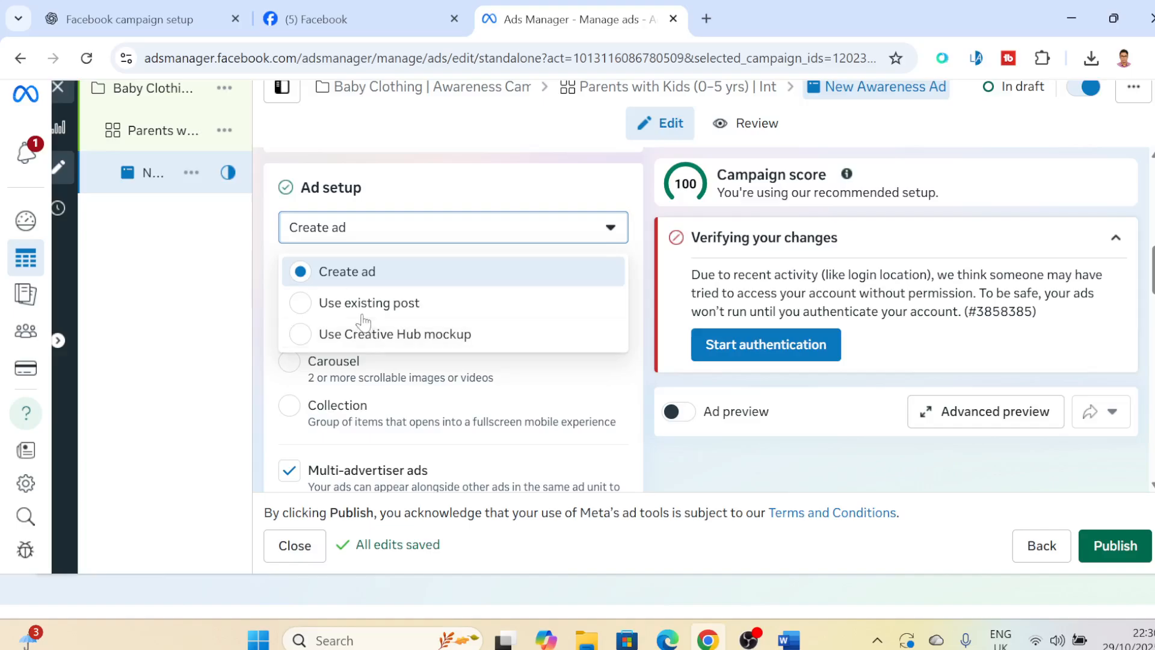
click(305, 312)
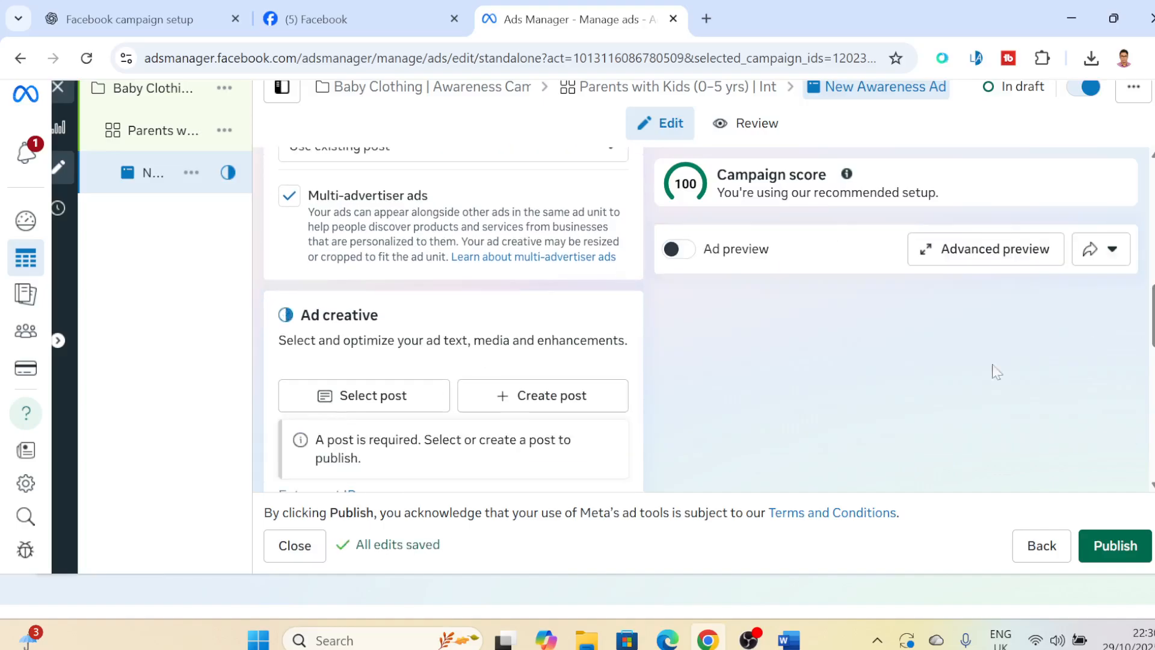
click(374, 400)
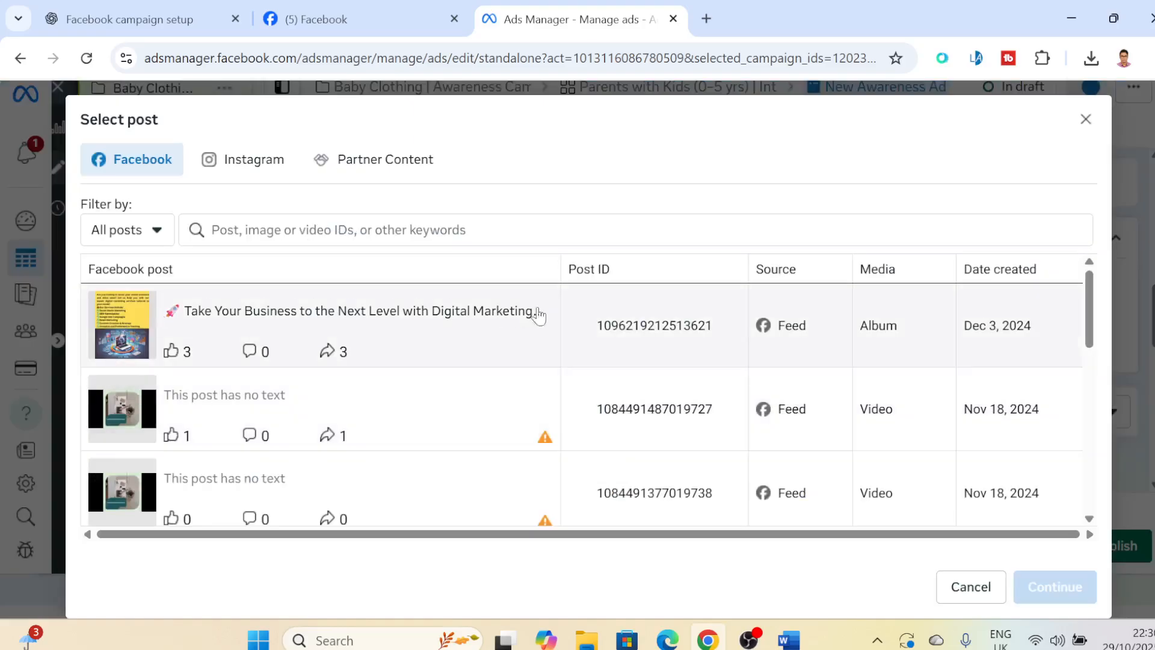
click(259, 325)
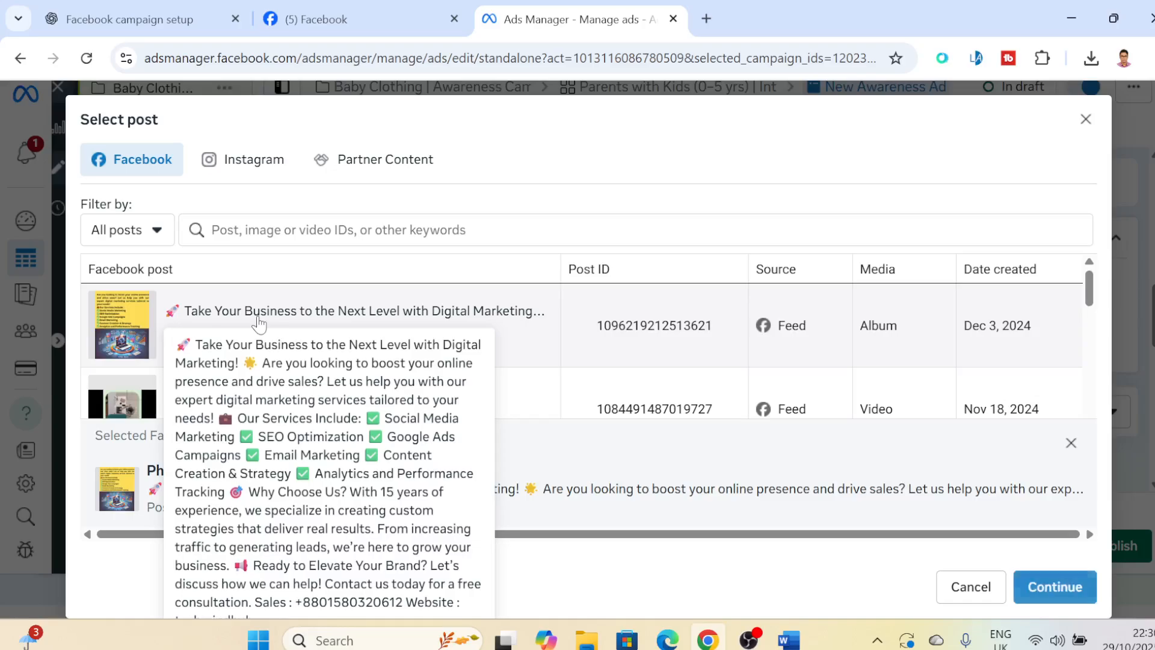
click(1056, 588)
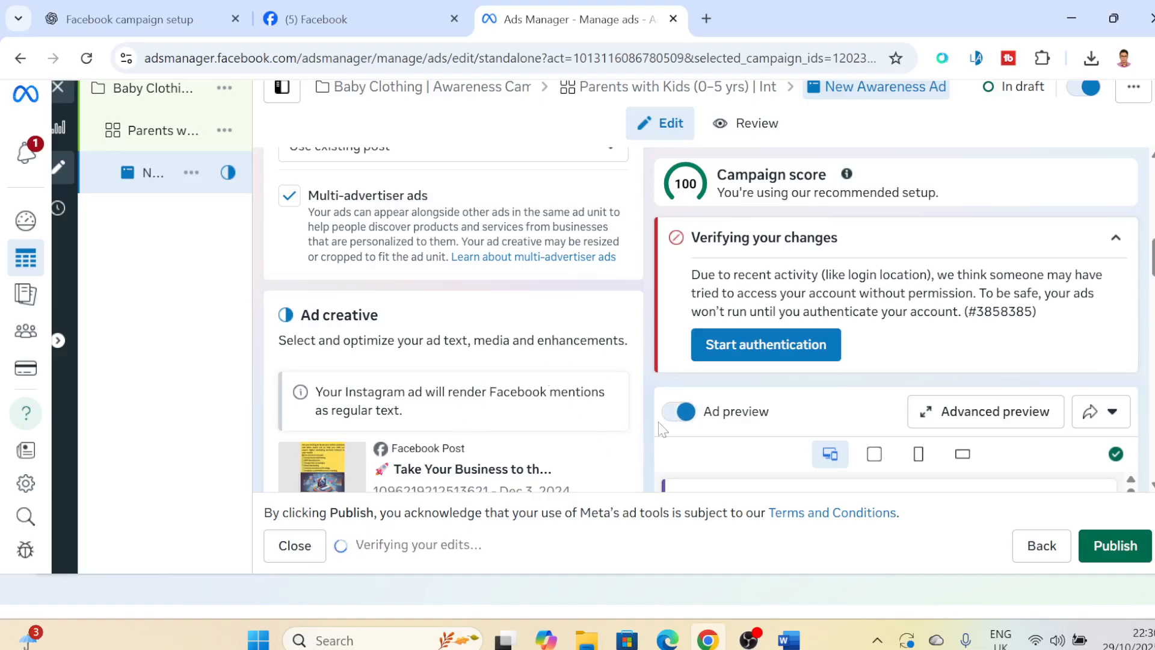
- Switch the ad setup back to Create ad
scroll(583, 315, up, 2)
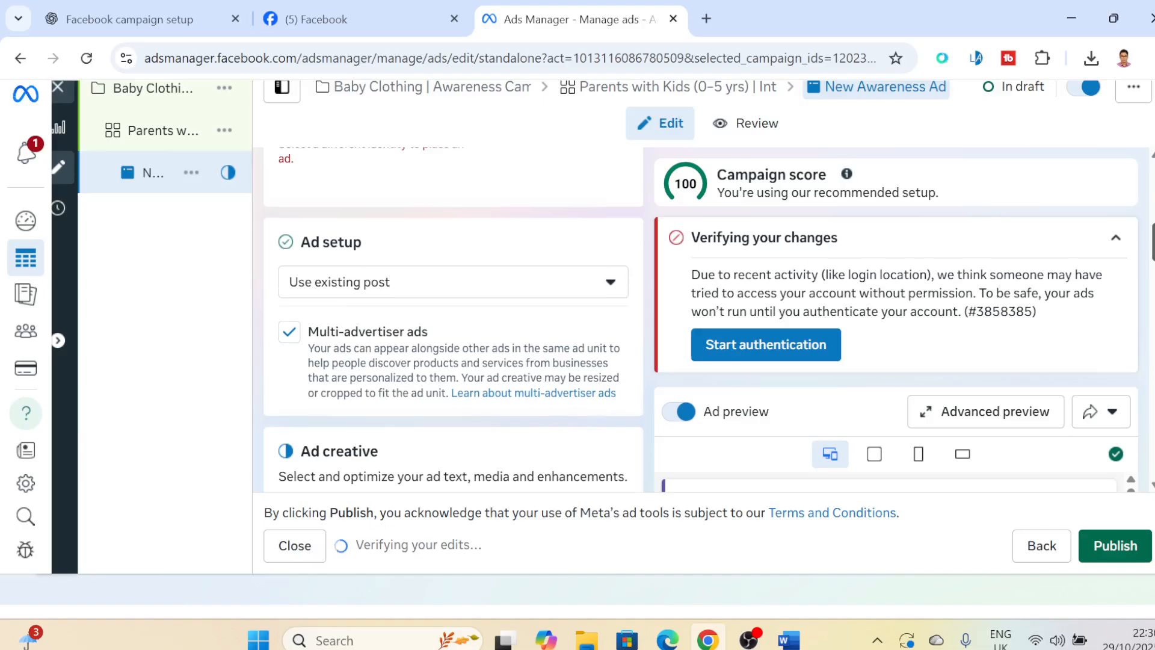
click(505, 293)
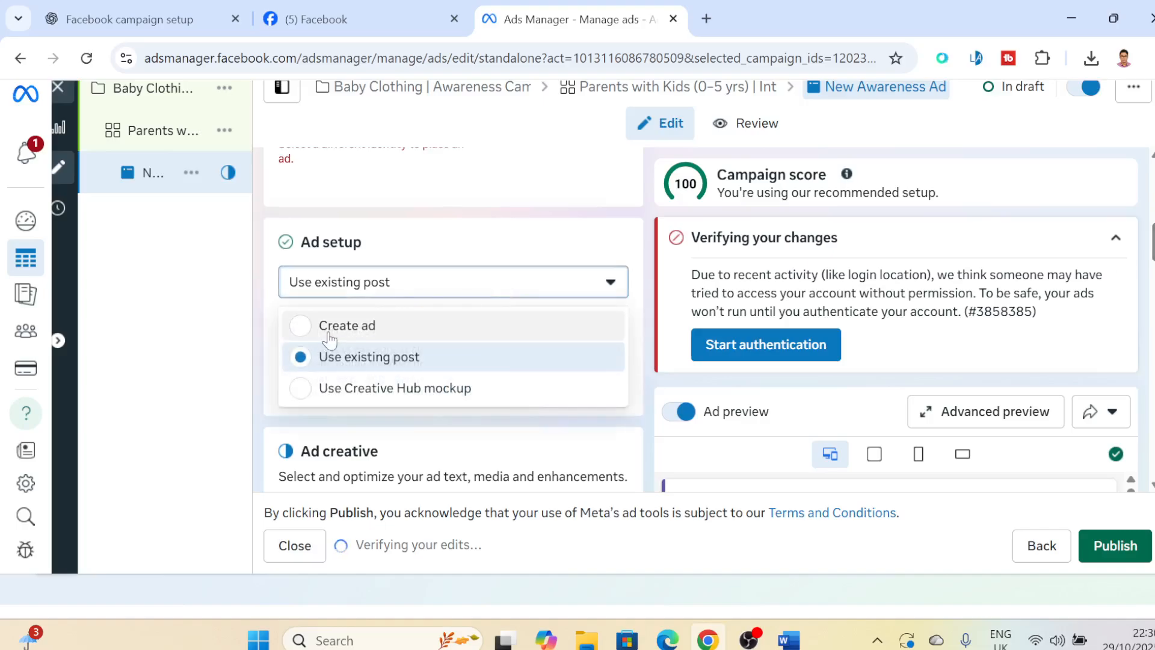
click(332, 337)
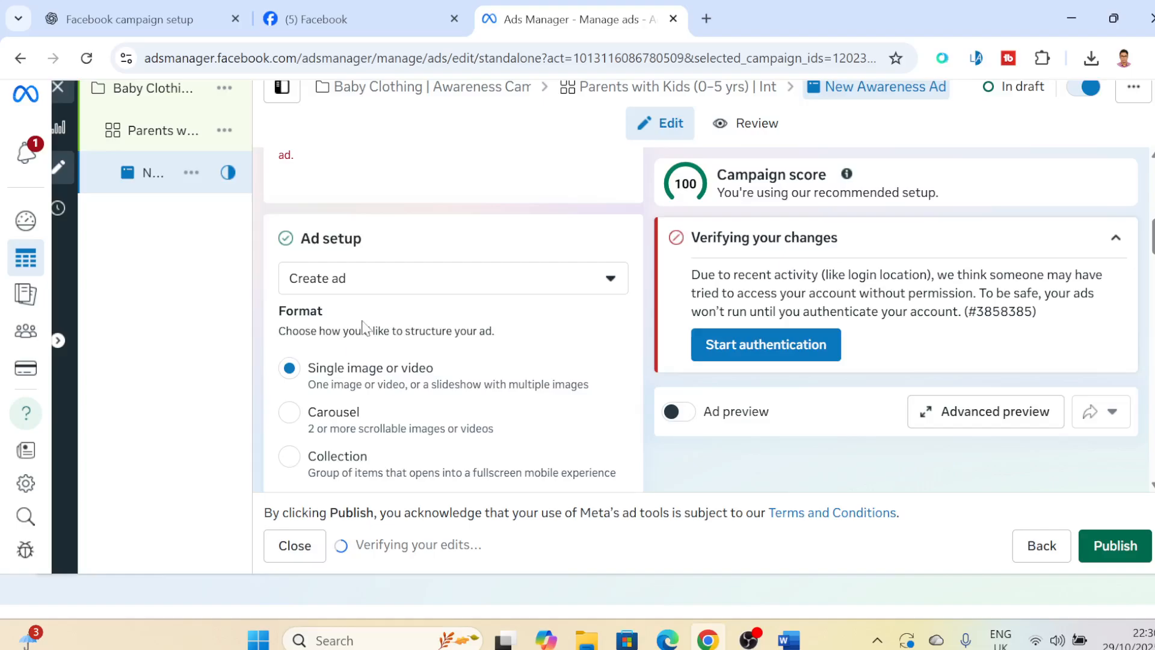
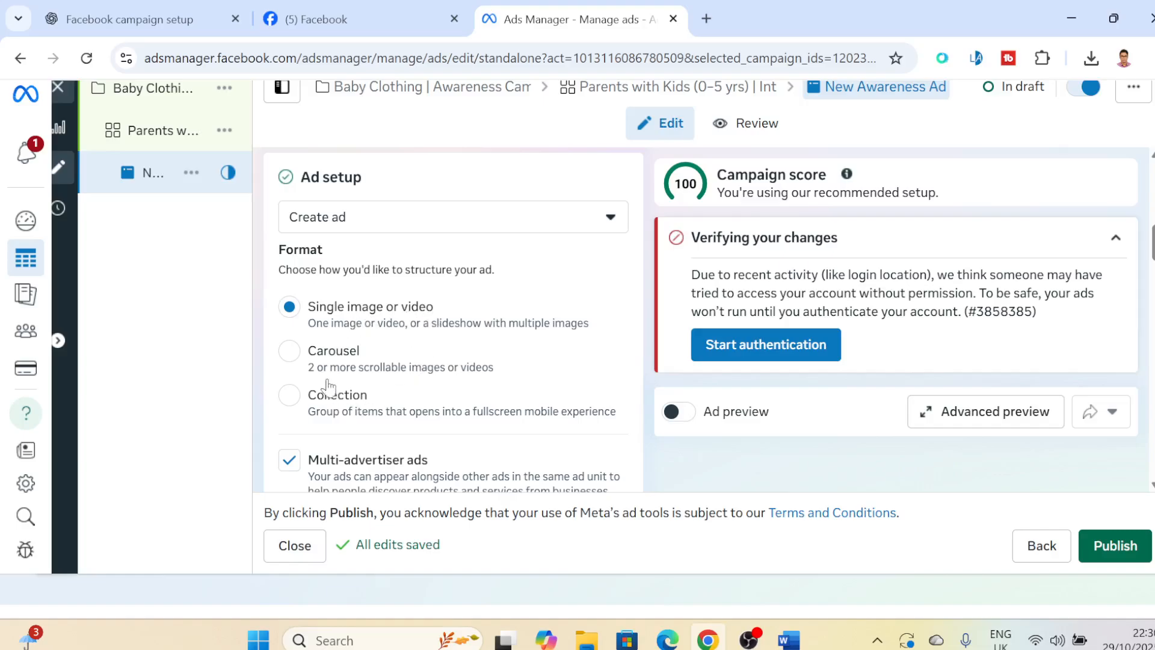
- Try the Carousel format for the ad and return the format to Single image or video
click(304, 362)
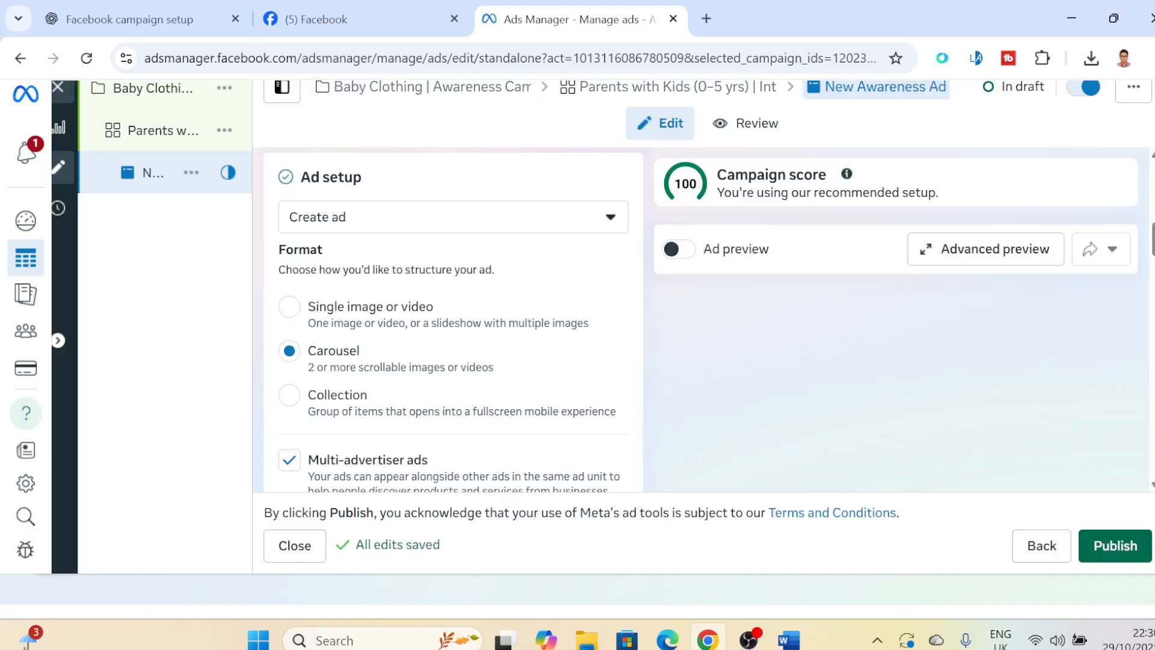
scroll(453, 319, down, 3)
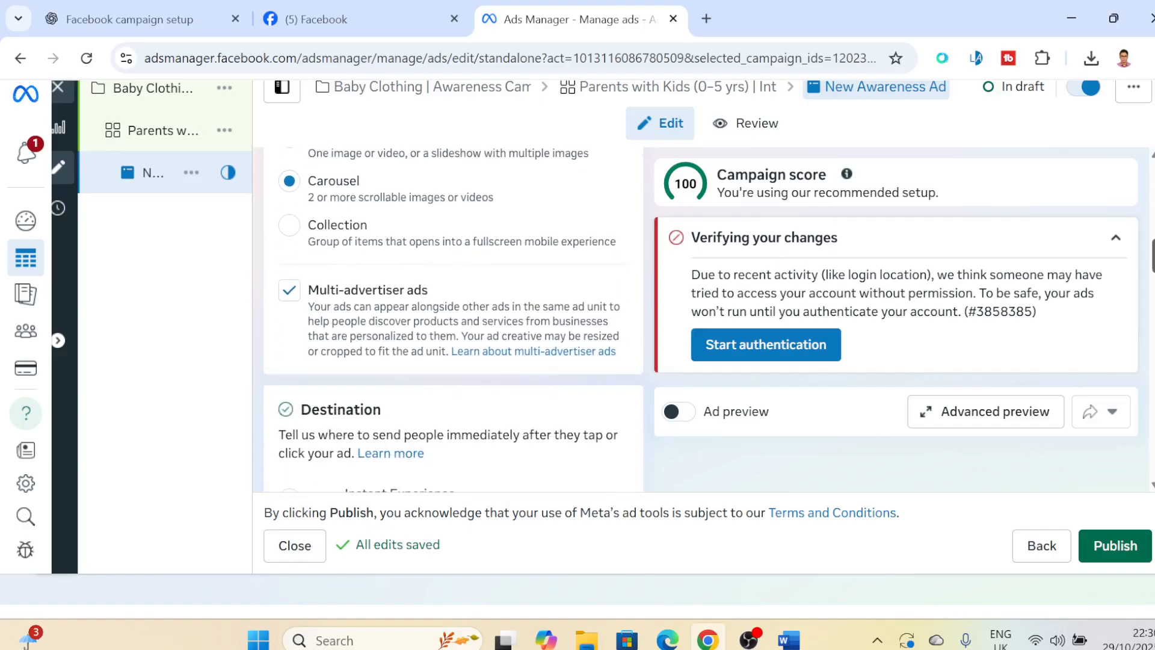
scroll(454, 320, down, 2)
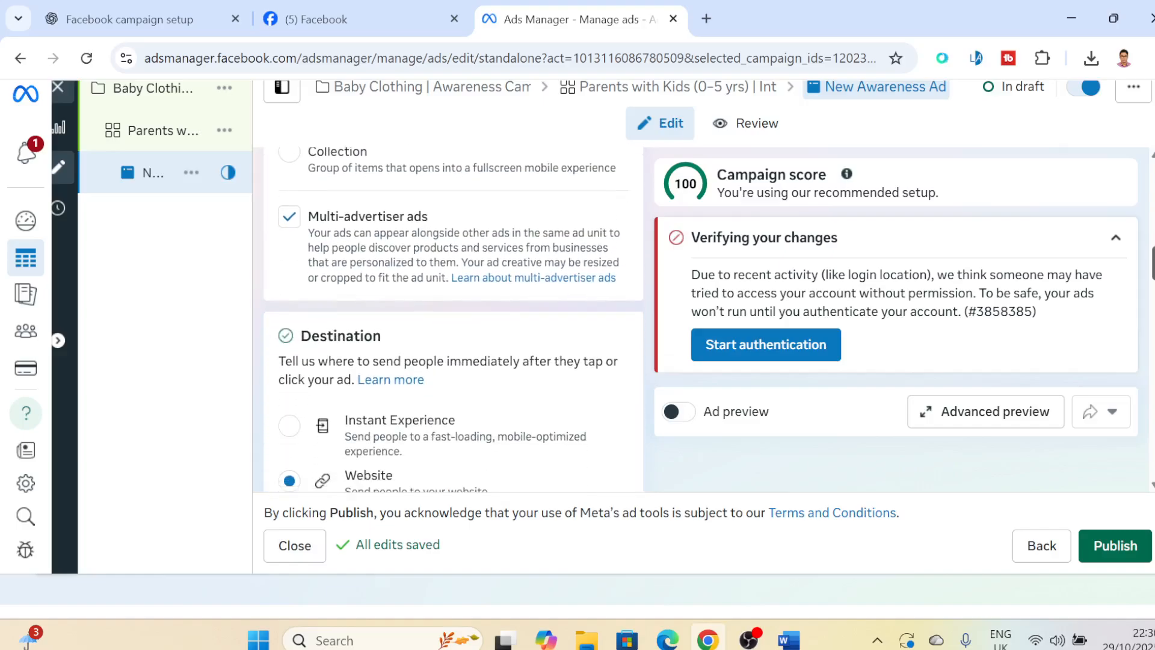
scroll(454, 319, up, 3)
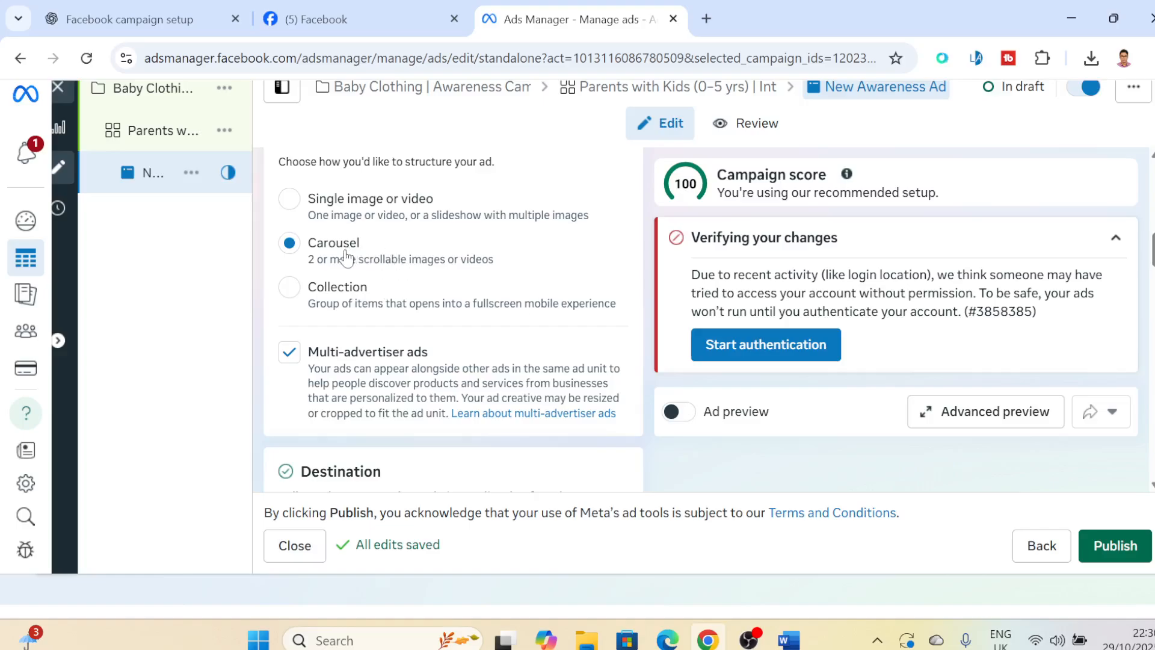
double_click(329, 208)
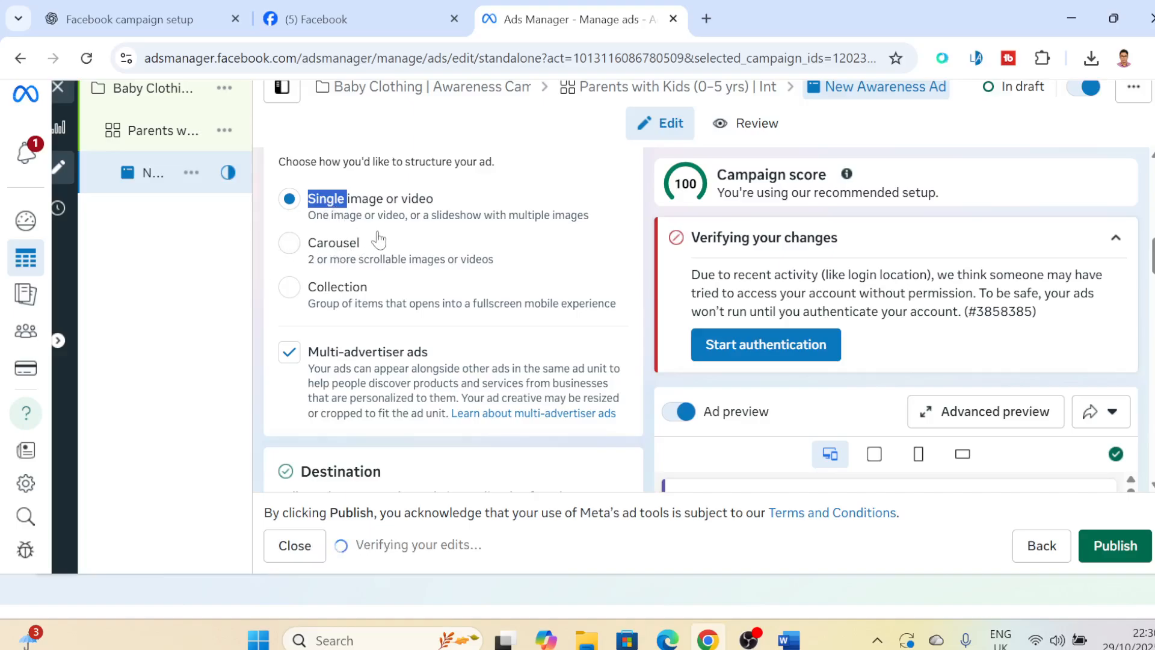
click(289, 244)
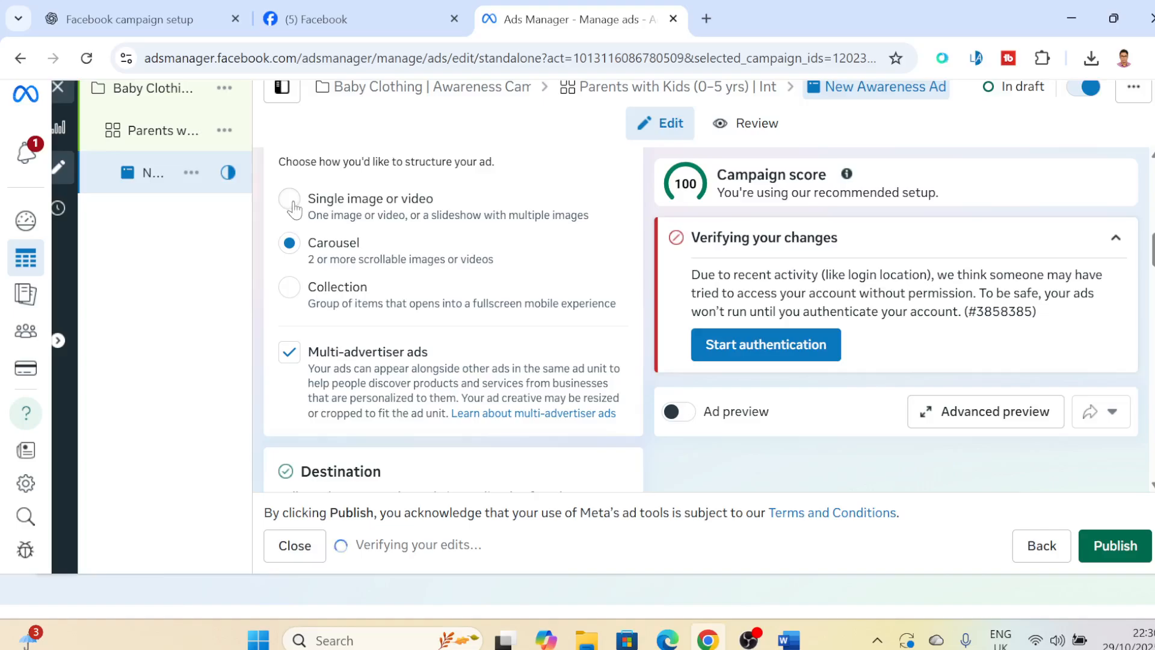
click(357, 222)
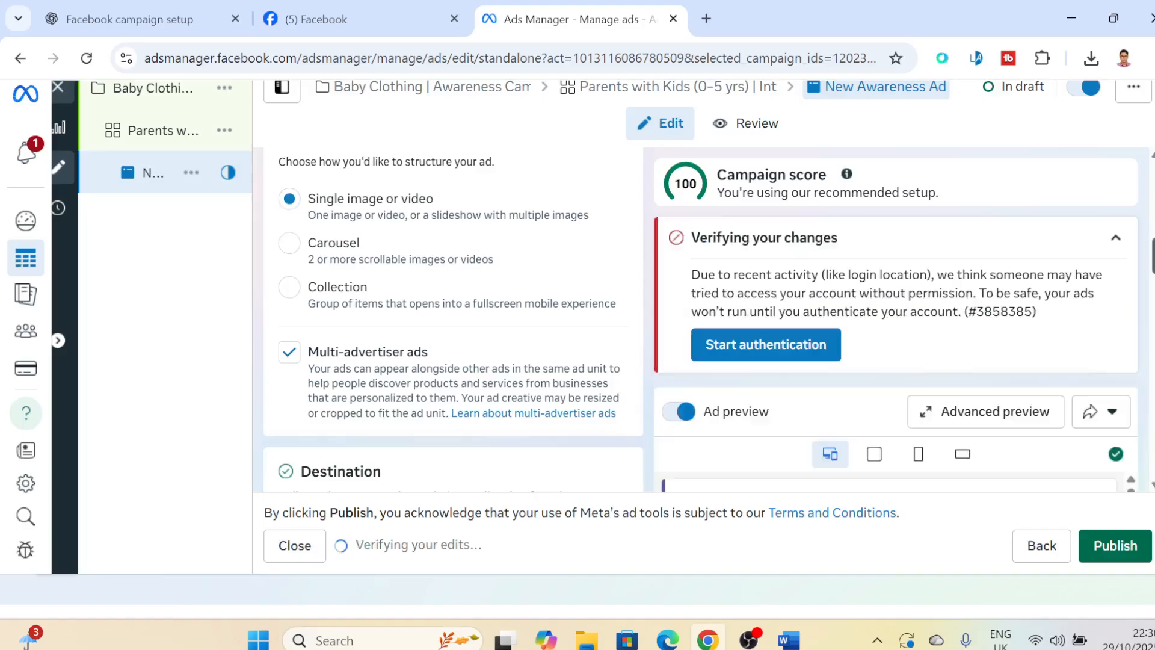
- Review the ad's destination settings, including the website URL, display link, mobile app choices and browser add-ons
scroll(454, 319, down, 5)
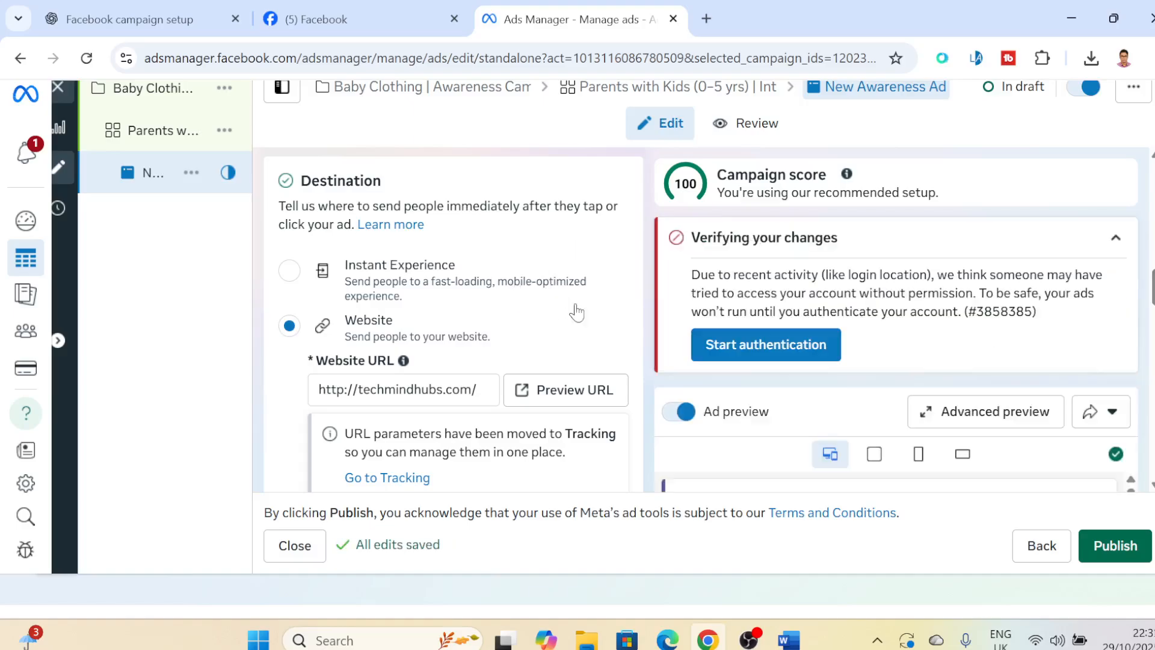
scroll(454, 319, down, 2)
scroll(418, 331, down, 2)
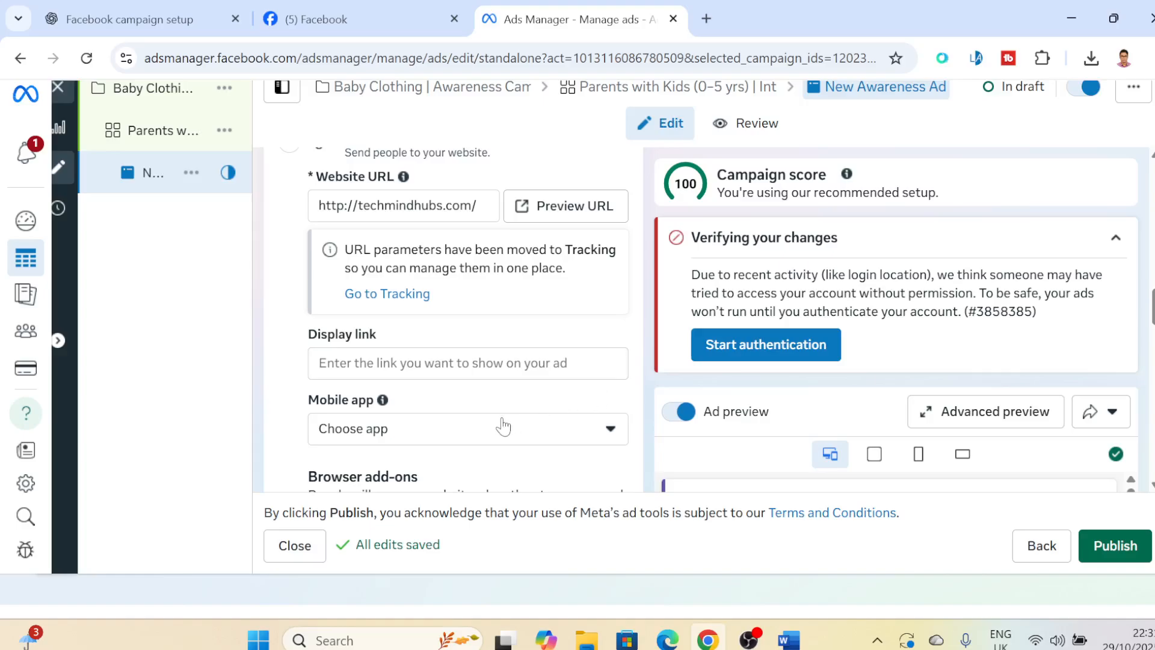
click(443, 439)
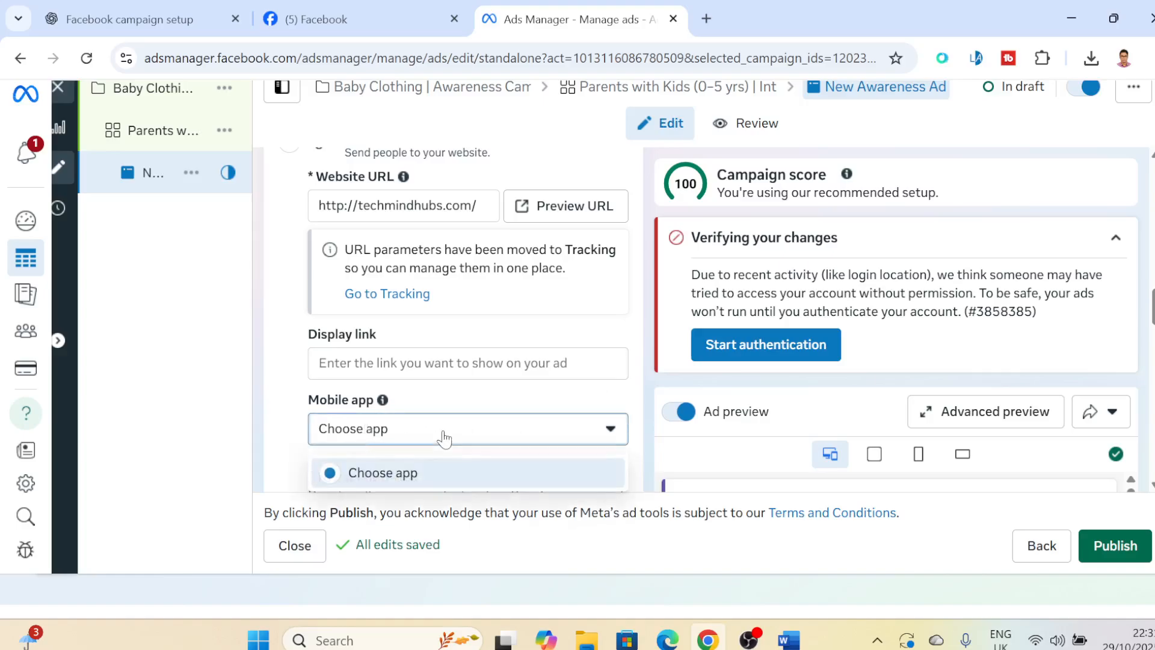
click(444, 439)
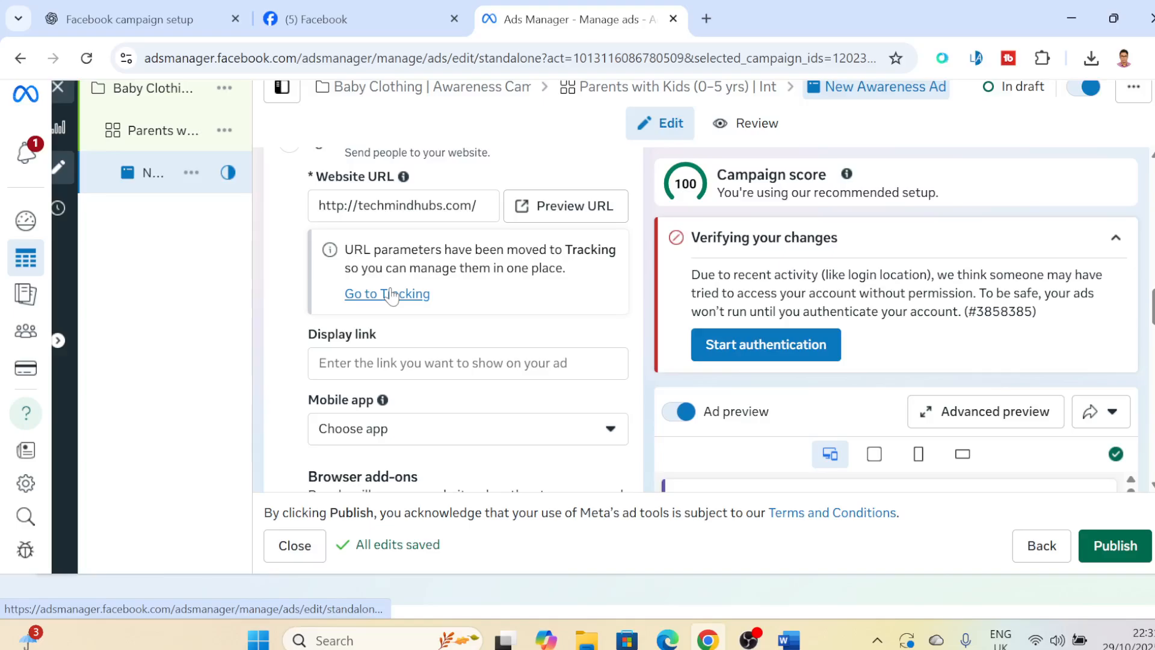
scroll(388, 293, up, 8)
scroll(360, 328, down, 1)
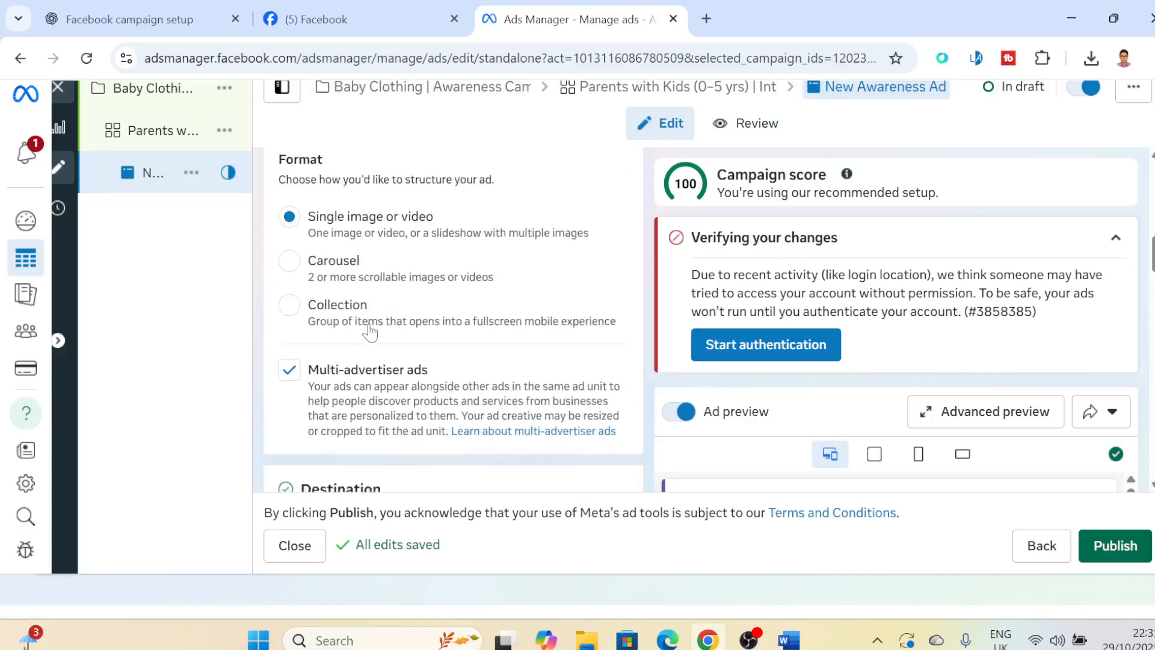
scroll(369, 332, down, 1)
scroll(453, 320, down, 5)
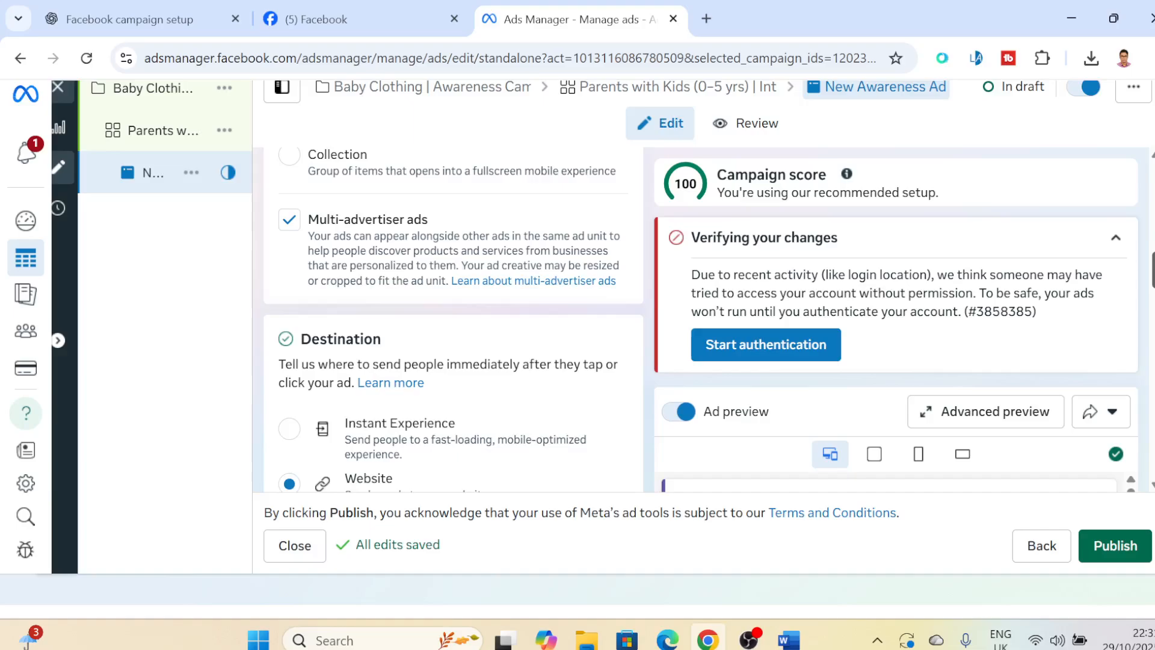
scroll(468, 319, down, 8)
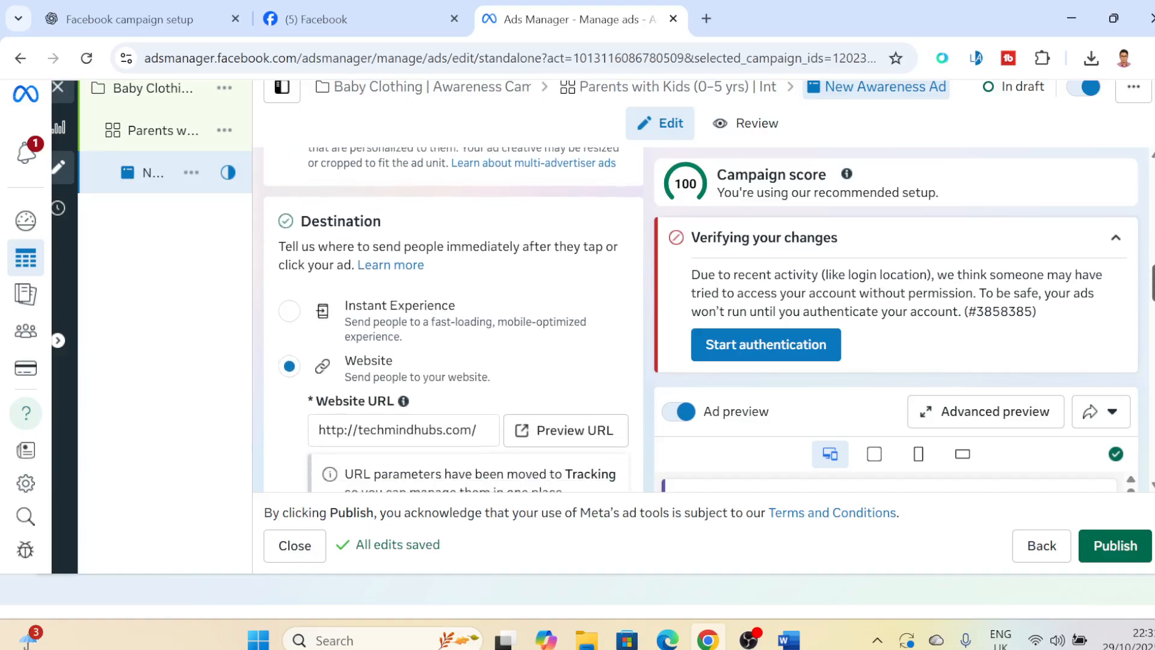
scroll(467, 319, down, 4)
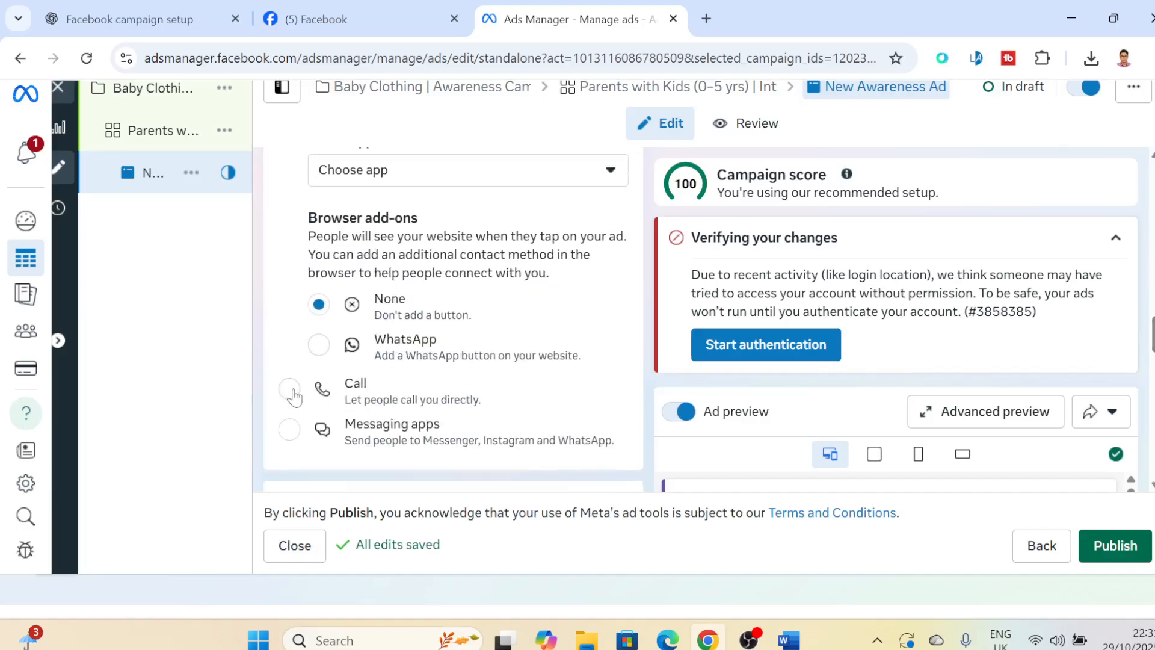
- Try WhatsApp as the website's browser add-on and Call as the ad destination
click(322, 347)
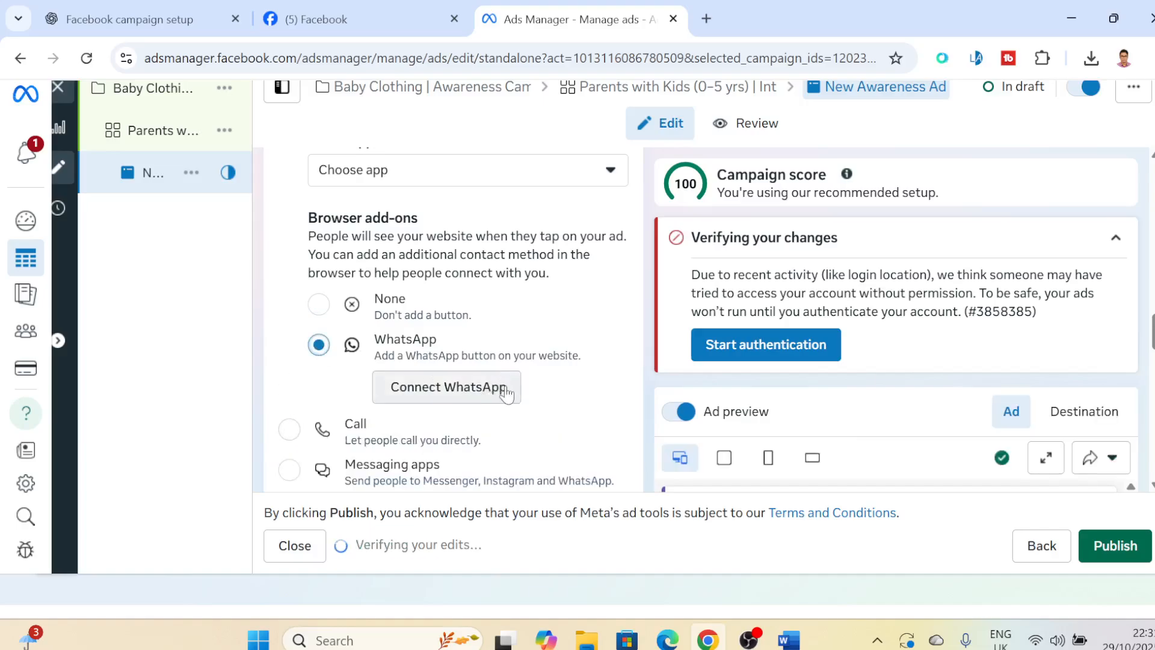
scroll(295, 432, down, 5)
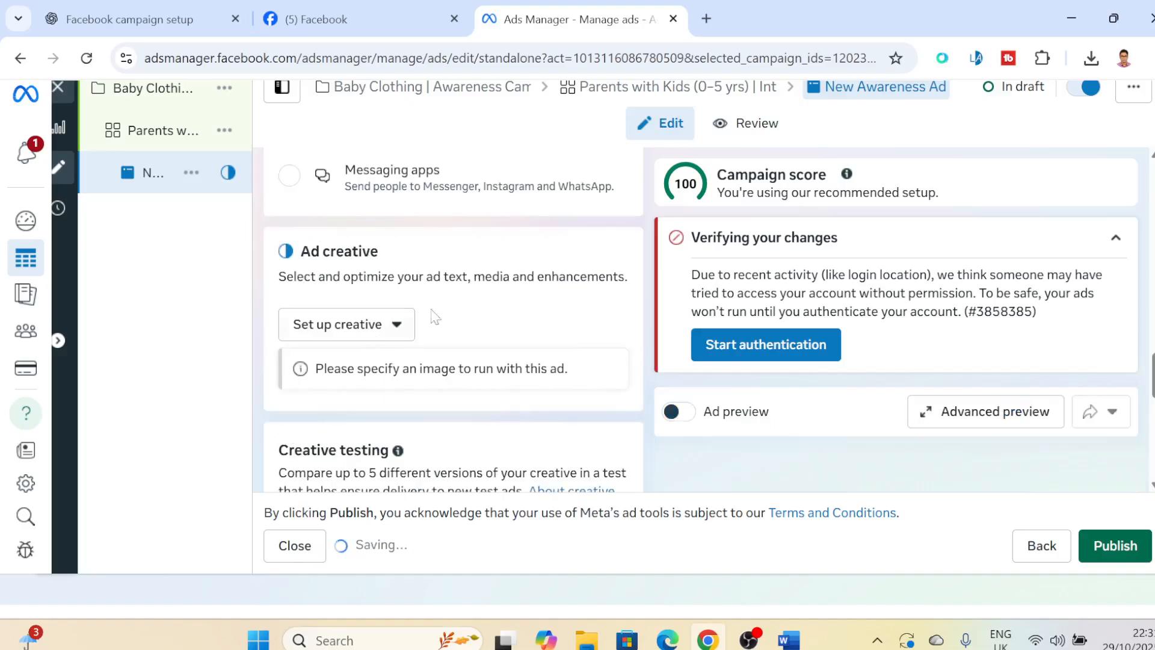
scroll(453, 320, down, 4)
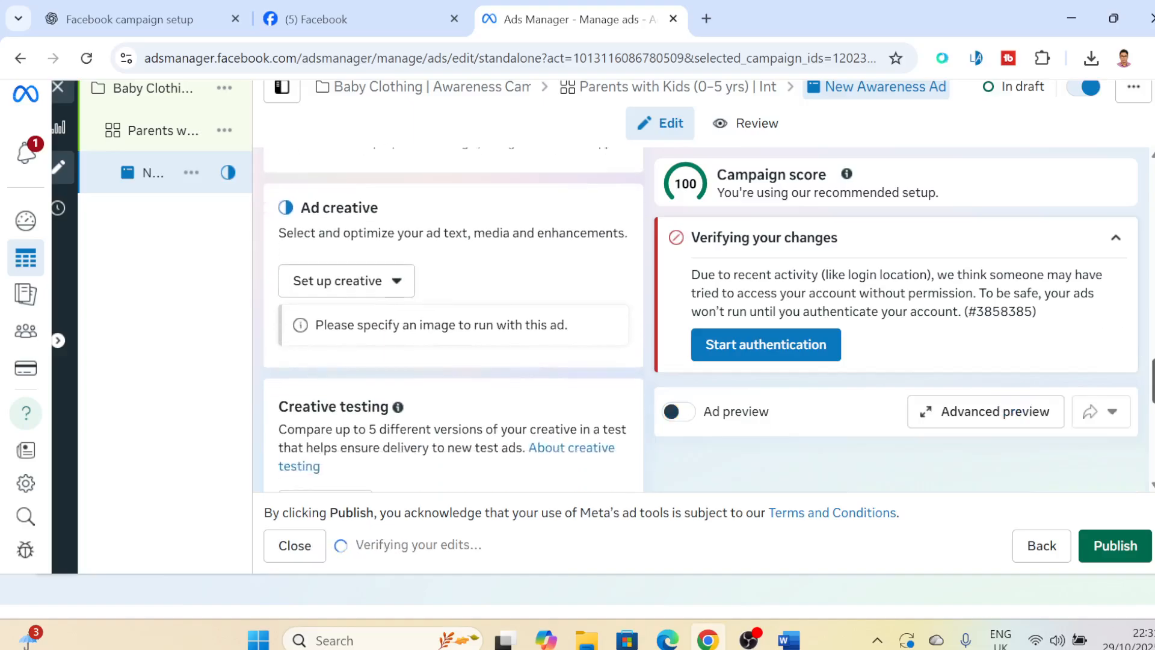
scroll(453, 320, up, 6)
scroll(291, 249, down, 1)
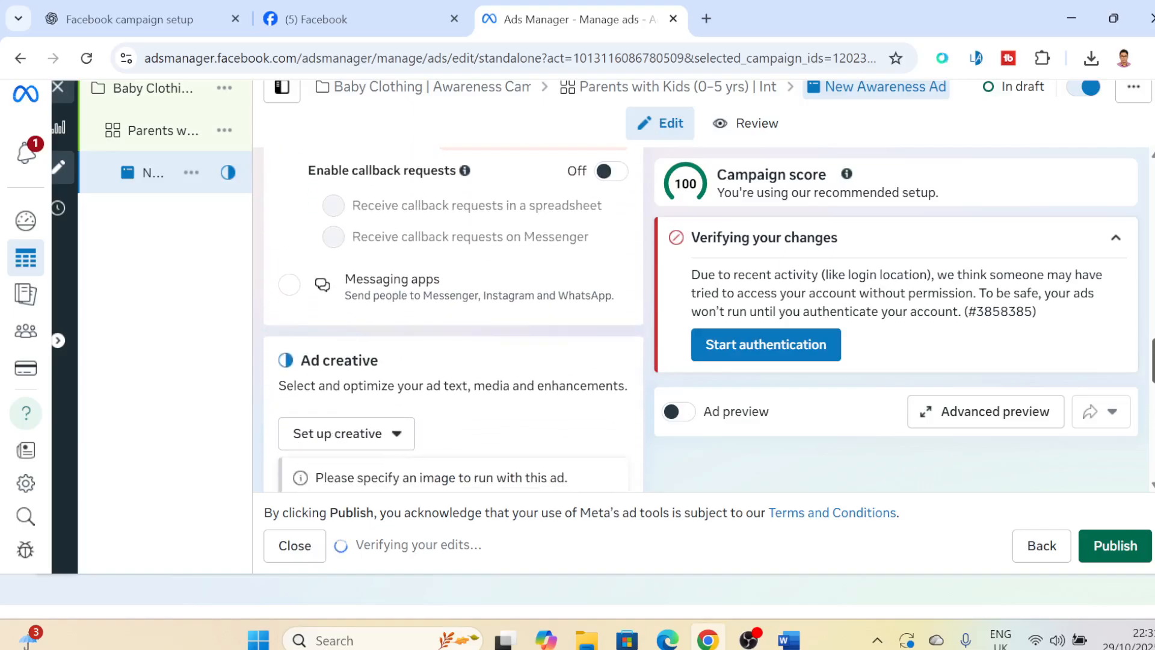
- Set the ad destination to Messaging apps and check the Messenger, Instagram and WhatsApp availability
click(290, 243)
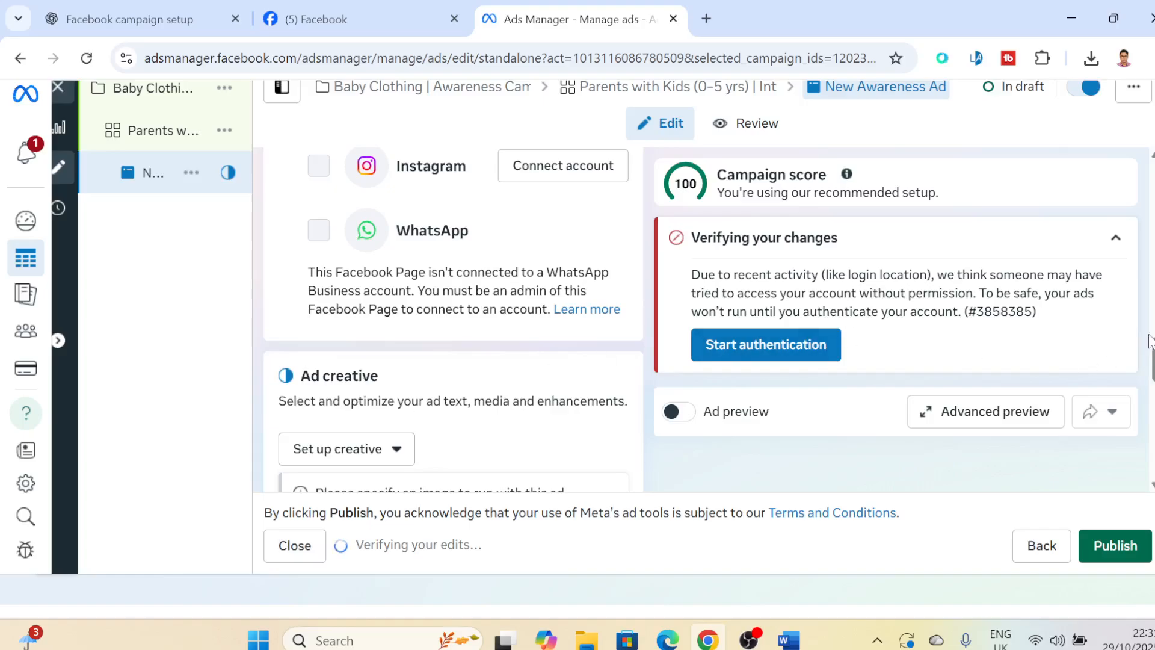
scroll(453, 319, up, 5)
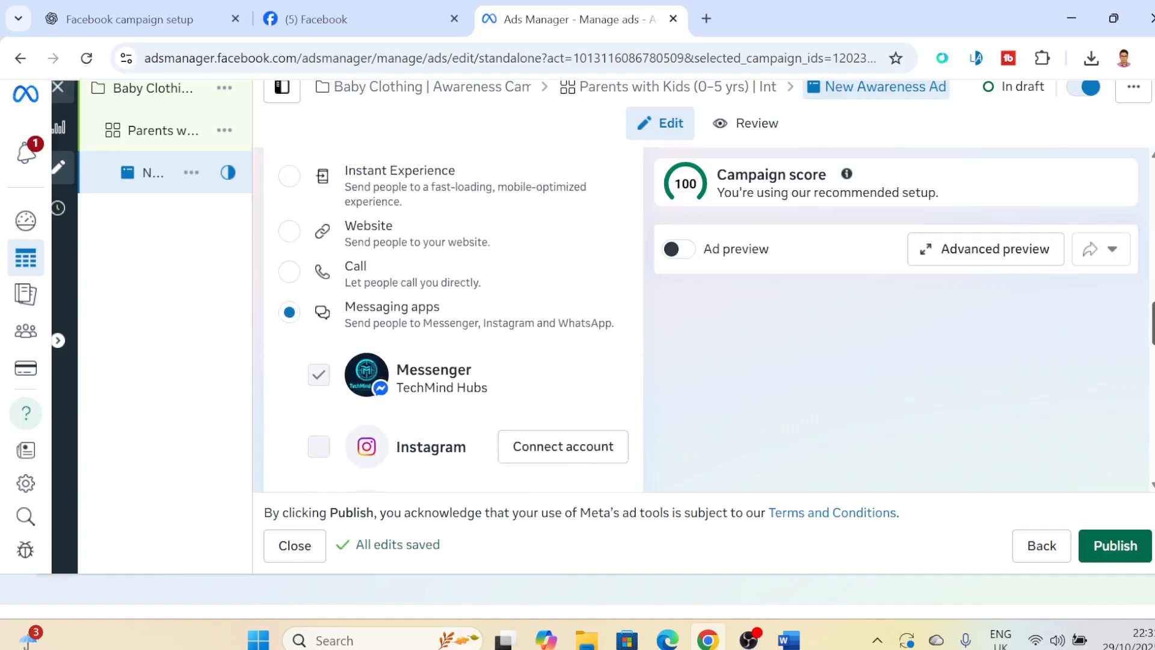
scroll(453, 319, down, 3)
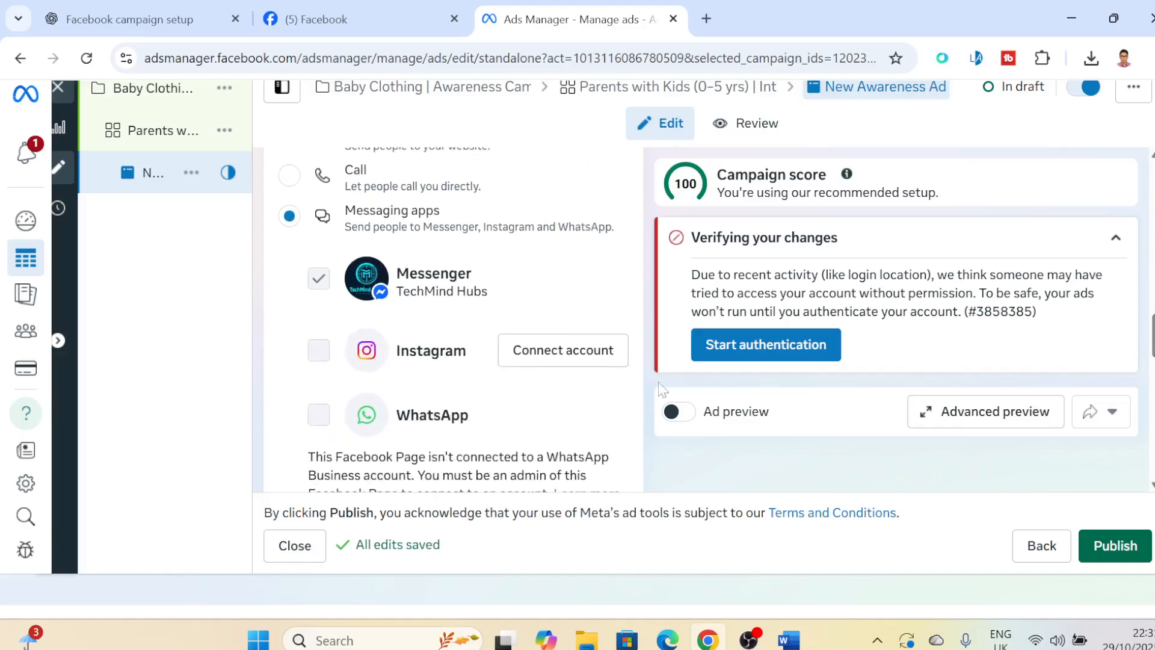
mouse_move(313, 351)
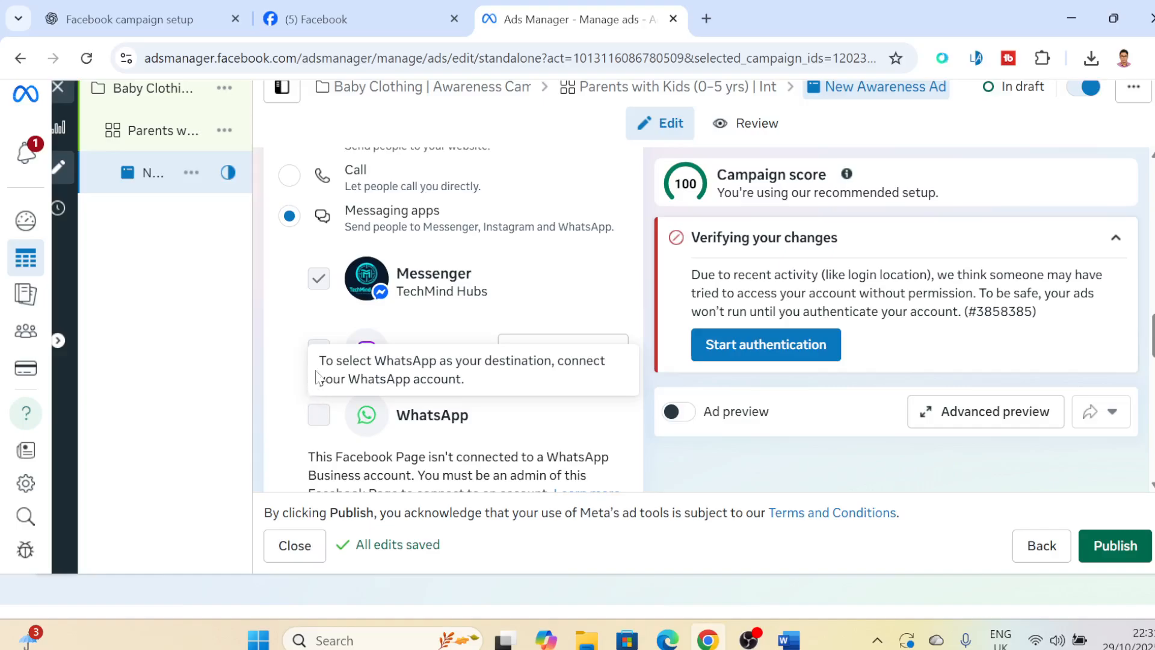
mouse_move(325, 403)
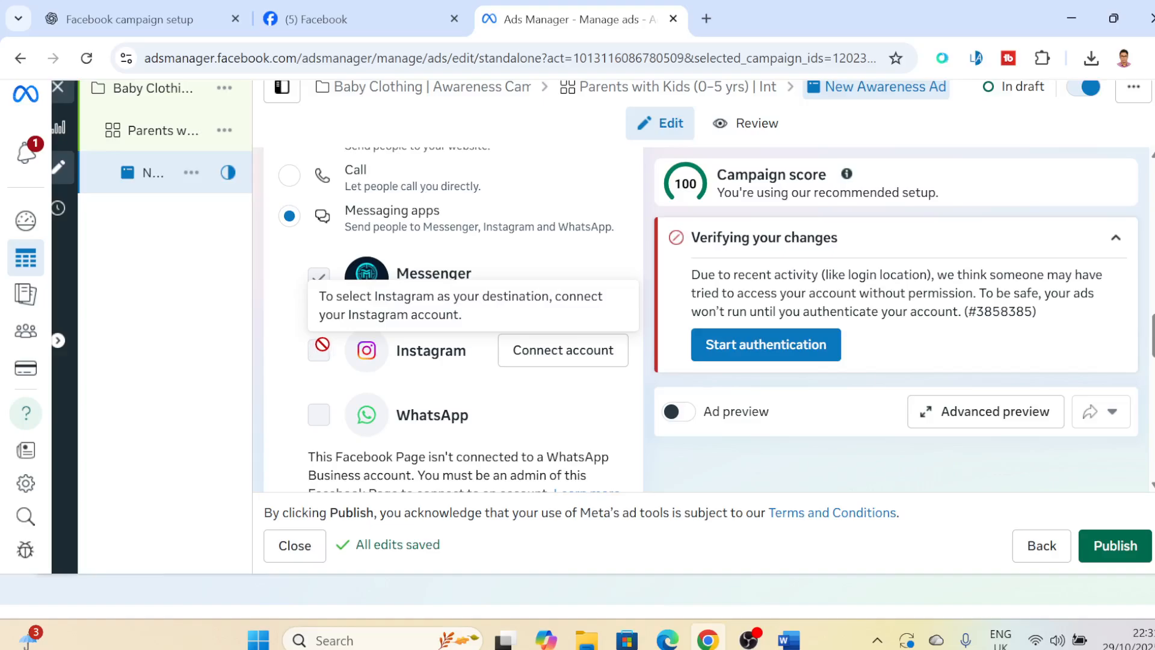
mouse_move(325, 281)
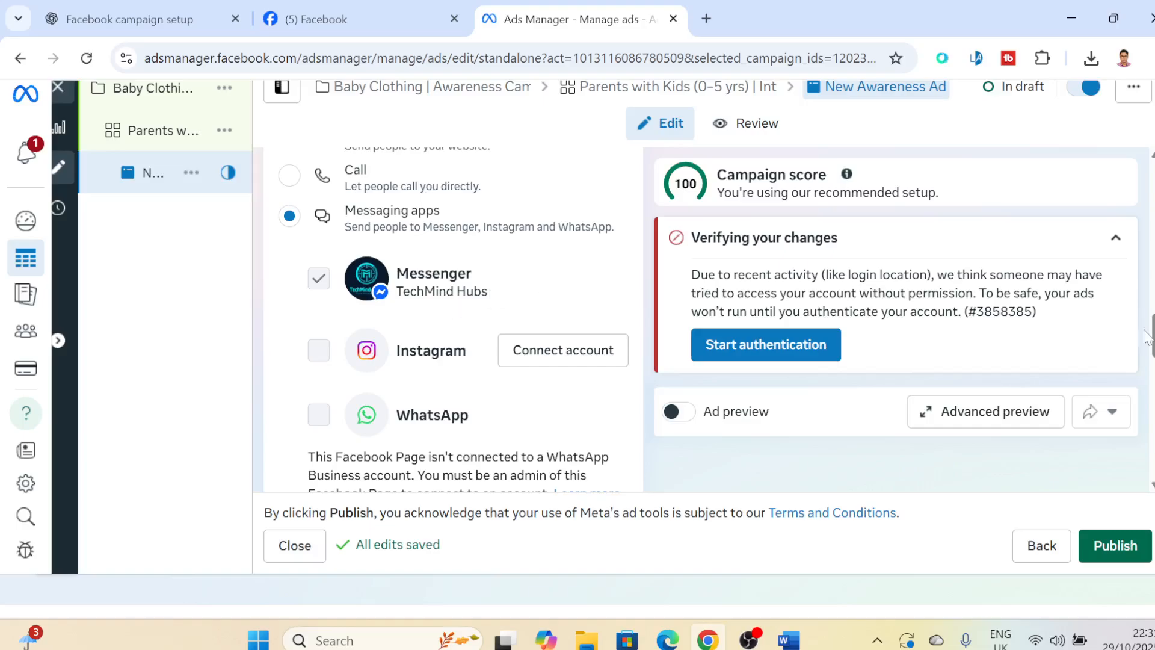
- Review the creative types offered for the ad, along with the format, creative testing and chat builder sections
scroll(453, 319, down, 1)
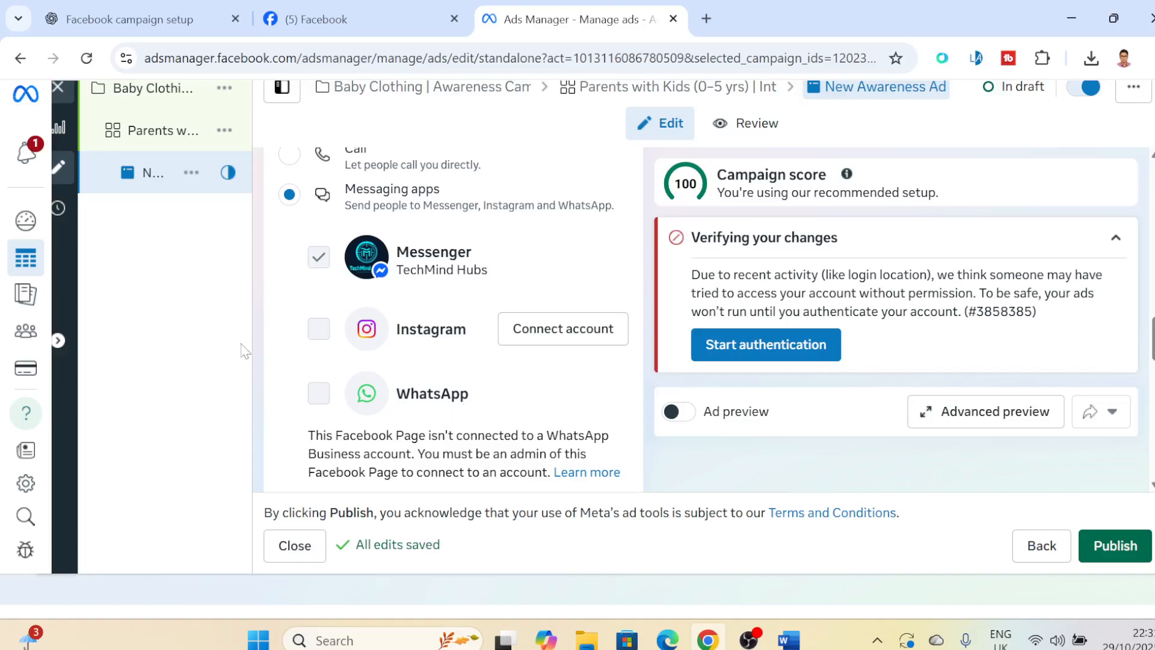
scroll(453, 319, down, 5)
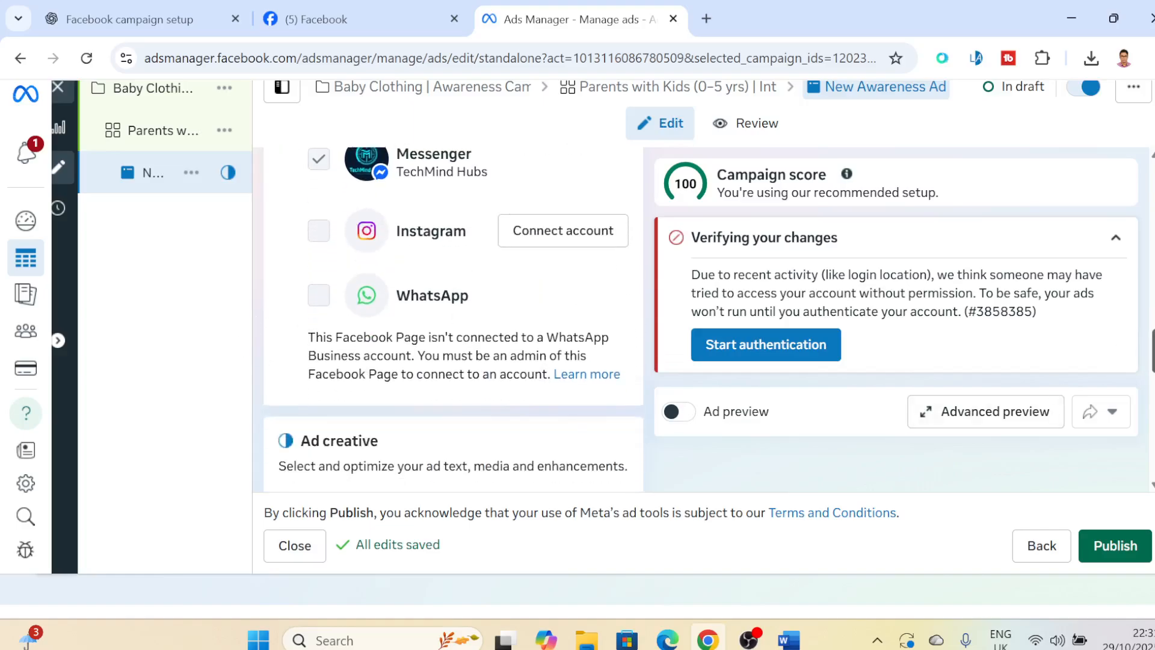
scroll(454, 322, down, 2)
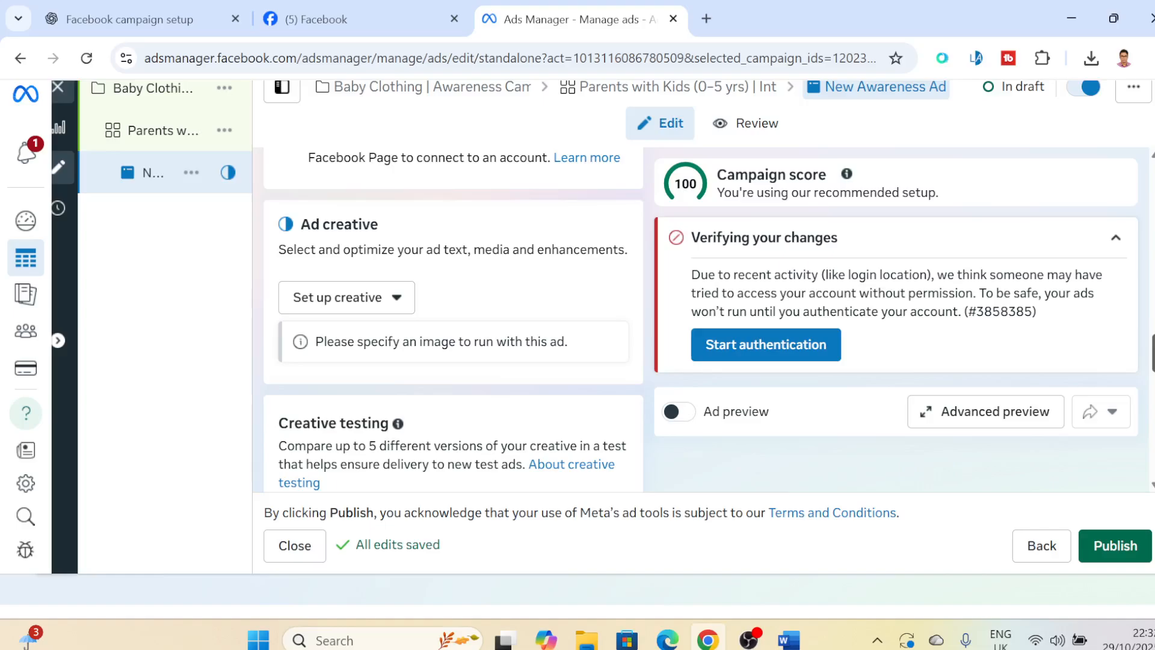
click(396, 301)
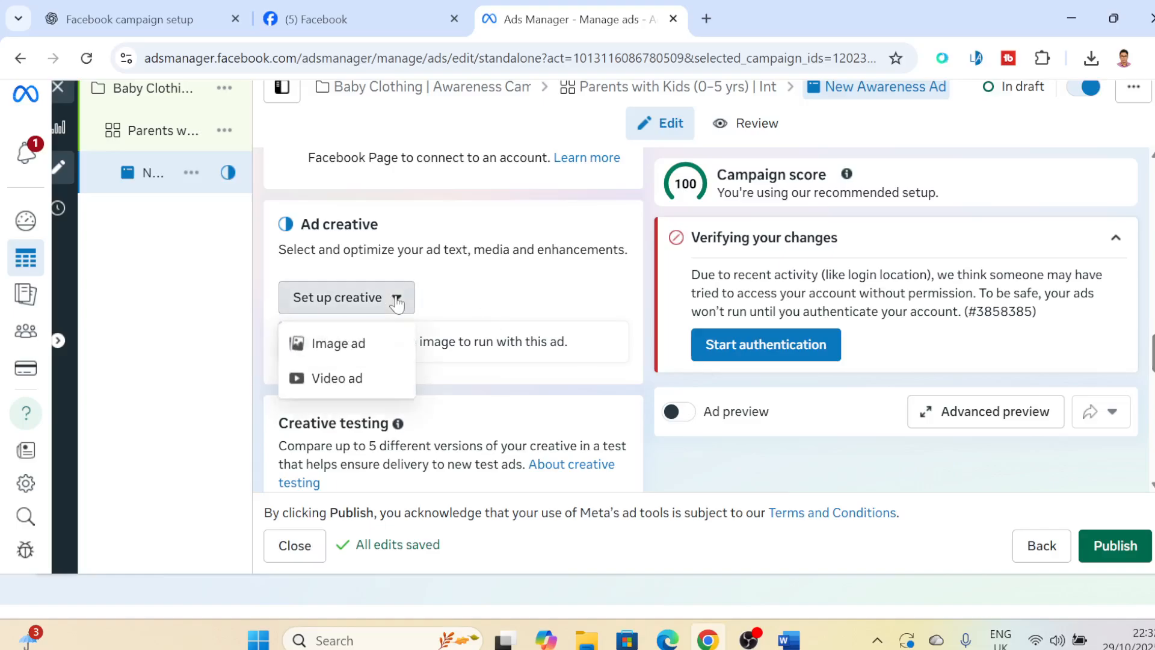
click(397, 303)
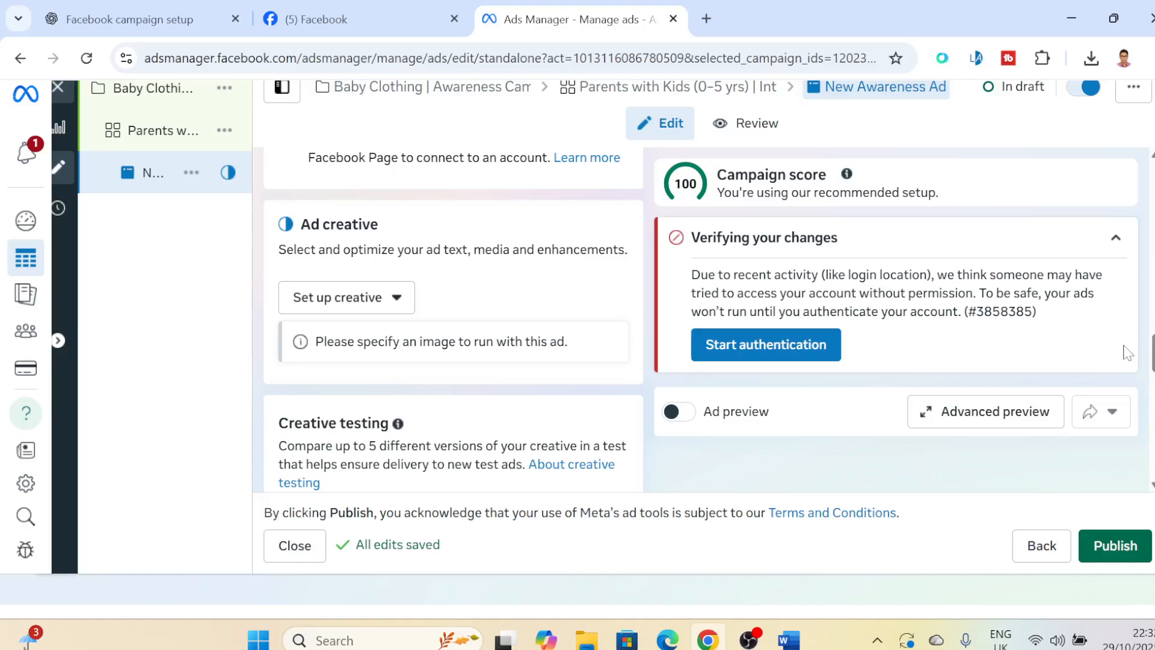
scroll(453, 319, up, 10)
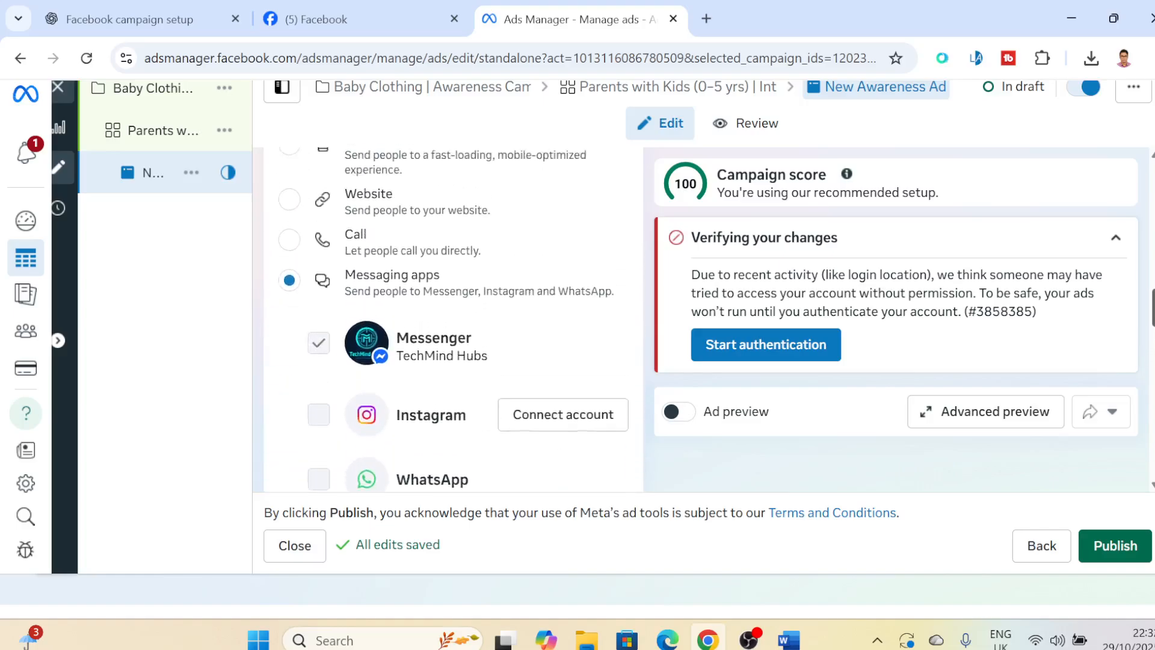
scroll(454, 319, down, 10)
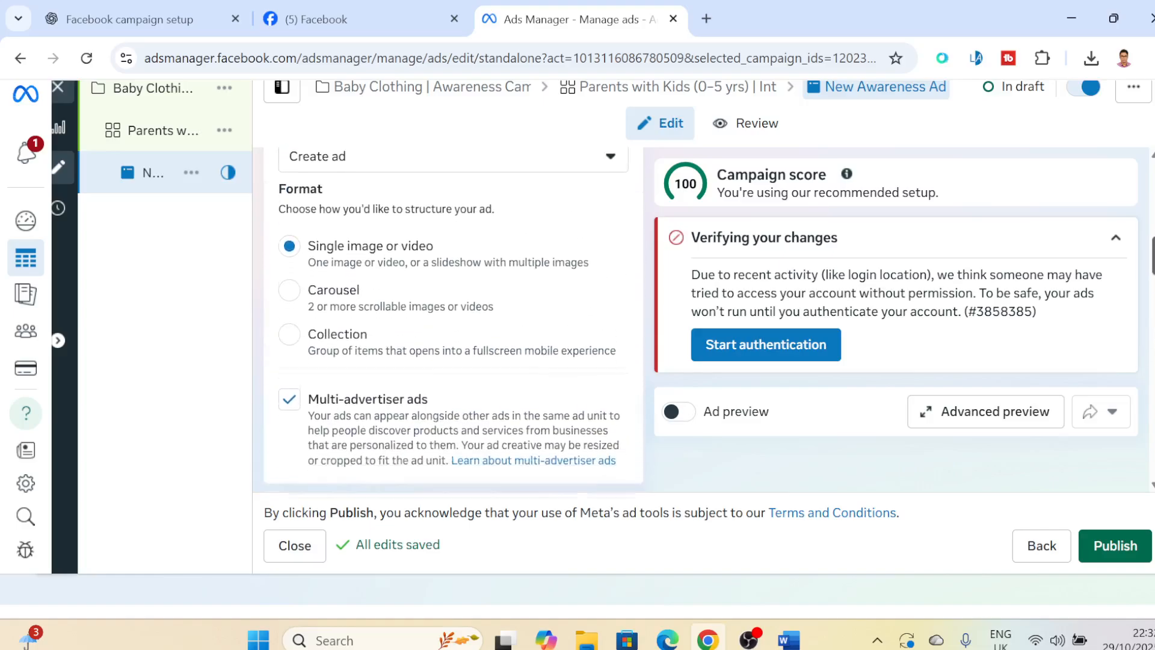
scroll(453, 319, down, 1)
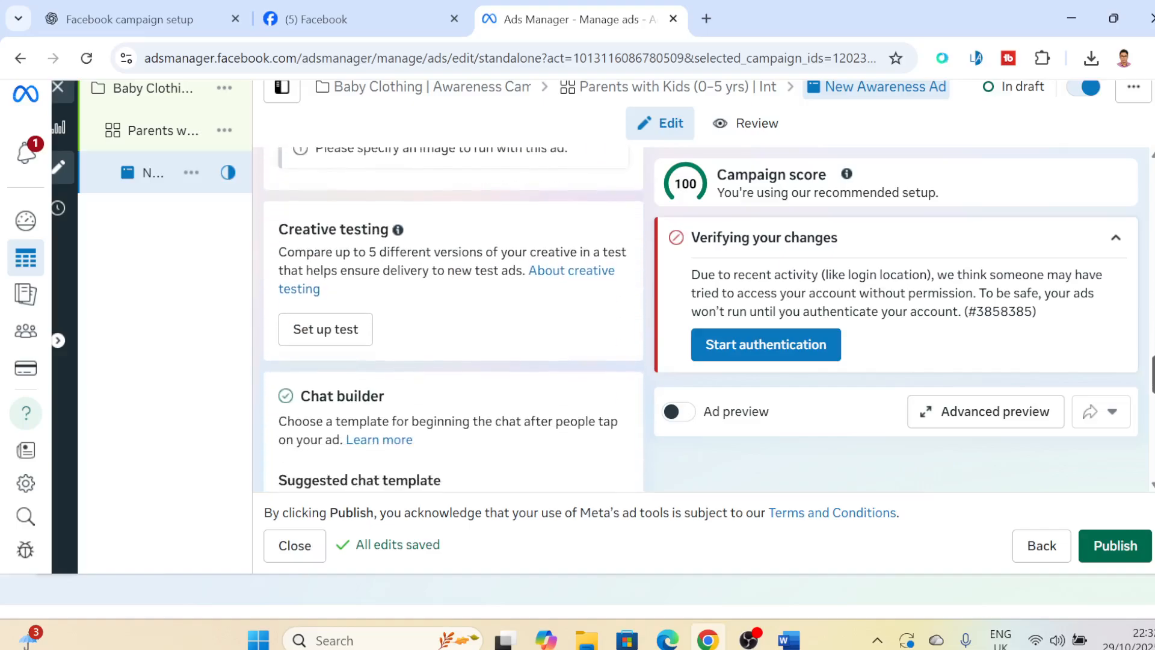
scroll(453, 319, down, 6)
scroll(454, 319, up, 10)
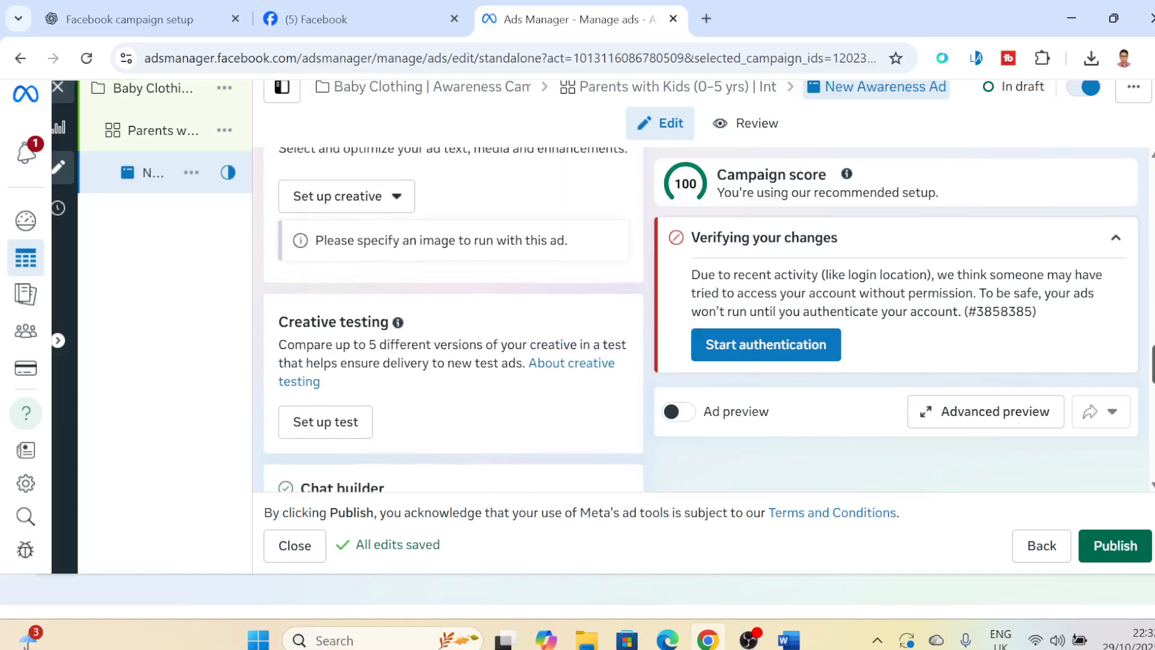
scroll(453, 319, up, 2)
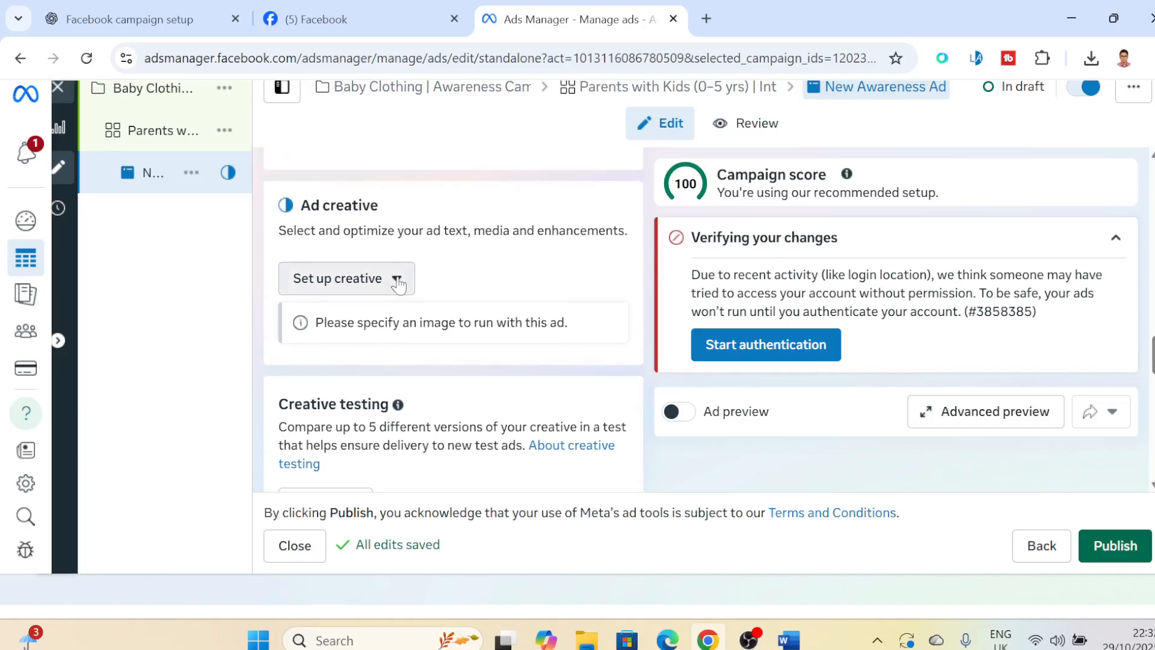
- Start an image ad creative and upload the kids image from the SME Foundation folder as its media
click(346, 280)
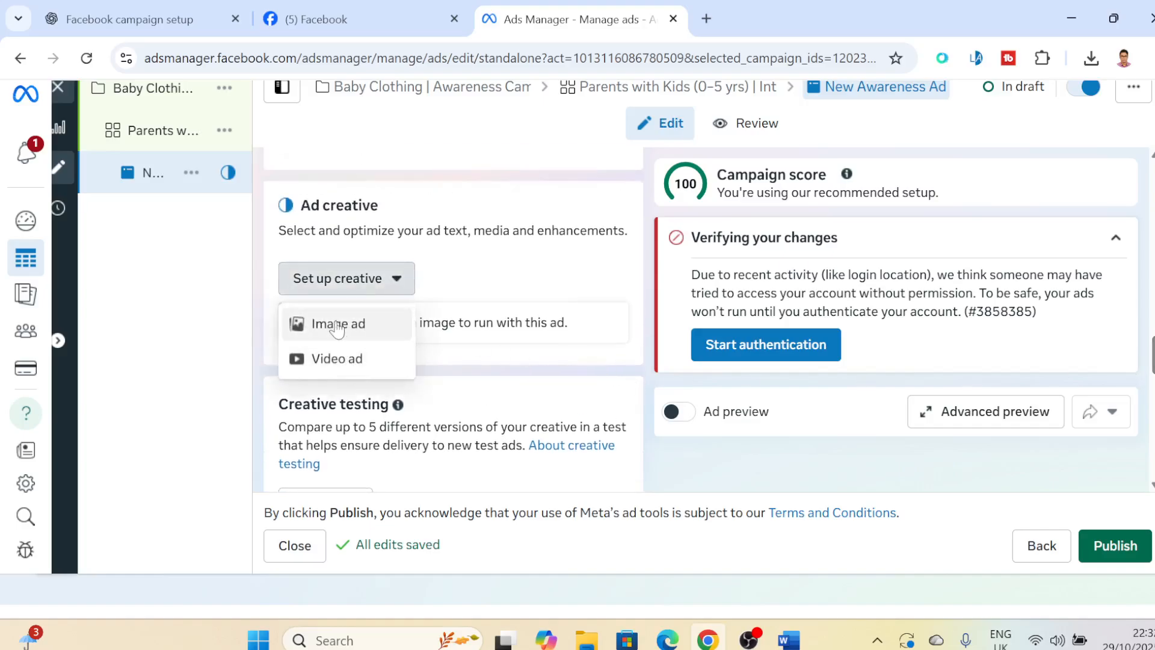
click(357, 314)
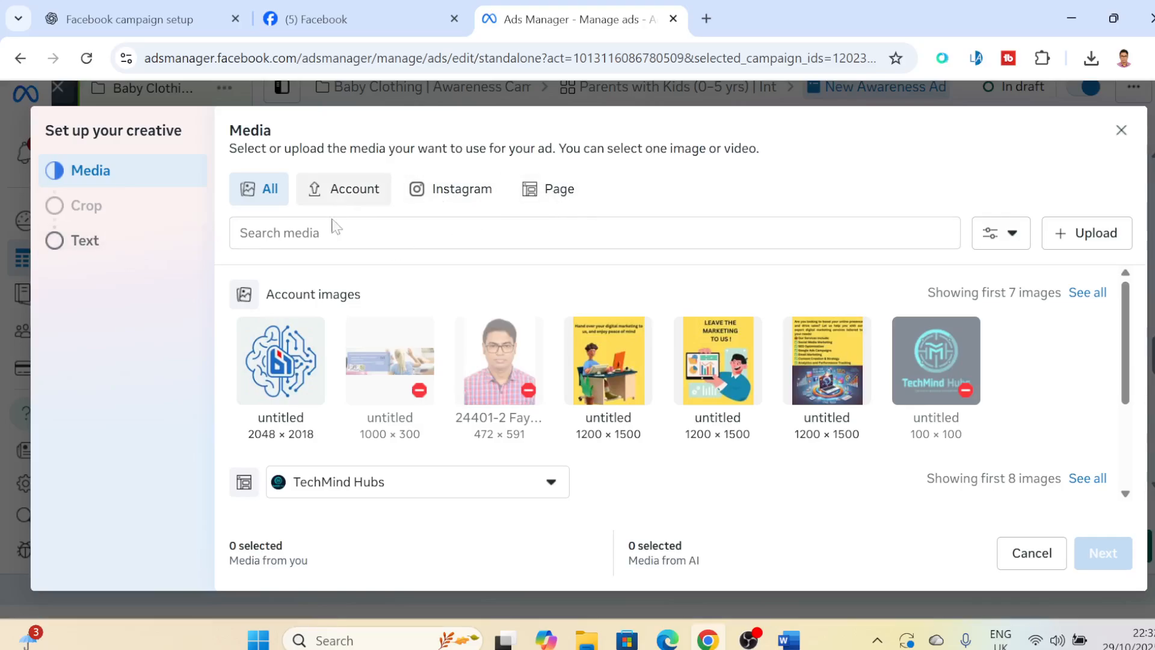
click(1078, 239)
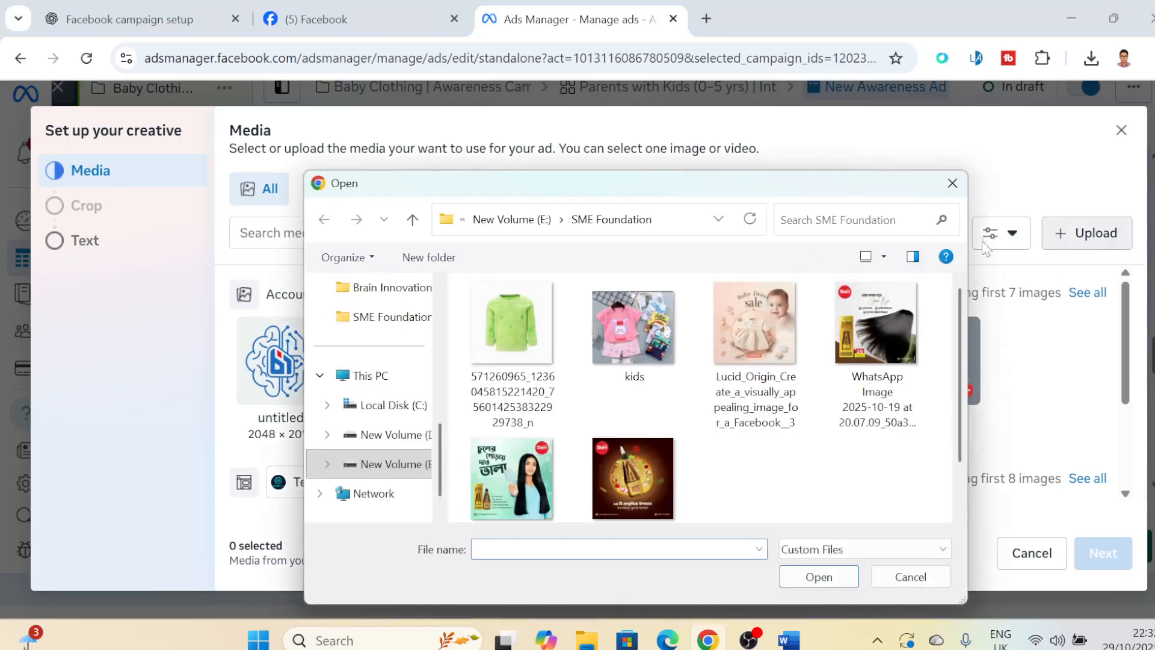
click(952, 183)
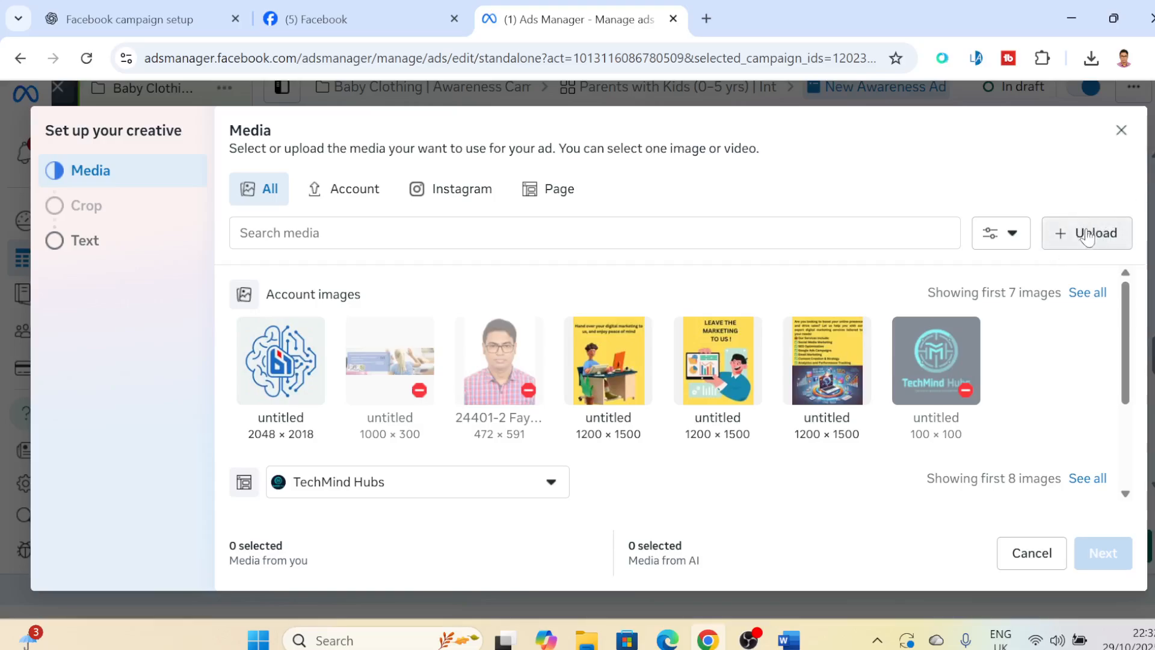
click(1092, 239)
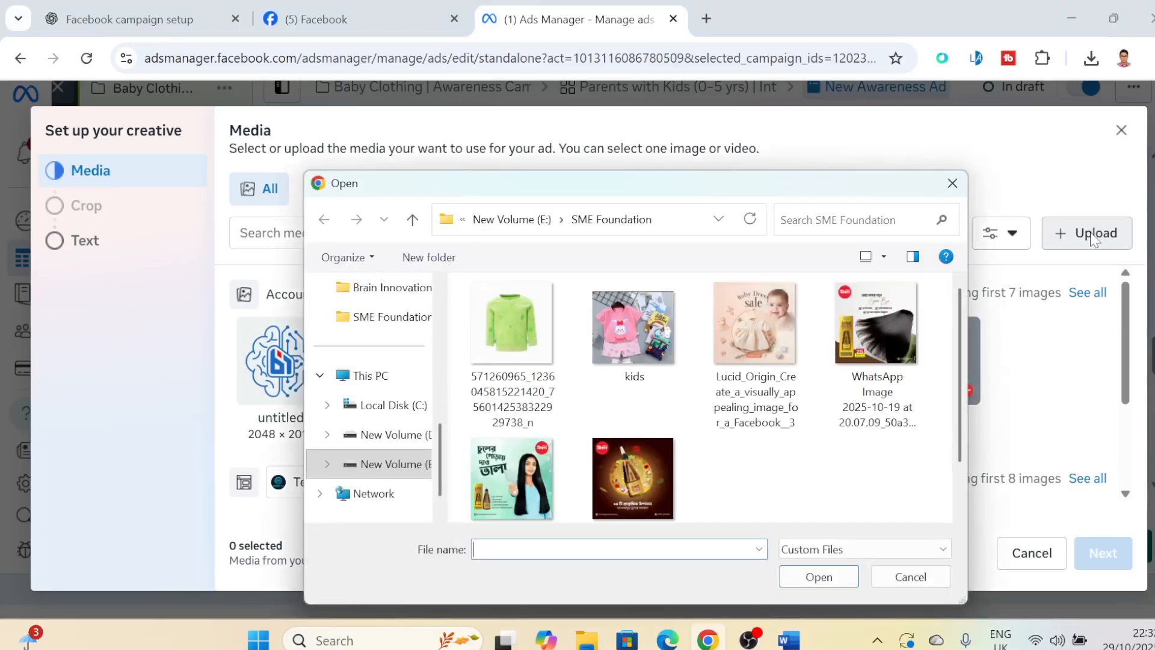
click(633, 333)
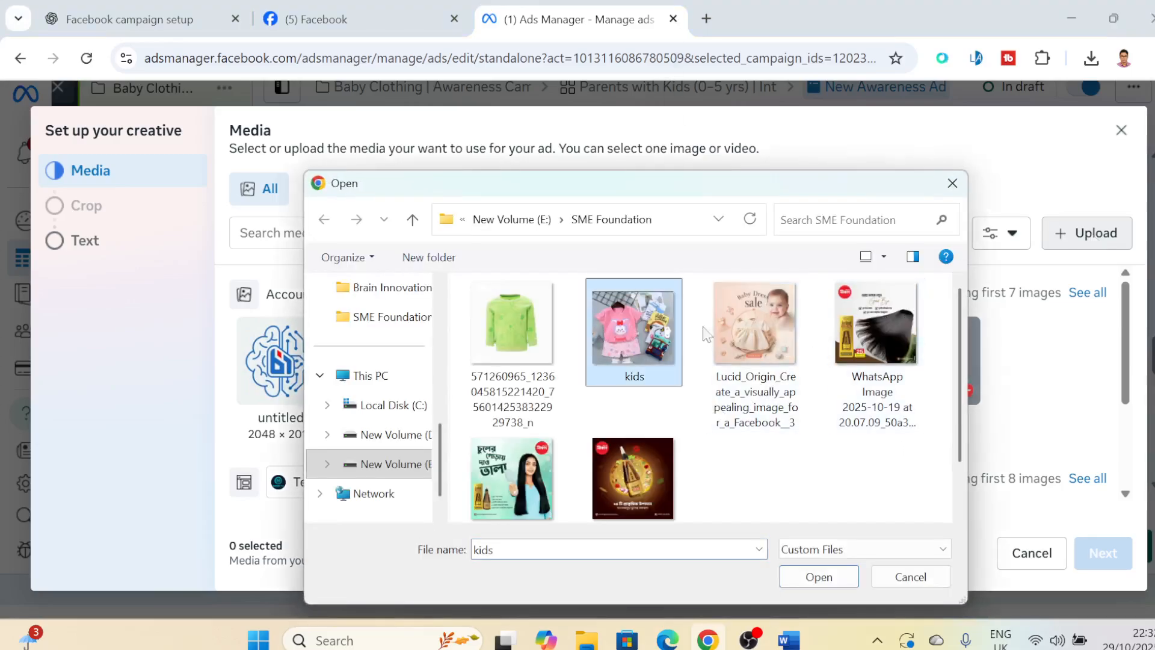
click(819, 576)
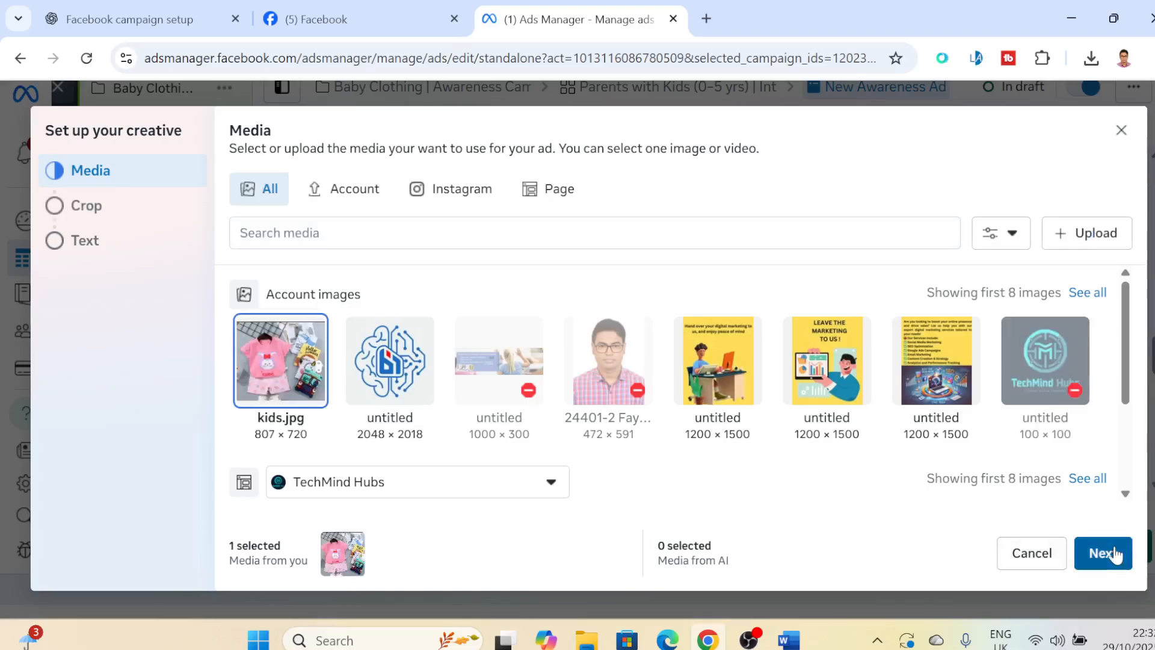
click(1113, 554)
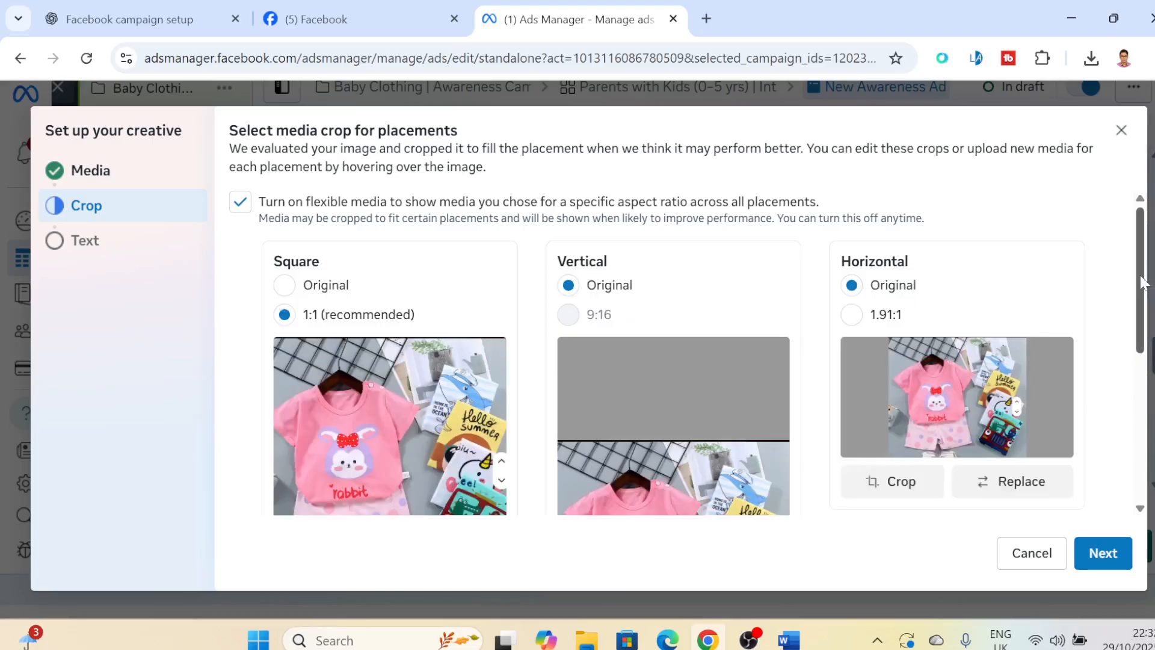
- Review the image crops for each placement, try Original for the square crop, and set it back to 1:1 (recommended)
scroll(691, 353, down, 2)
scroll(691, 352, up, 1)
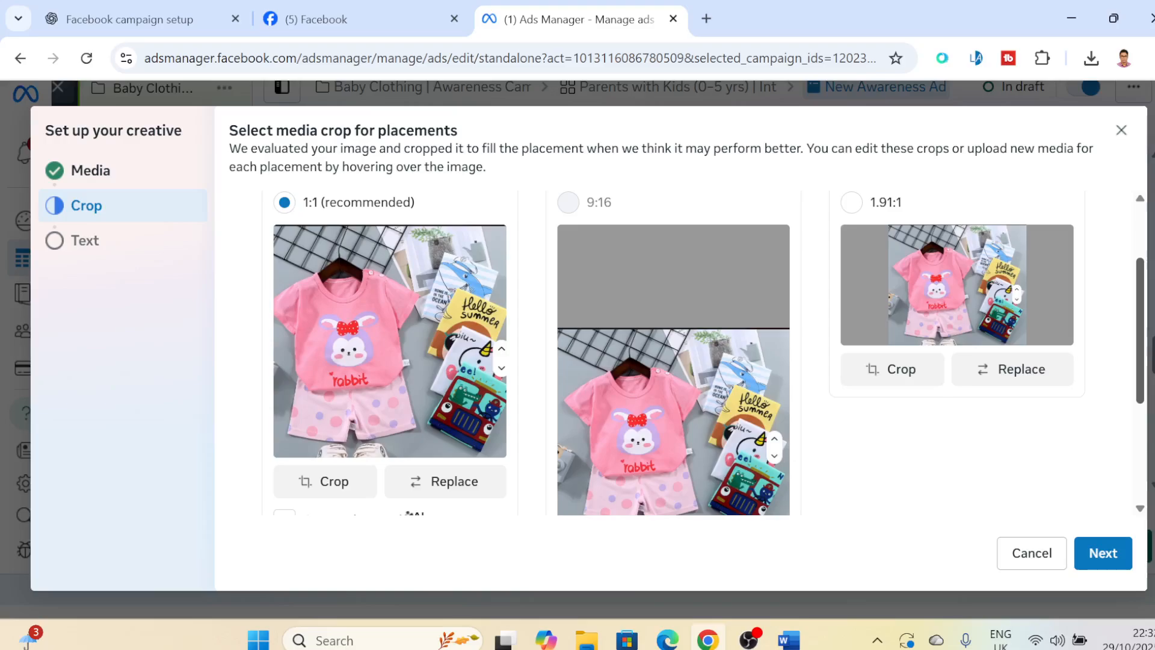
scroll(691, 352, down, 1)
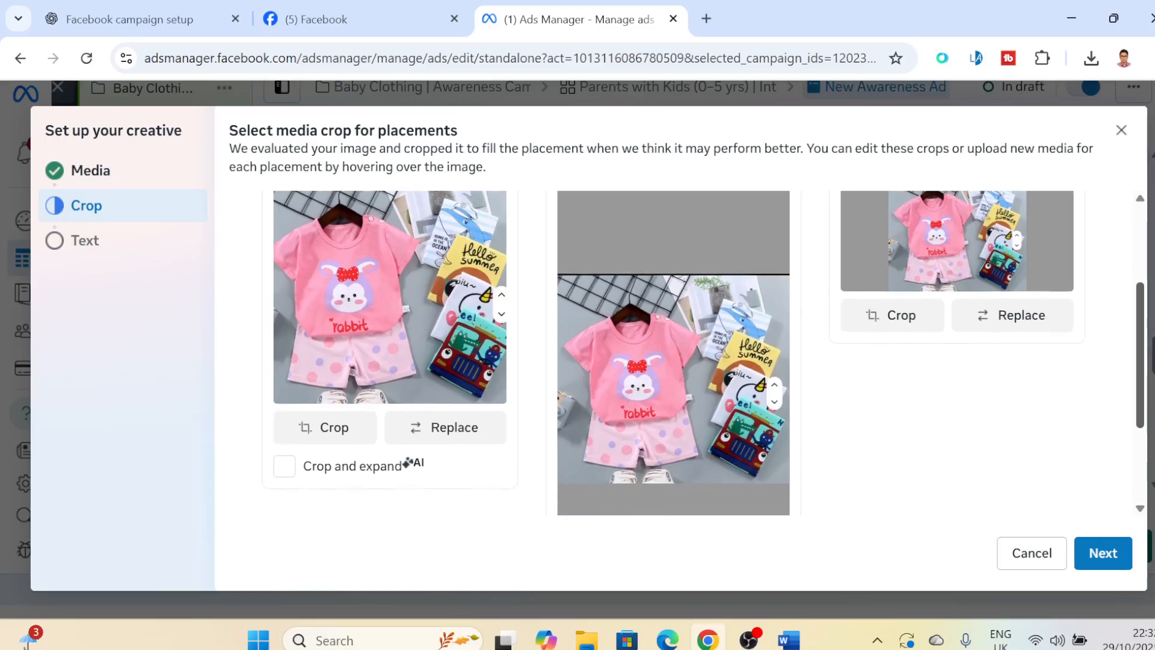
scroll(691, 352, up, 2)
scroll(691, 353, down, 1)
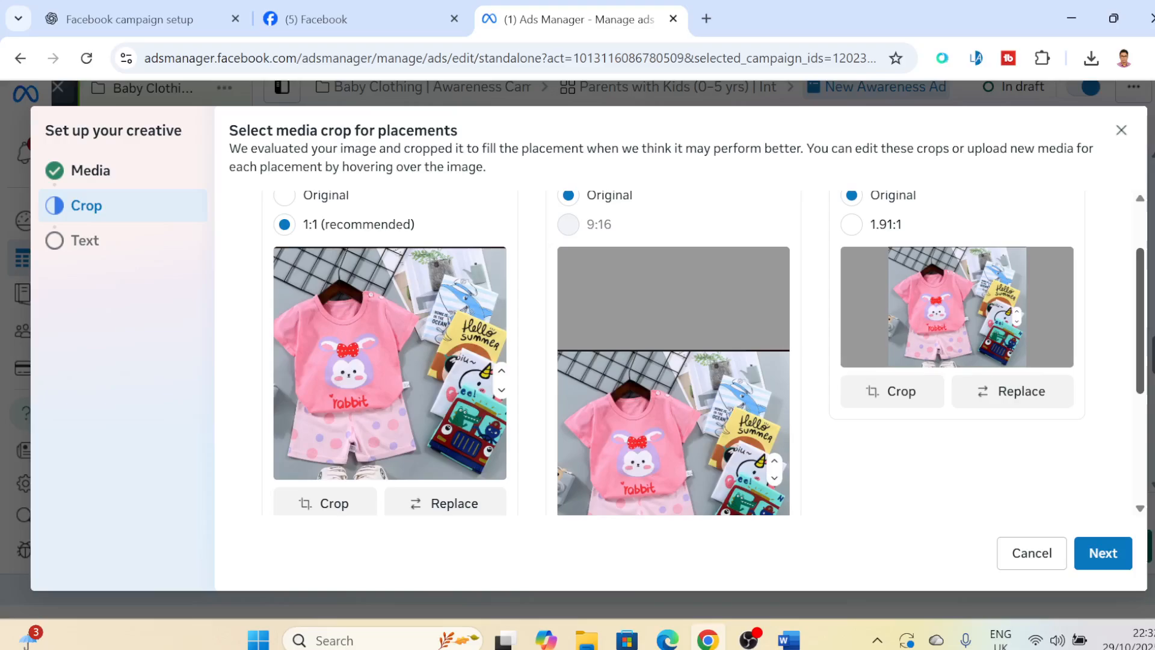
scroll(691, 353, up, 1)
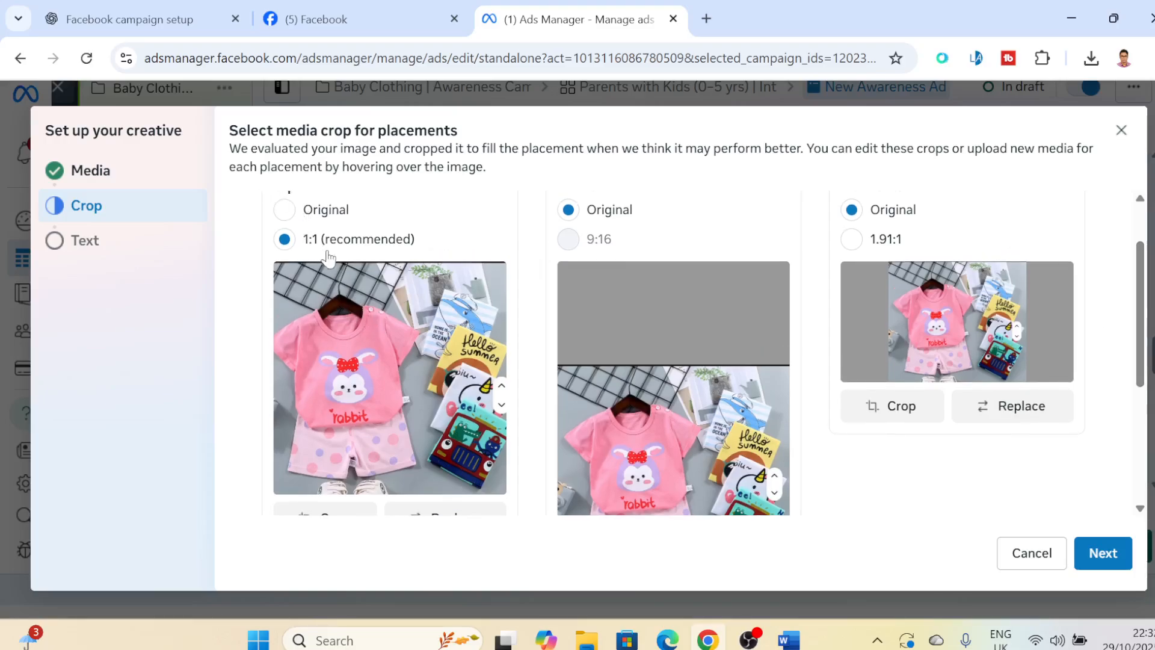
click(283, 209)
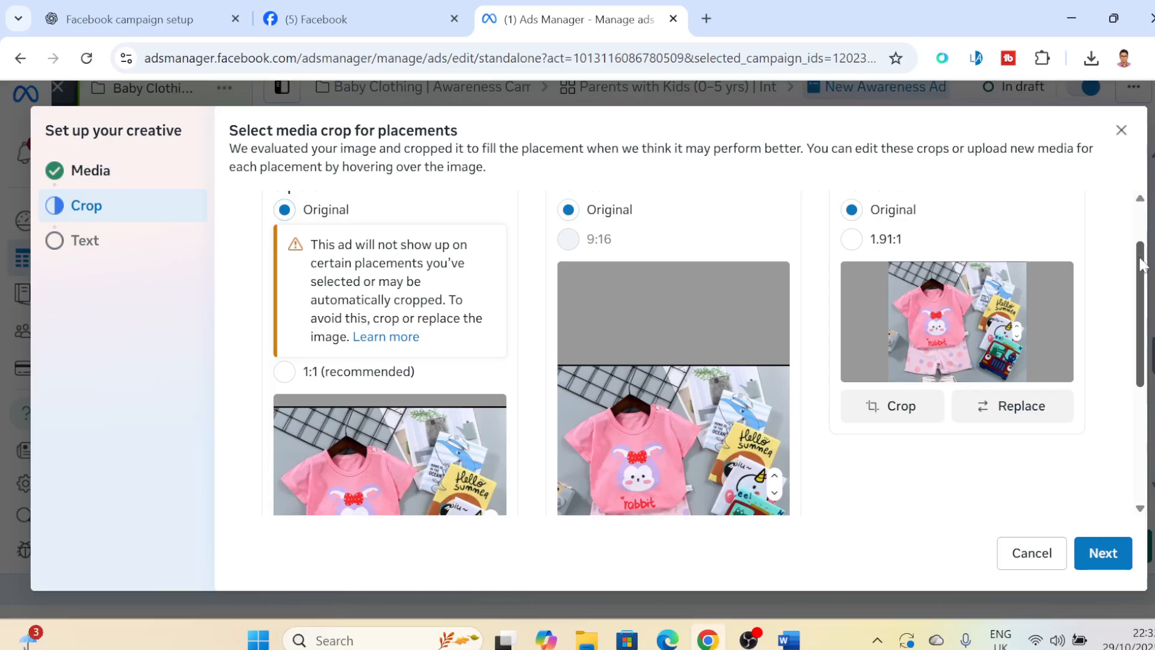
mouse_move(1141, 264)
mouse_down()
mouse_move(1140, 334)
mouse_move(1141, 259)
mouse_up()
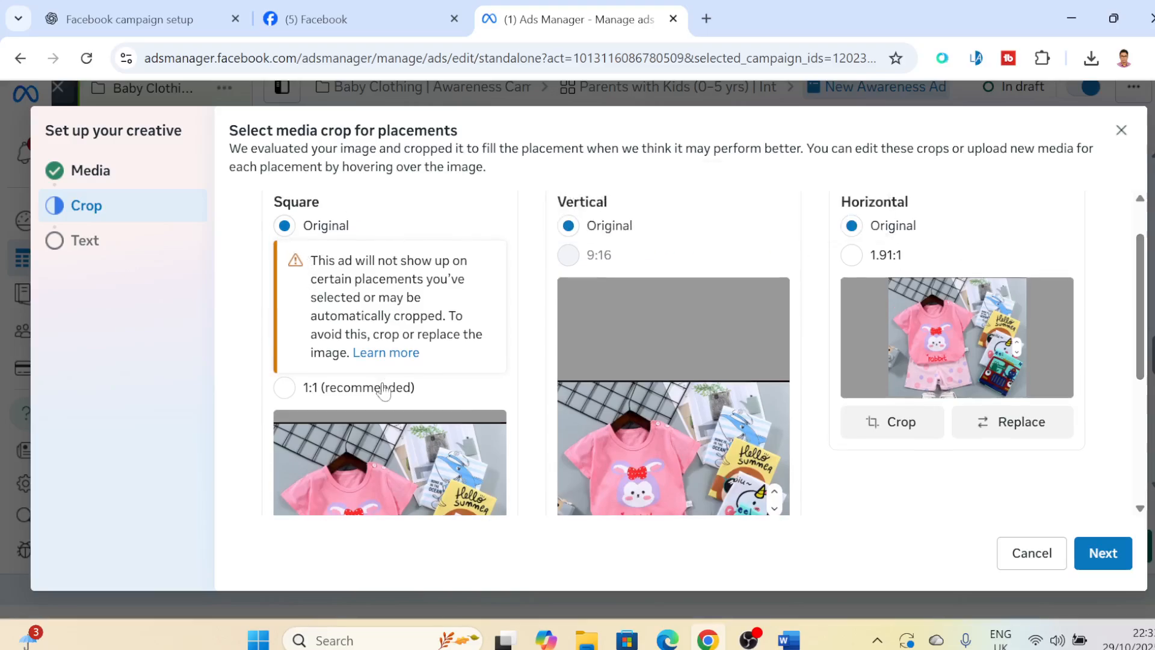
click(284, 388)
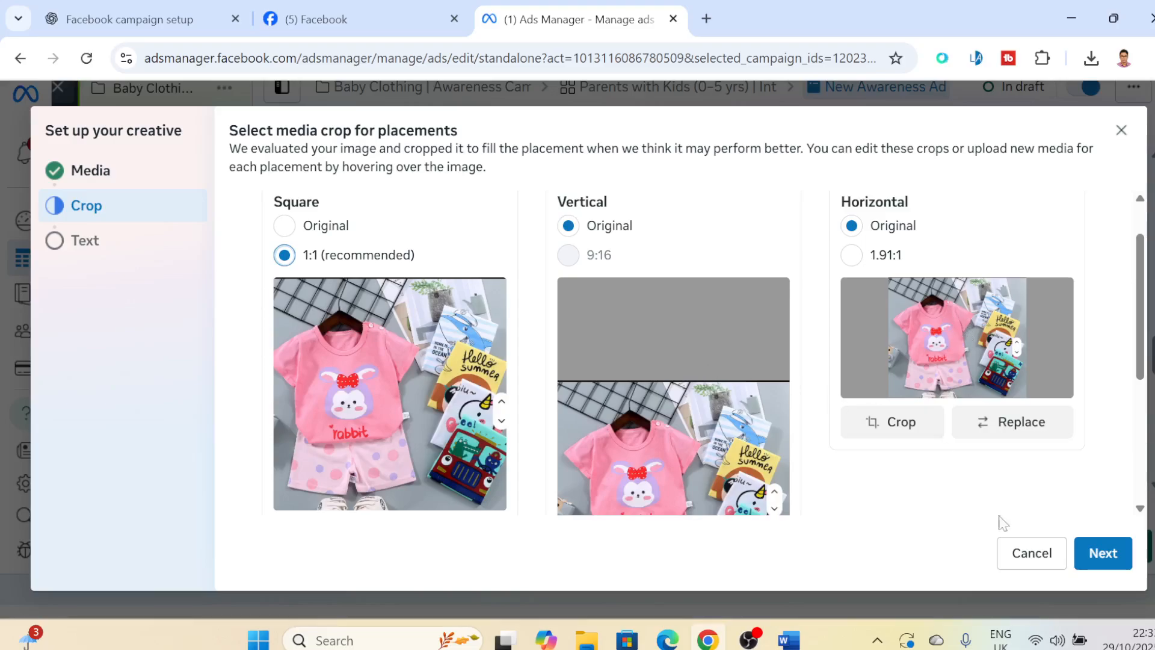
click(1104, 554)
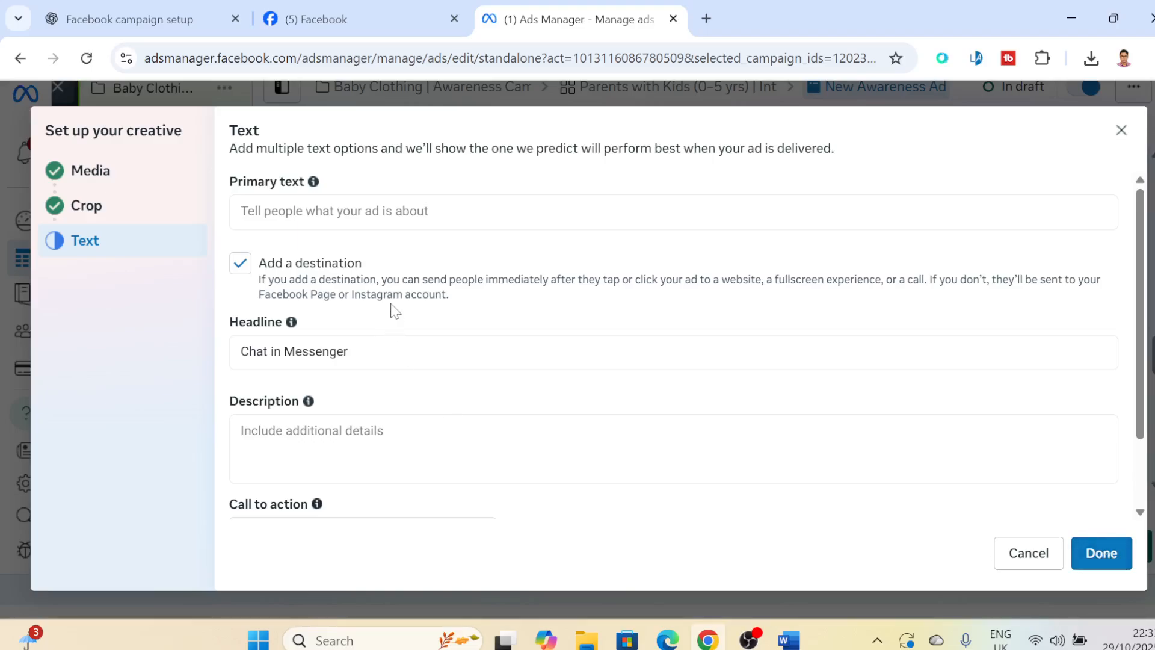
- Copy the ad caption from "Soft, breathable & comfy baby wear" through "Perfect for daily wear or gifting" in Word into the ad's primary text
click(334, 212)
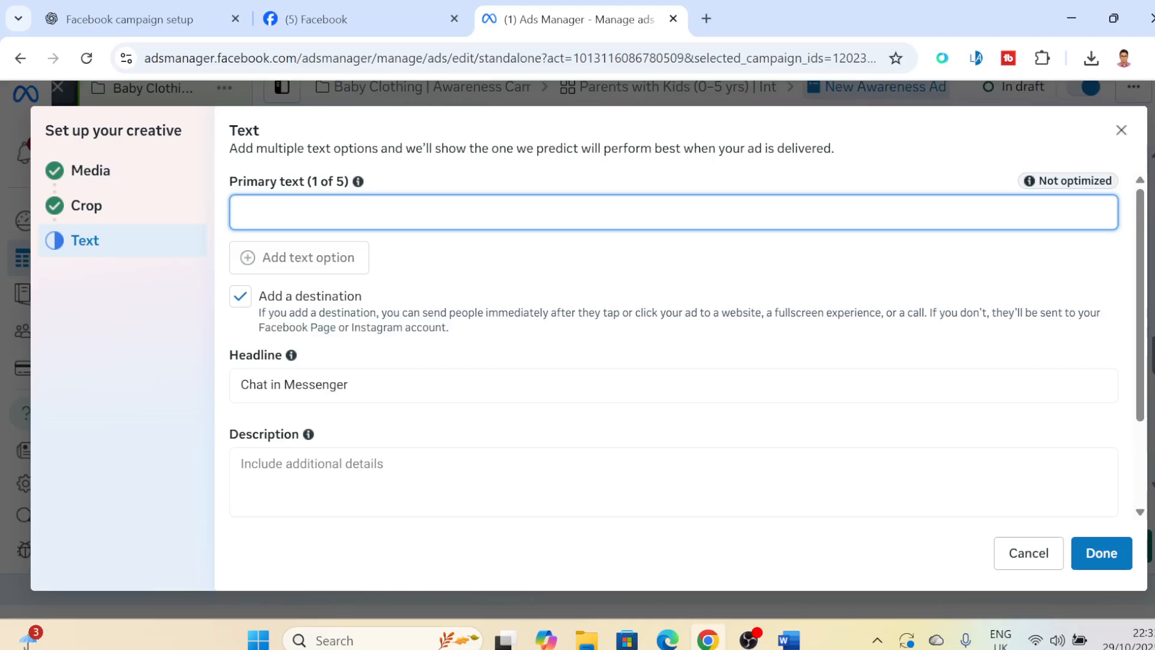
click(788, 640)
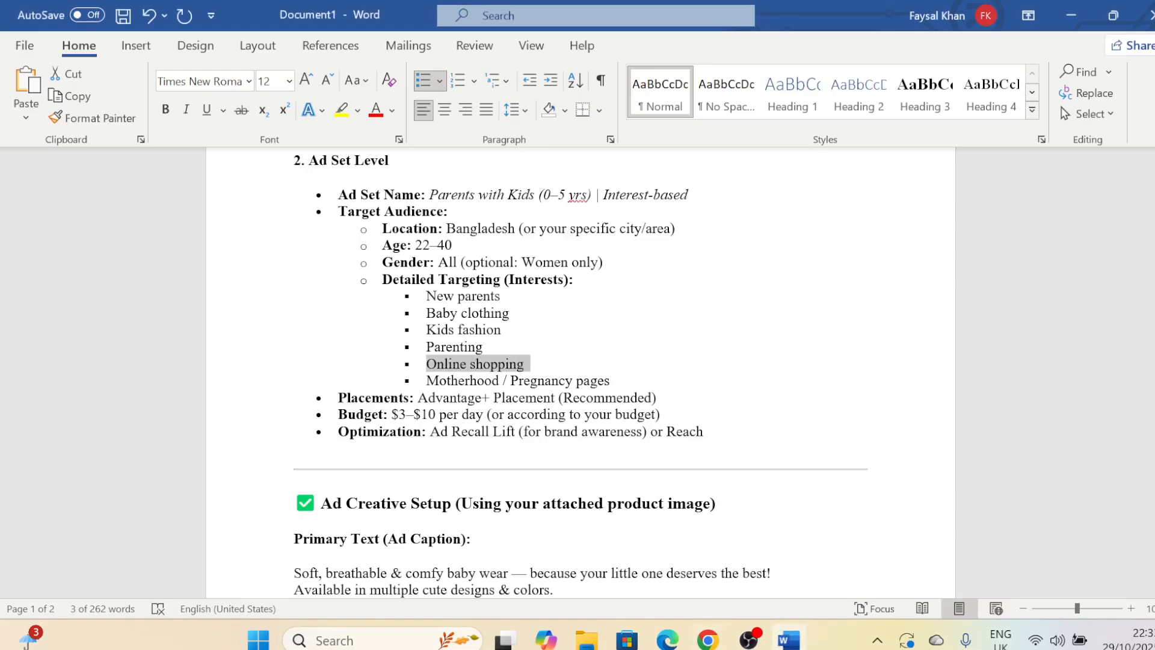
scroll(580, 373, down, 4)
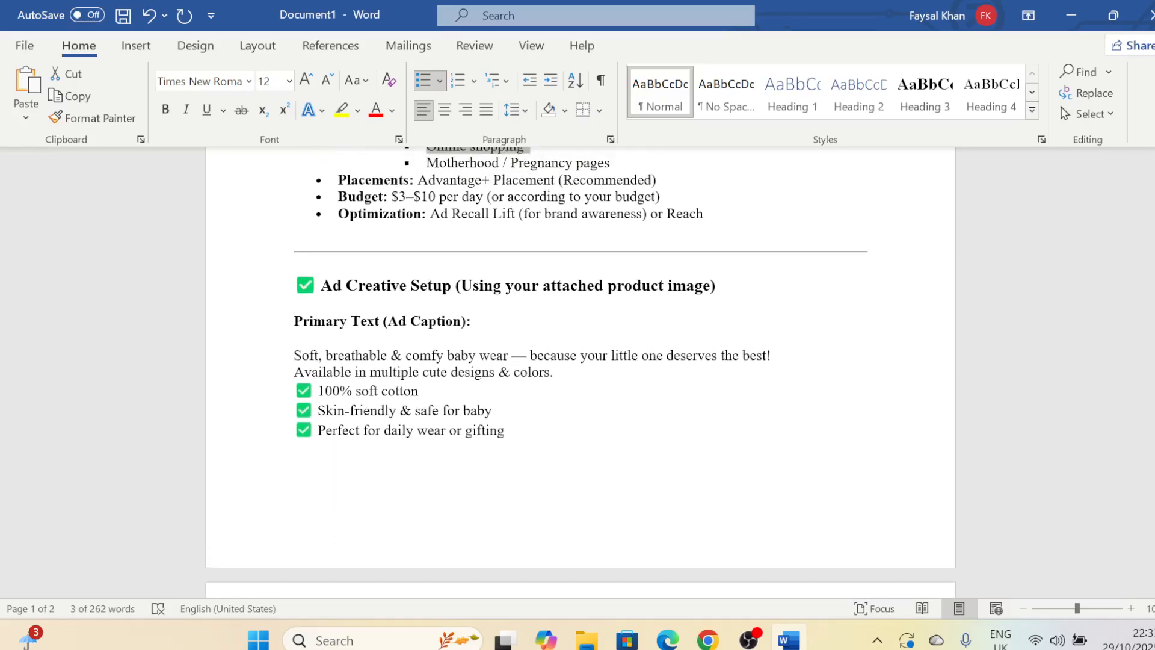
drag(293, 355, 567, 443)
key(alt+Tab)
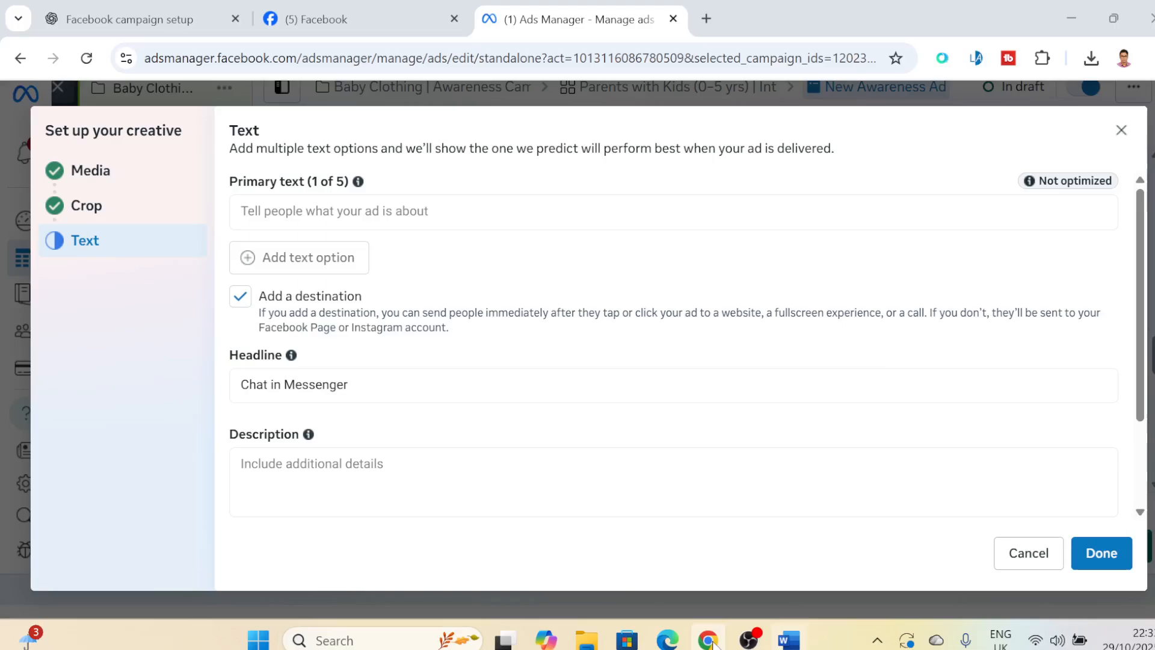
click(300, 212)
key(ctrl+v)
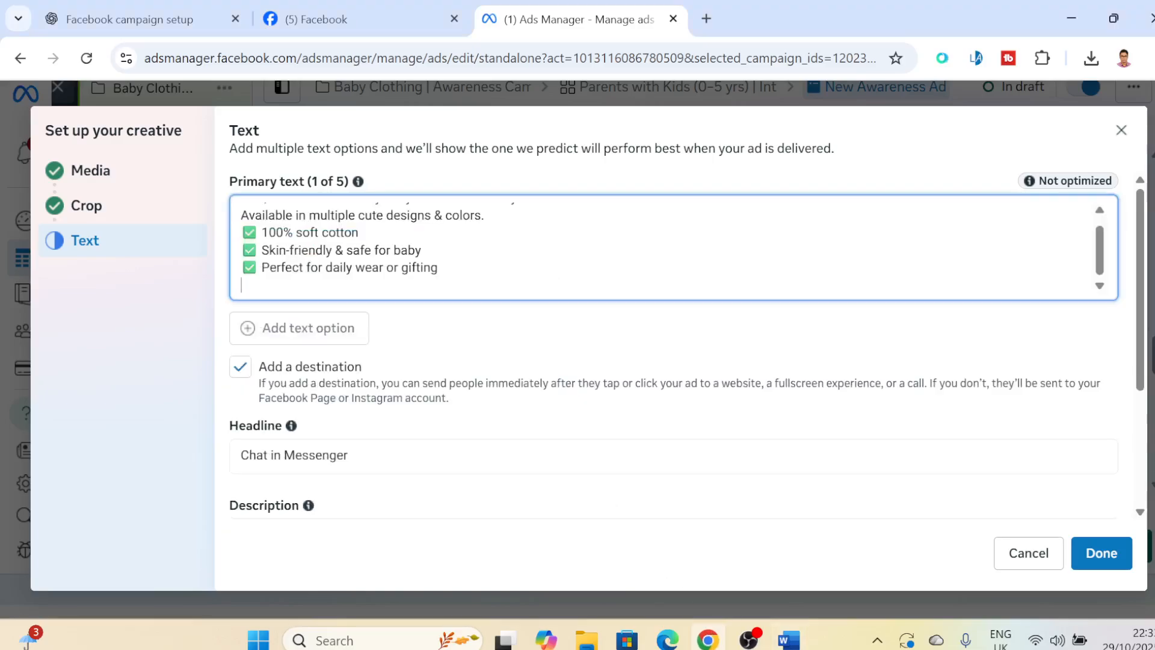
- Append the Word document's "Inbox us for size & price" and "Style with comfort" lines to the primary text, after a blank line
click(336, 455)
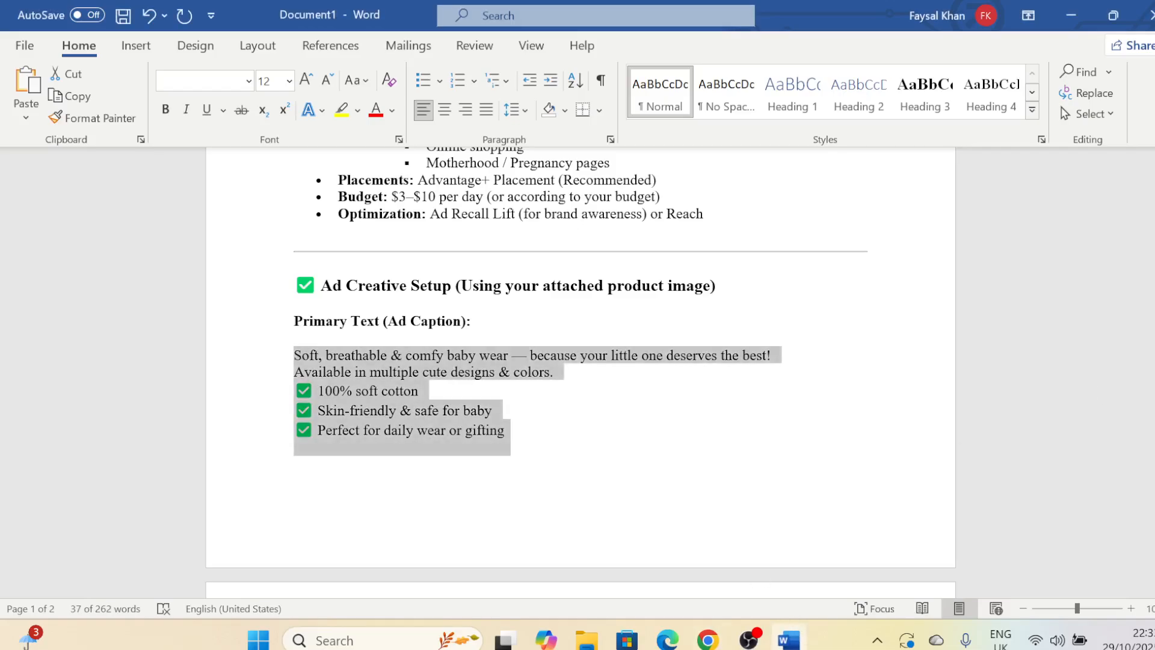
drag(1151, 331, 1152, 424)
drag(296, 354, 668, 379)
key(ctrl+c)
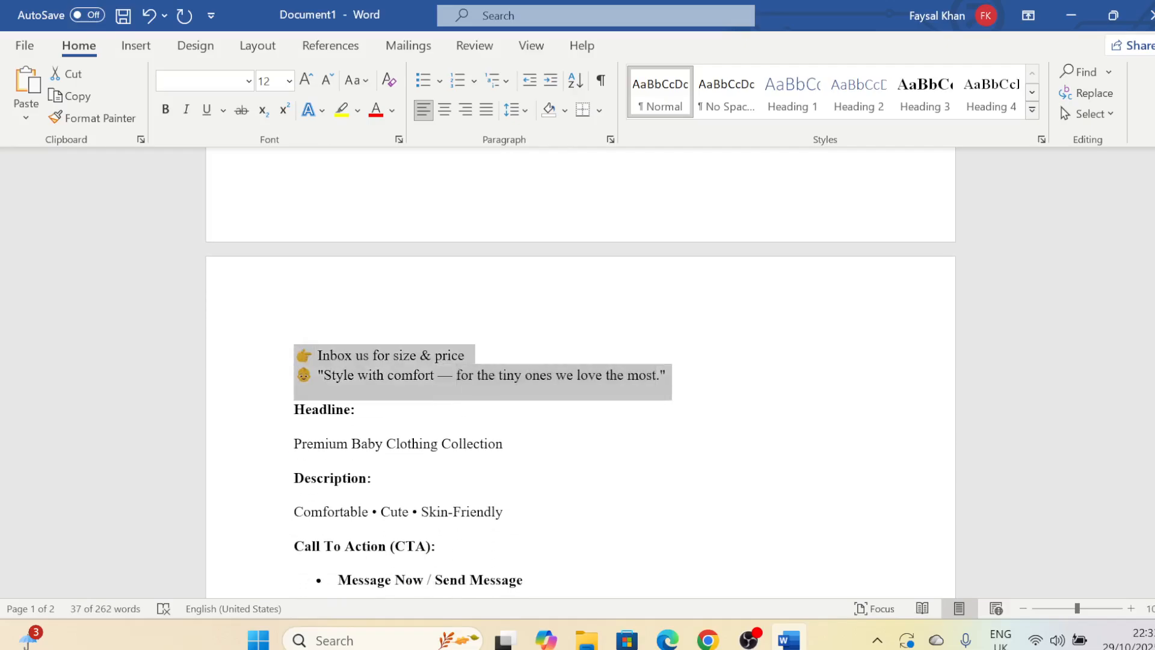
click(709, 639)
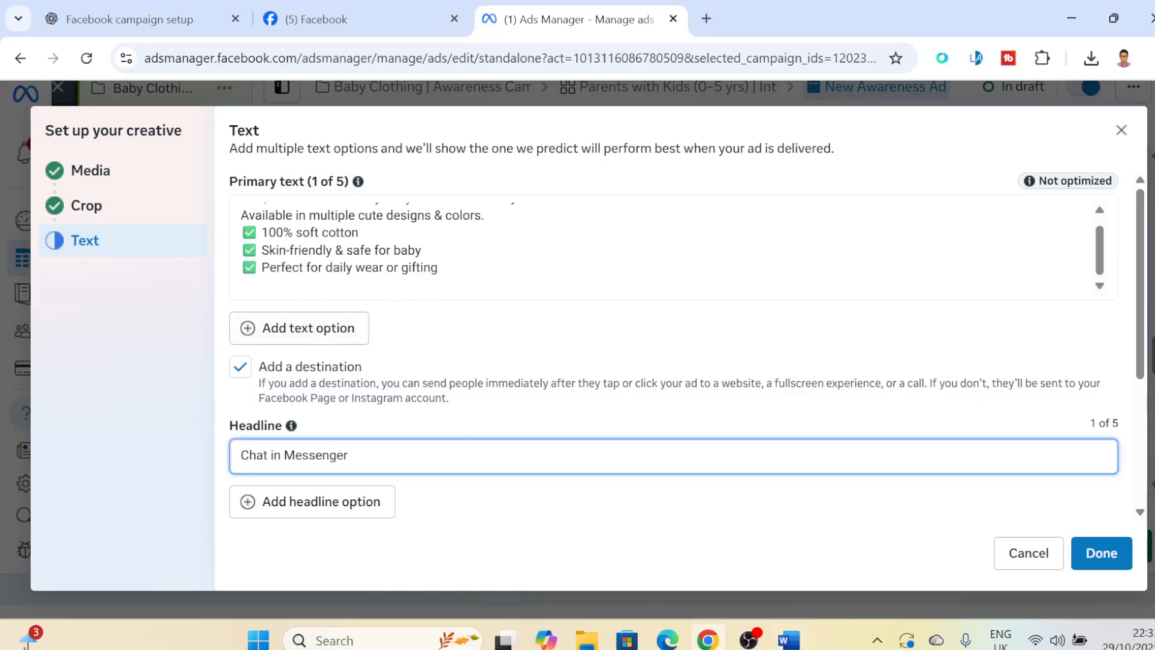
click(441, 268)
key(Return)
key(Return)
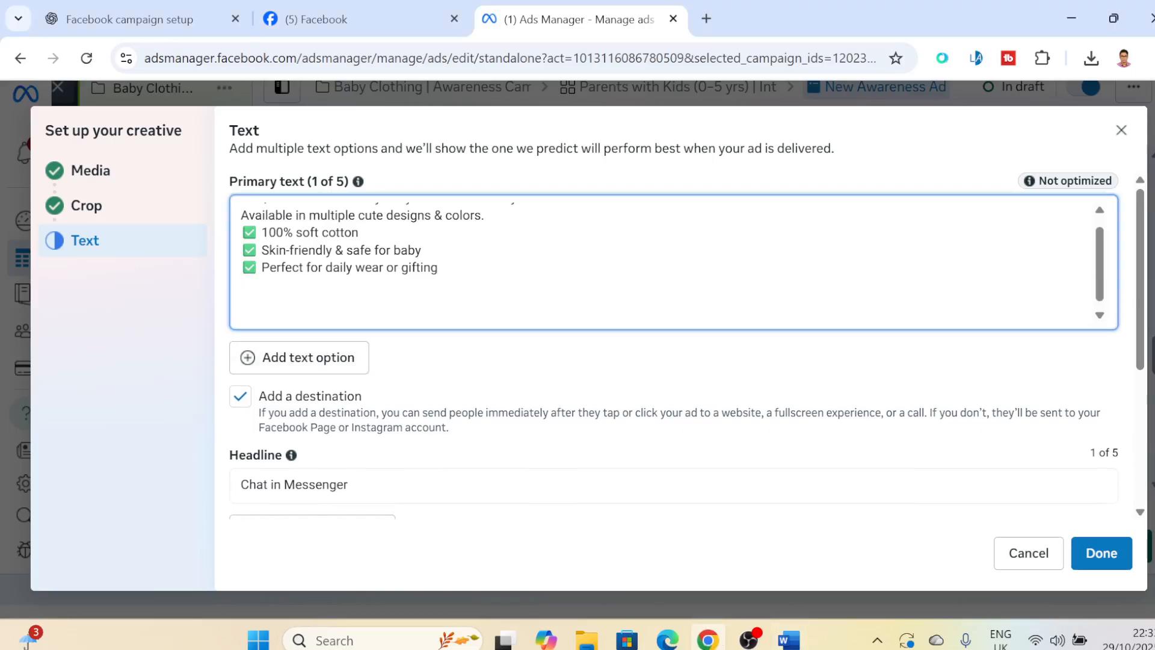
key(ctrl+v)
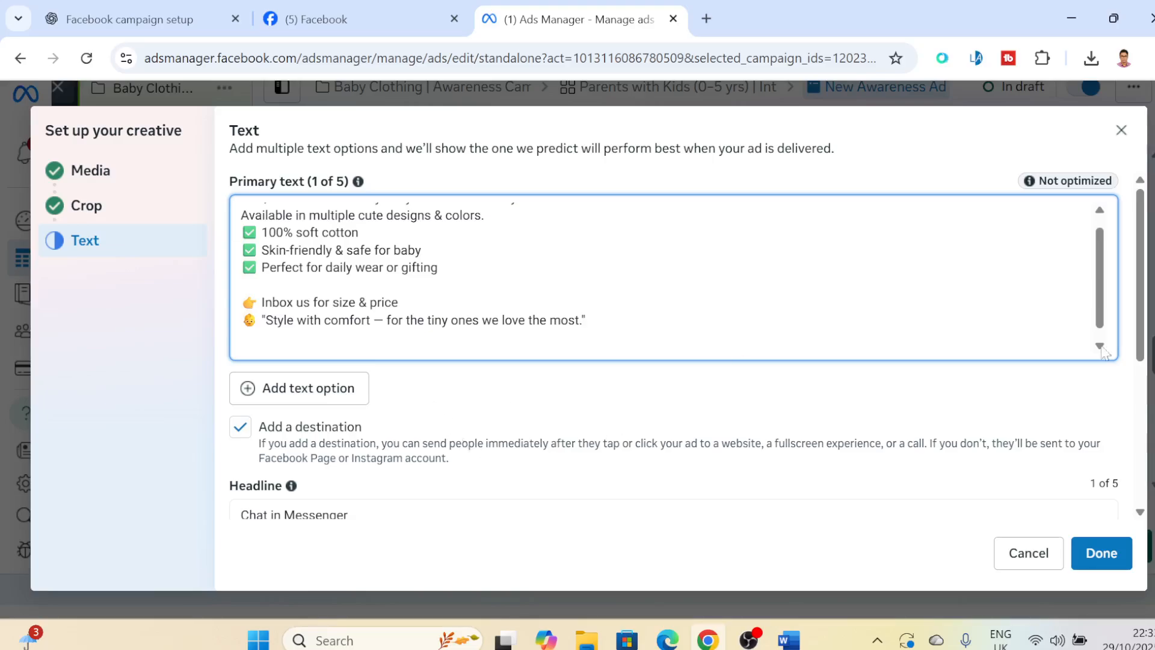
- Replace the ad's headline with "Premium Baby Clothing Collection" copied from the Word document
drag(1150, 328, 1145, 407)
click(610, 320)
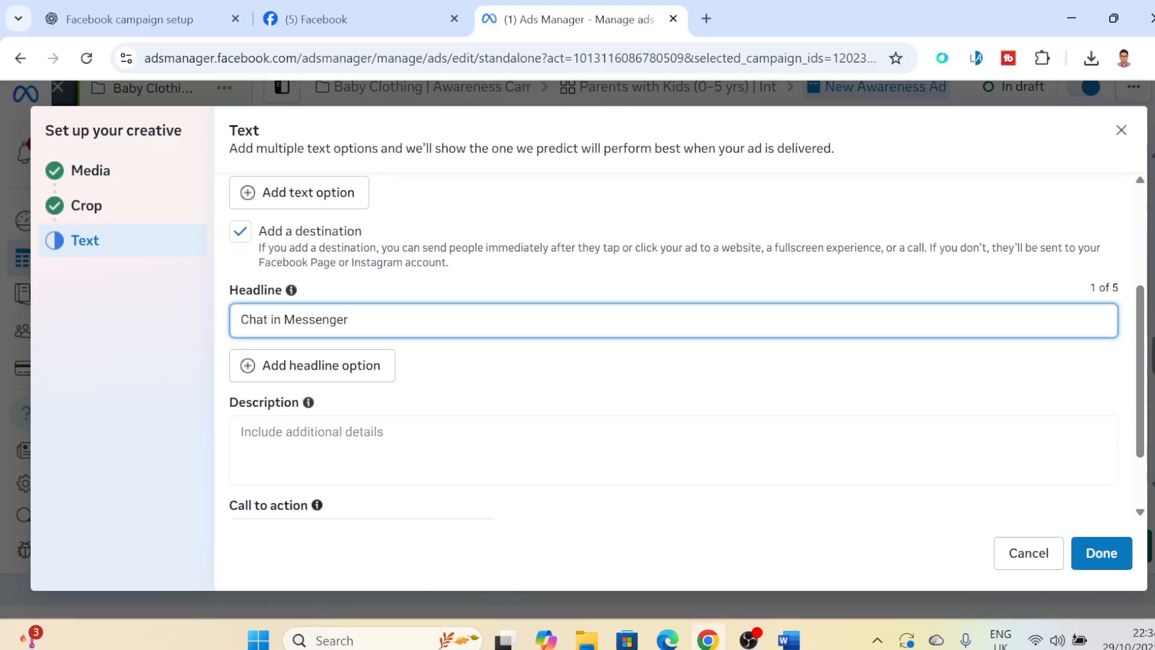
click(788, 641)
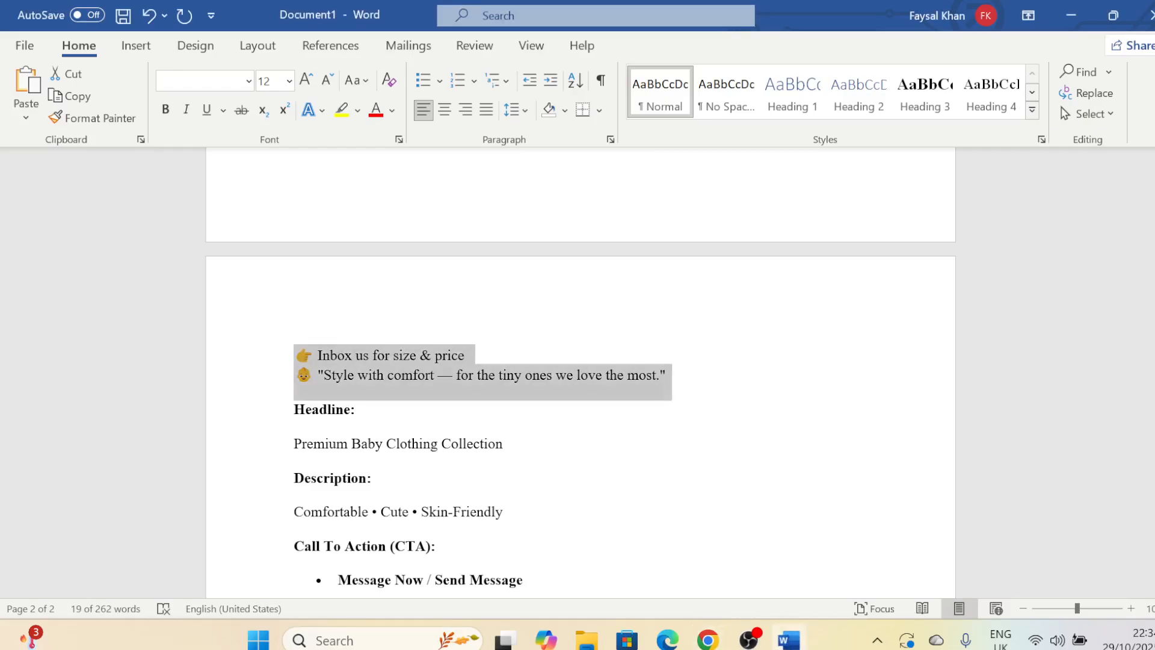
drag(293, 443, 511, 448)
key(ctrl+c)
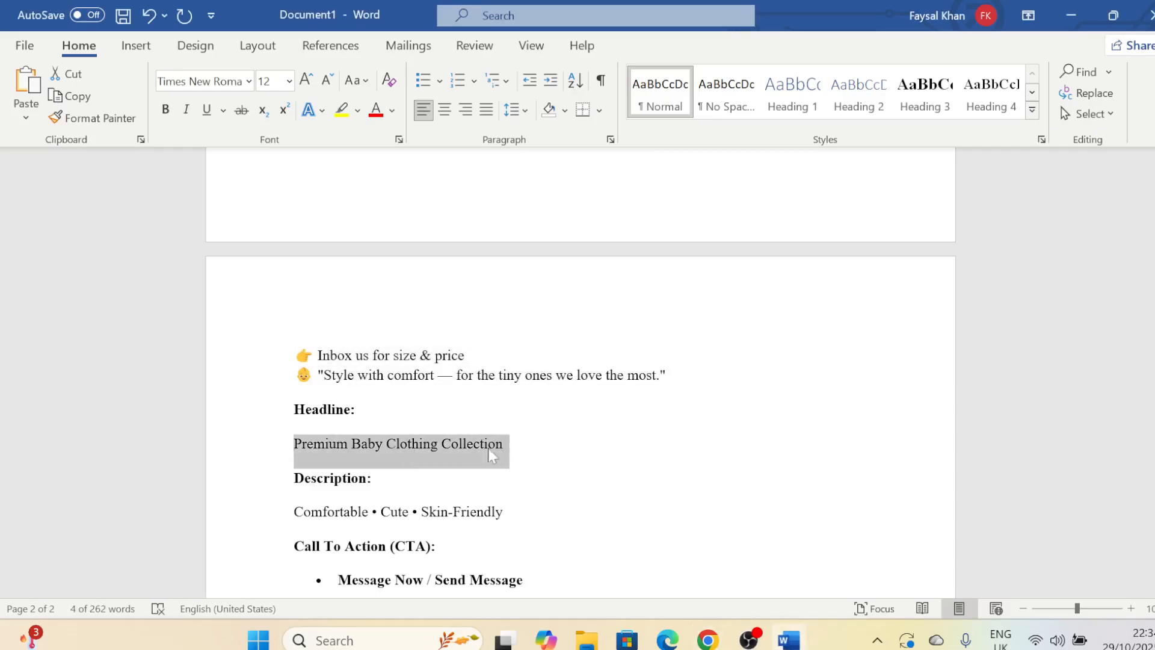
click(708, 640)
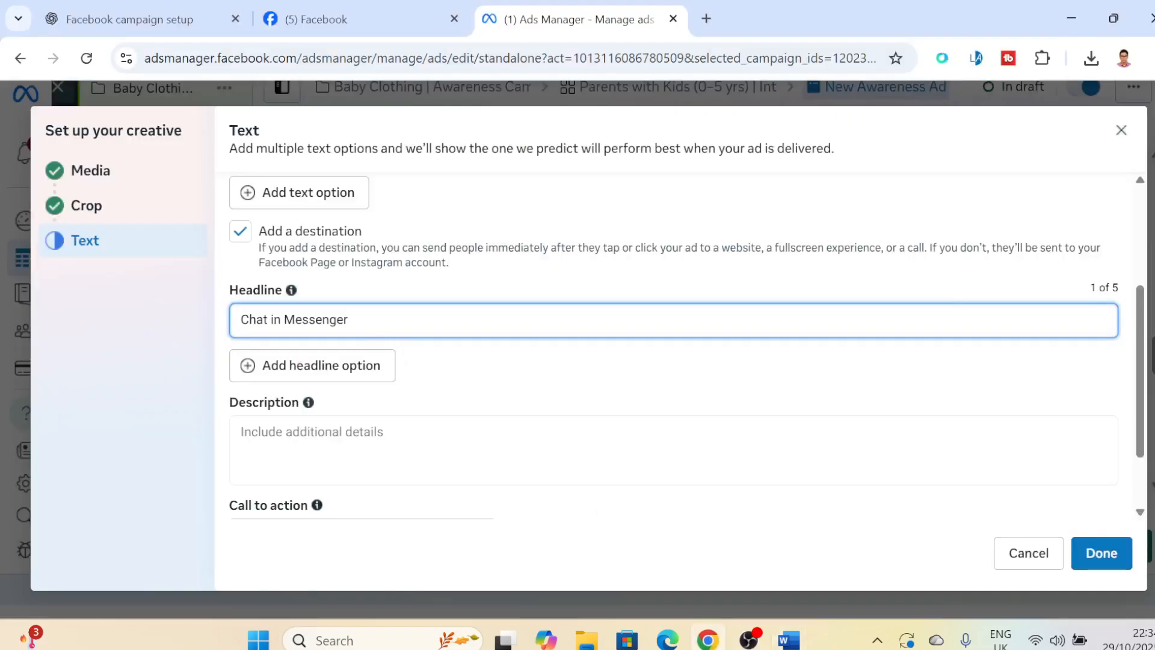
key(ctrl+a)
key(ctrl+v)
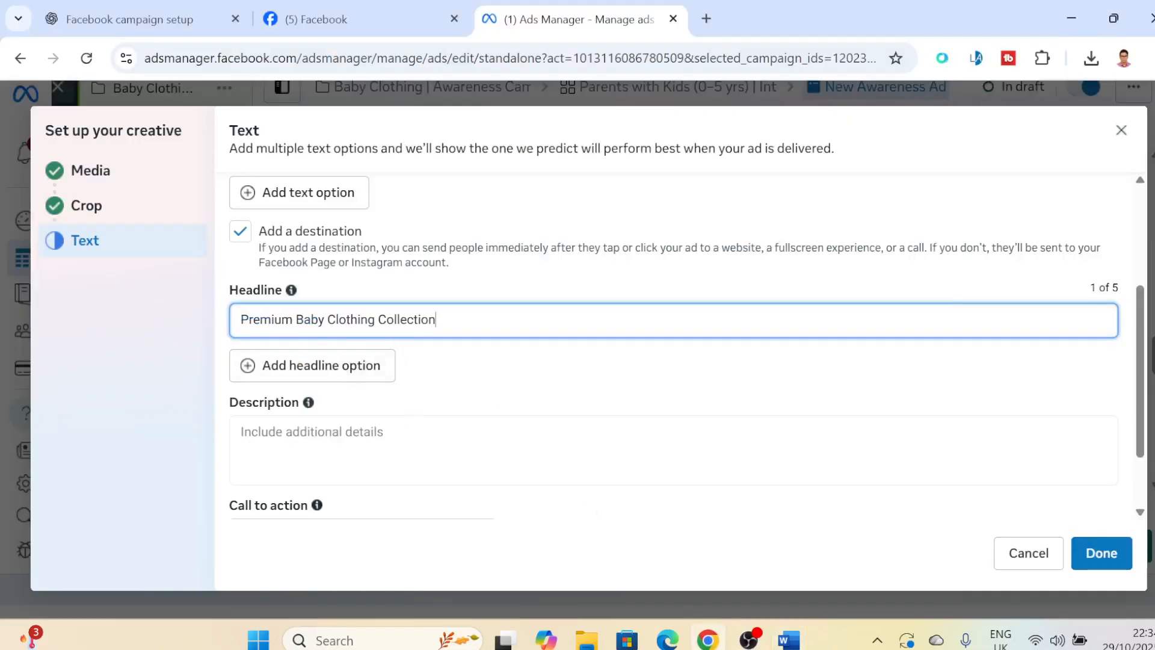
- Fill the ad's description with "Comfortable • Cute • Skin-Friendly" copied from the Word document
click(421, 448)
click(788, 640)
scroll(580, 373, down, 3)
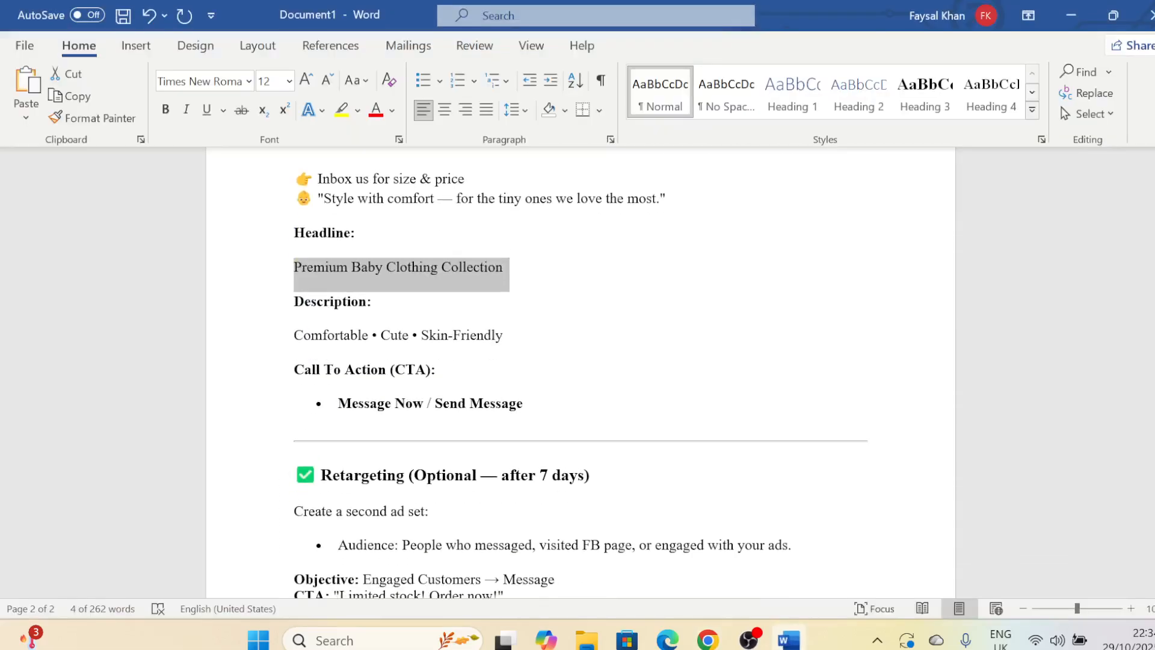
drag(294, 335, 485, 338)
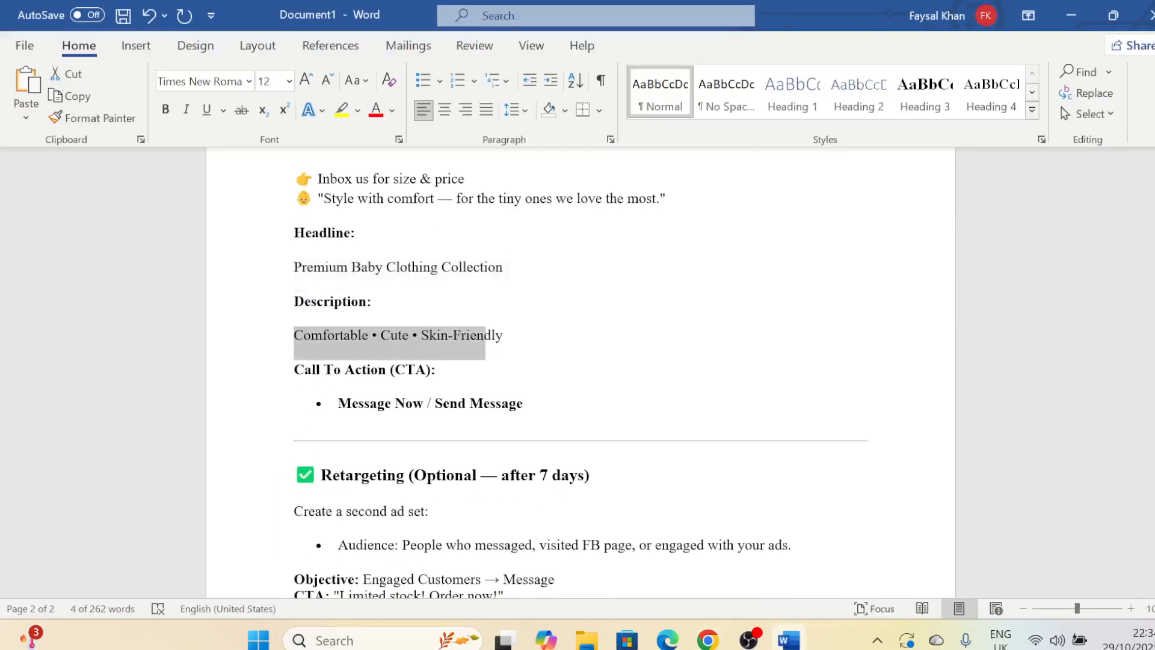
click(508, 340)
drag(294, 336, 510, 342)
key(ctrl+c)
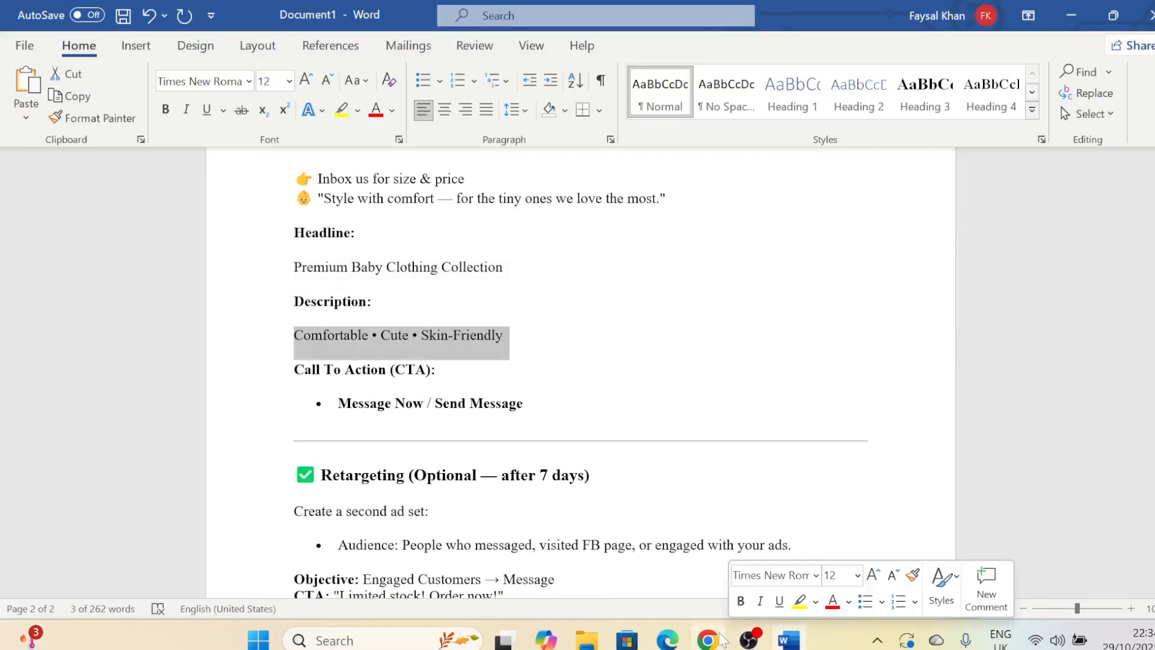
click(708, 639)
key(ctrl+v)
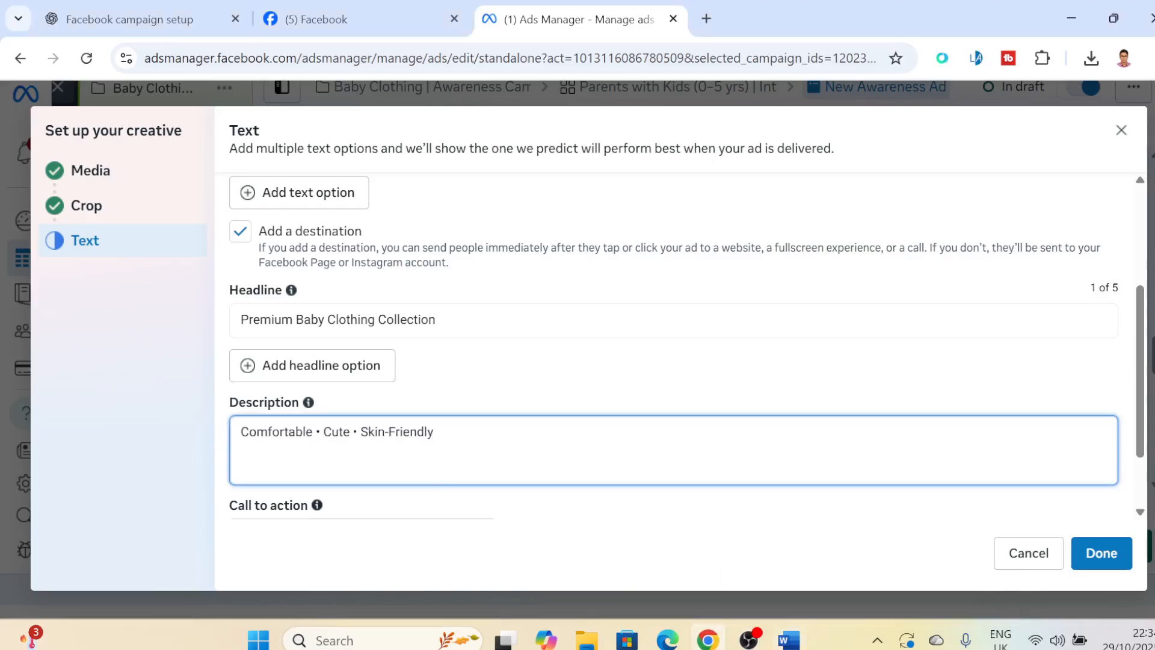
- Check the call-to-action options, keep Send message, and complete the ad's creative setup
drag(1141, 361, 1145, 418)
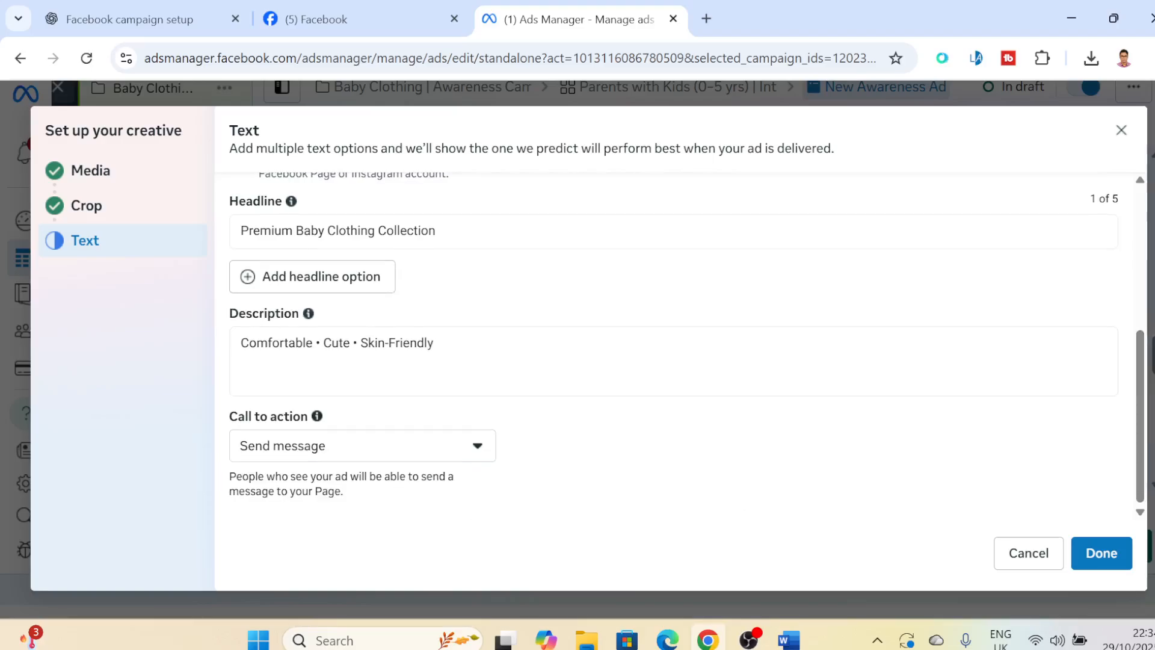
click(410, 454)
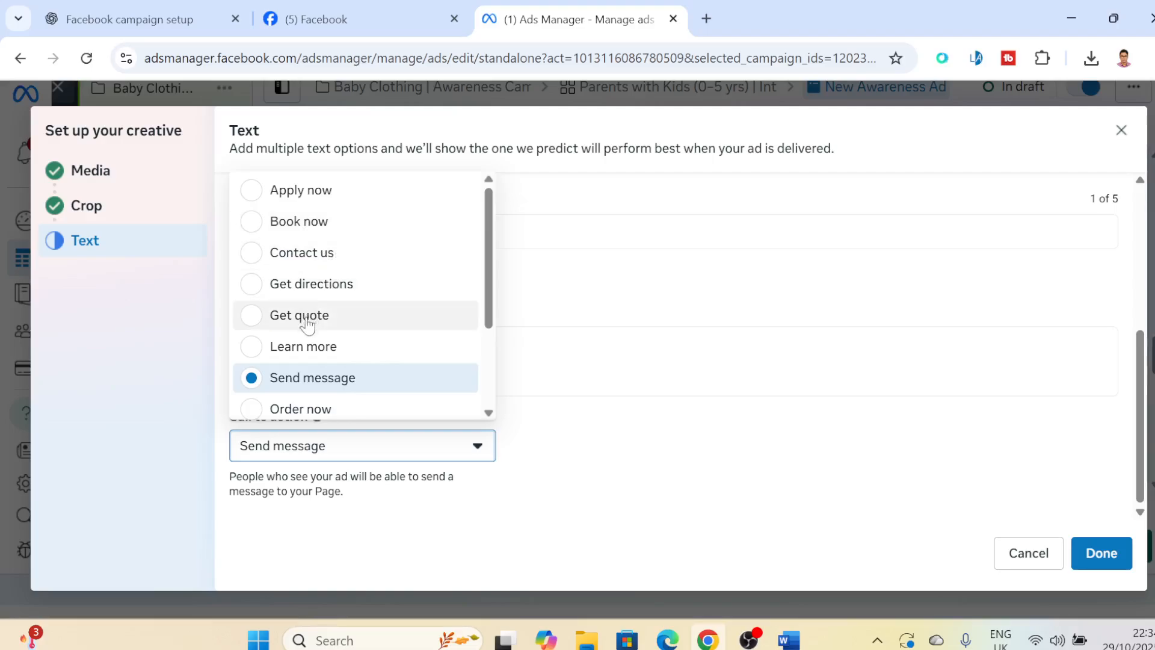
drag(488, 267, 485, 302)
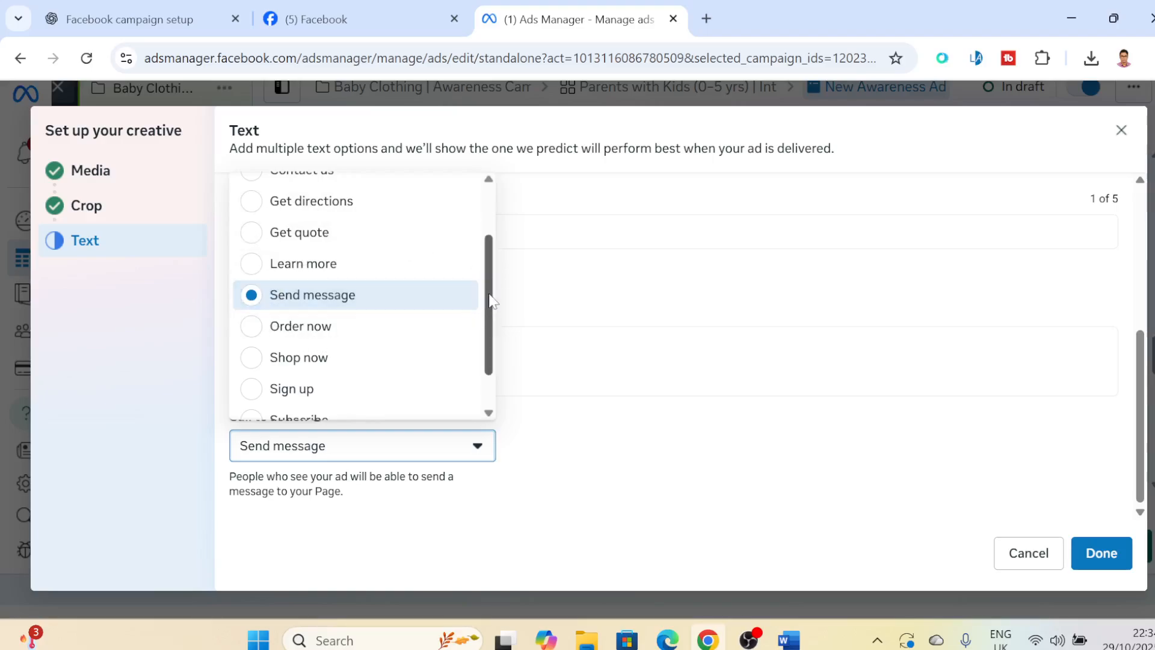
drag(490, 296, 501, 267)
click(1101, 552)
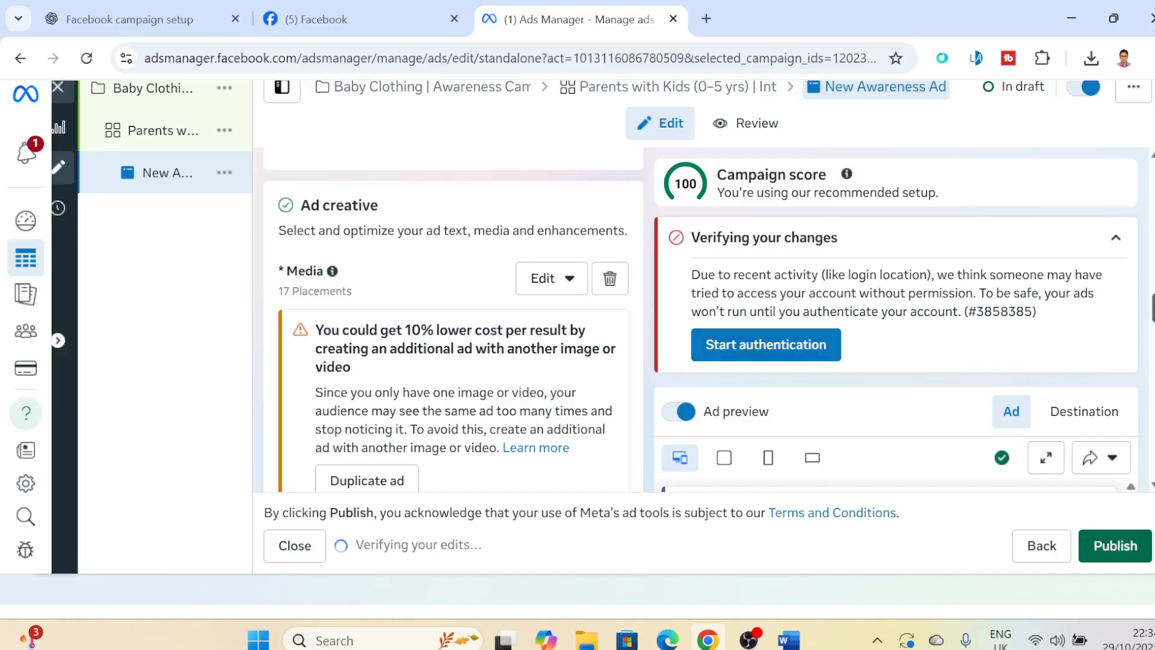
- Disable Add music for the ad creative
scroll(451, 319, down, 5)
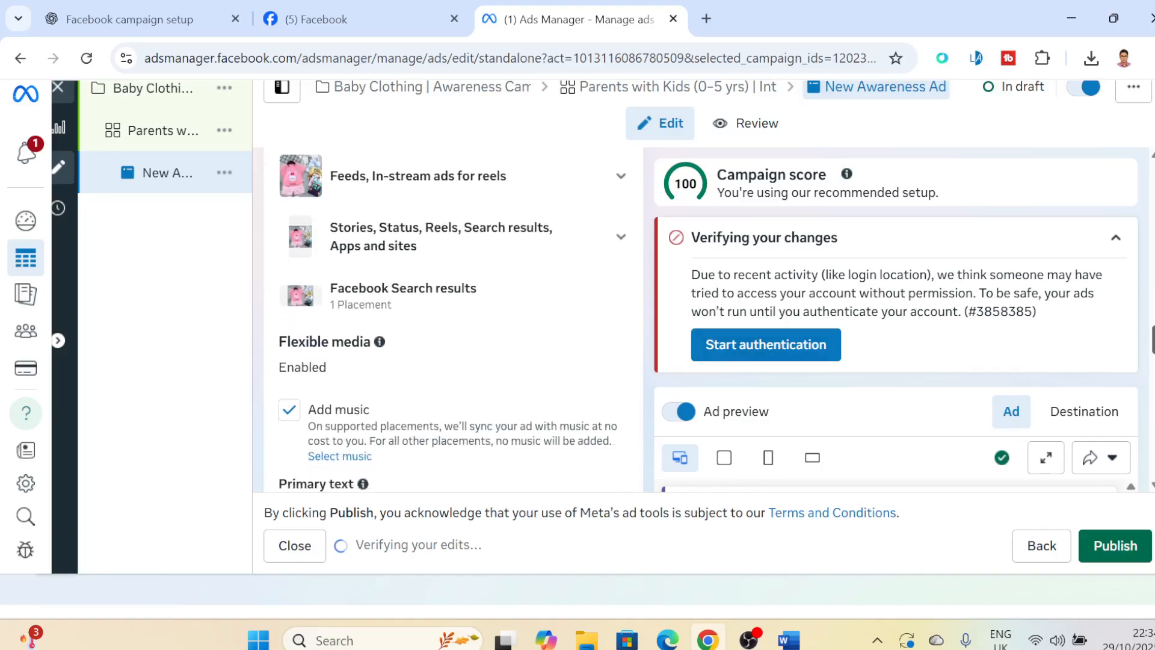
scroll(451, 318, down, 5)
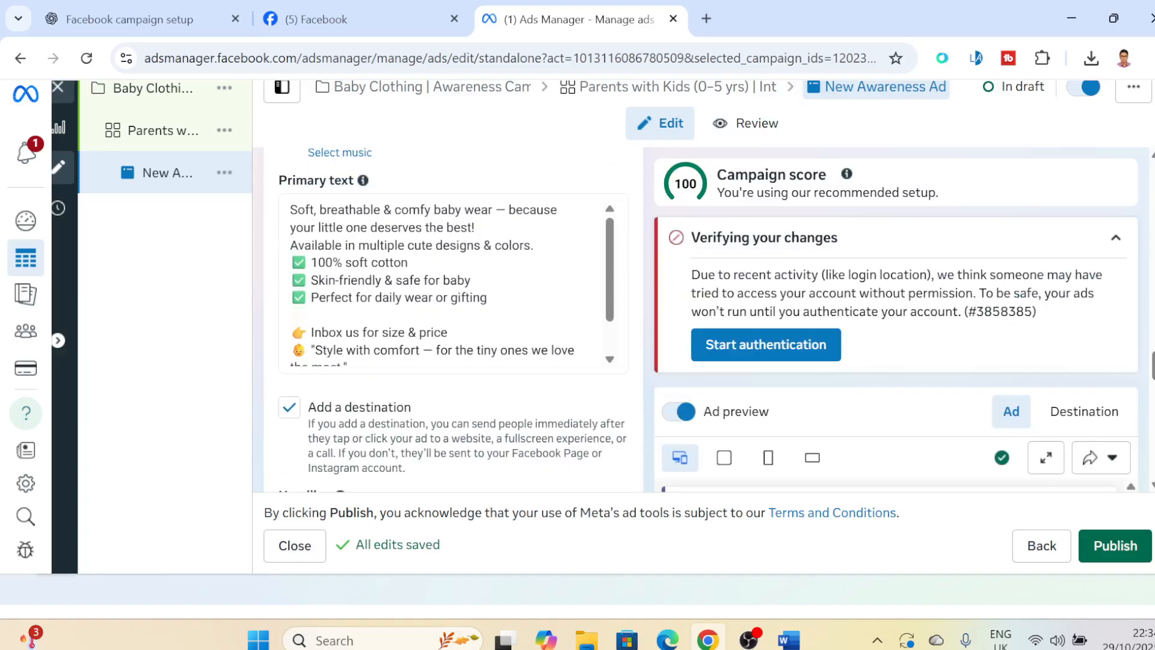
scroll(451, 319, down, 15)
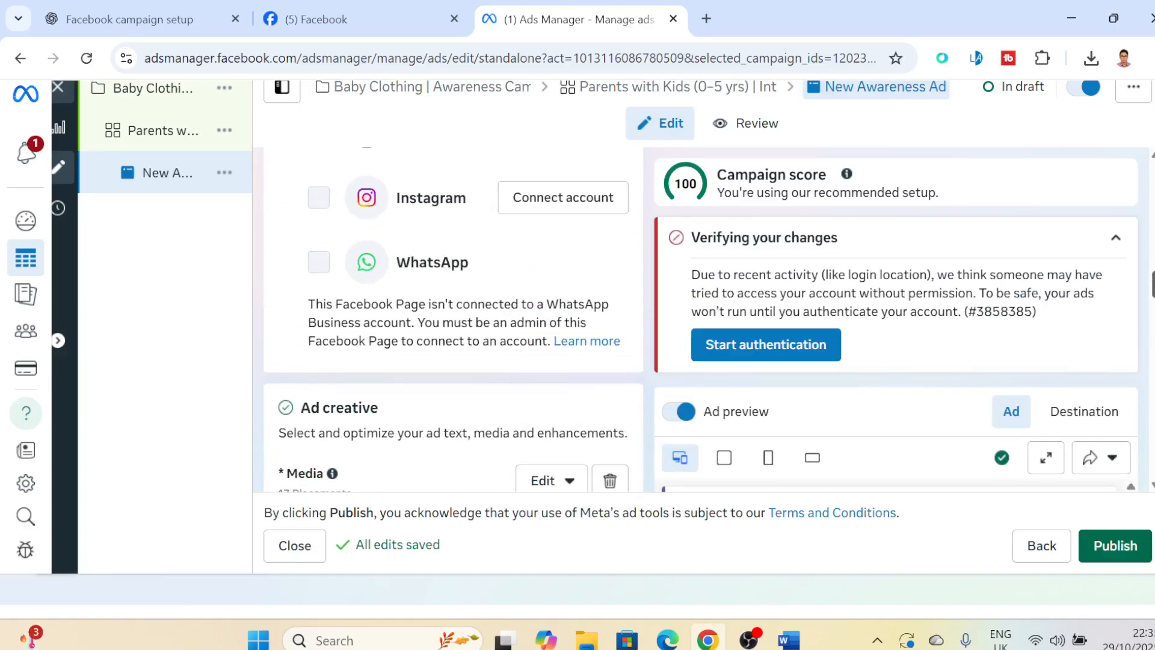
scroll(451, 319, down, 7)
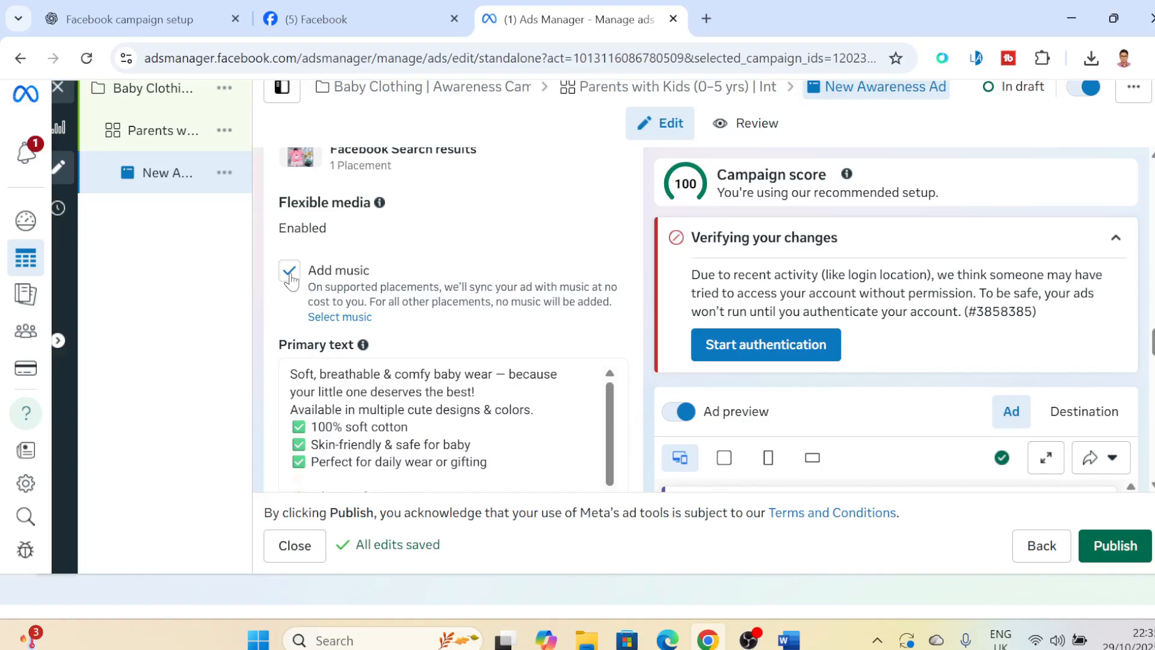
click(289, 272)
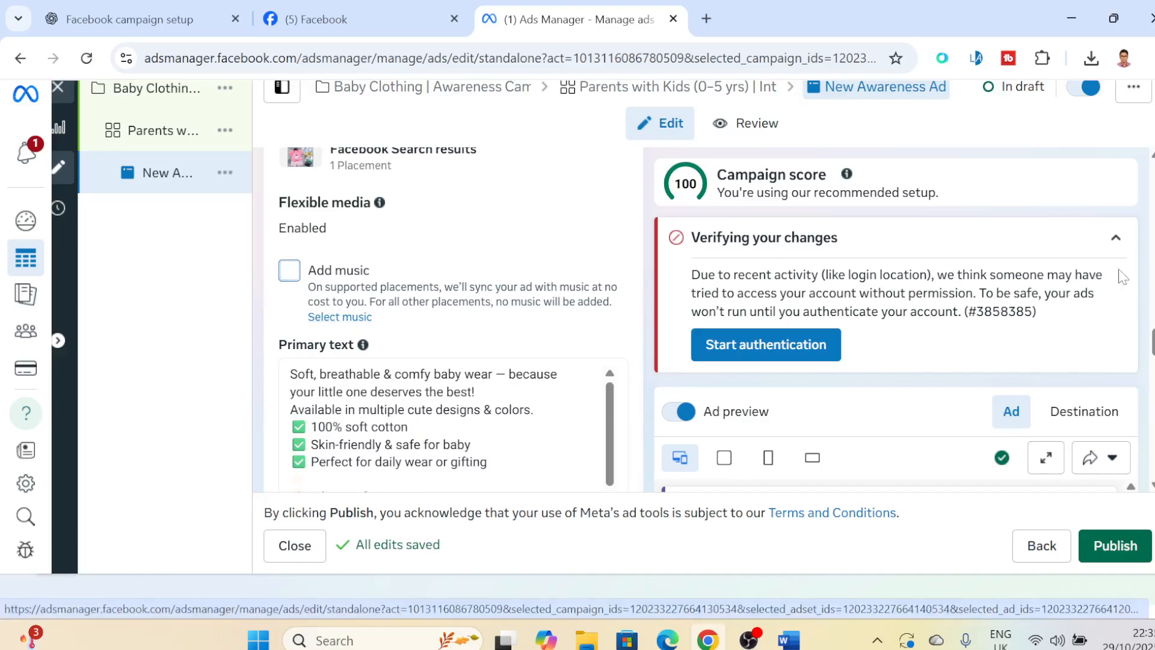
- Collapse the account verification notice and examine the Facebook and Instagram ad previews from caption to call to action
click(1115, 240)
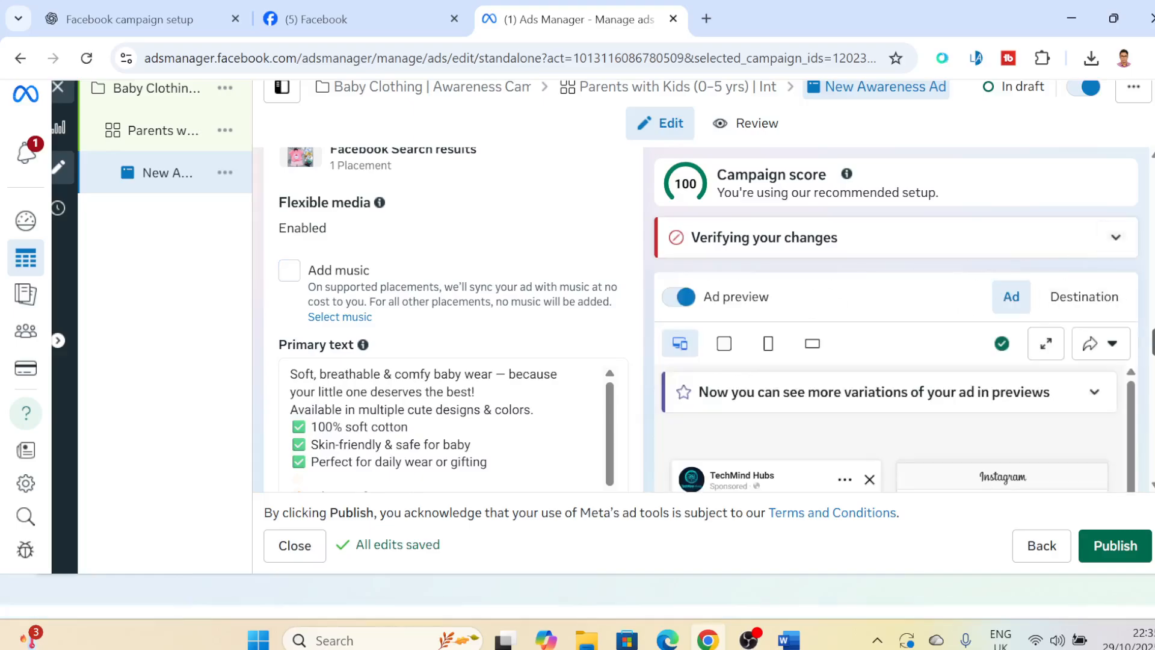
scroll(448, 317, down, 1)
scroll(448, 317, up, 2)
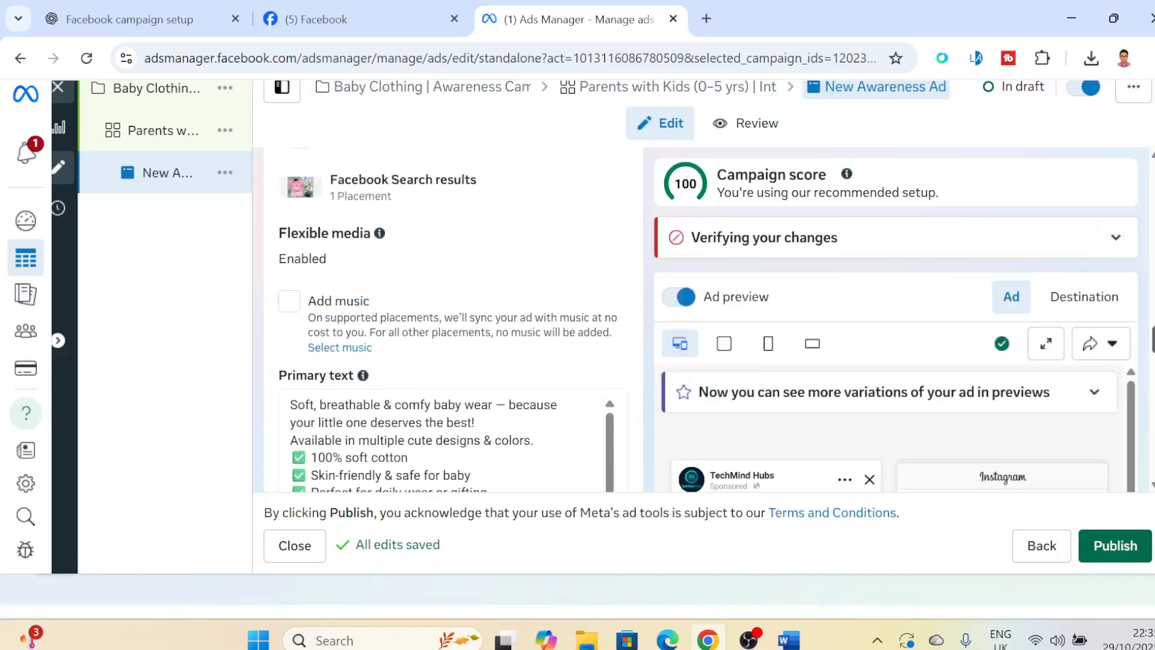
scroll(1143, 433, down, 2)
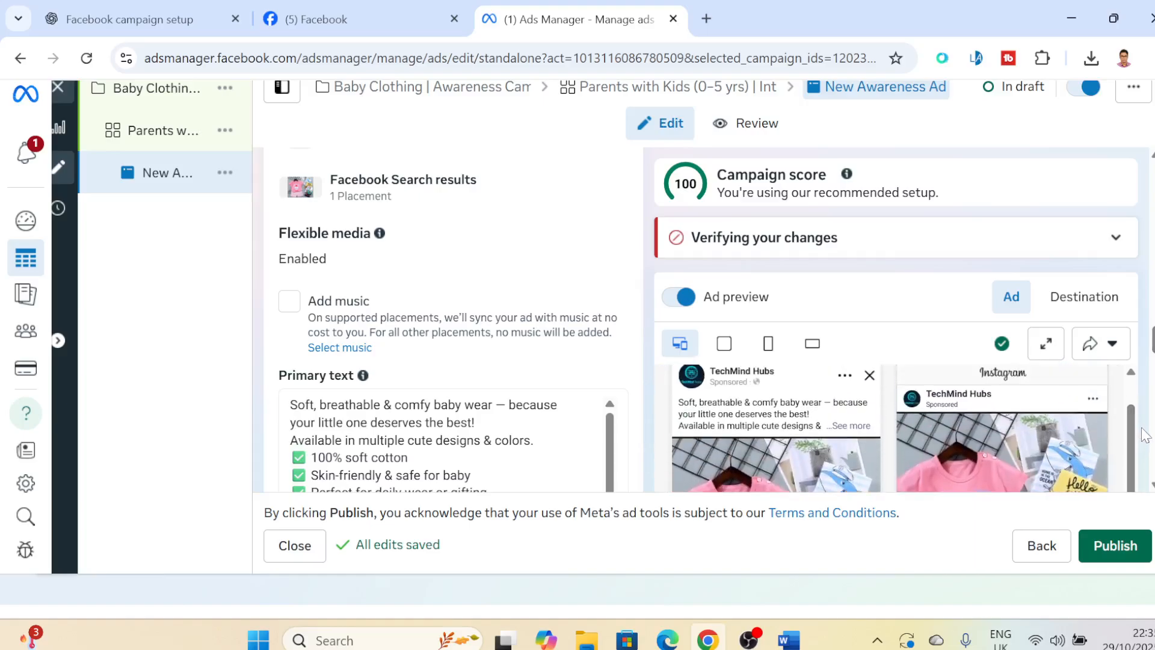
drag(1130, 422, 1135, 412)
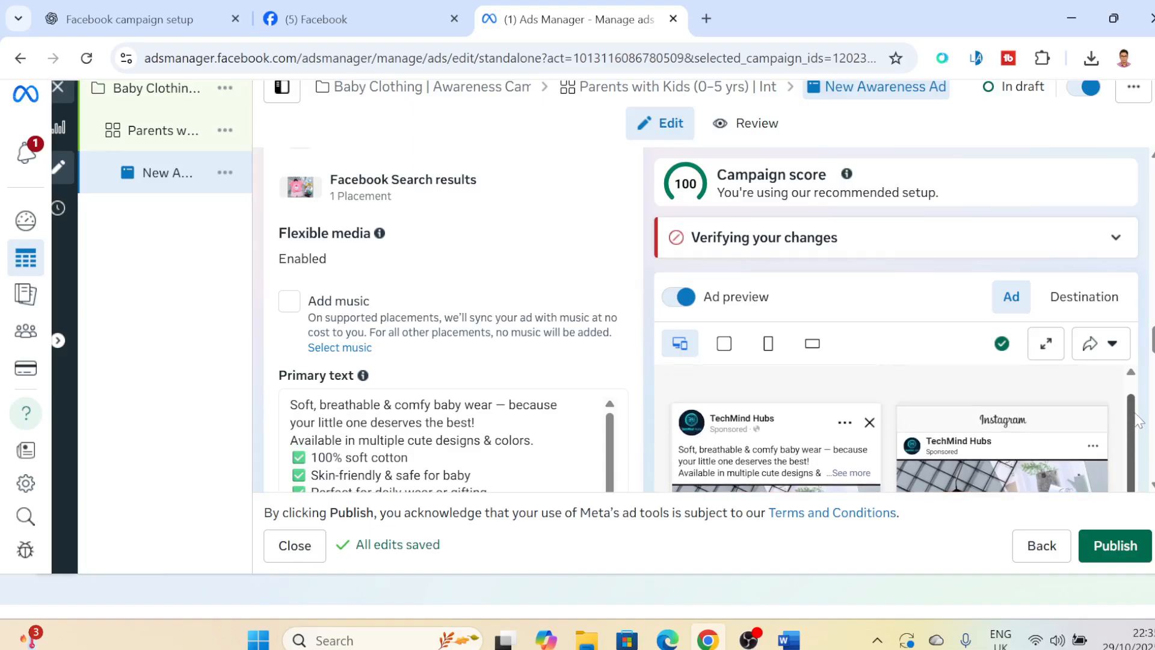
scroll(1136, 421, down, 5)
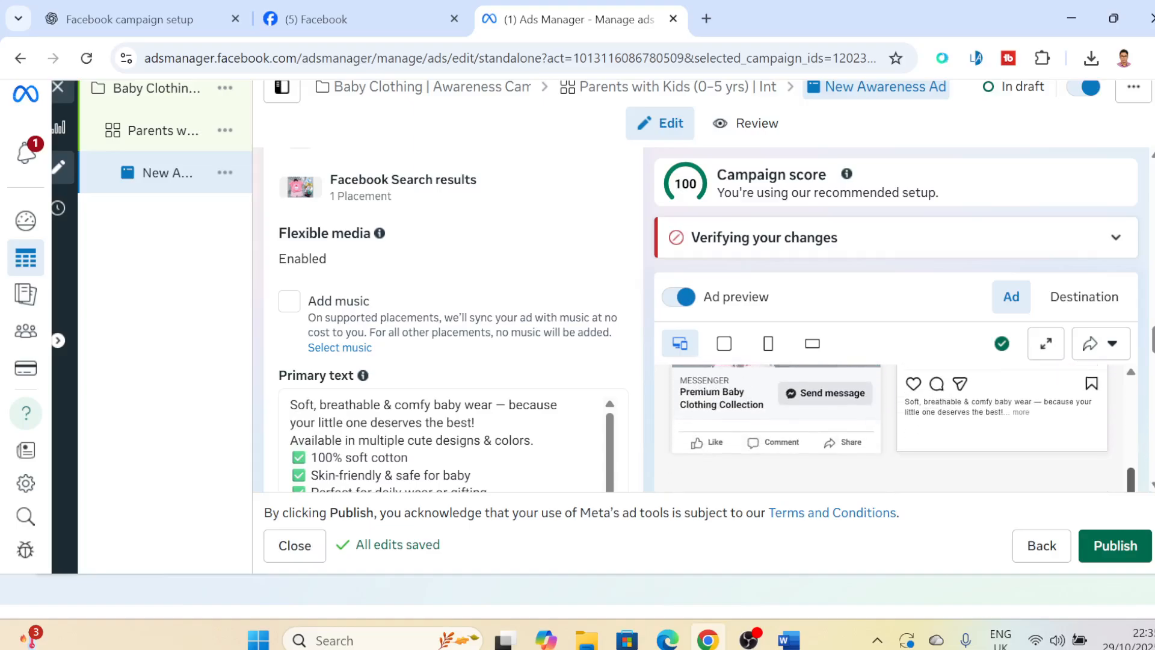
scroll(1136, 421, up, 5)
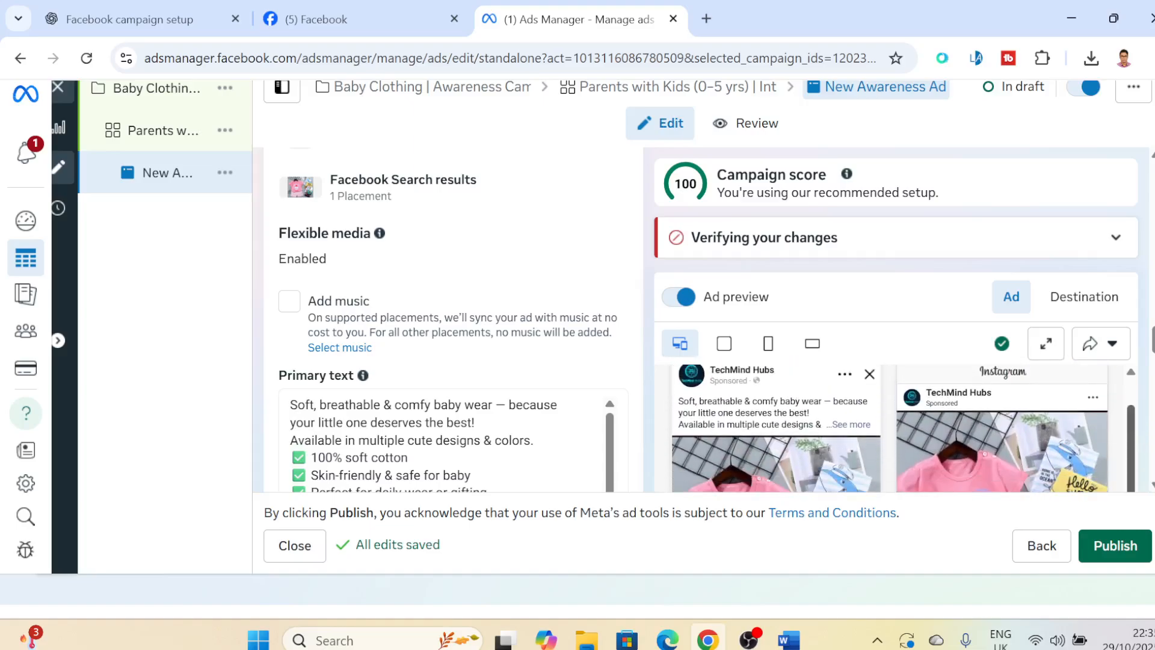
scroll(890, 428, down, 5)
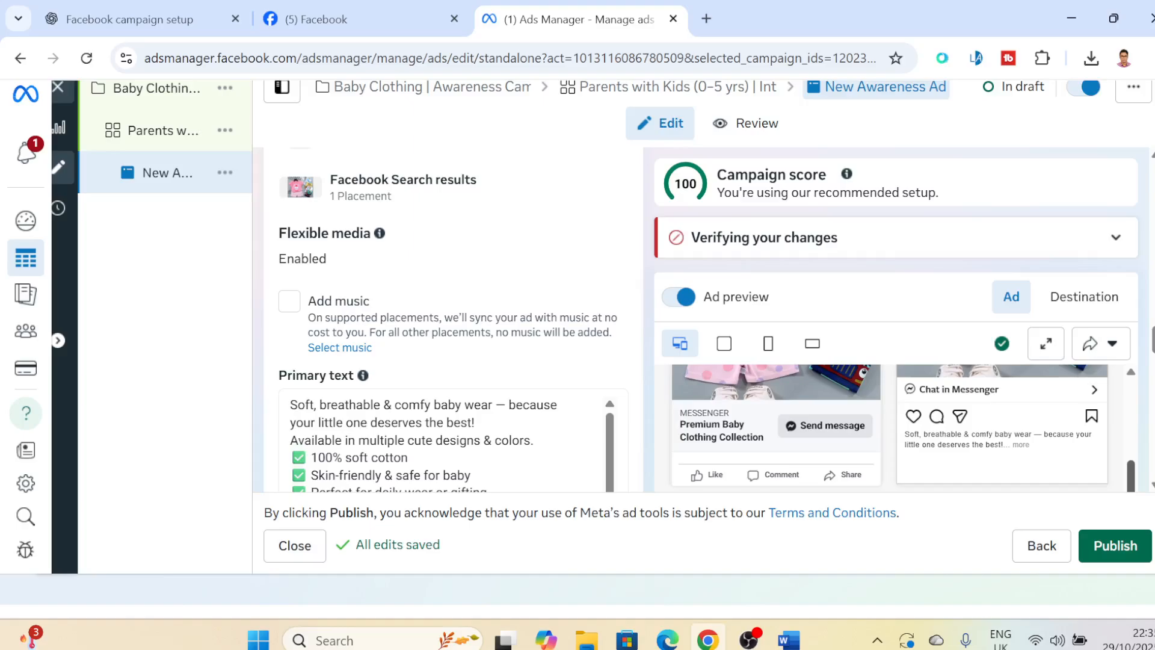
scroll(745, 434, up, 5)
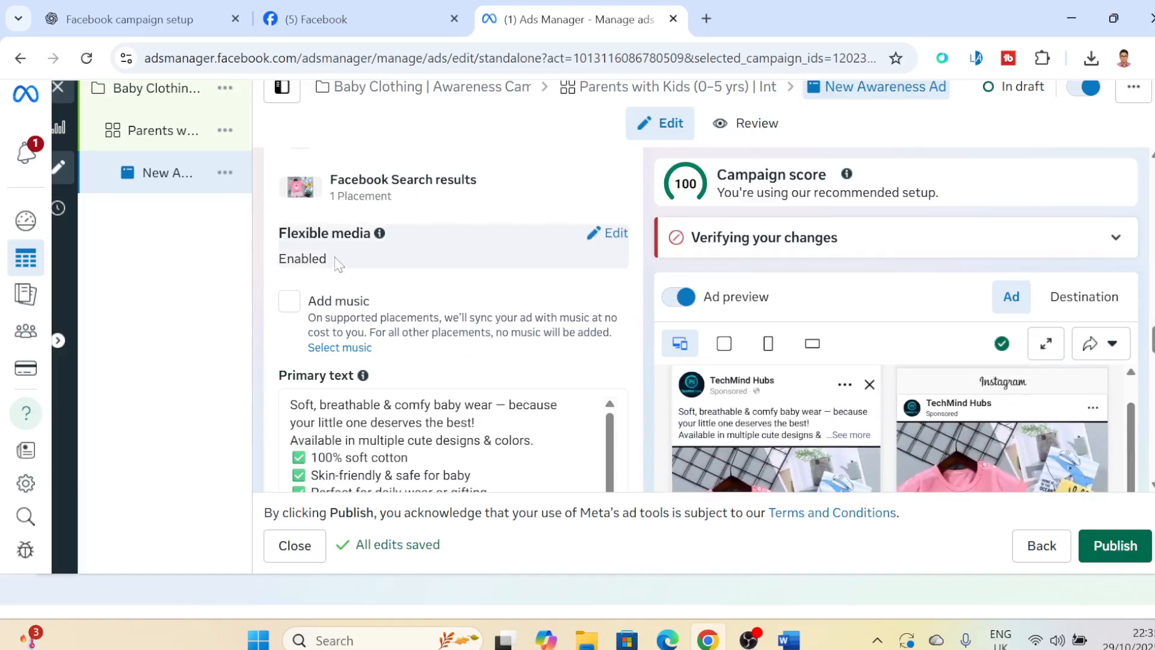
- Compare the ad's full primary text with the caption shown in the ad previews
scroll(338, 264, down, 4)
click(606, 185)
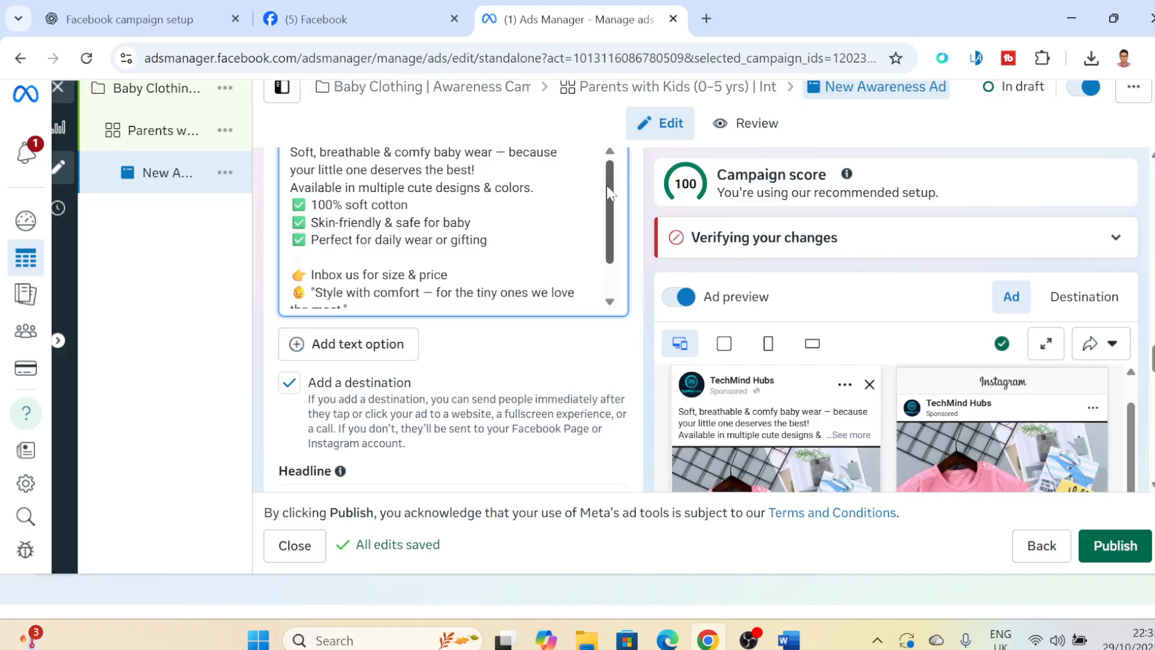
scroll(452, 319, up, 3)
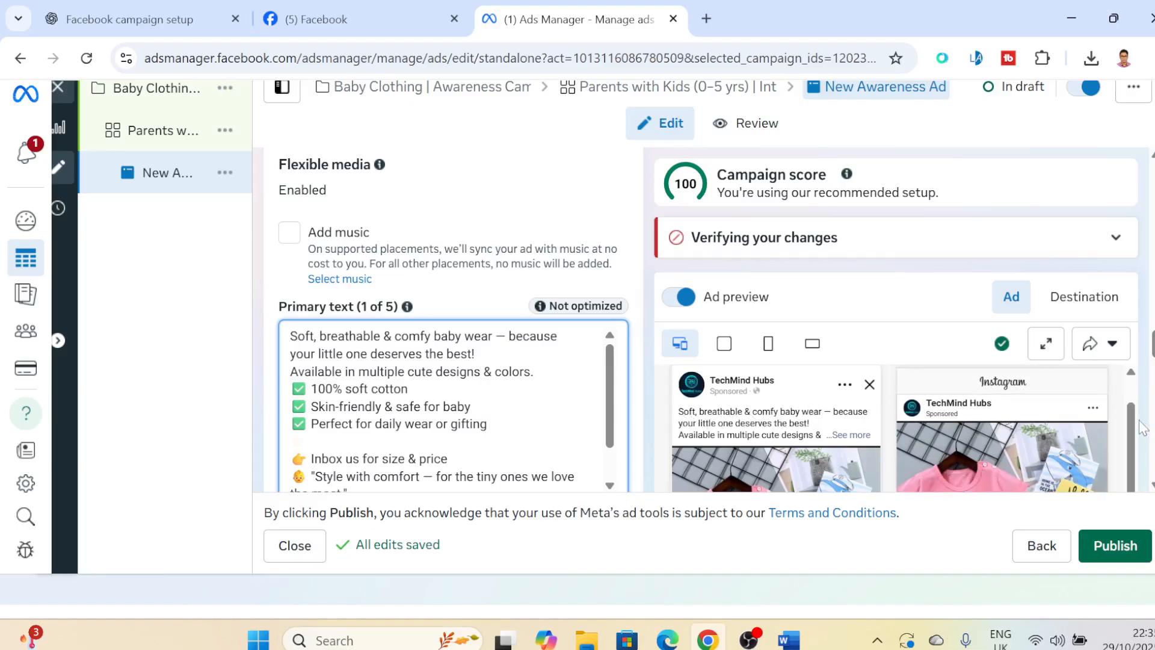
drag(1132, 428, 1138, 482)
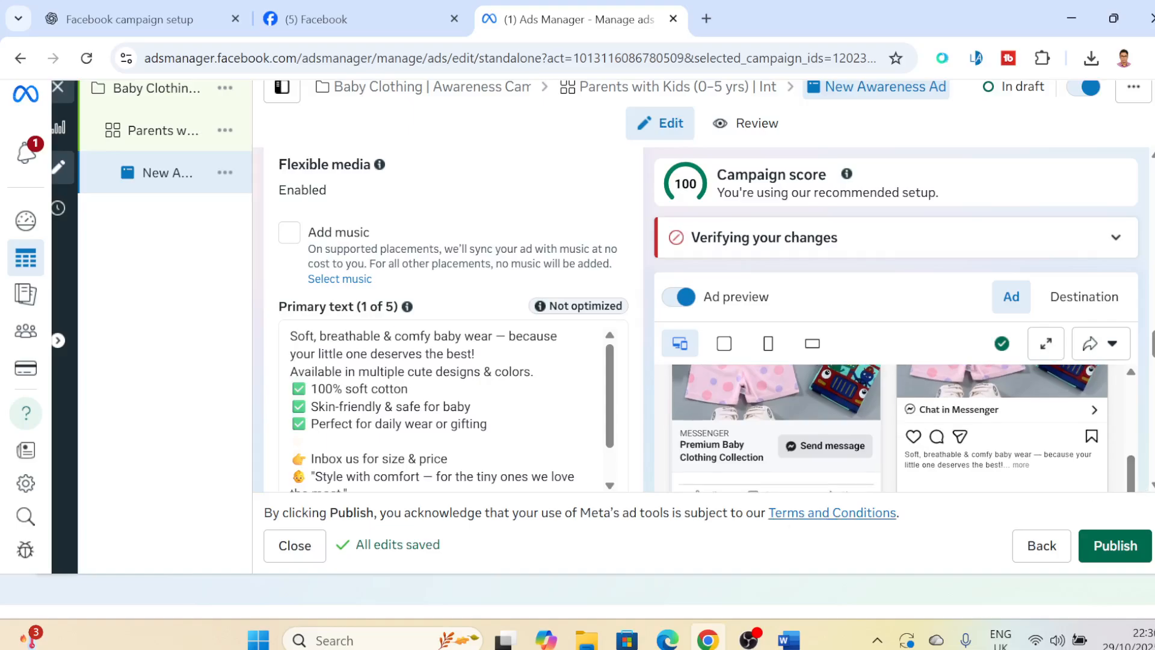
scroll(609, 397, down, 2)
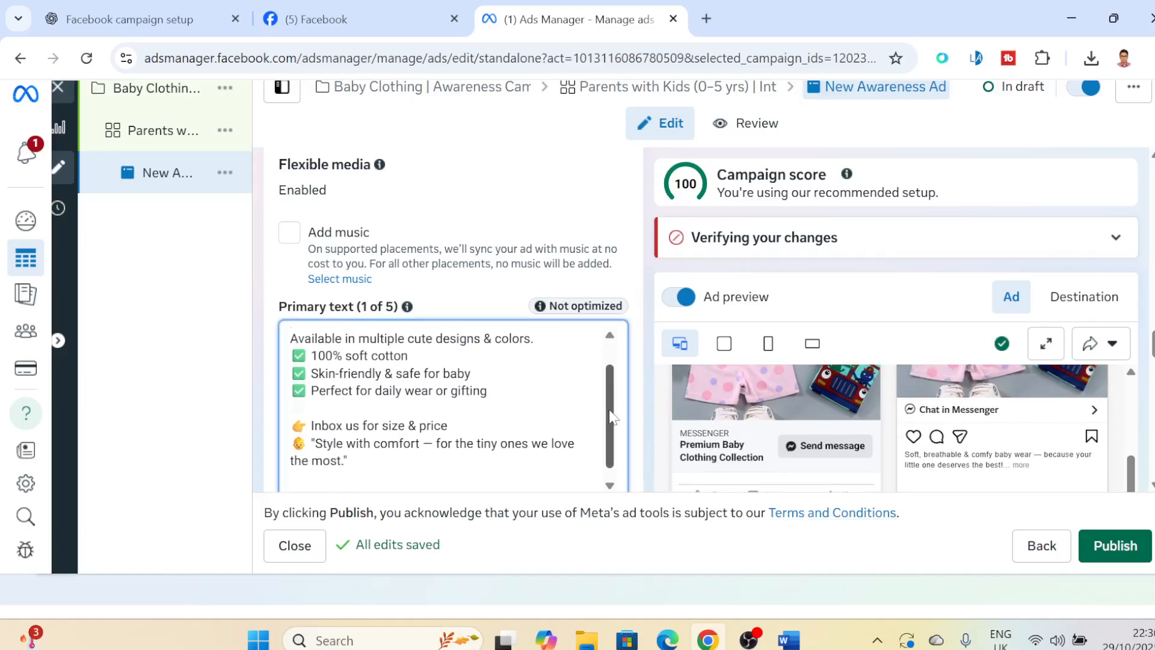
scroll(589, 277, up, 5)
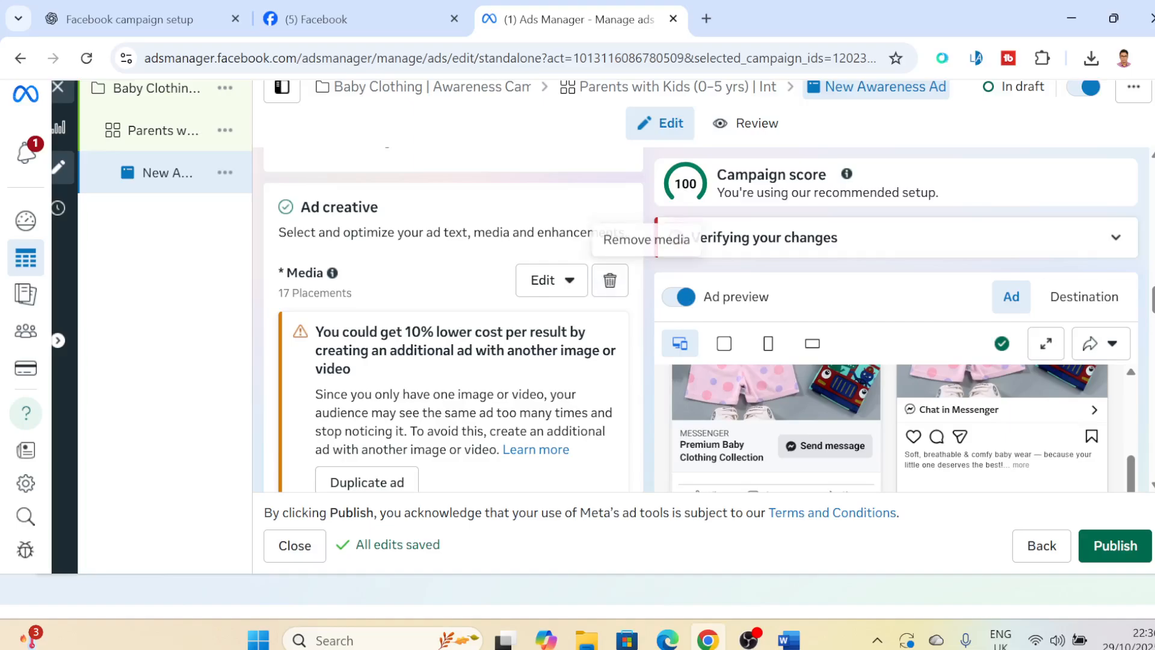
- Retype the last word of the ad's headline so it reads "Premium Baby Clothing collection"
scroll(593, 280, down, 5)
scroll(453, 320, down, 3)
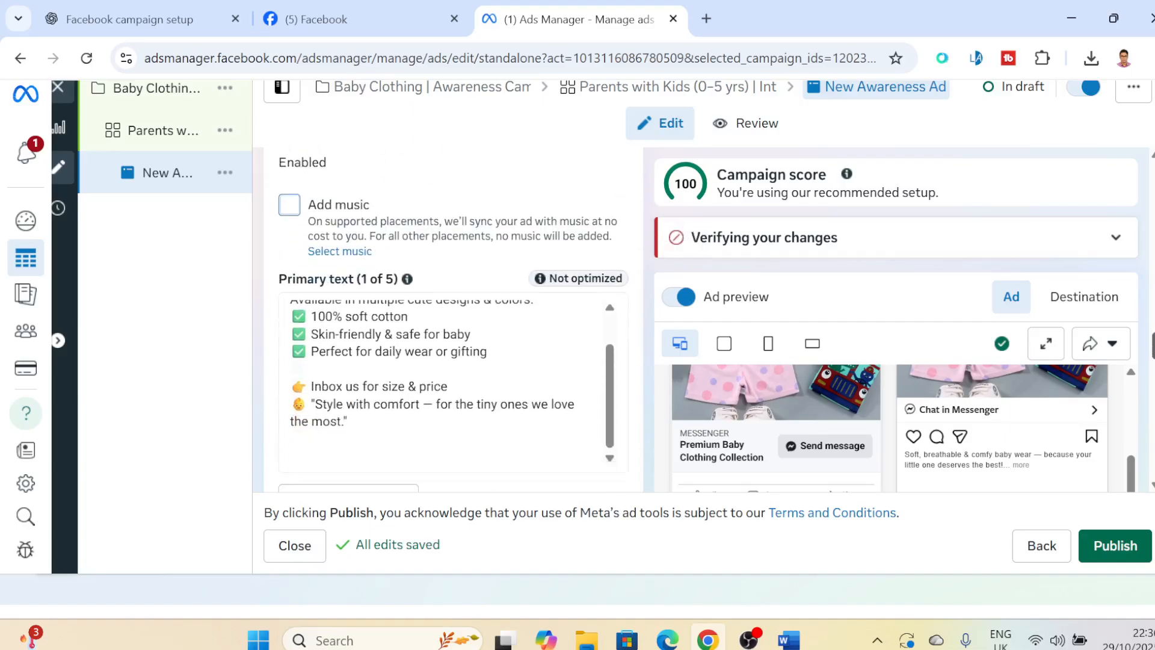
scroll(453, 319, down, 2)
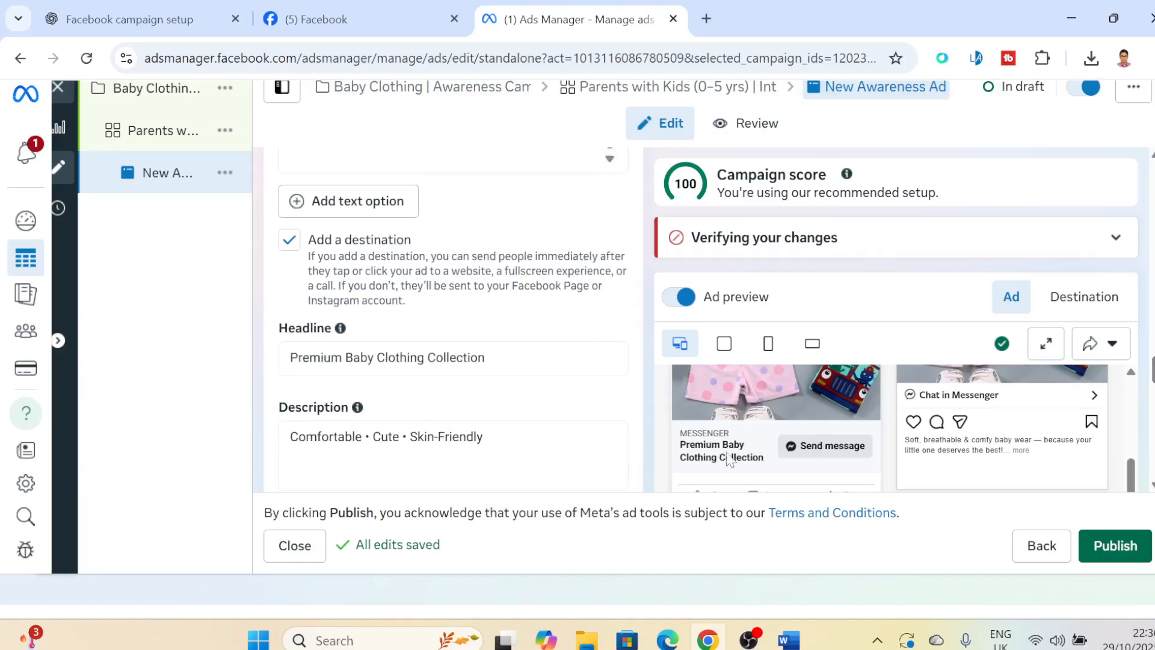
click(493, 359)
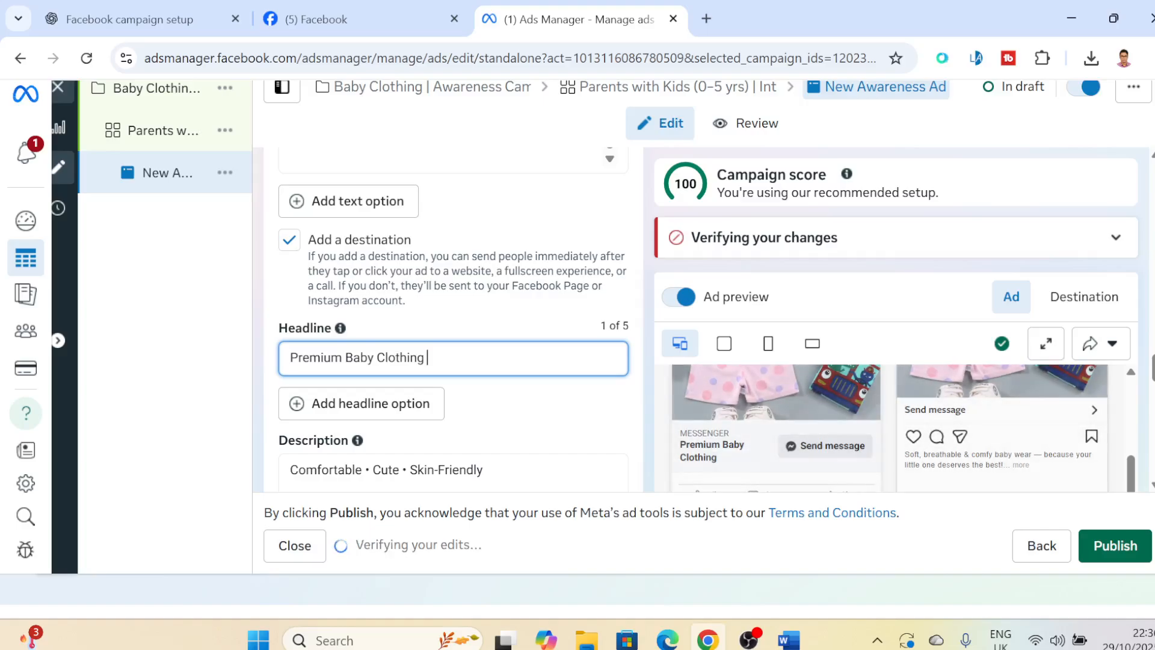
text(co)
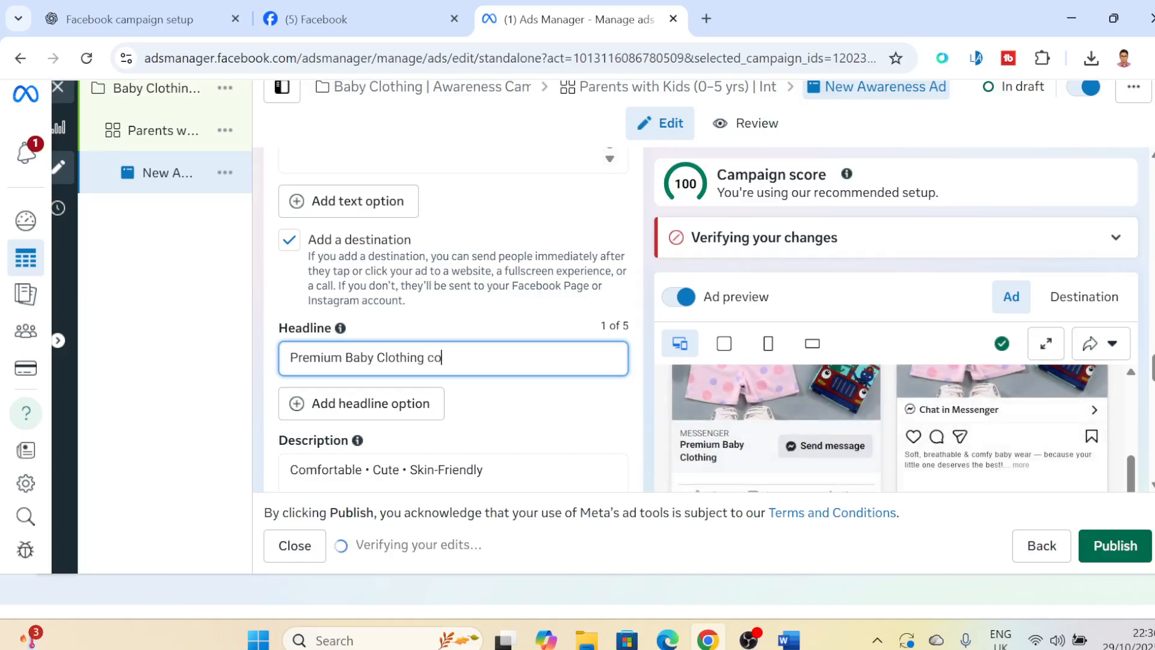
text(llection)
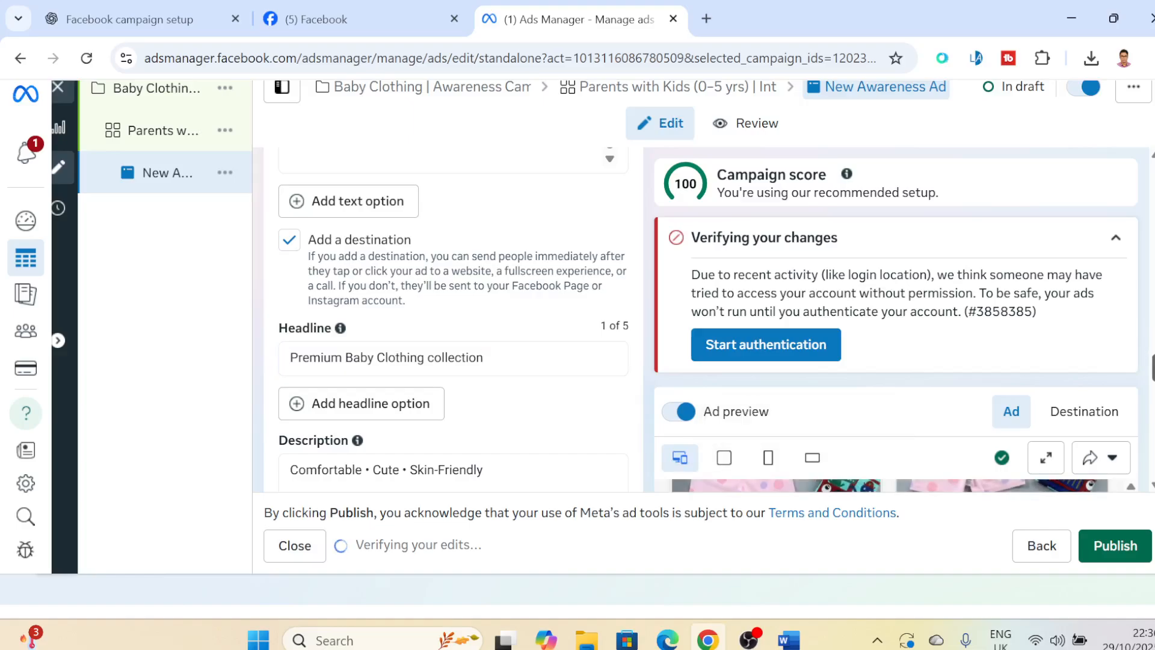
- Select Send message as the call to action in the ad creative section
scroll(471, 448, down, 2)
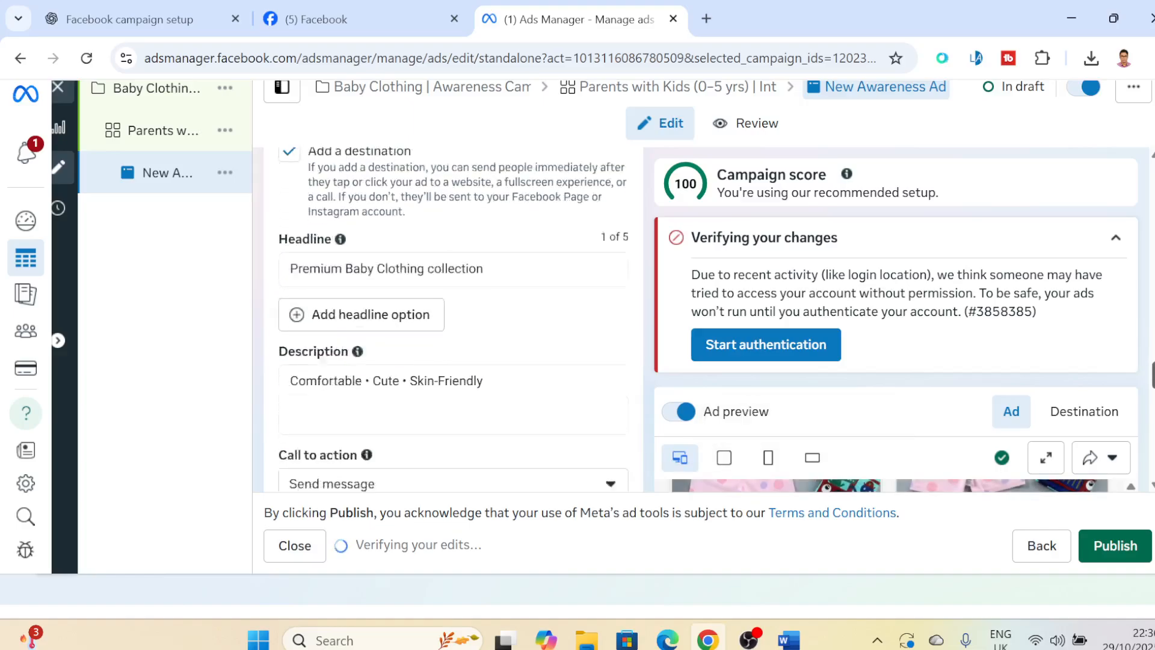
click(1116, 238)
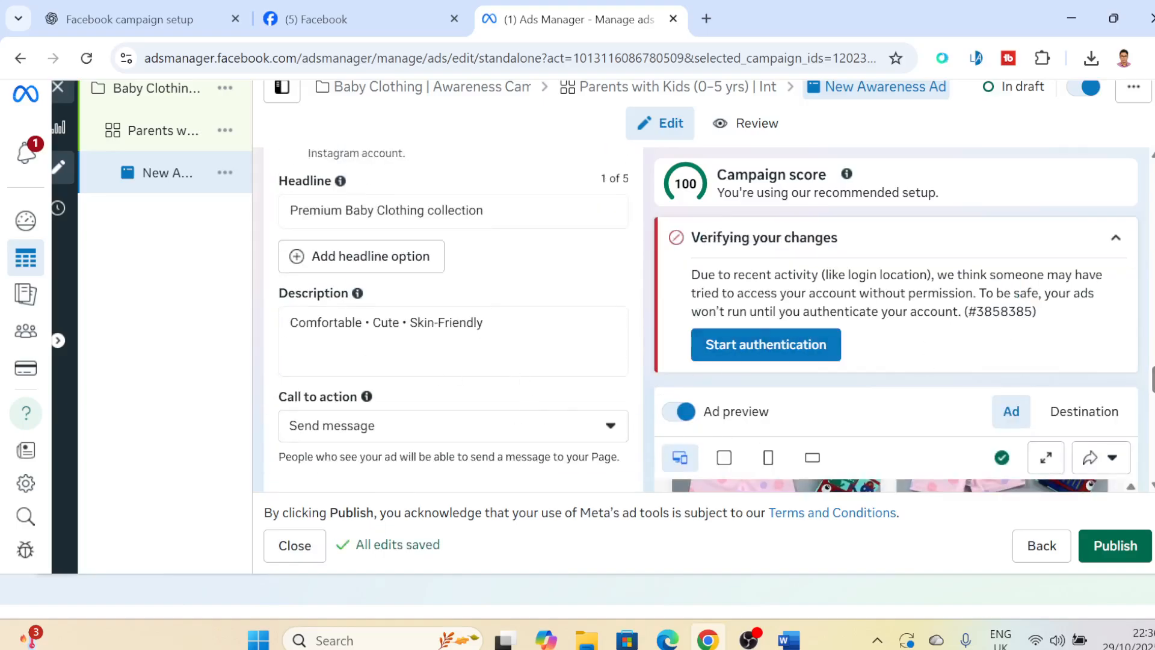
click(432, 436)
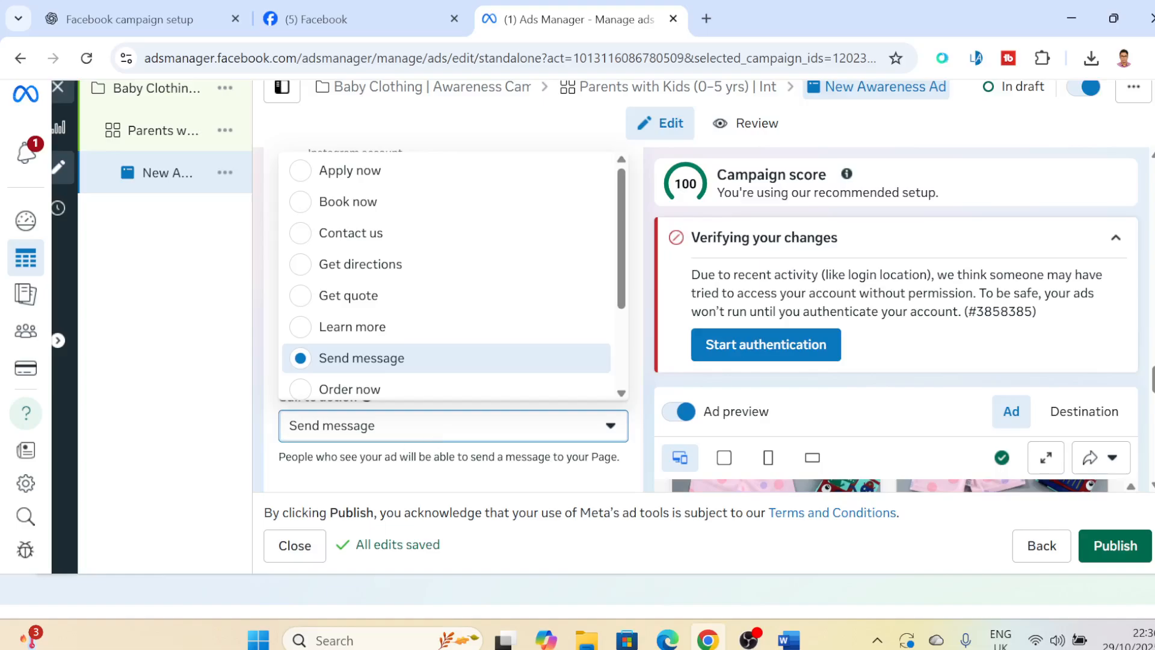
click(395, 359)
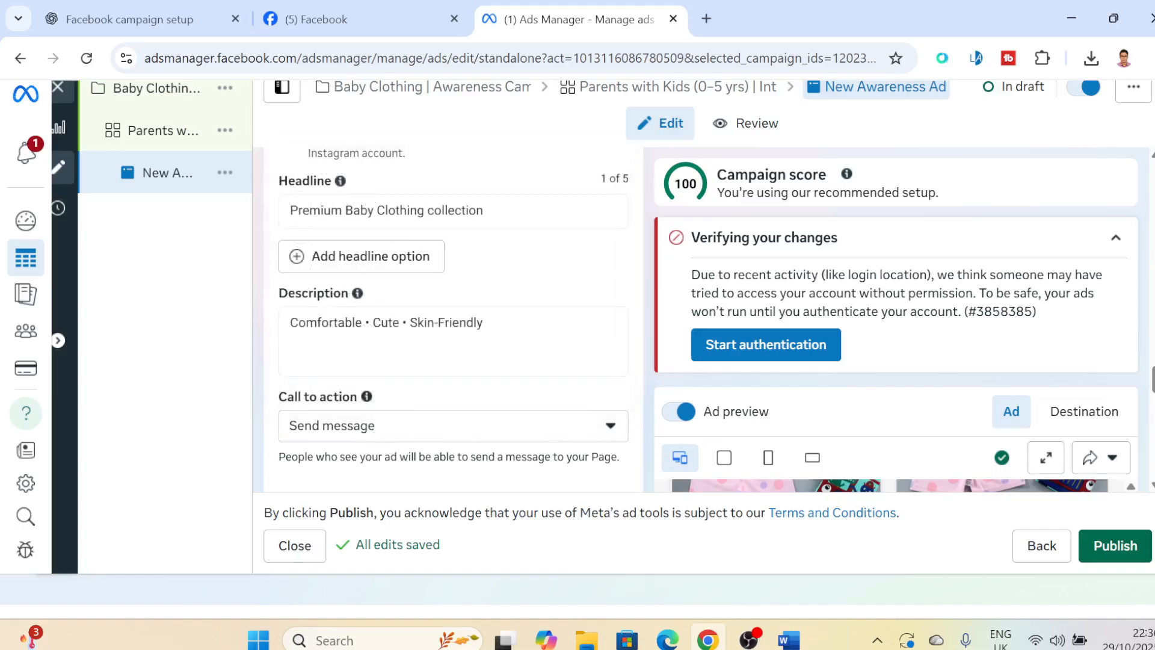
- Review the chat builder's suggested greeting and questions, along with the tracking section below it
scroll(453, 319, down, 5)
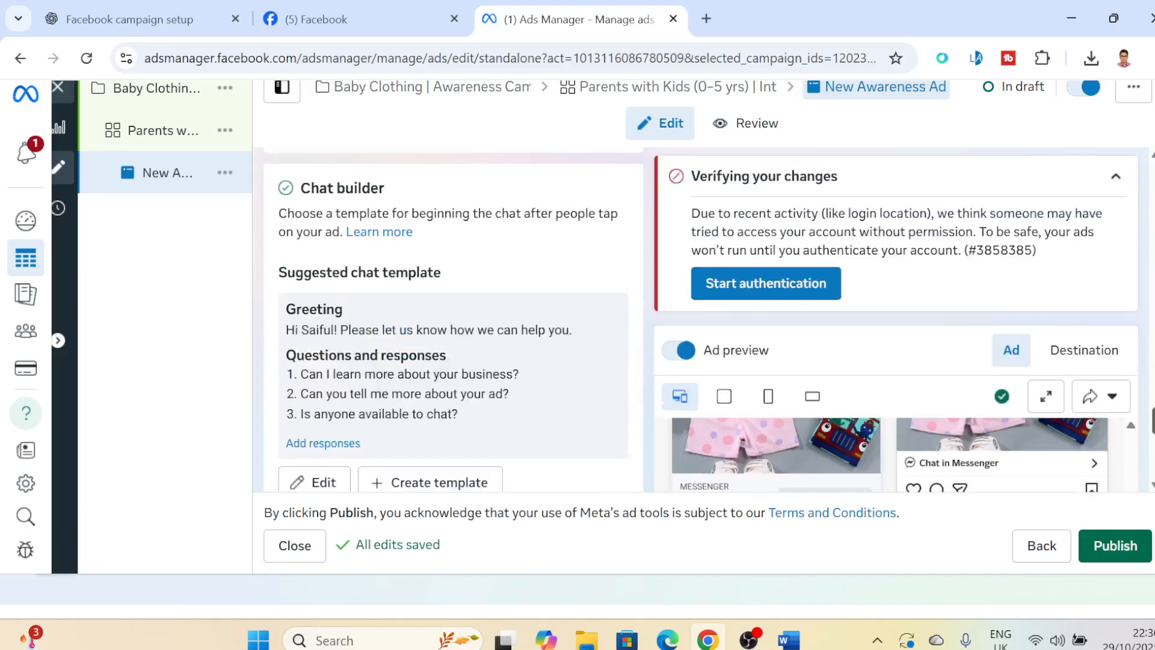
scroll(453, 319, down, 4)
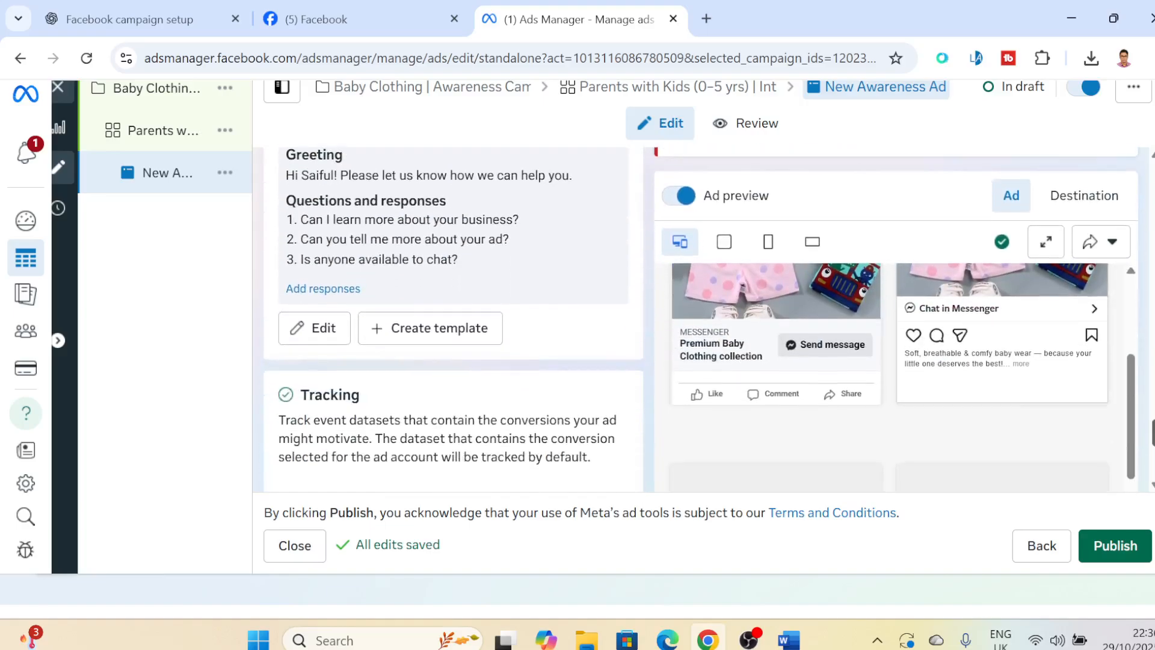
scroll(454, 318, up, 3)
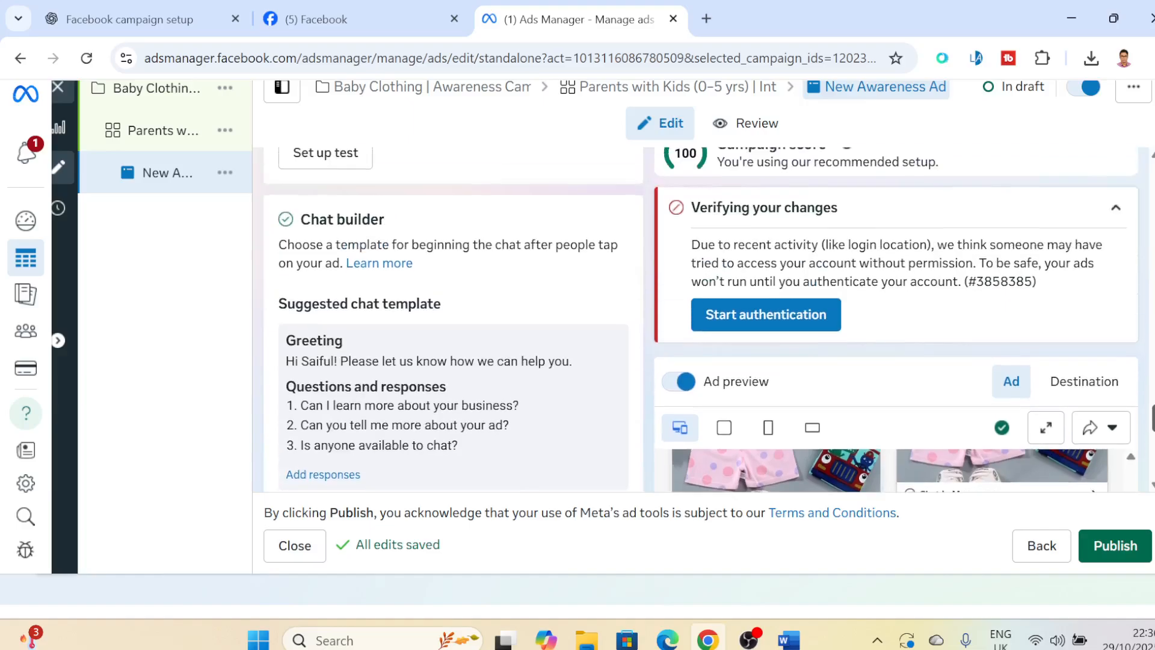
scroll(701, 320, down, 1)
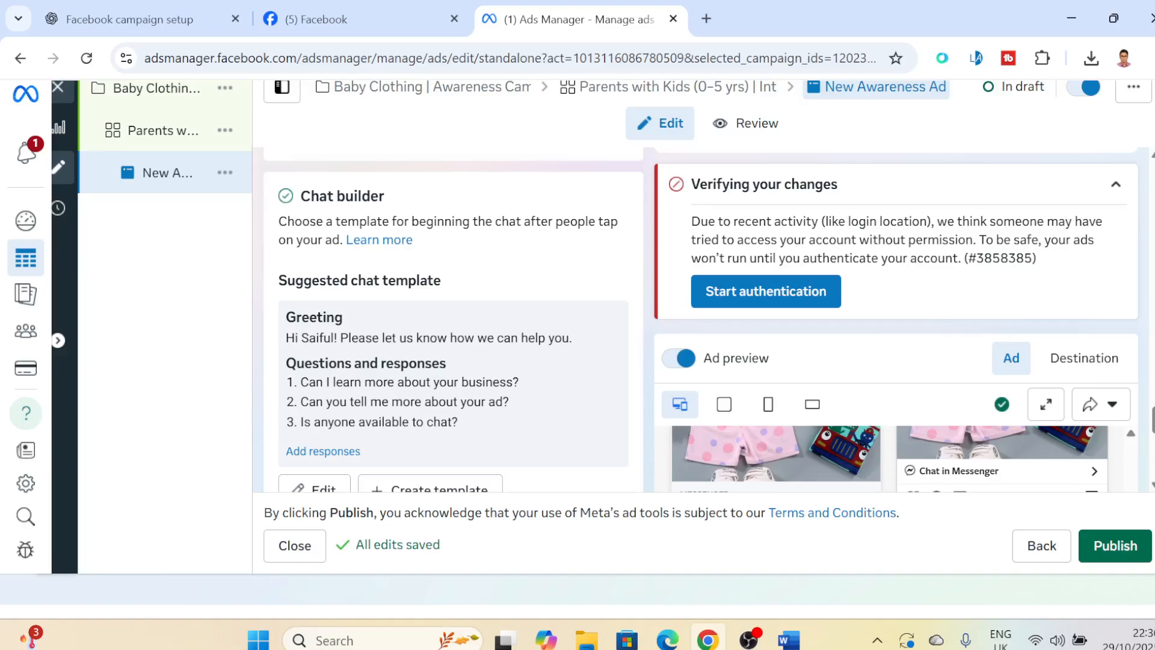
- Try to publish the awareness ad, look over the available payment method options, and close the payment form without adding one
scroll(701, 319, down, 1)
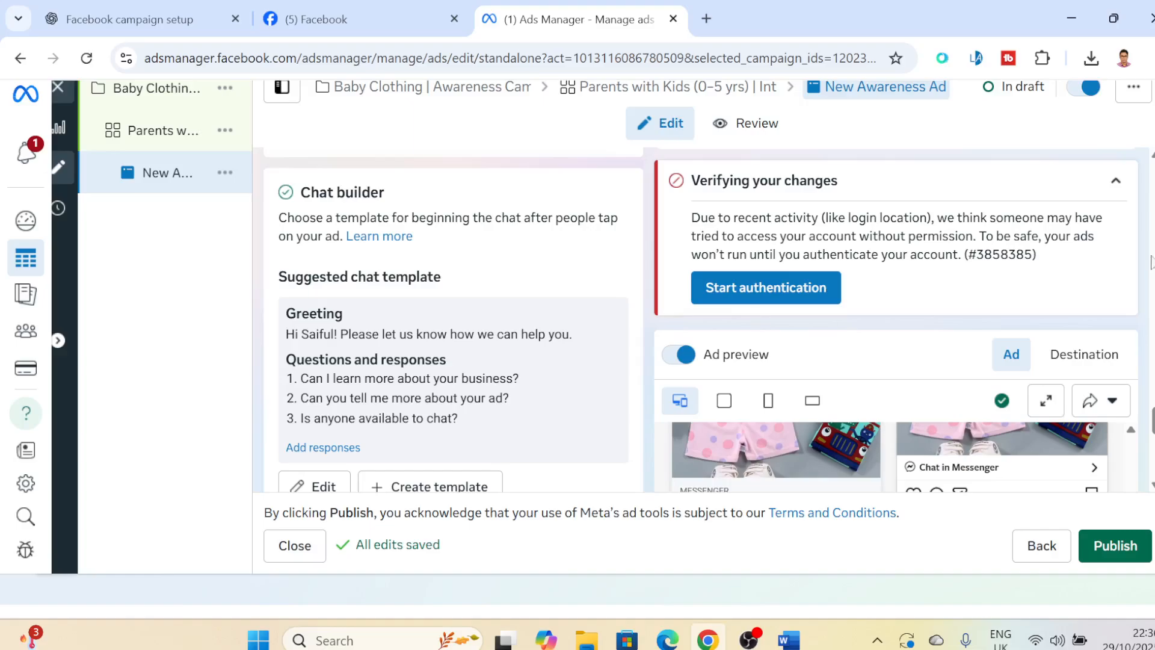
scroll(307, 453, down, 1)
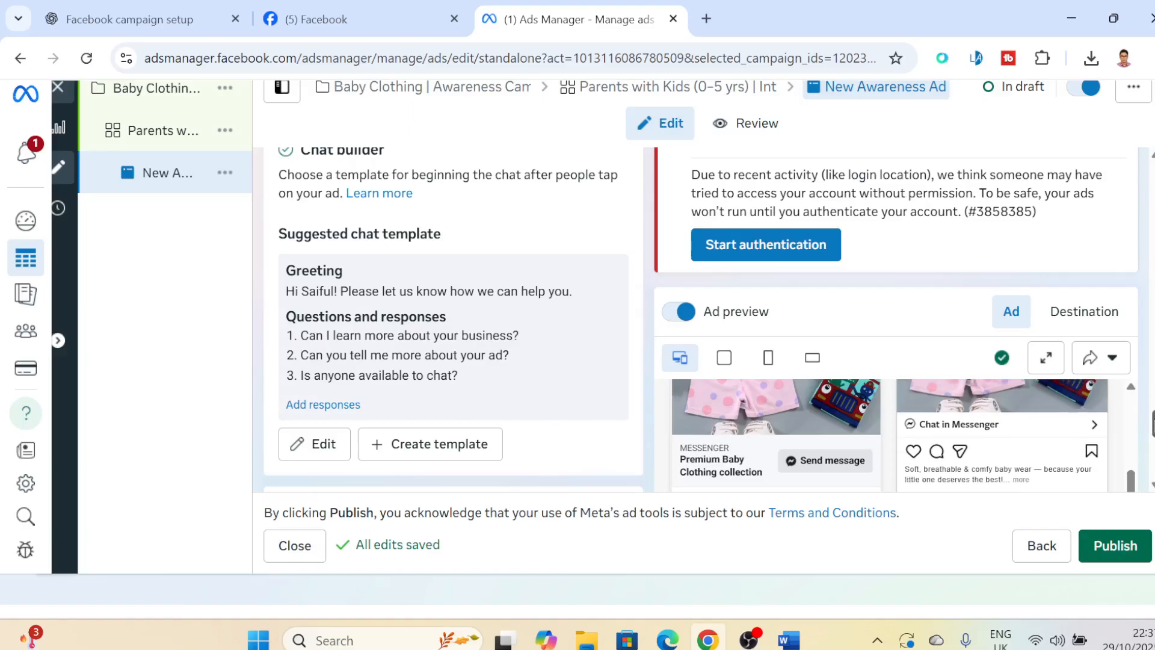
scroll(700, 318, down, 5)
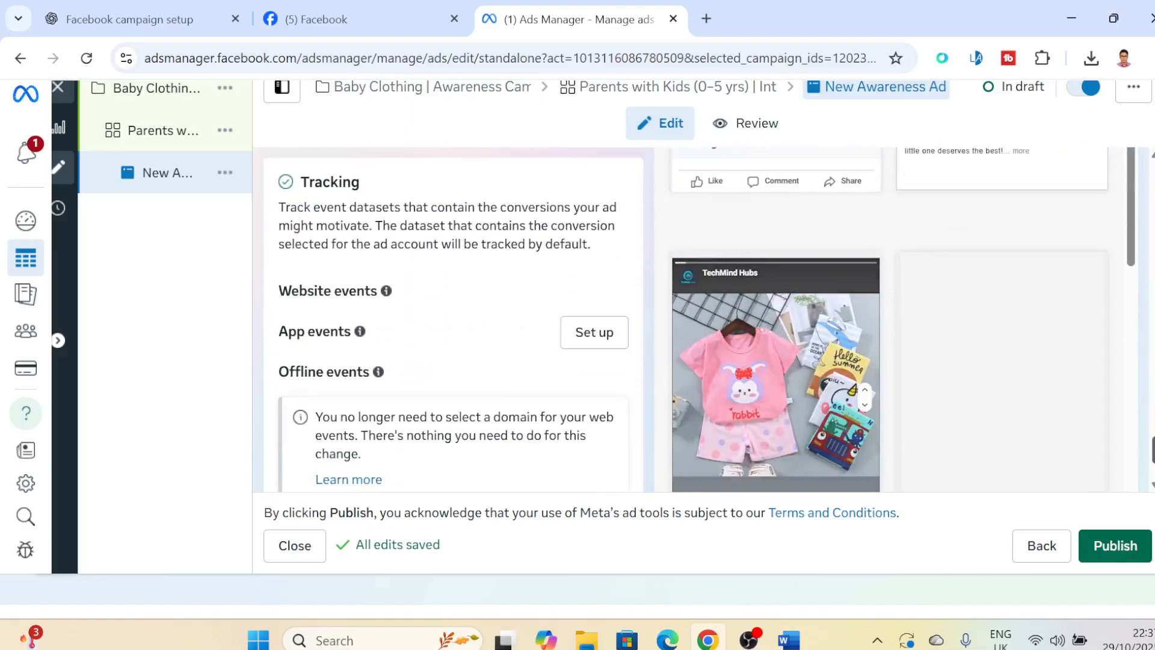
scroll(540, 396, down, 2)
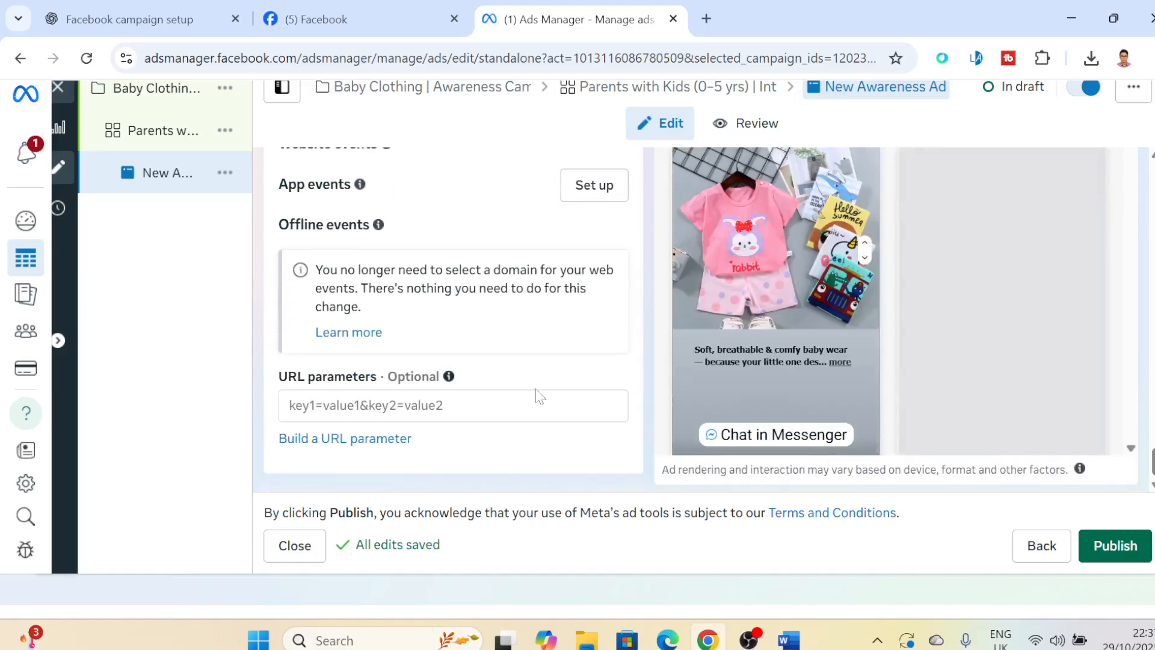
click(1129, 546)
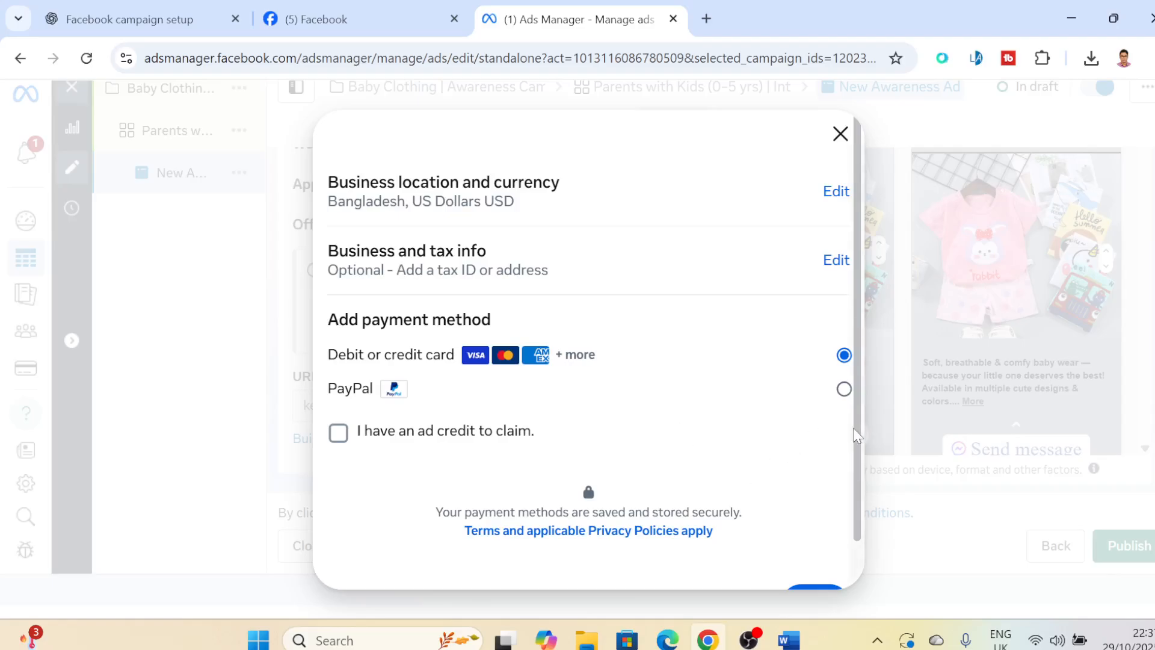
scroll(857, 436, down, 1)
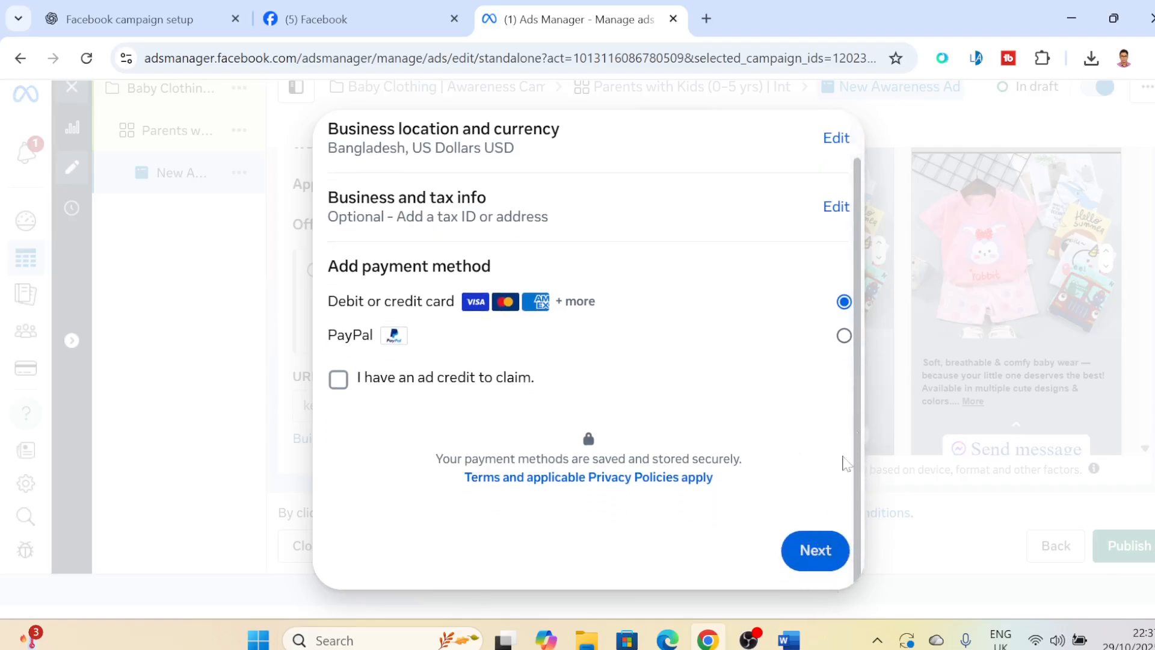
scroll(857, 273, up, 1)
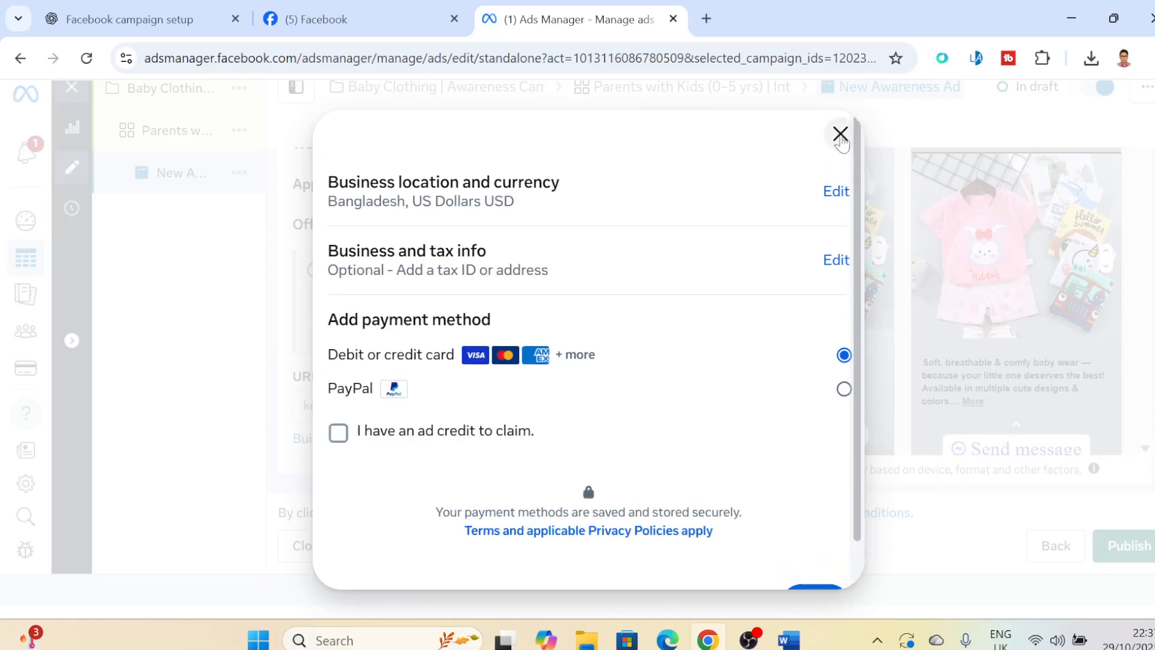
click(837, 132)
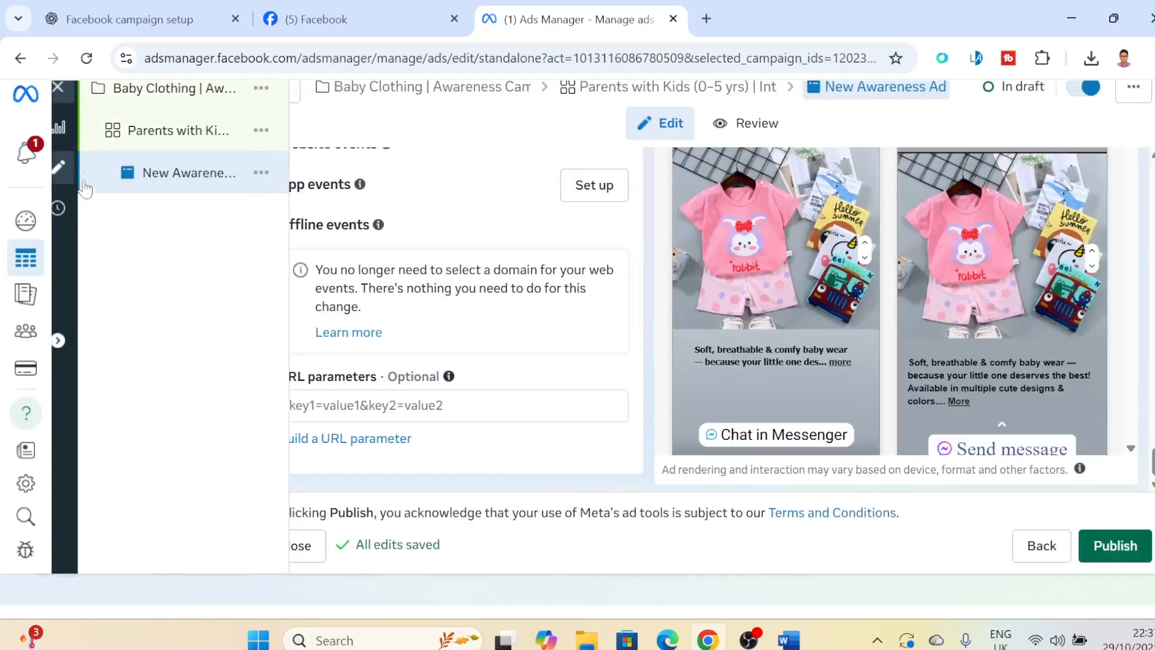
- Leave the ad editor for the Campaigns overview and dismiss the notice about adding a payment method
mouse_move(27, 267)
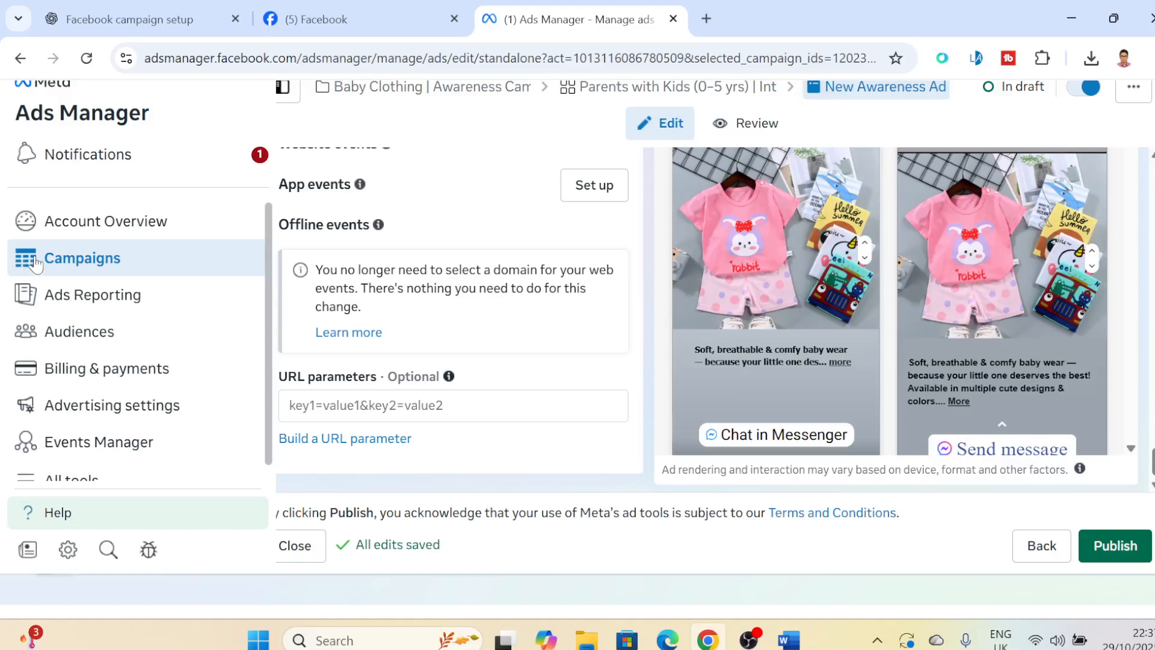
click(118, 224)
click(71, 257)
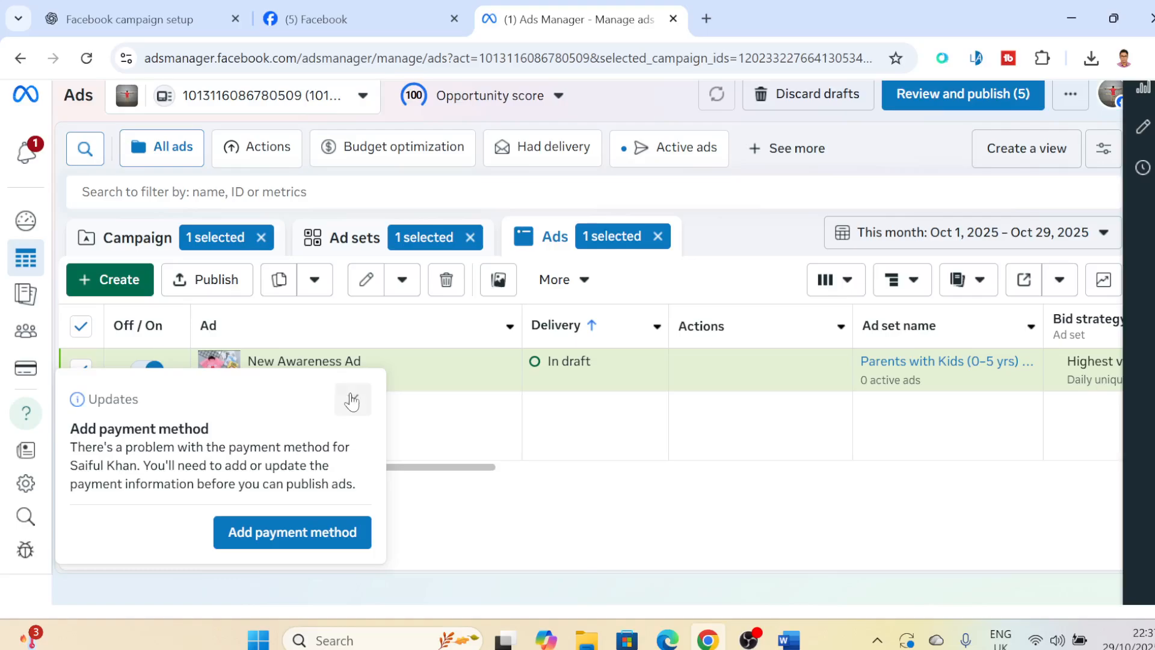
click(353, 399)
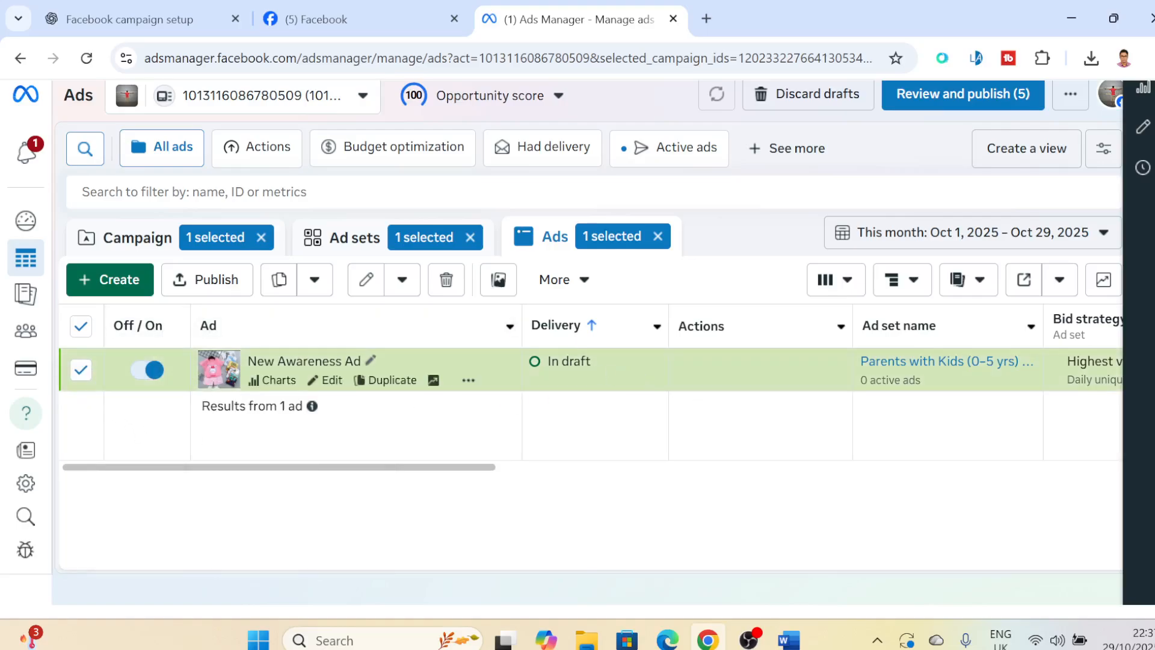
- Examine the draft ad's columns in the ads table, from delivery and bid strategy to quality ranking, amount spent and end date
drag(418, 468, 902, 467)
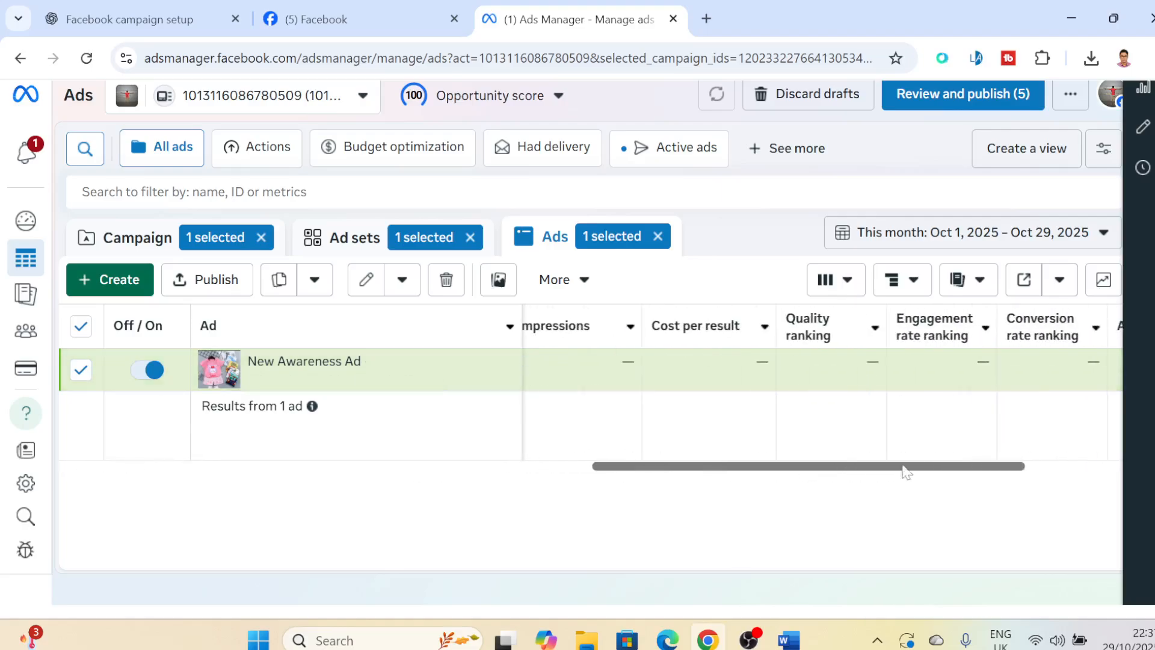
drag(997, 469, 455, 472)
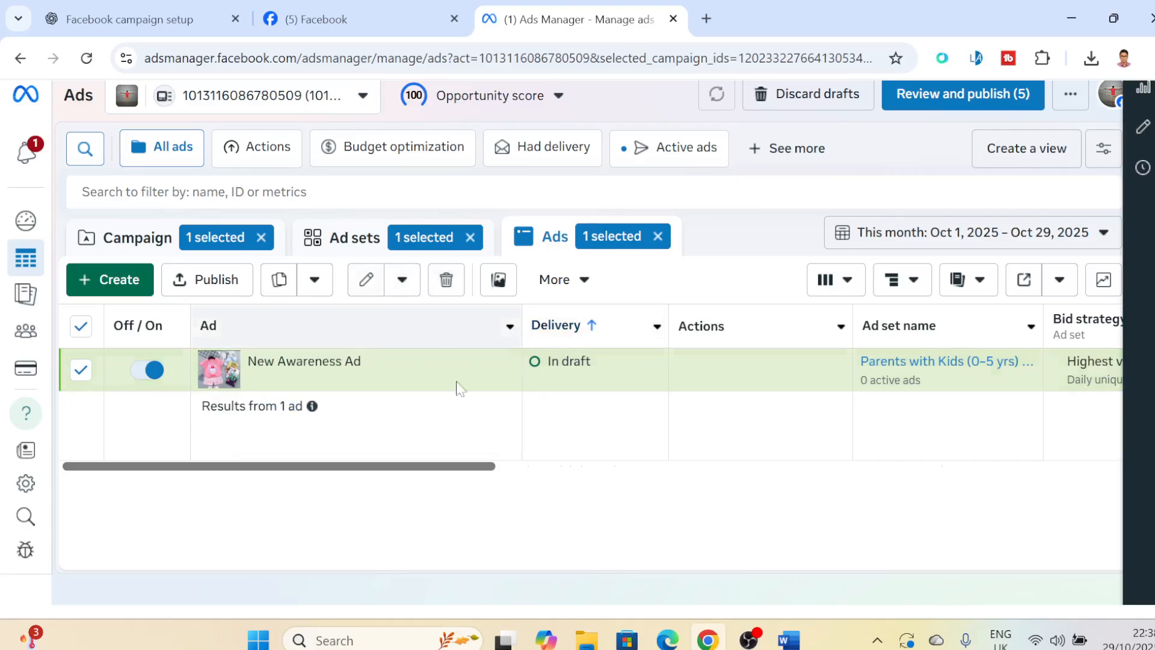
drag(414, 469, 1095, 494)
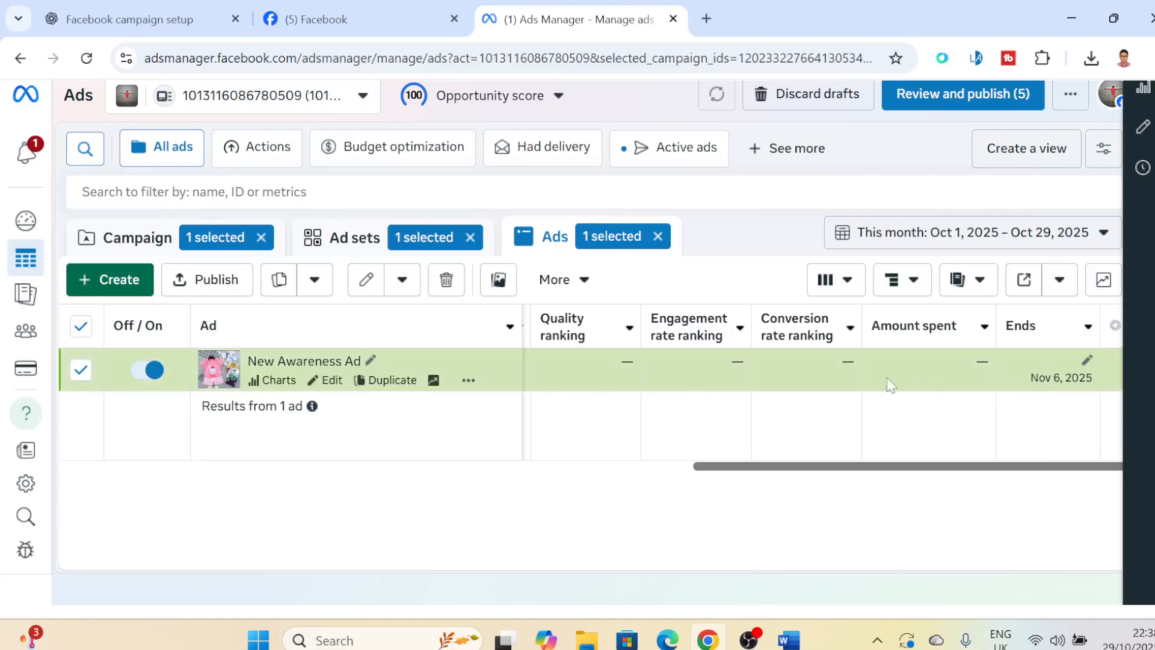
drag(928, 467, 527, 466)
- Open Ads Reporting and view the pivot table report with its campaign and ad set breakdowns
mouse_move(63, 266)
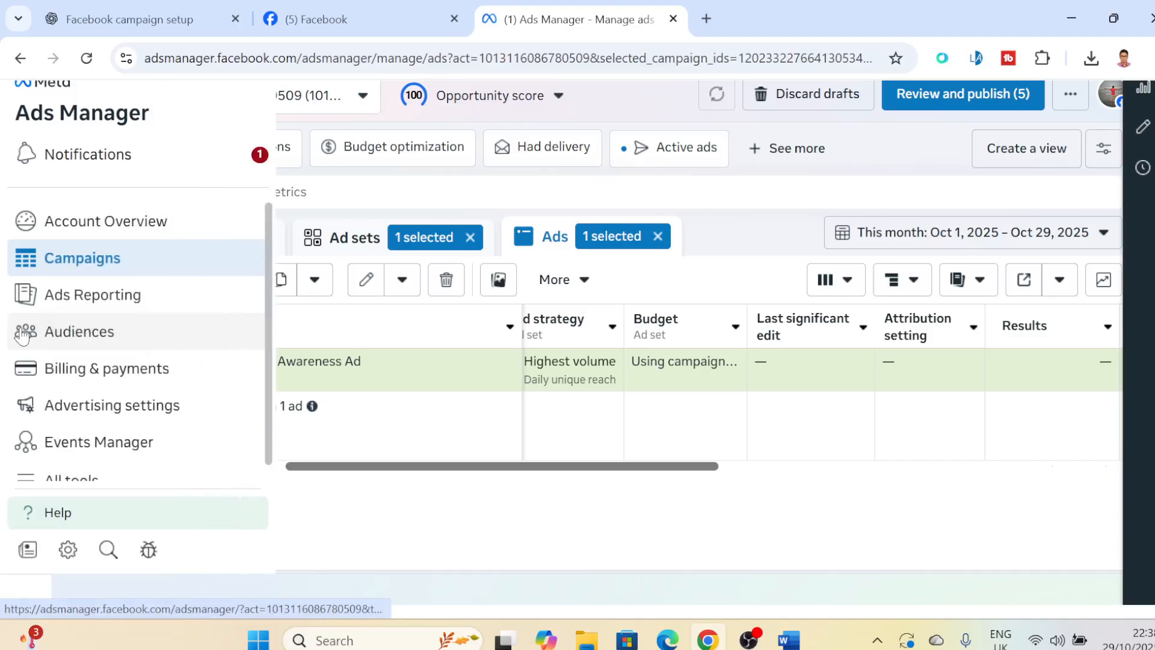
click(88, 303)
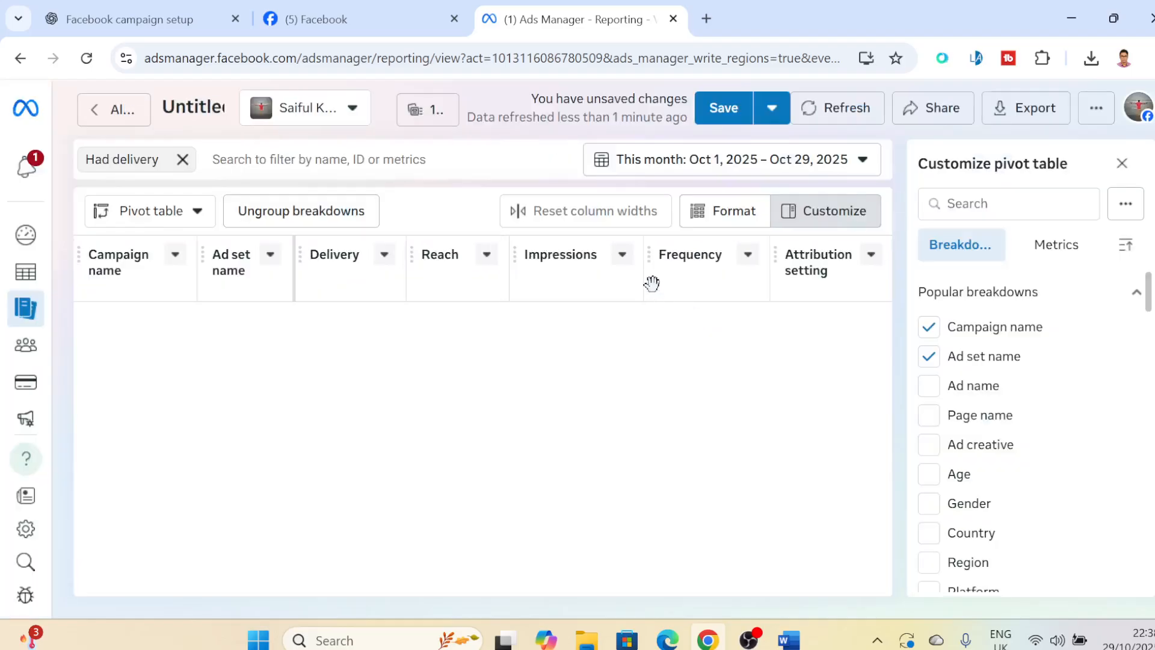
click(513, 215)
mouse_move(759, 644)
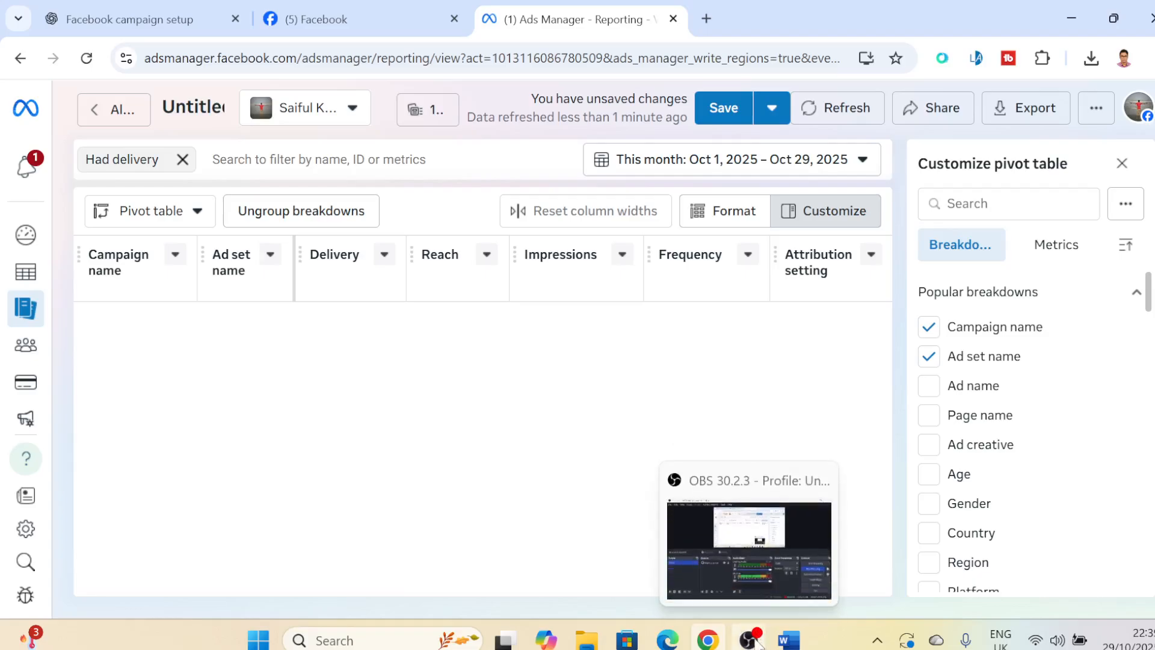